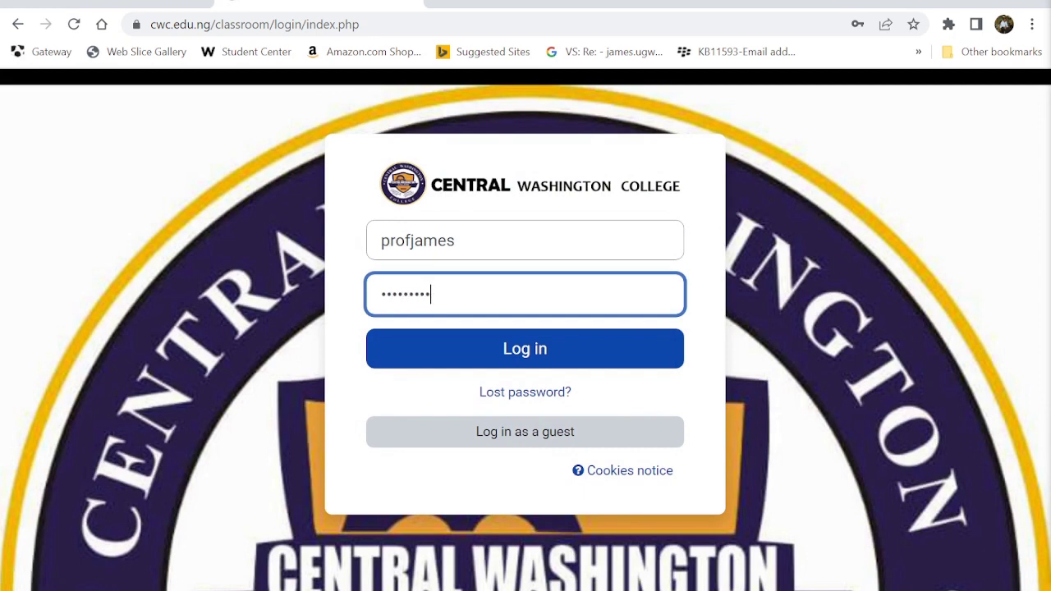
- Sign in with the teacher account and go to My courses
key(Return)
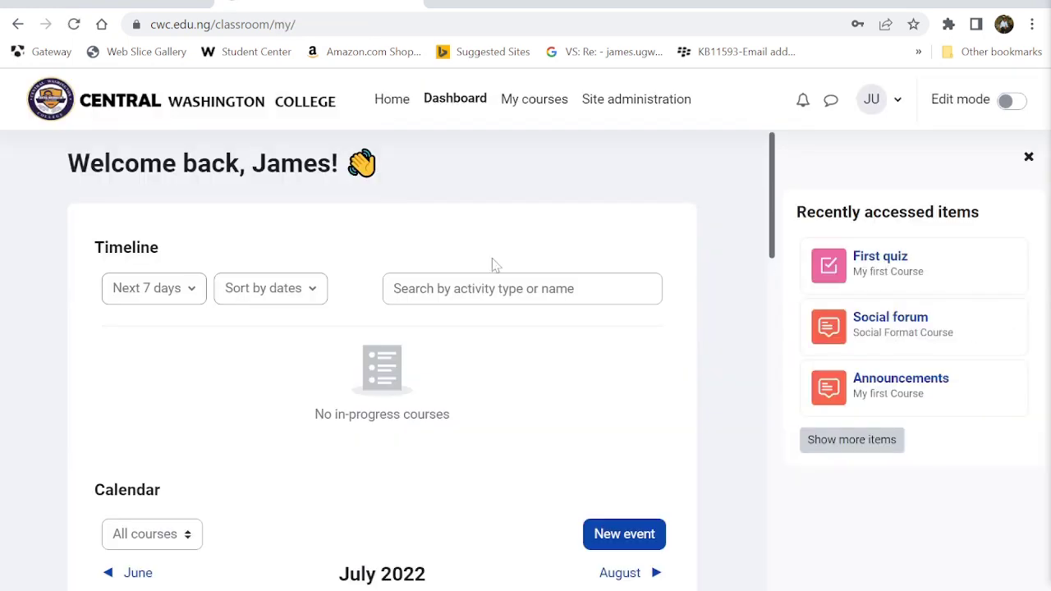
click(546, 100)
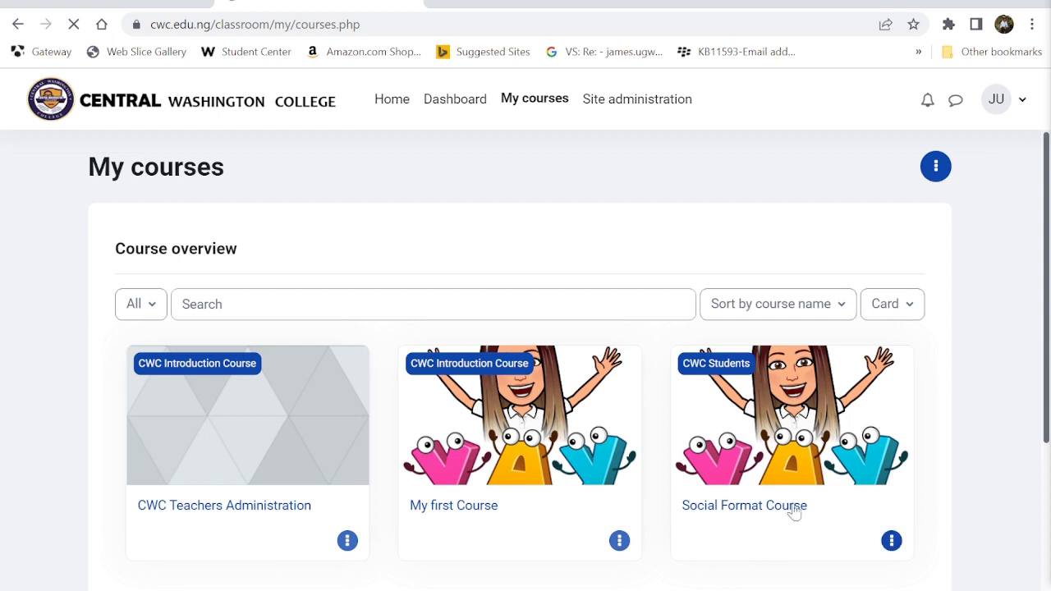
- Open My first Course, collapse and re-expand the 31 July - 6 August section, and turn editing on
click(480, 508)
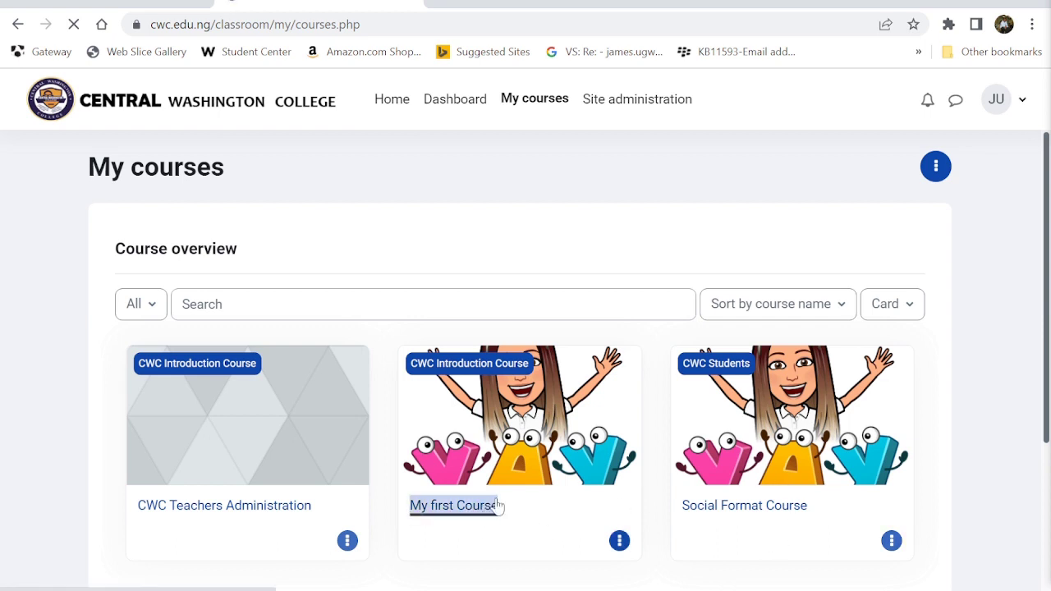
scroll(561, 471, down, 10)
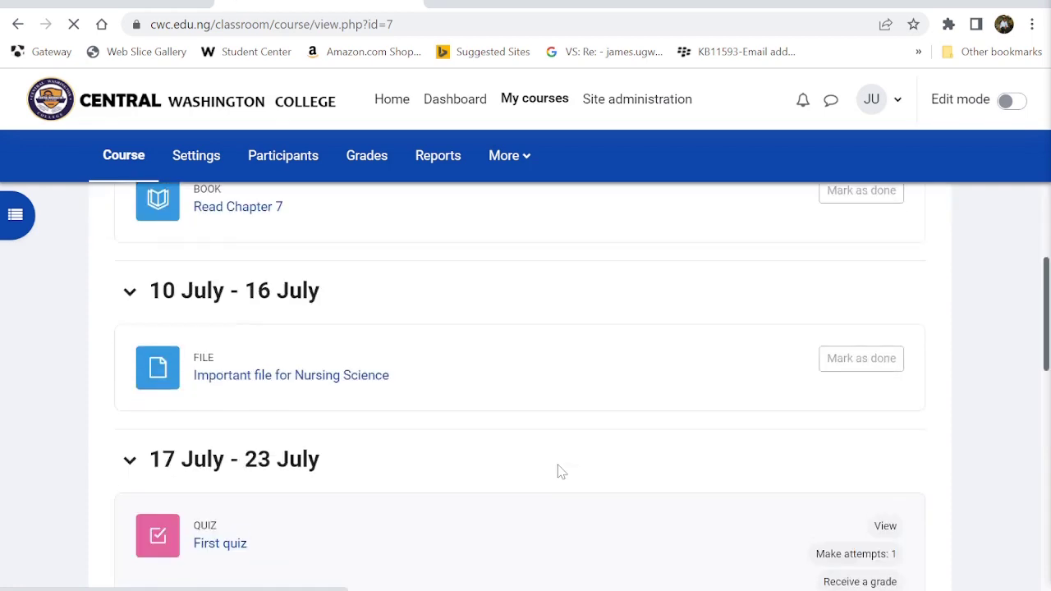
scroll(561, 471, up, 2)
scroll(561, 470, up, 2)
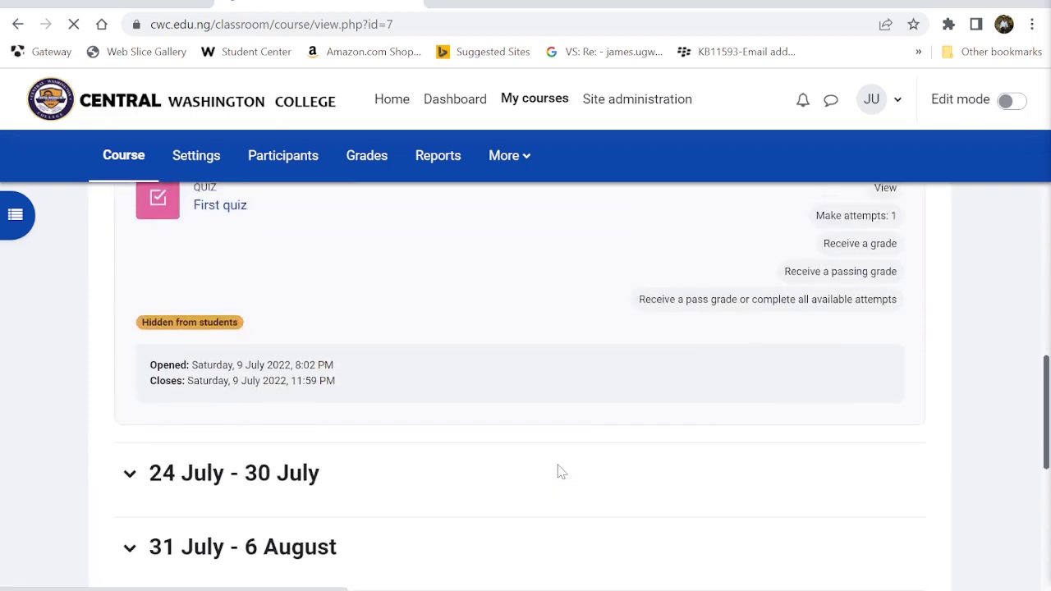
scroll(559, 471, down, 2)
click(131, 378)
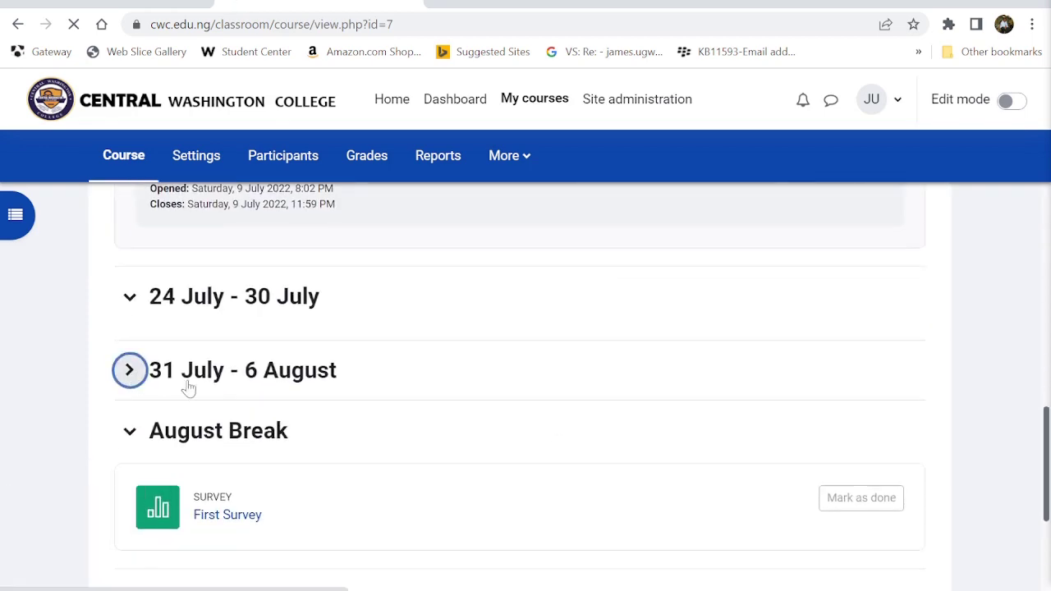
click(145, 372)
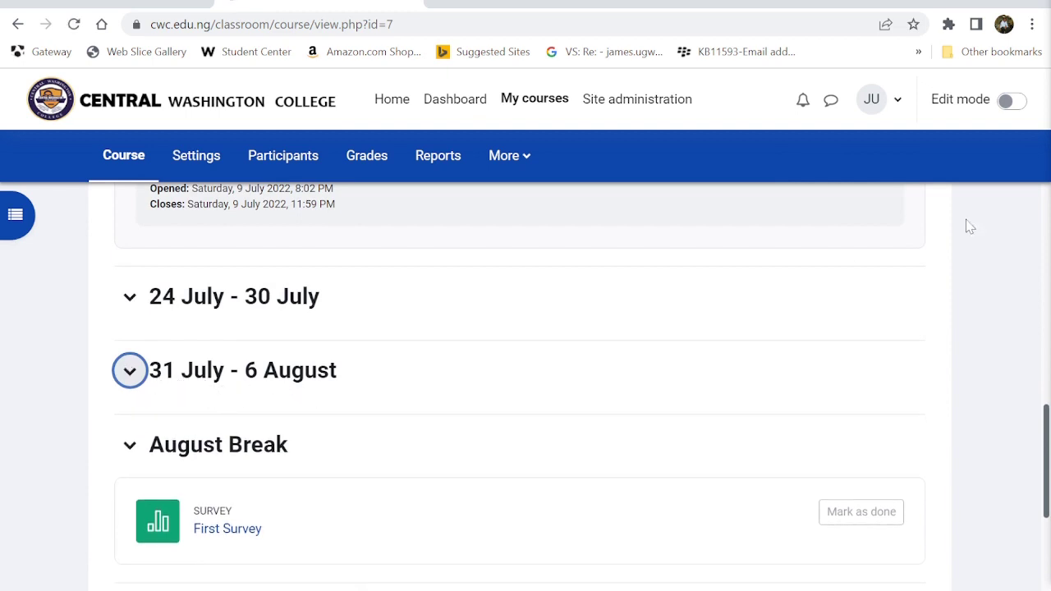
click(1009, 100)
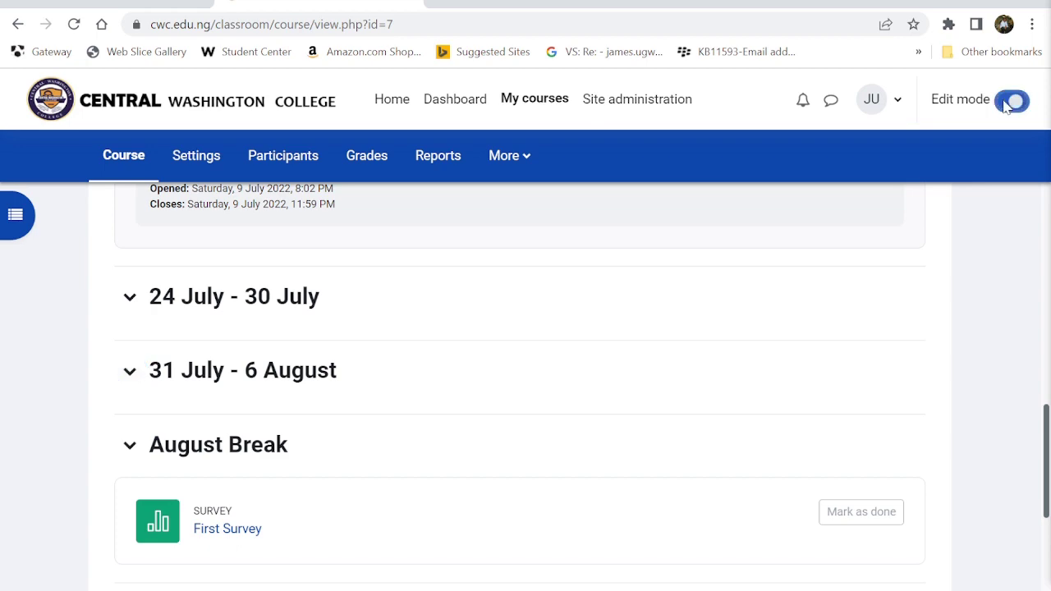
scroll(460, 399, down, 15)
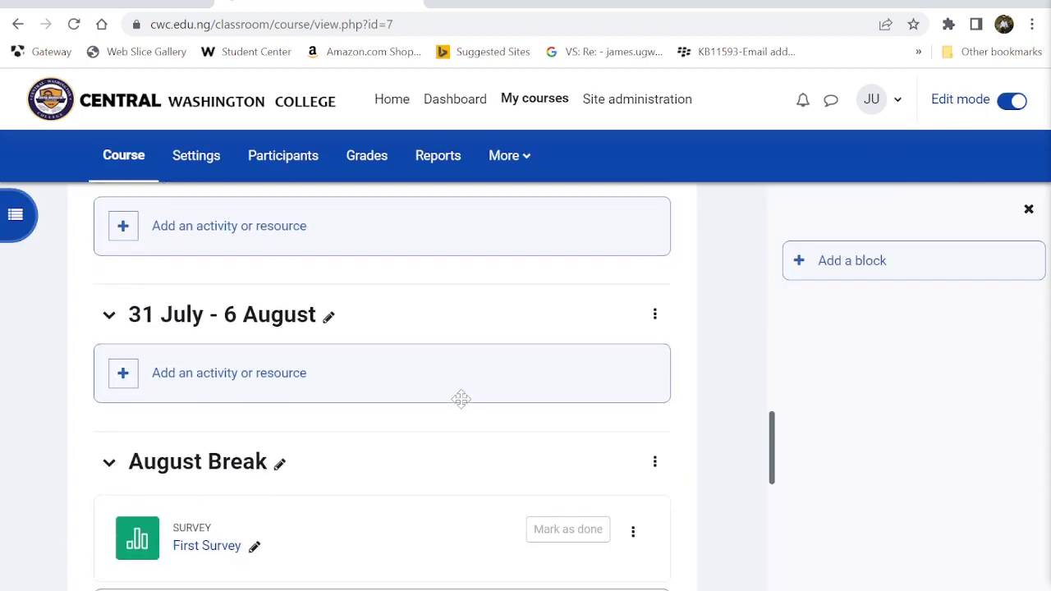
- Add a Quiz to the 31 July section by searching 'quiz' in the activity chooser
click(193, 385)
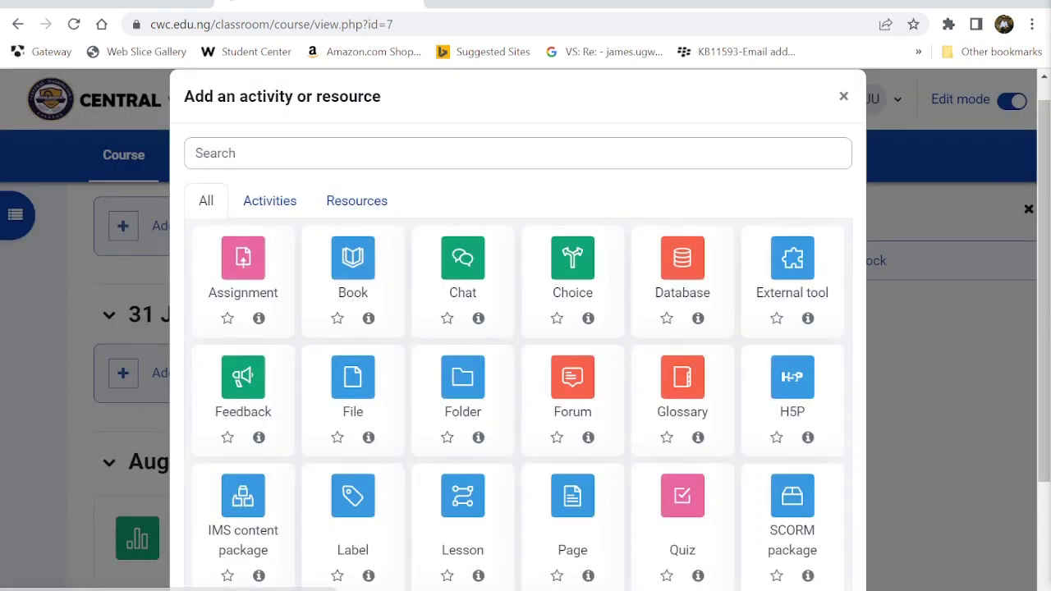
scroll(502, 443, down, 2)
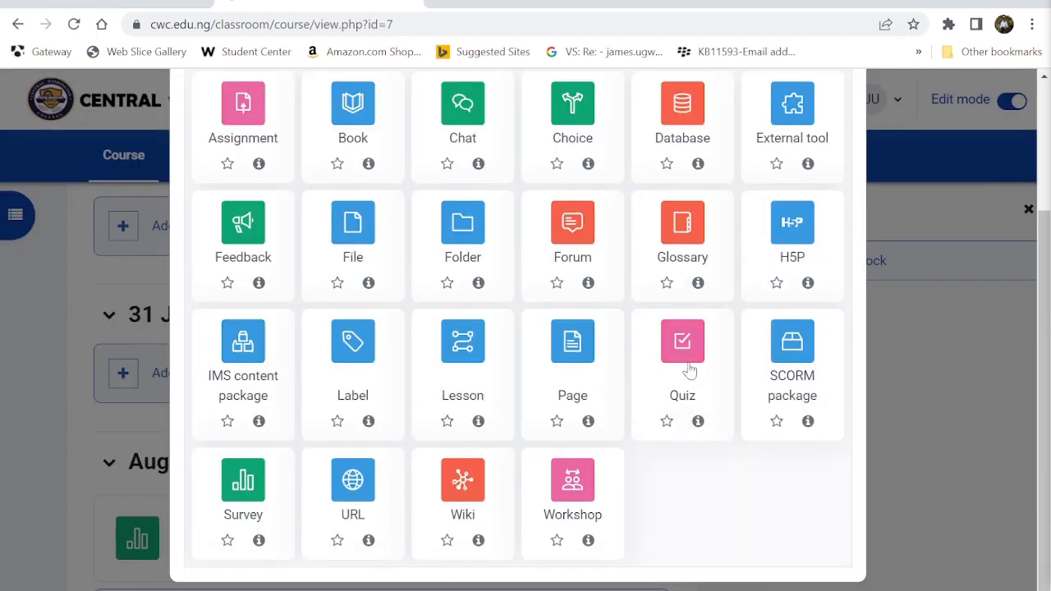
scroll(553, 436, up, 2)
click(518, 178)
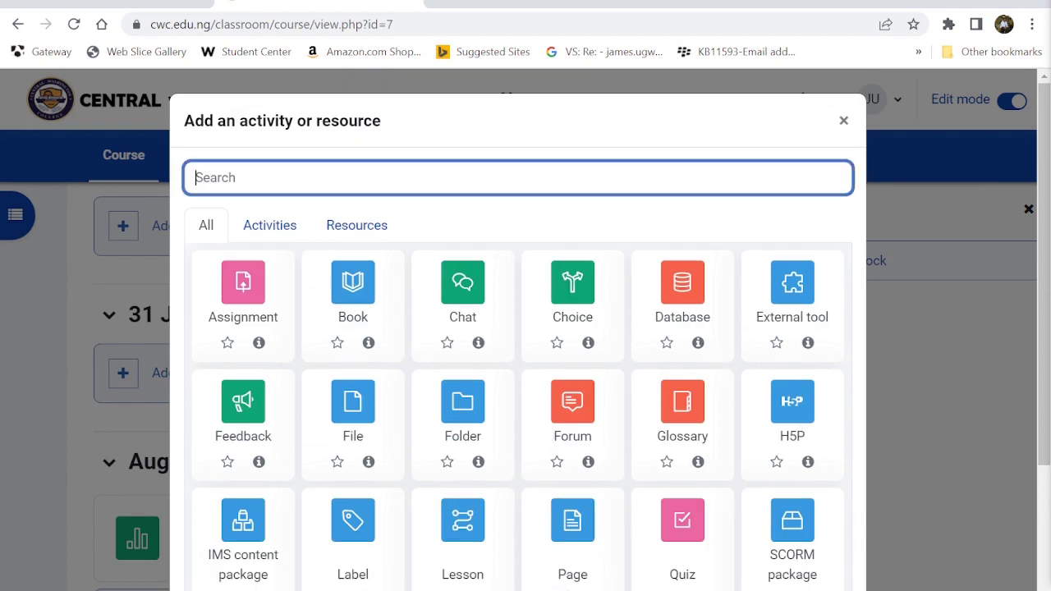
text(qui)
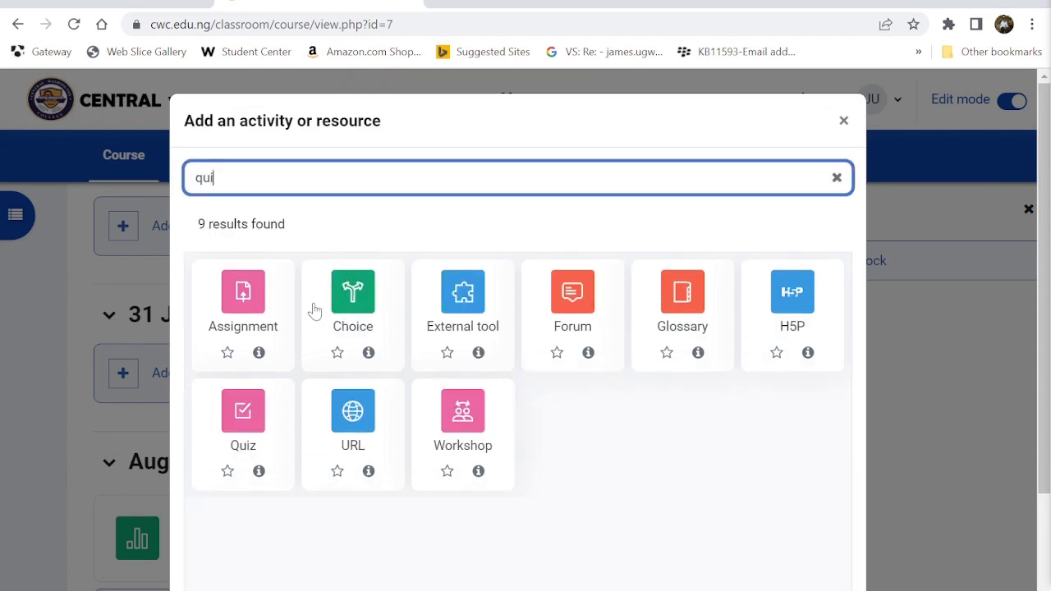
text(z)
click(345, 309)
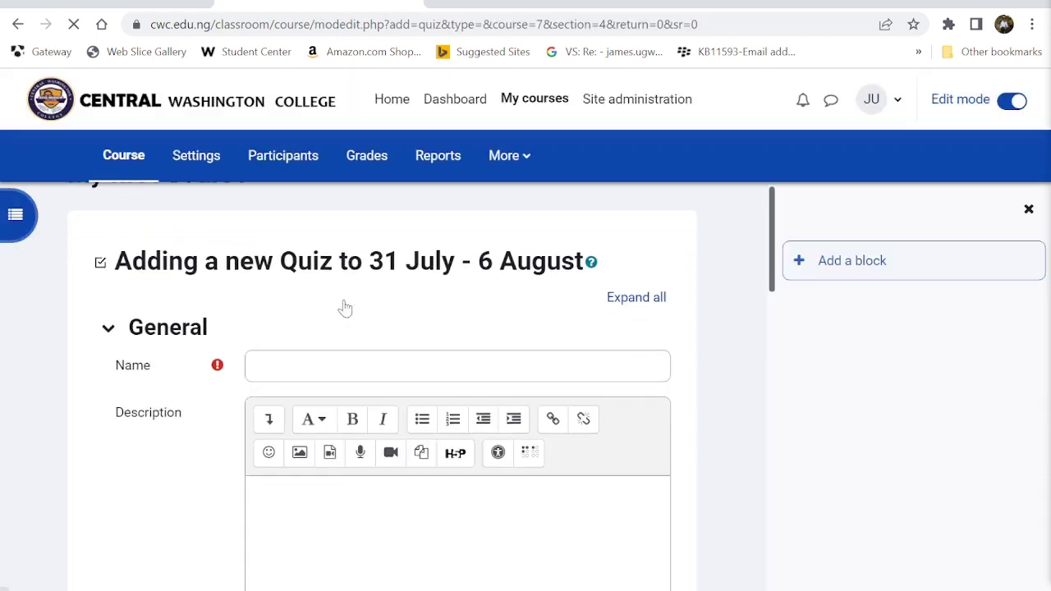
- Edit the quiz name, then enable the opening and closing dates under Timing
scroll(345, 309, down, 1)
click(305, 288)
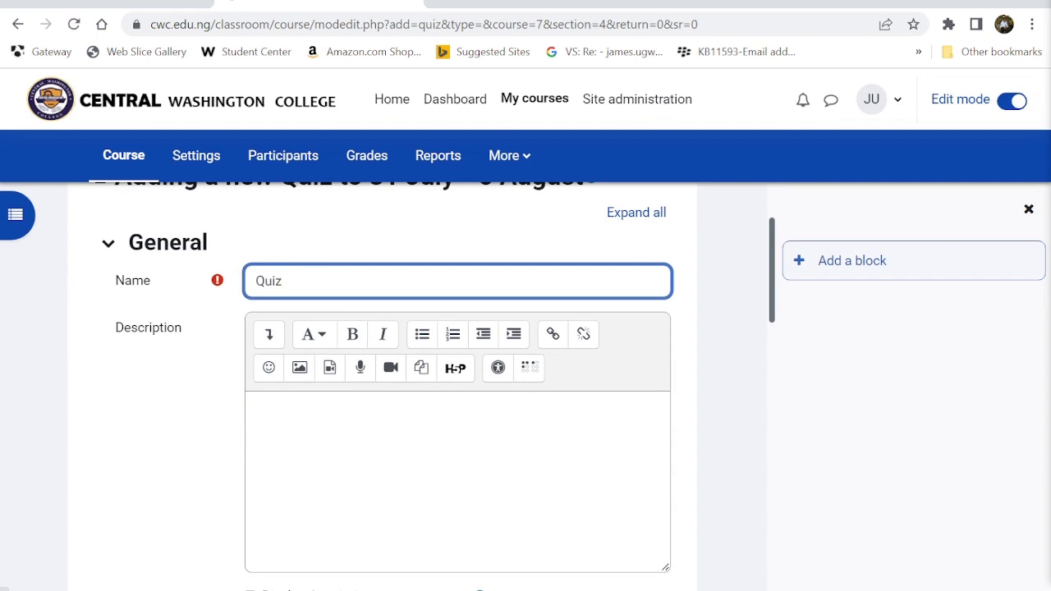
scroll(222, 312, down, 4)
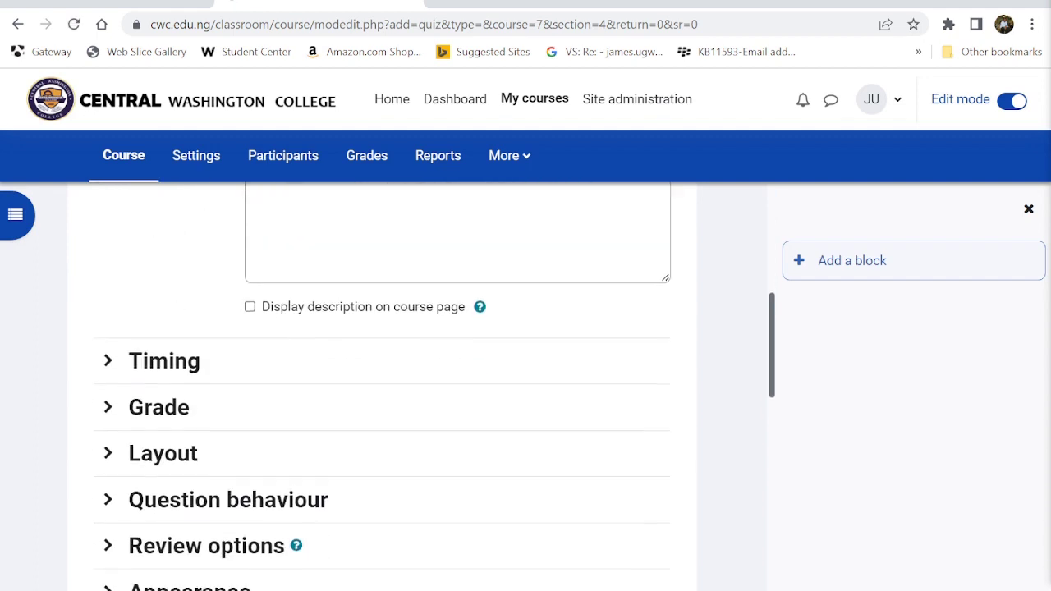
click(164, 361)
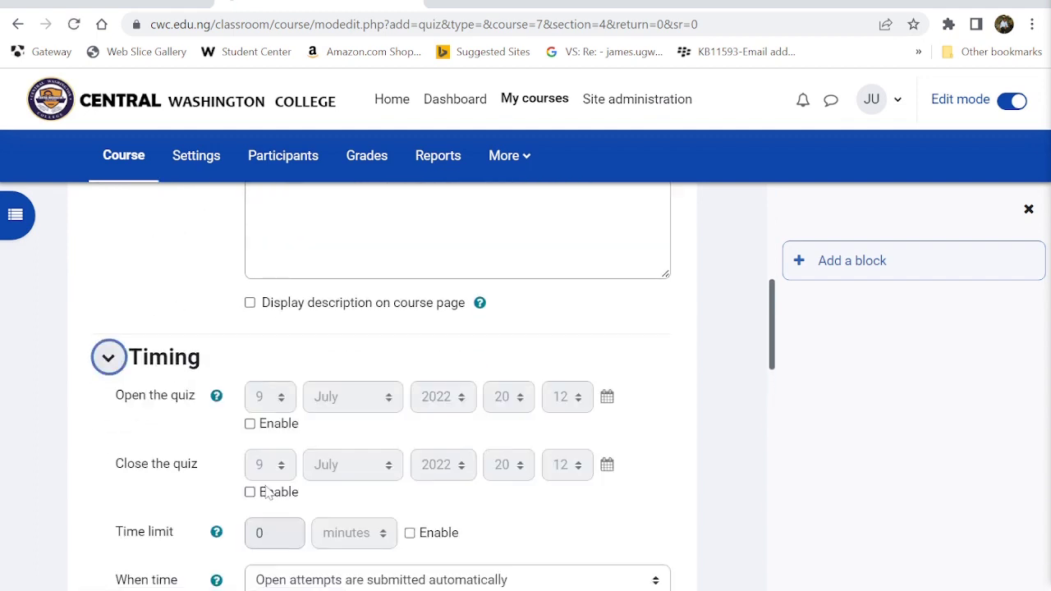
scroll(263, 480, down, 1)
click(250, 348)
click(249, 415)
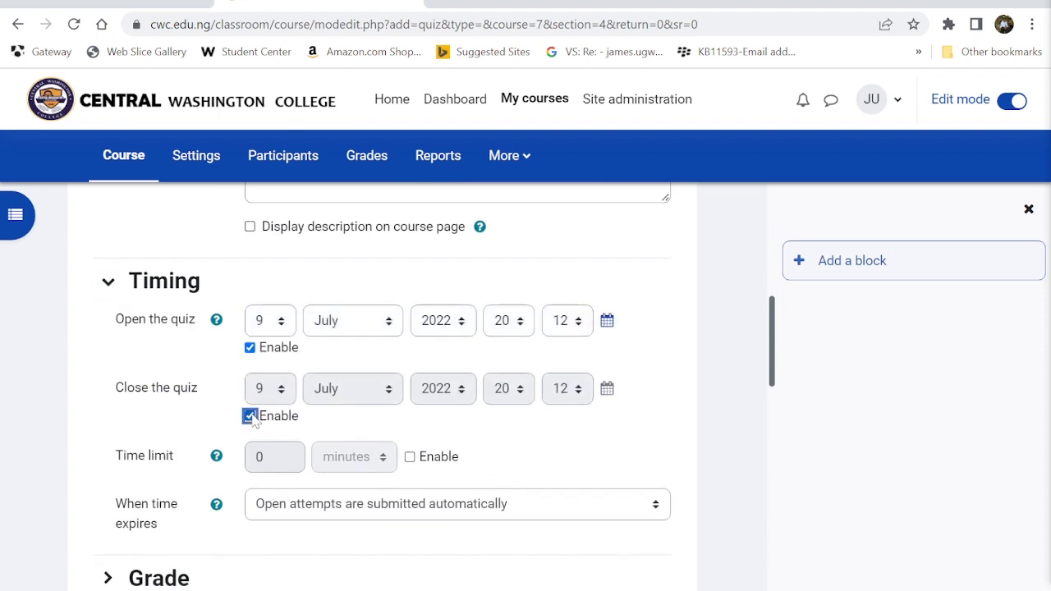
- Enable a 10-minute time limit, with open attempts submitted automatically when time expires
scroll(353, 493, down, 1)
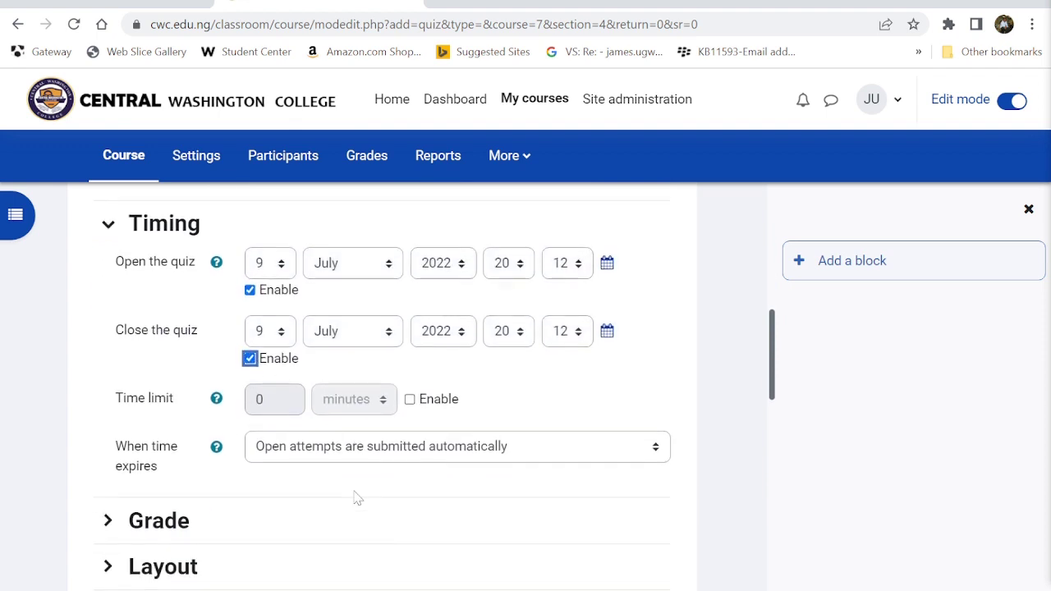
click(410, 399)
scroll(415, 400, down, 1)
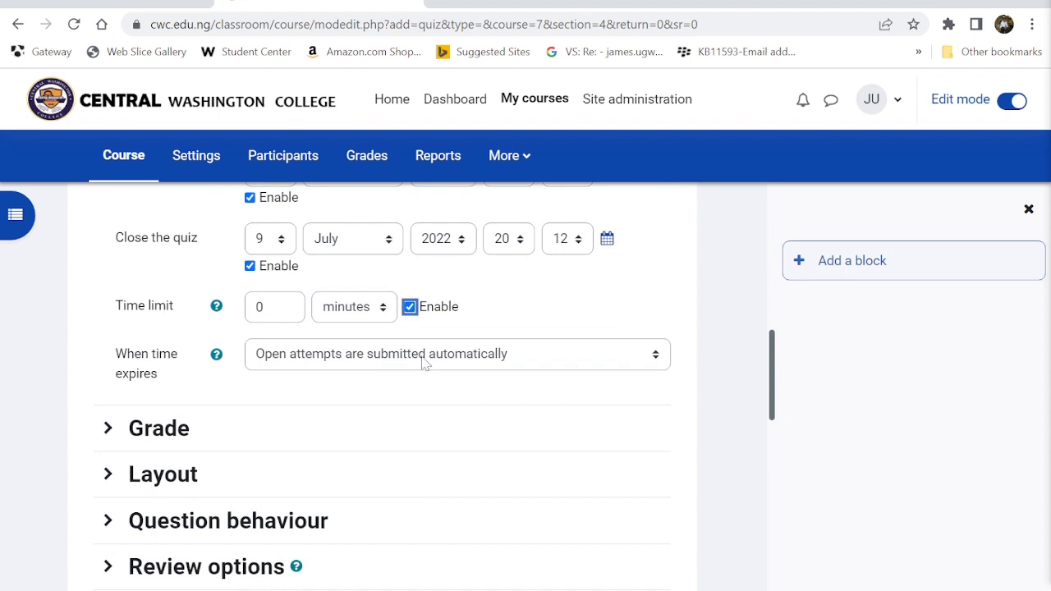
click(425, 364)
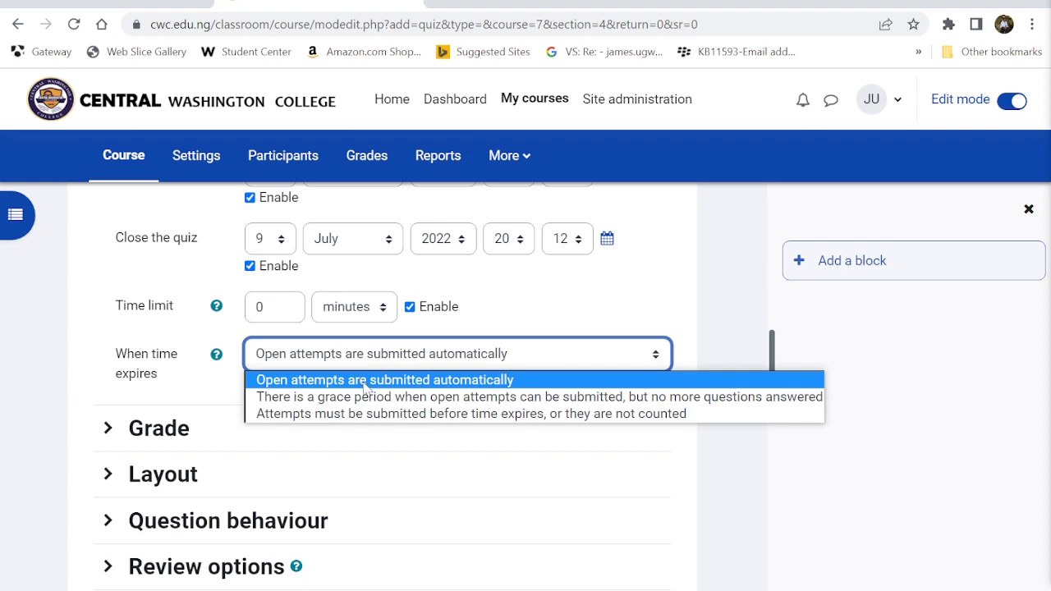
click(366, 380)
click(272, 307)
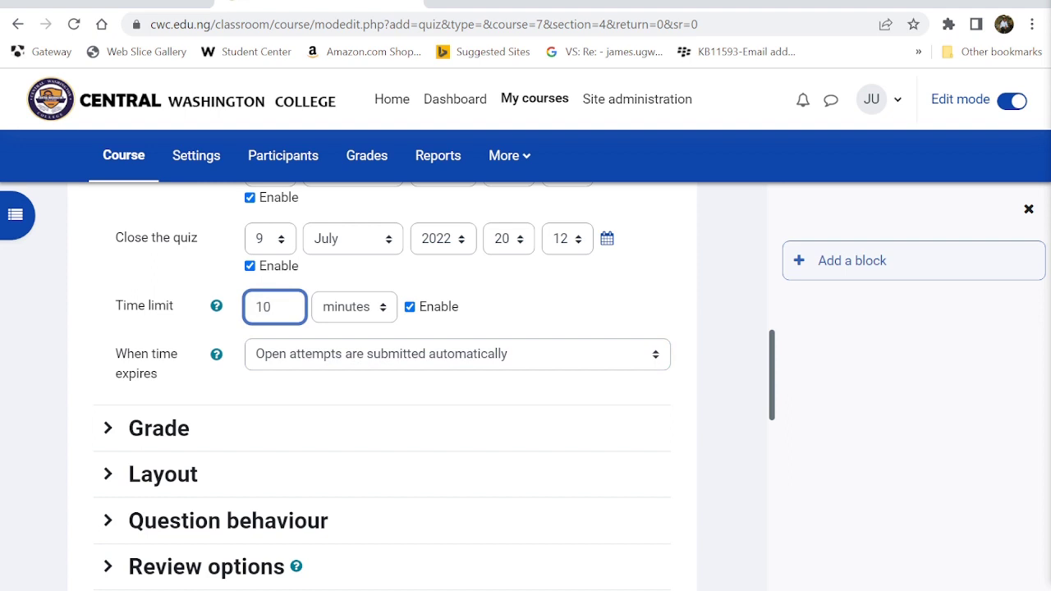
scroll(267, 305, down, 2)
click(177, 312)
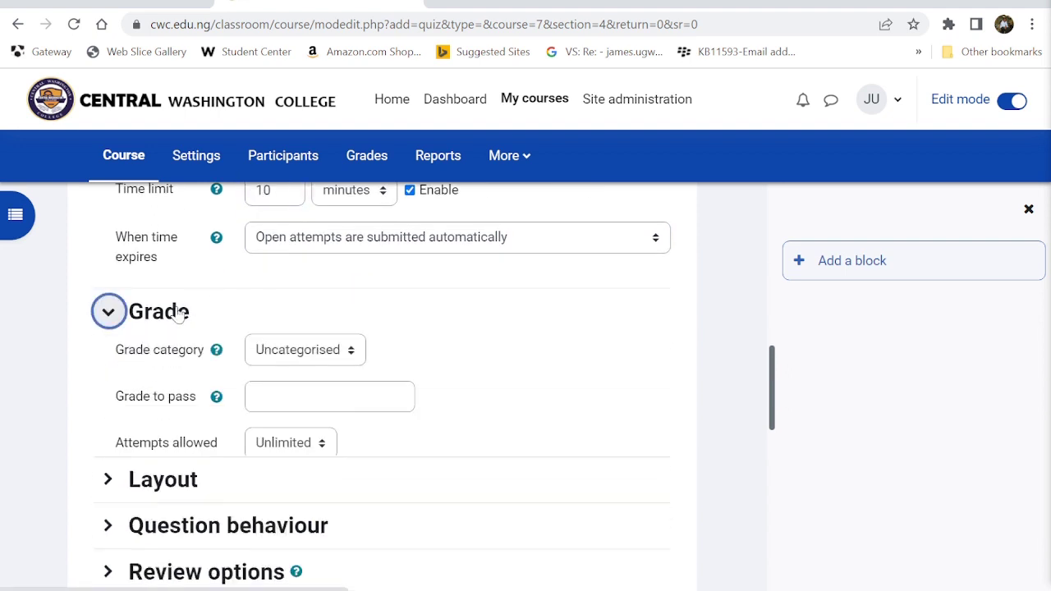
- Set grade to pass to 6, allow 2 attempts, and use Average grade as the grading method
scroll(175, 312, down, 1)
click(316, 343)
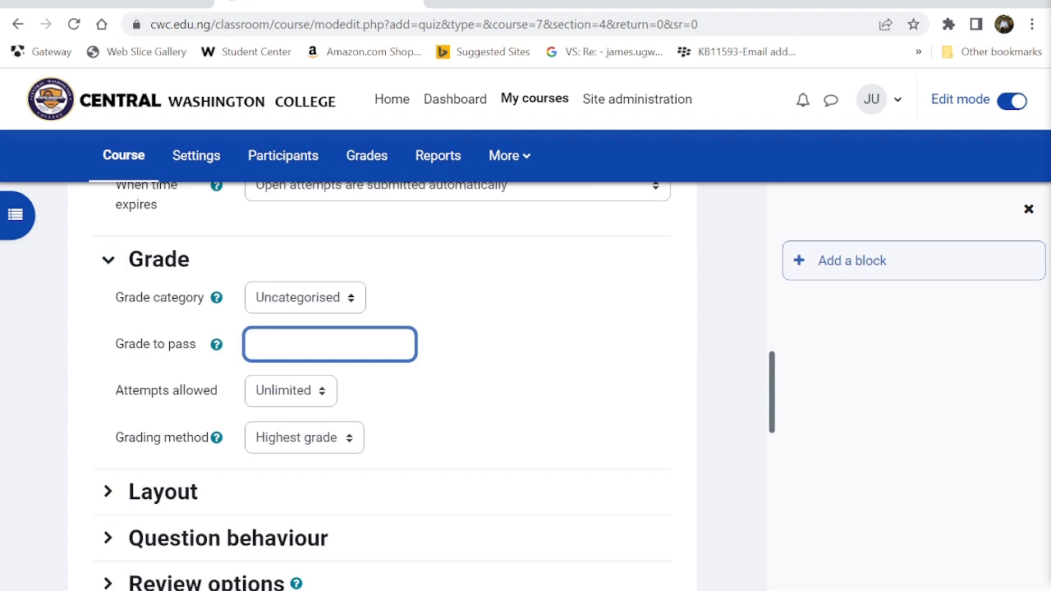
scroll(285, 309, down, 2)
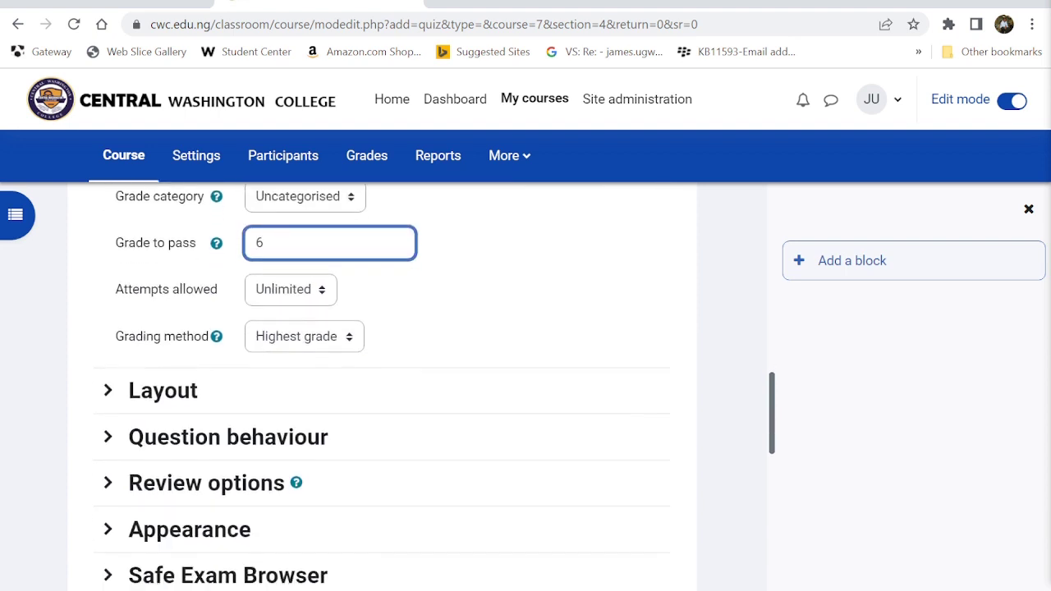
click(283, 278)
click(270, 329)
click(267, 327)
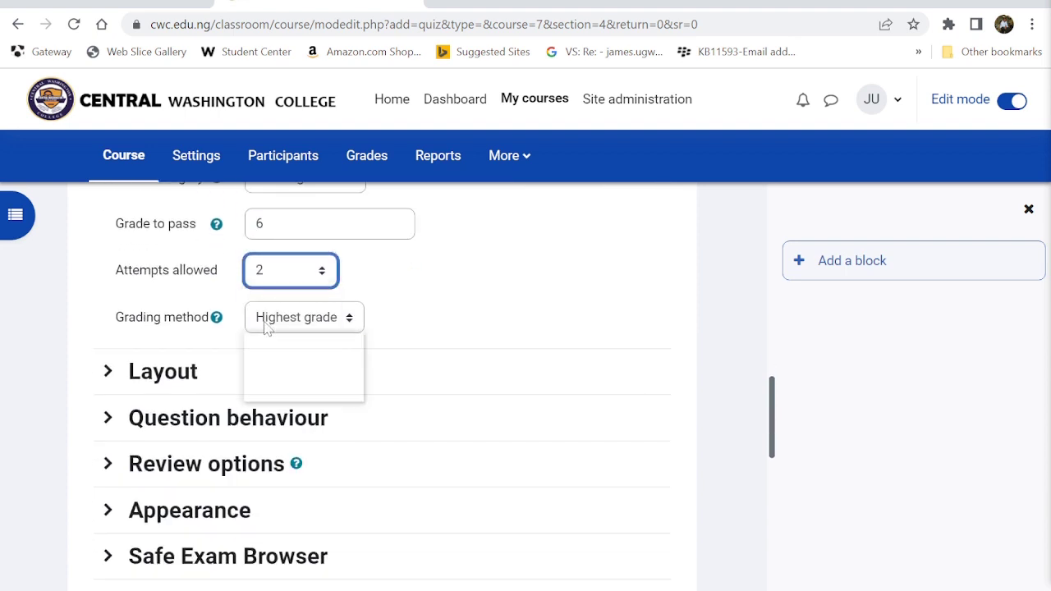
click(286, 357)
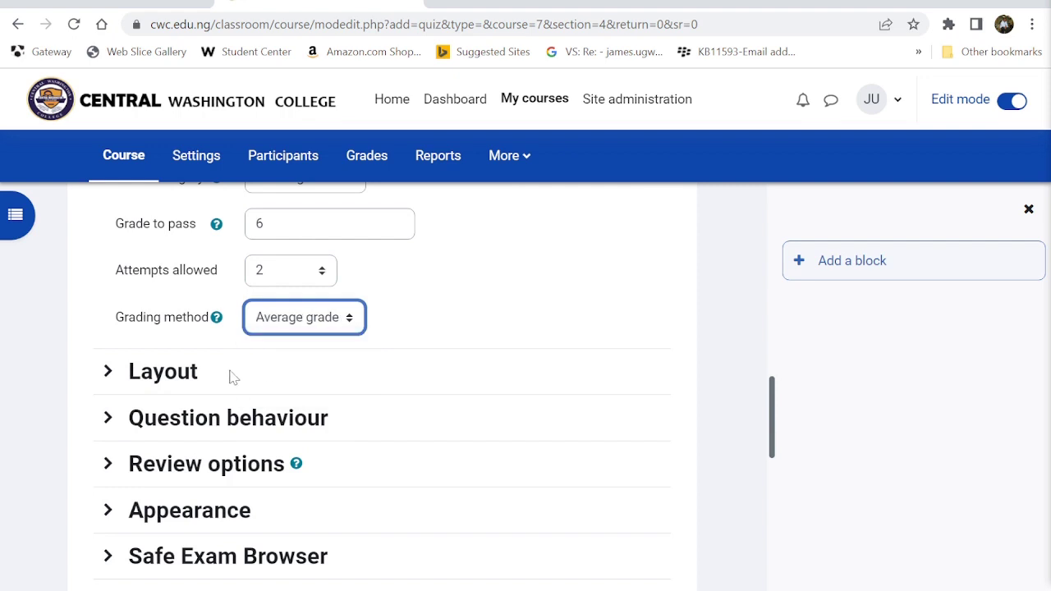
scroll(227, 375, down, 1)
click(167, 314)
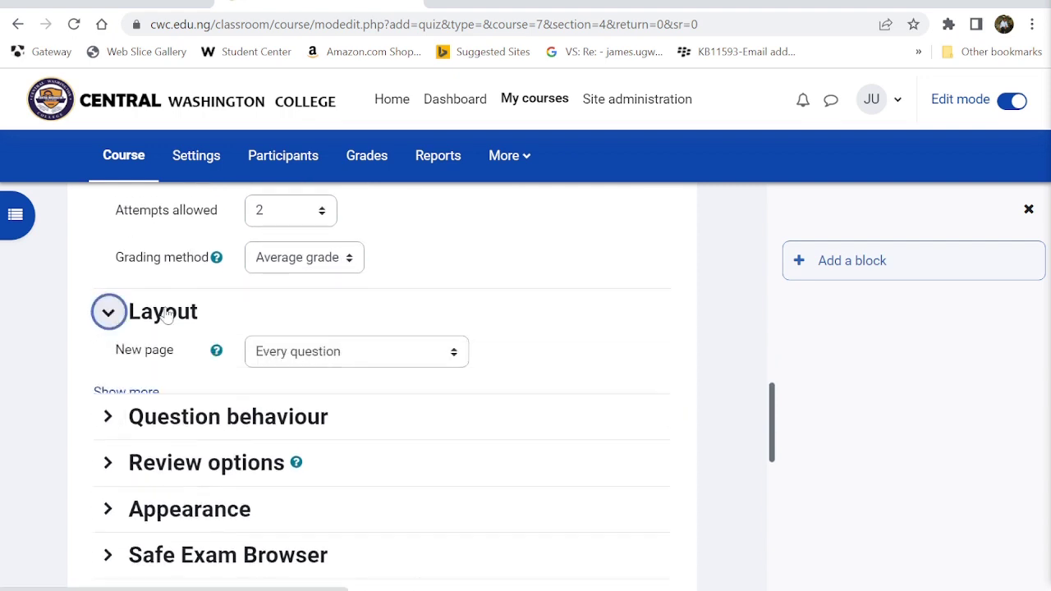
- Put all questions on one page and review Question behaviour: shuffle on, deferred feedback
scroll(167, 314, down, 1)
click(305, 264)
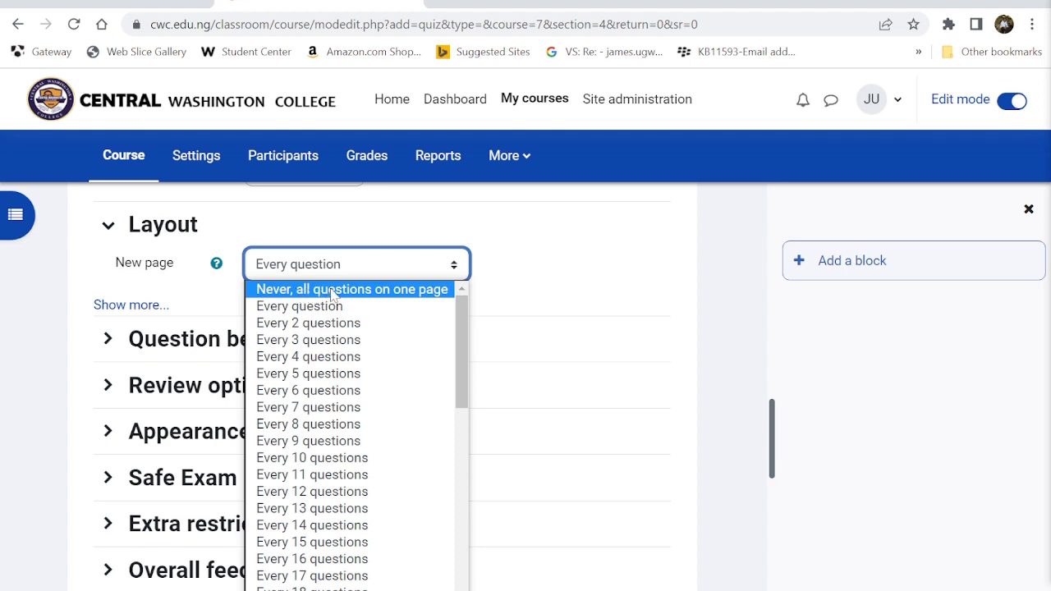
click(335, 291)
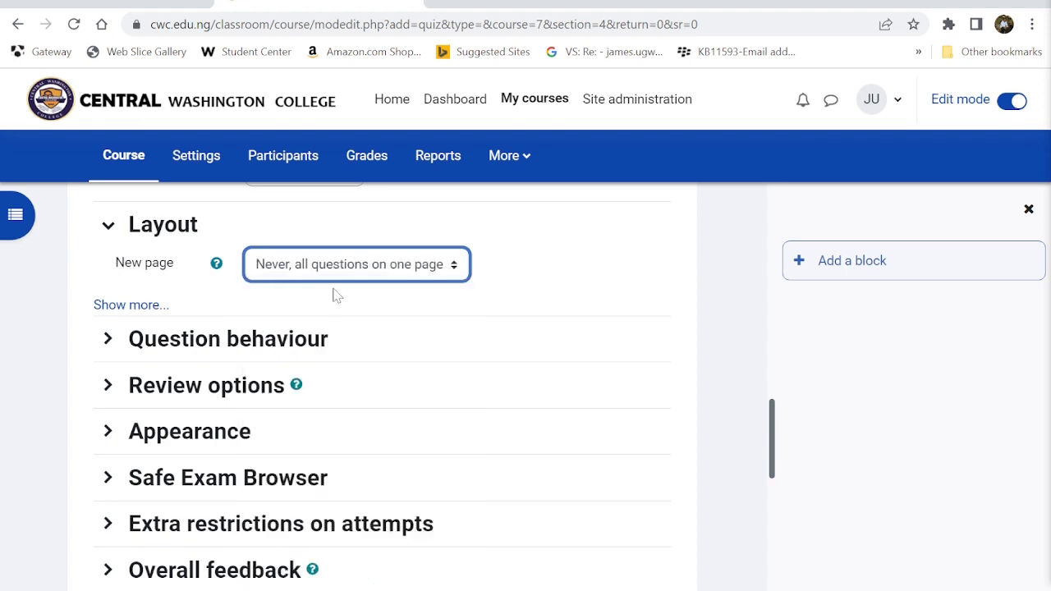
click(107, 338)
scroll(112, 340, down, 1)
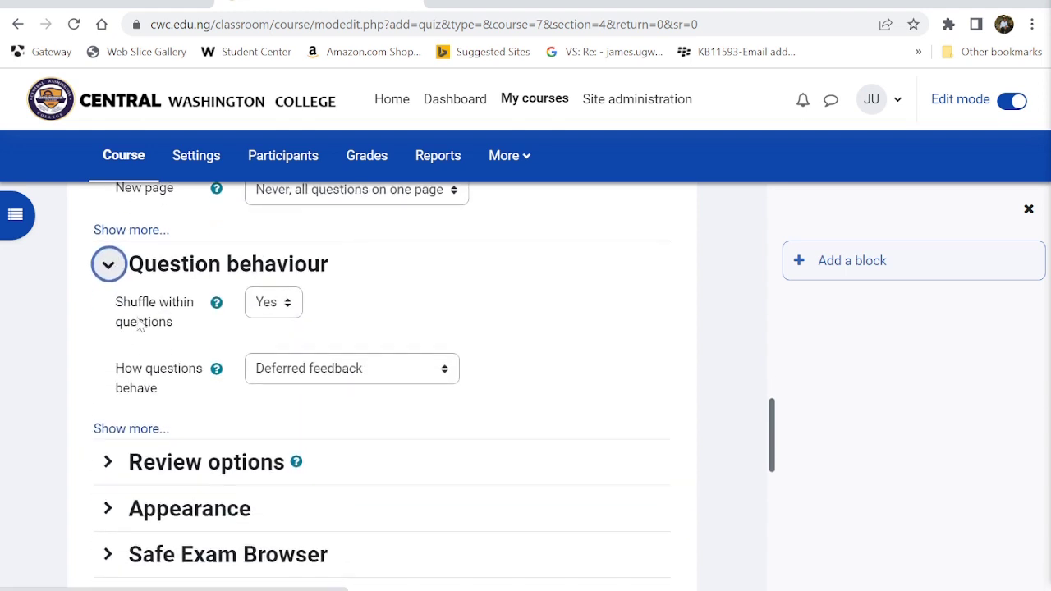
scroll(295, 351, down, 1)
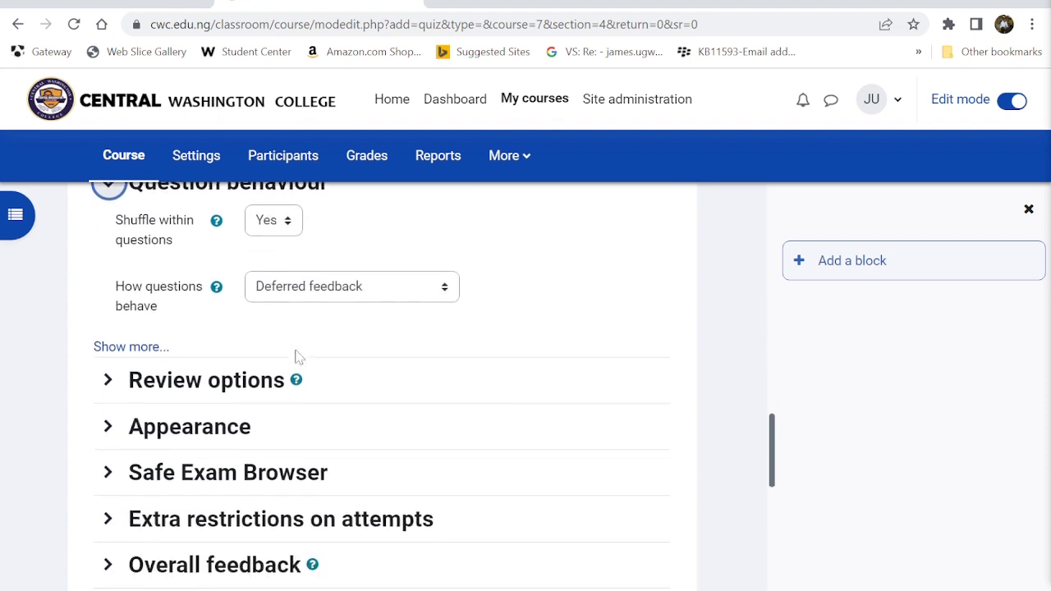
scroll(338, 329, up, 1)
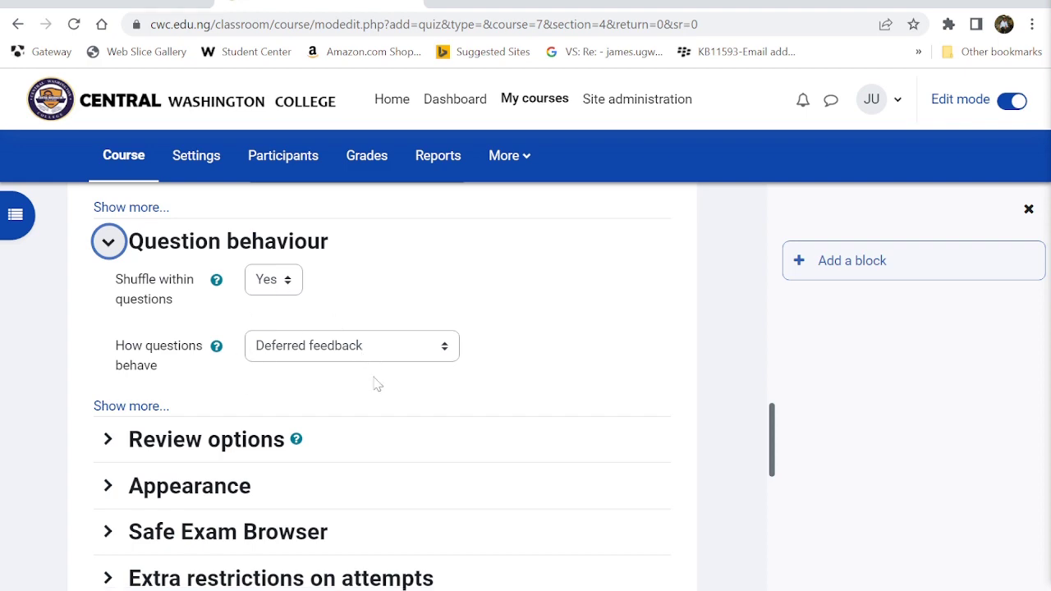
- Expand the Review options and Appearance sections and look through their settings
click(107, 440)
scroll(133, 453, down, 3)
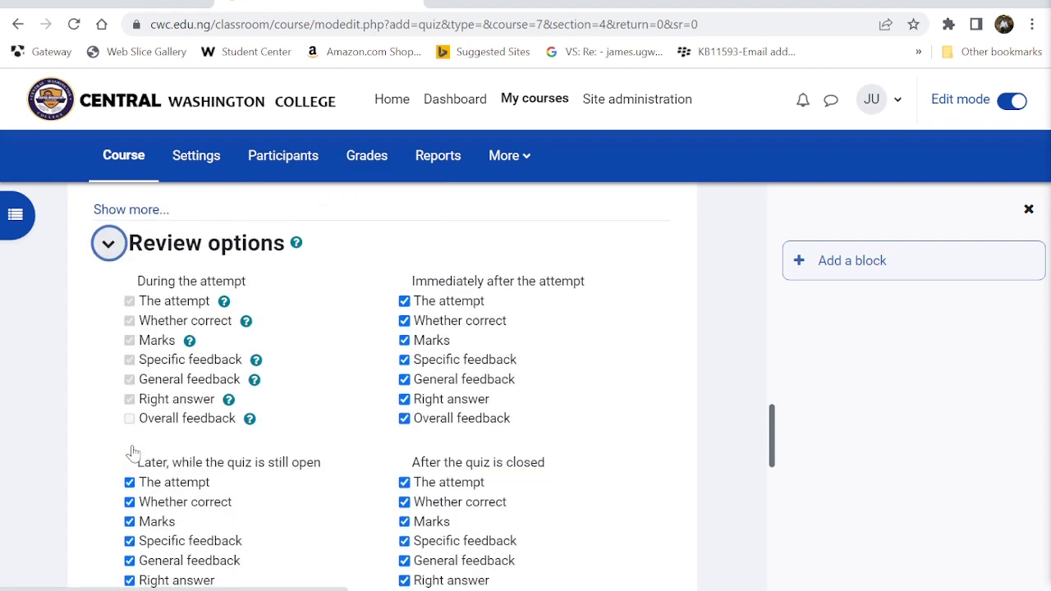
scroll(335, 581, down, 5)
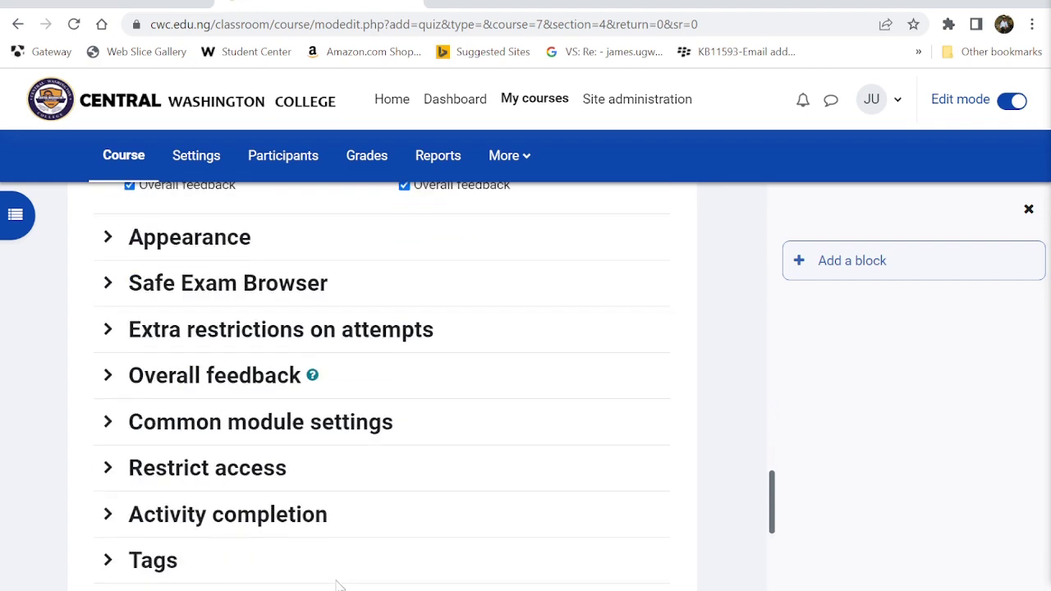
scroll(328, 575, down, 1)
scroll(293, 445, up, 2)
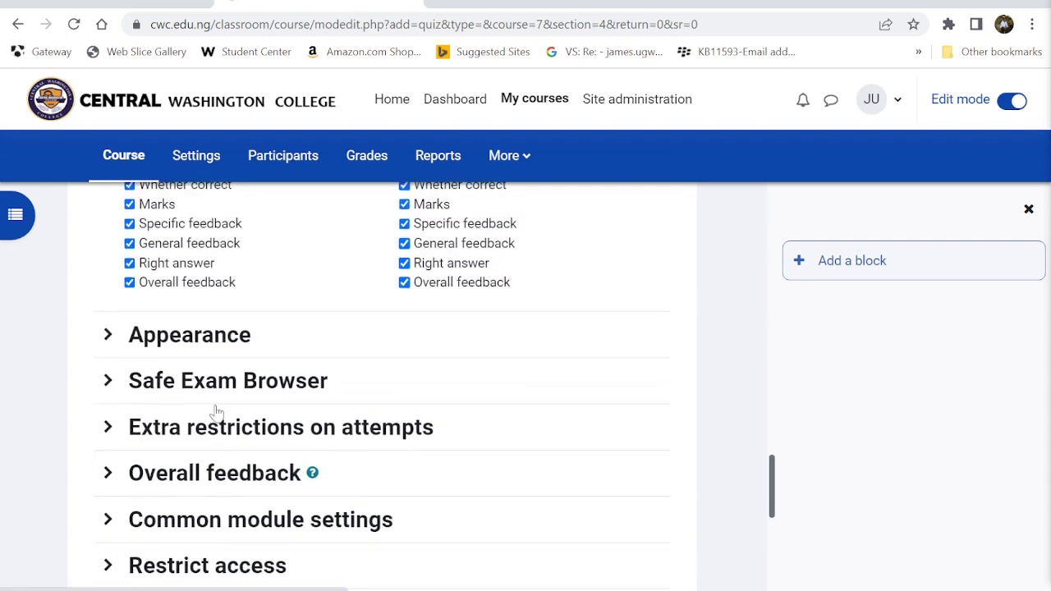
click(111, 338)
scroll(110, 345, down, 1)
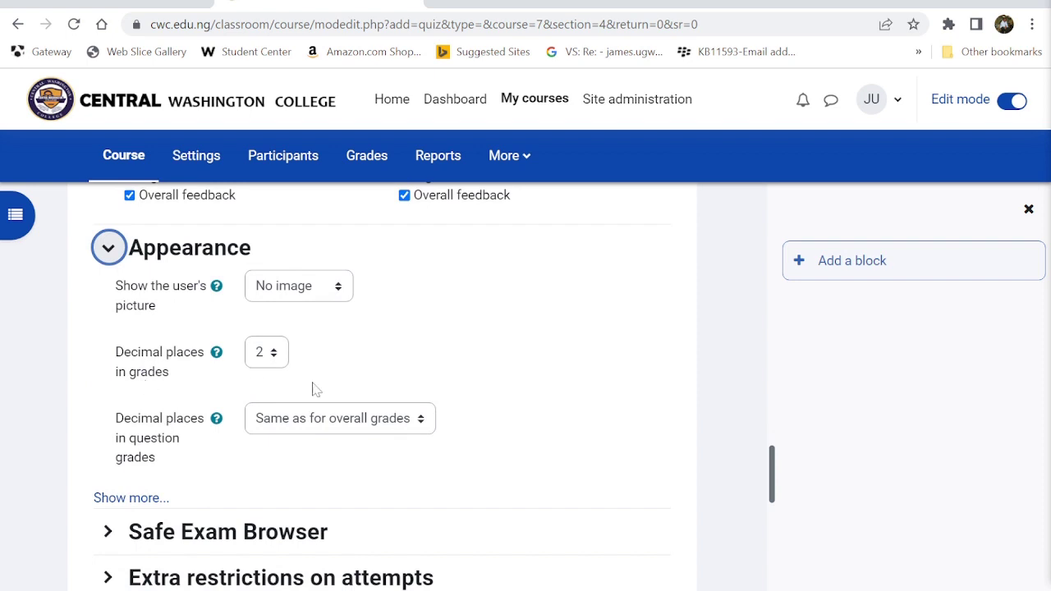
scroll(345, 378, down, 2)
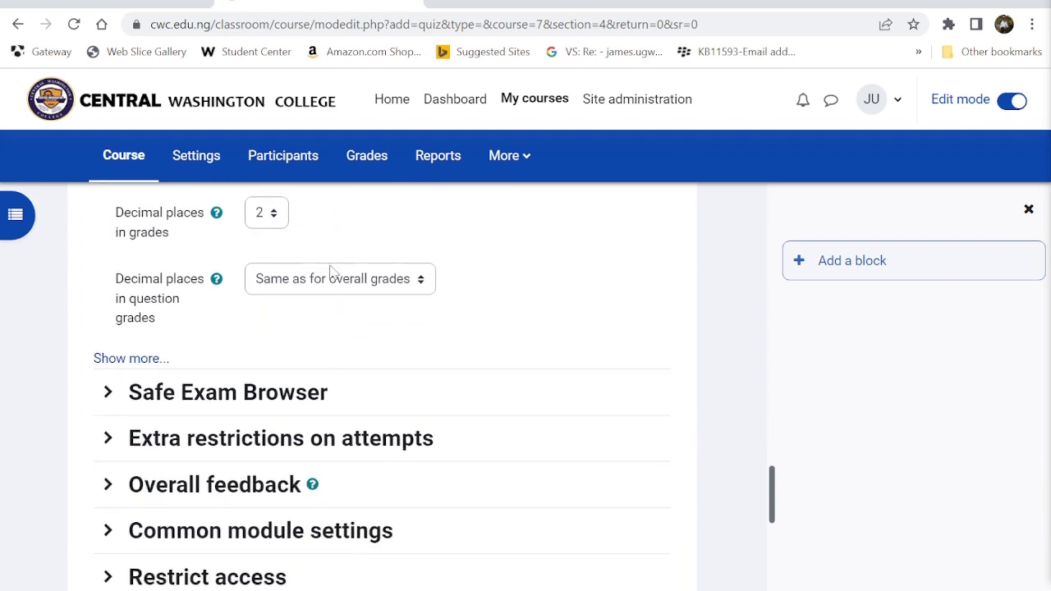
scroll(260, 365, down, 1)
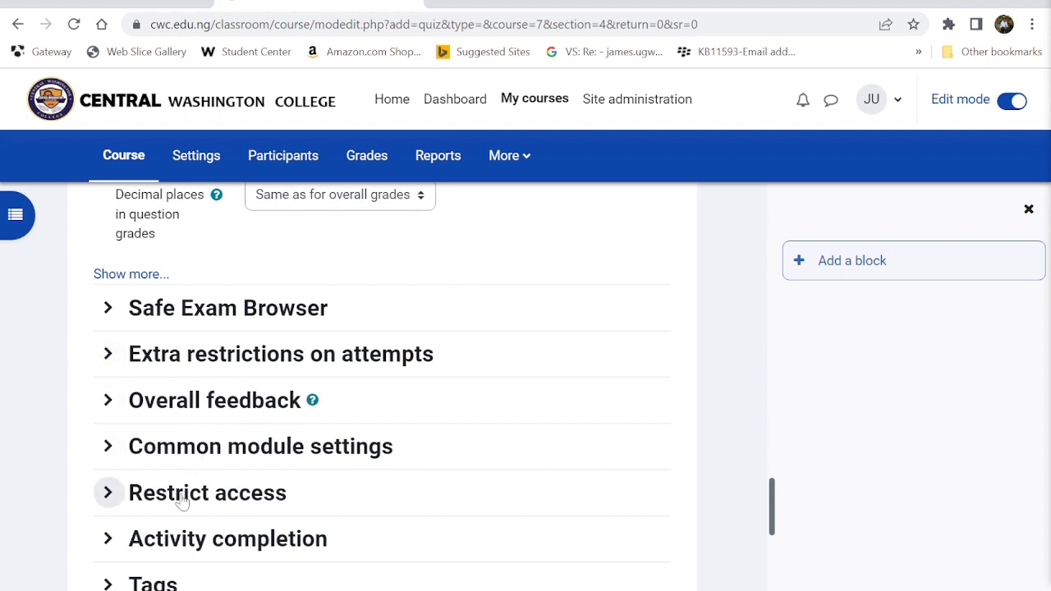
scroll(181, 499, down, 1)
- Add overall feedback 'Excellent' at 100% and 'Passing Grade' from 60%, plus three extra feedback fields
click(188, 325)
scroll(188, 325, down, 1)
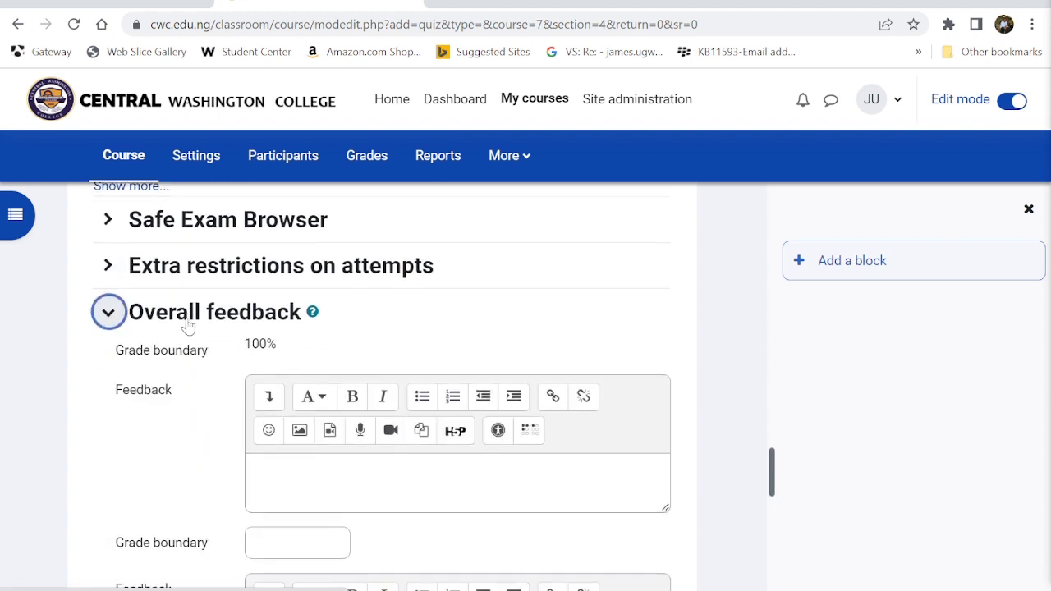
click(287, 399)
scroll(384, 385, down, 3)
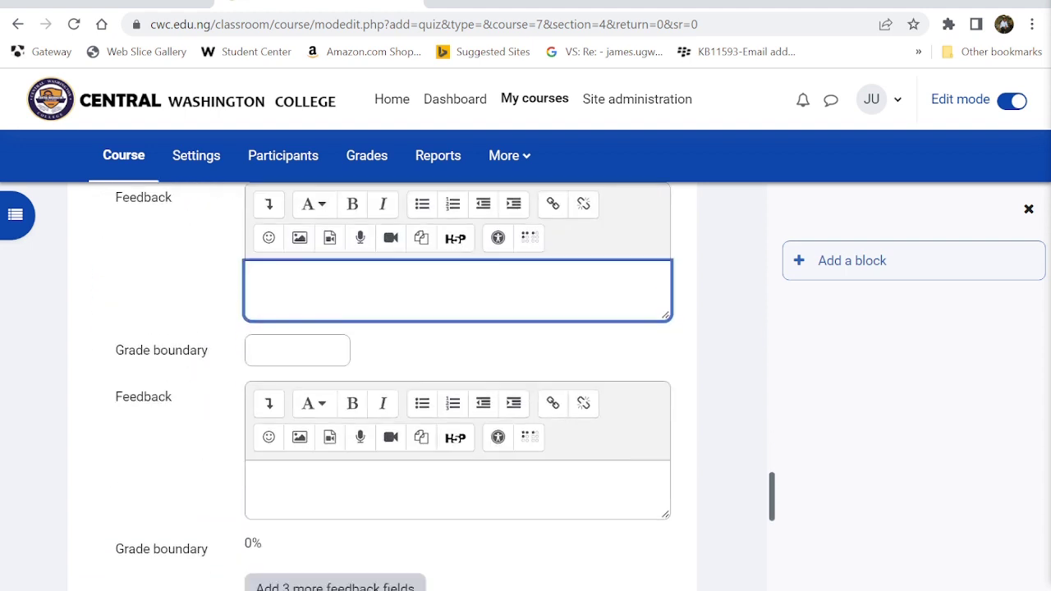
scroll(384, 385, up, 2)
scroll(384, 386, up, 1)
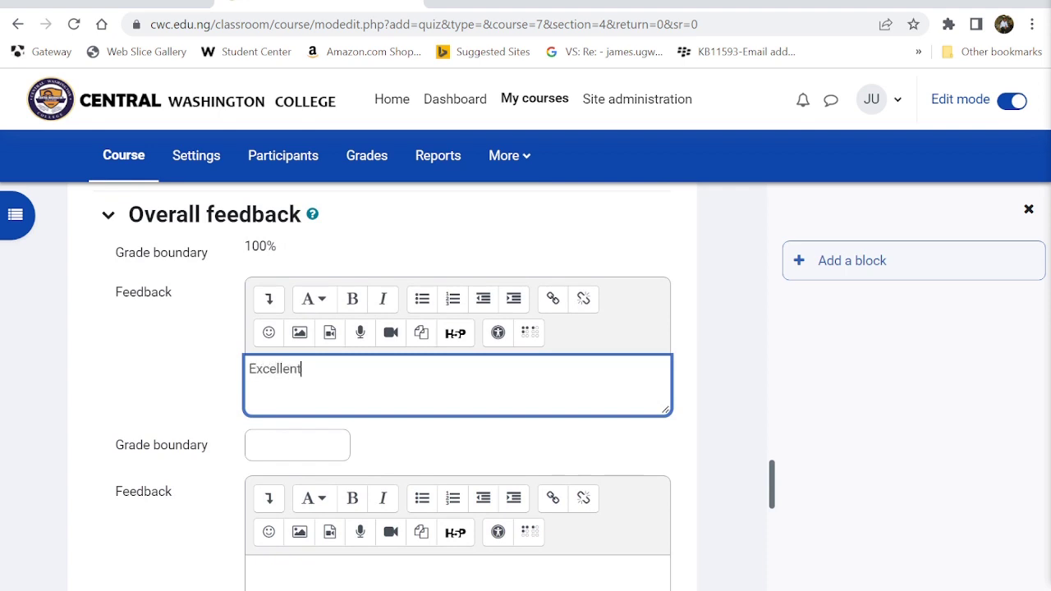
click(287, 445)
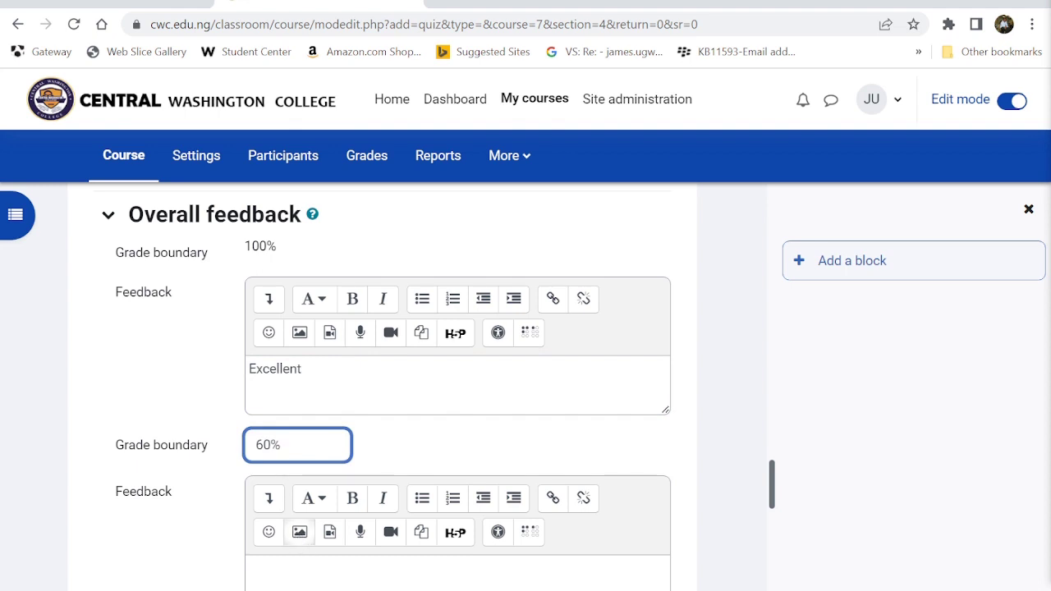
click(297, 571)
text(Pass)
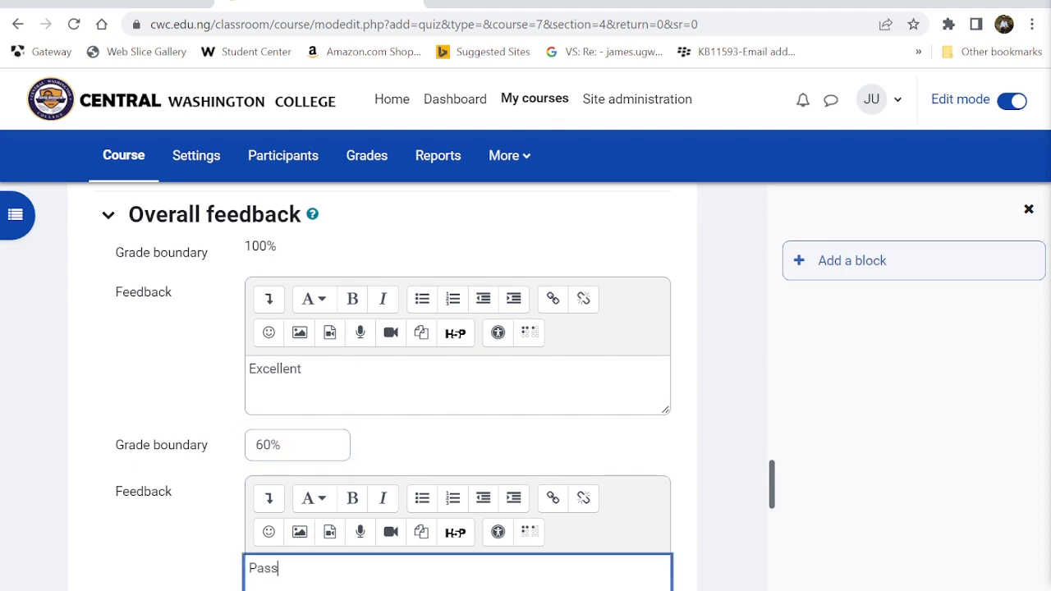
text(ing Grade)
scroll(295, 462, down, 3)
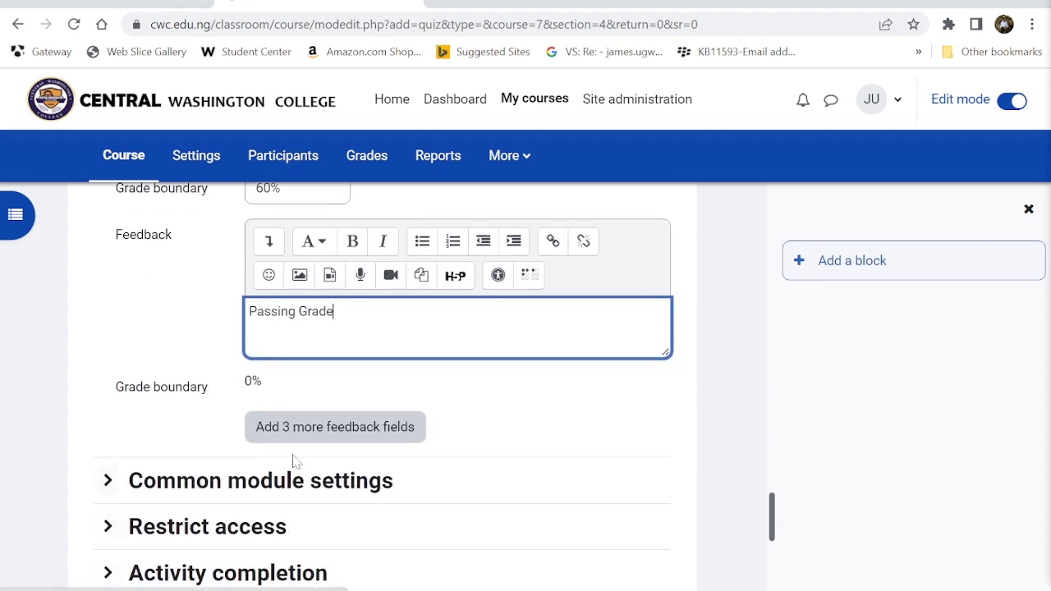
click(386, 427)
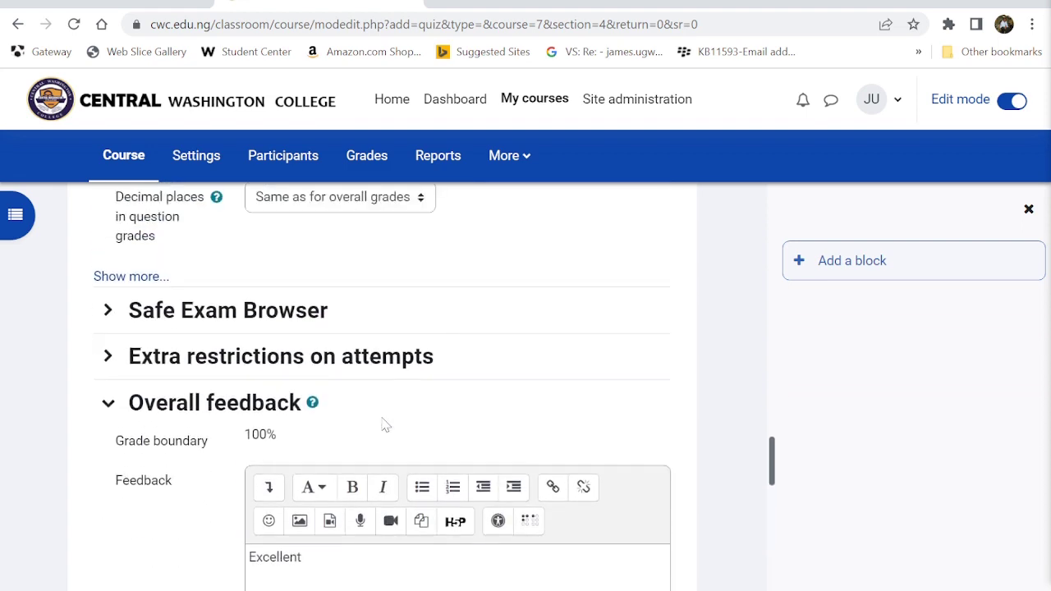
scroll(384, 425, down, 8)
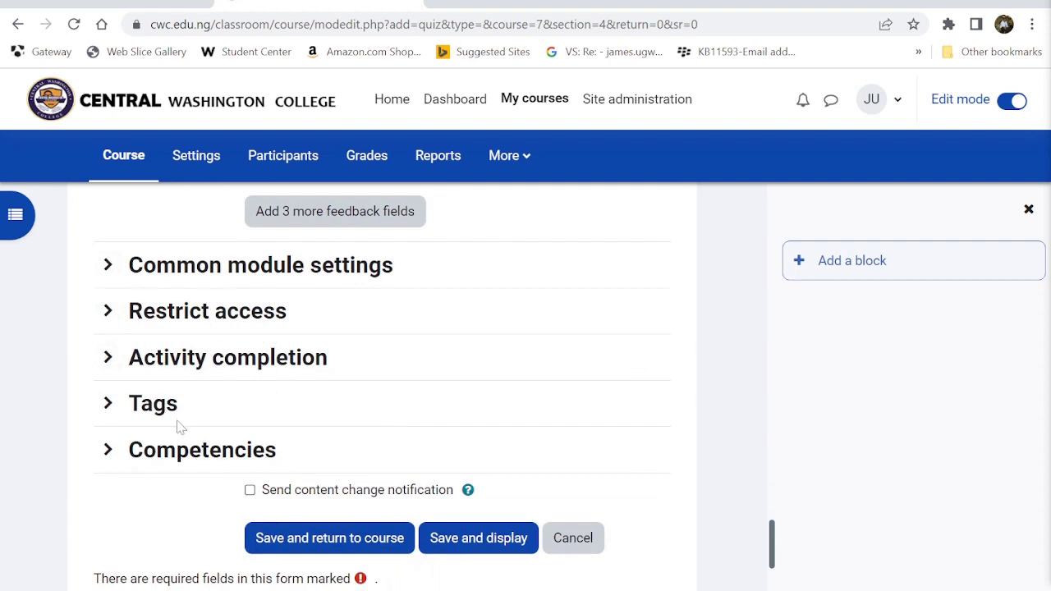
- Make completion require a grade, a passing grade or all attempts, and a minimum number of attempts
click(191, 450)
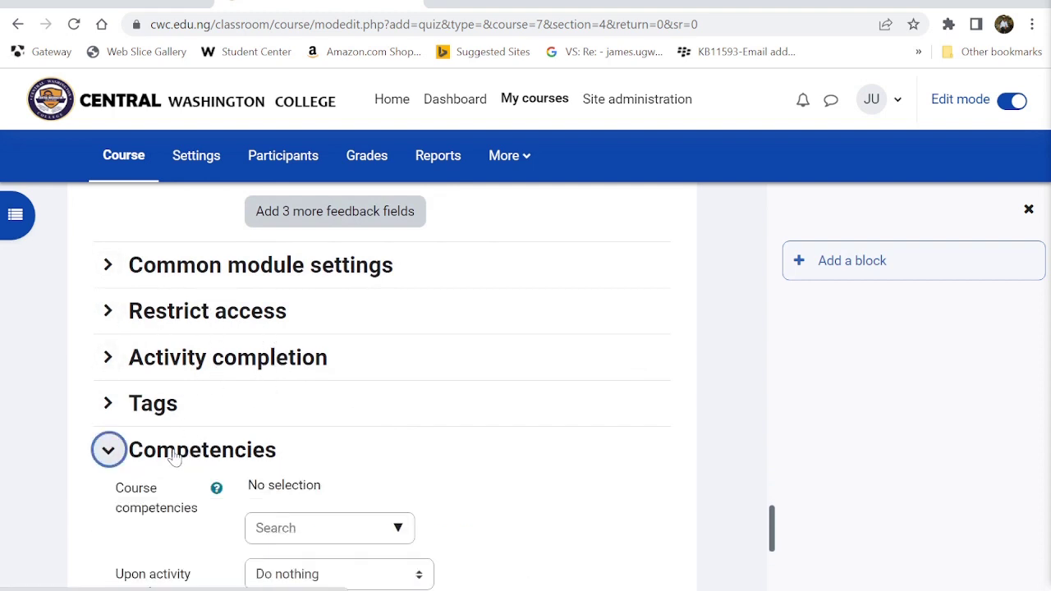
click(135, 357)
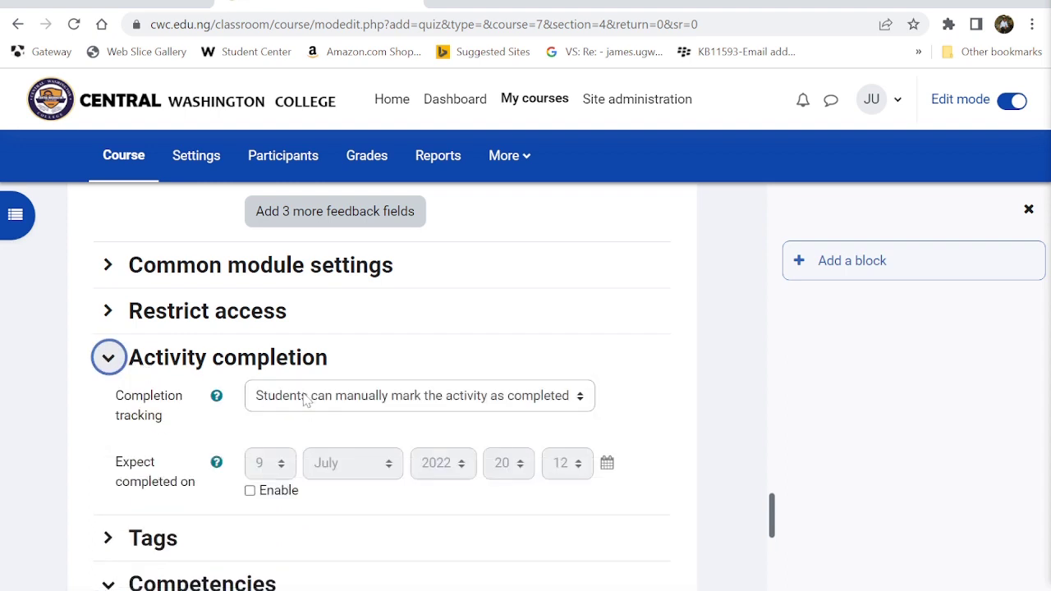
click(339, 402)
click(320, 454)
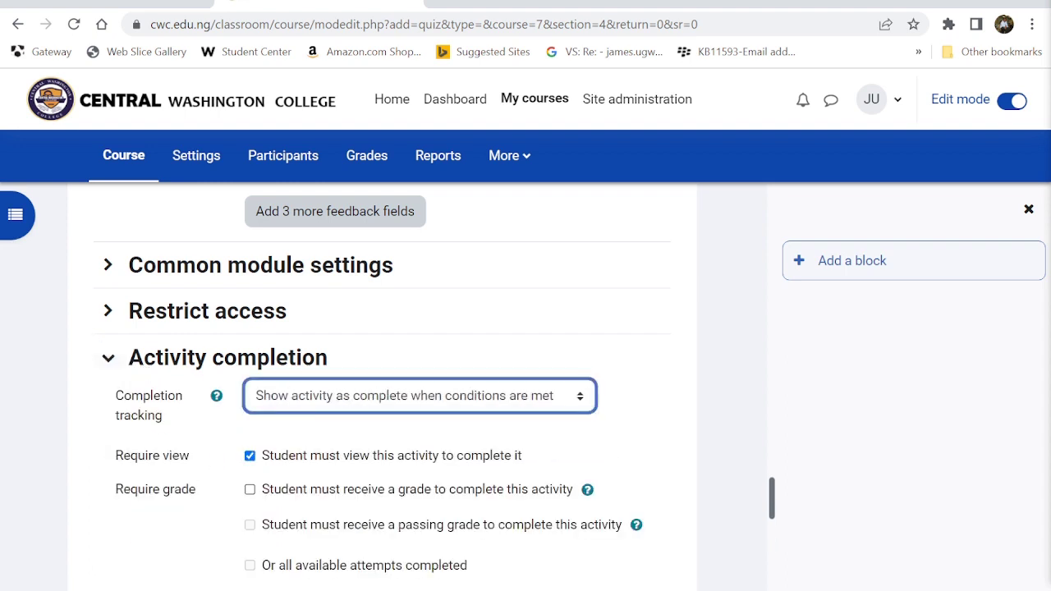
click(250, 489)
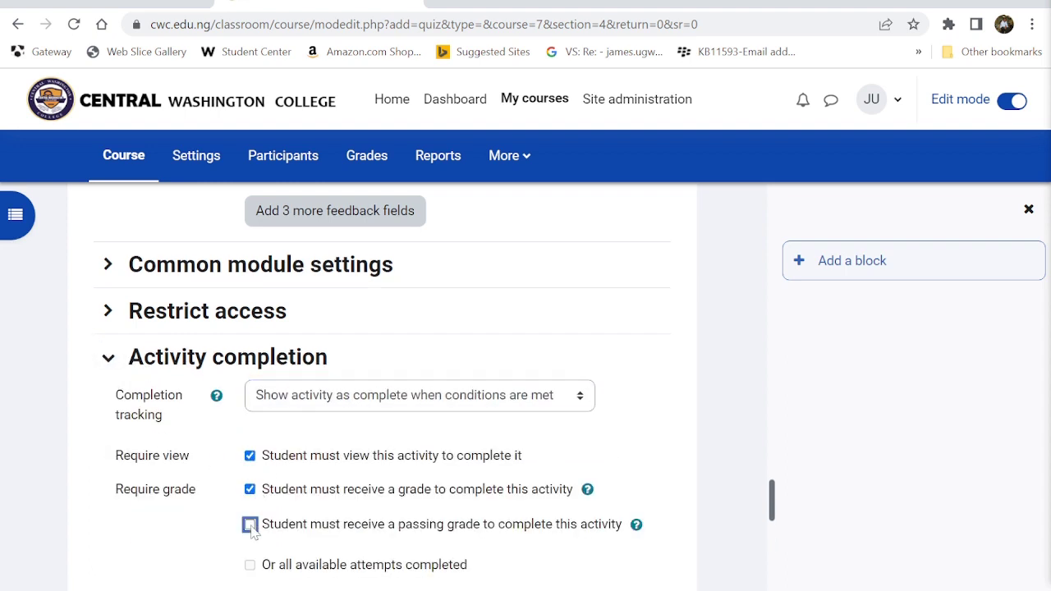
click(249, 524)
click(249, 565)
scroll(253, 569, down, 3)
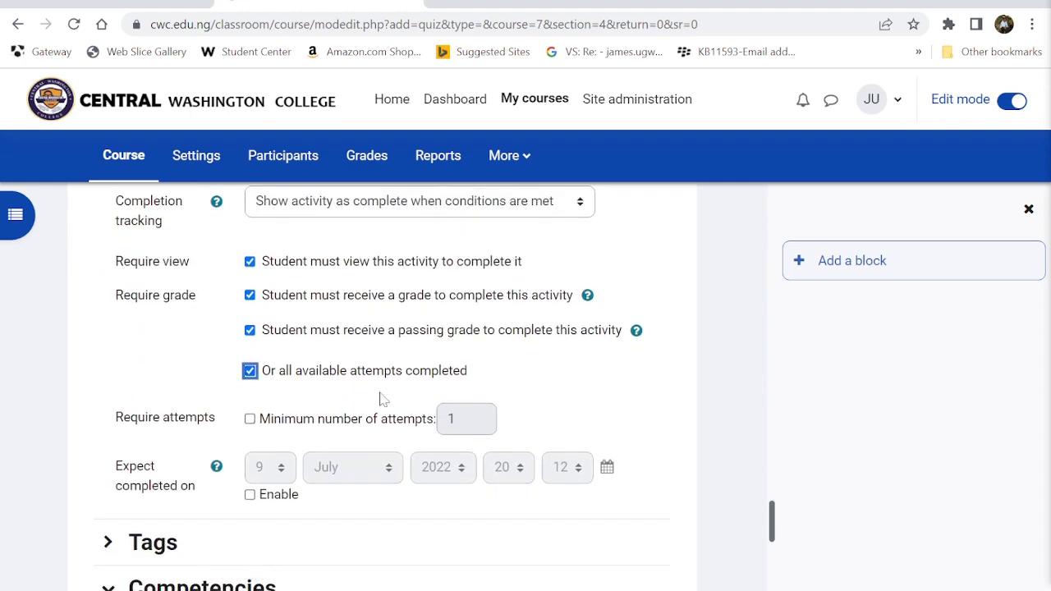
scroll(366, 384, down, 1)
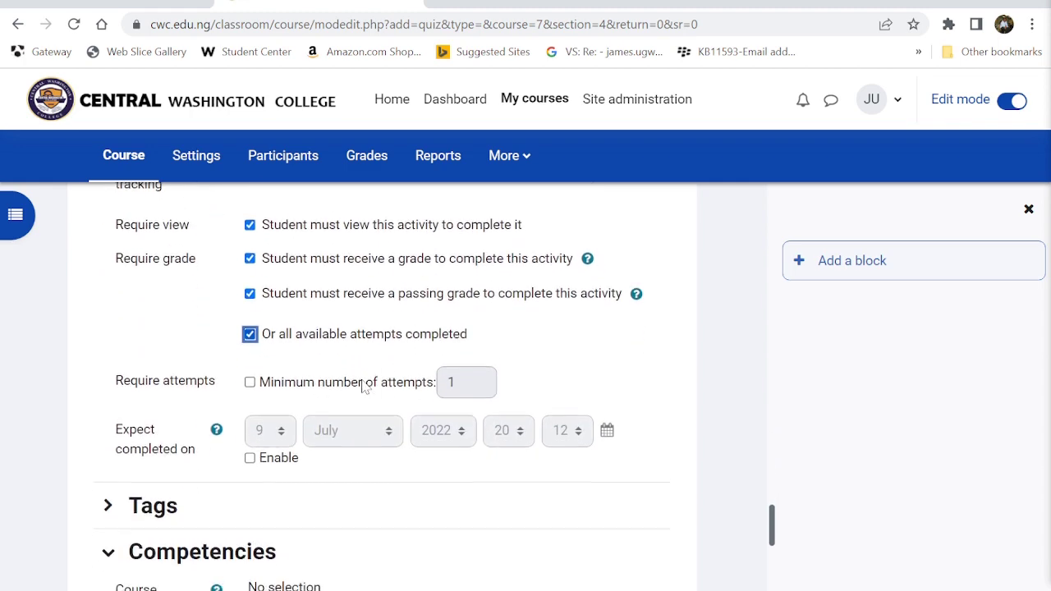
click(250, 376)
scroll(441, 410, down, 2)
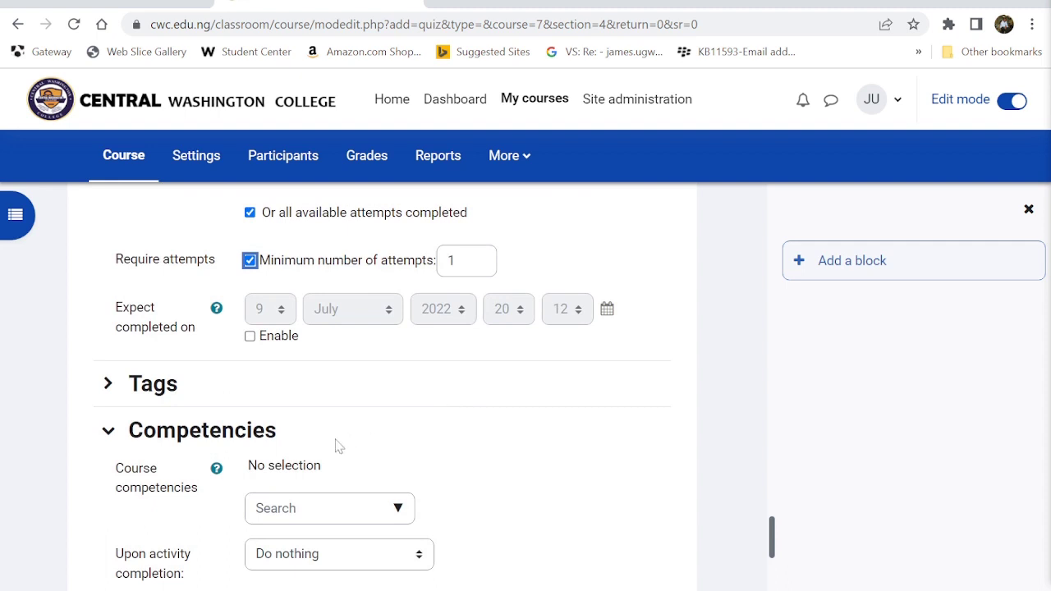
- Enable an expected completion date at 23:59
click(249, 338)
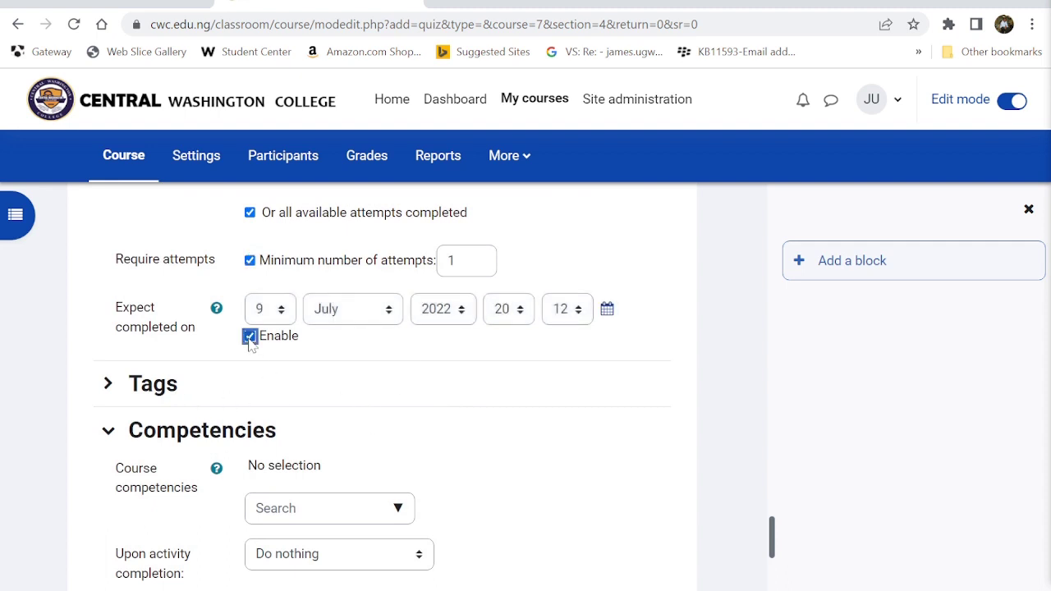
click(520, 318)
scroll(505, 262, down, 1)
click(504, 288)
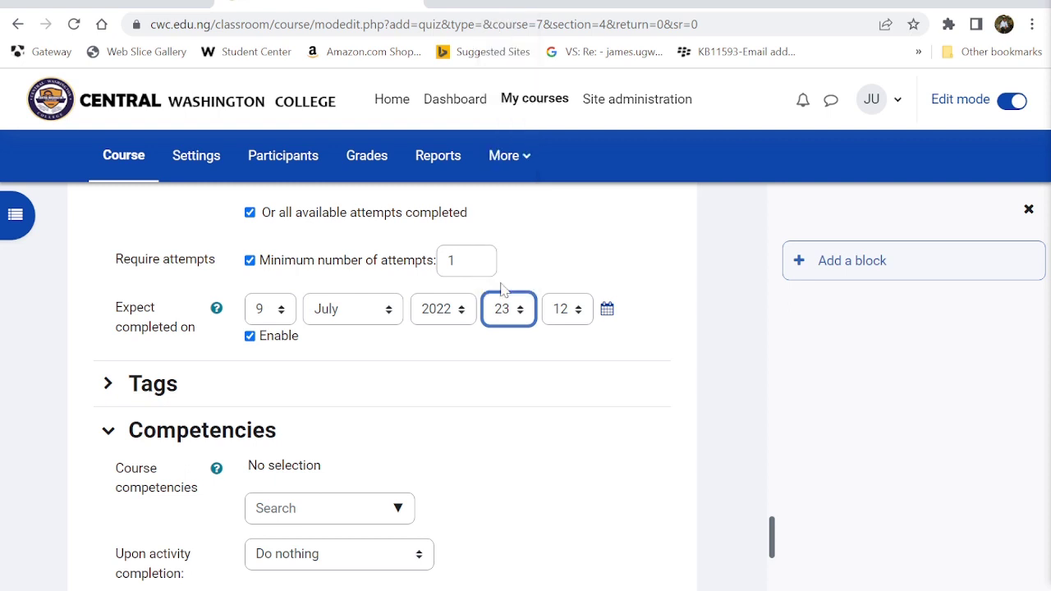
click(575, 310)
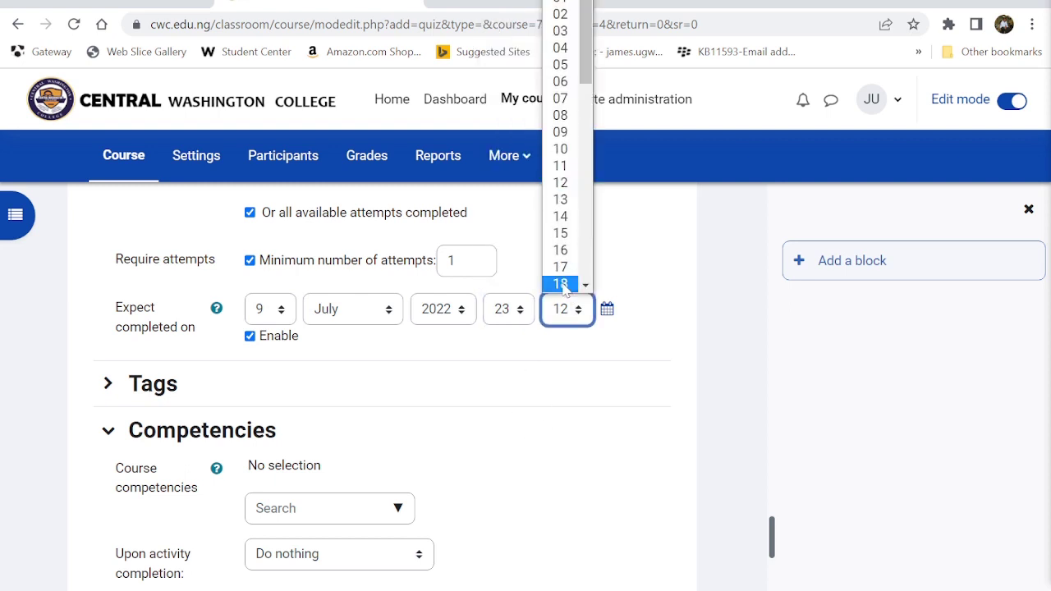
scroll(563, 286, down, 8)
click(561, 286)
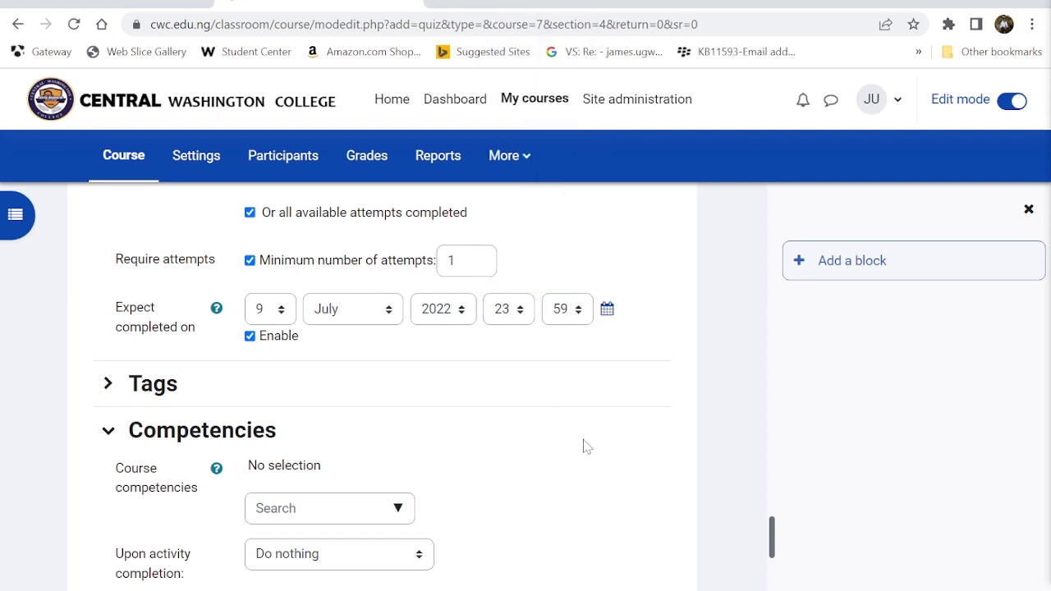
scroll(584, 446, down, 3)
scroll(449, 354, up, 1)
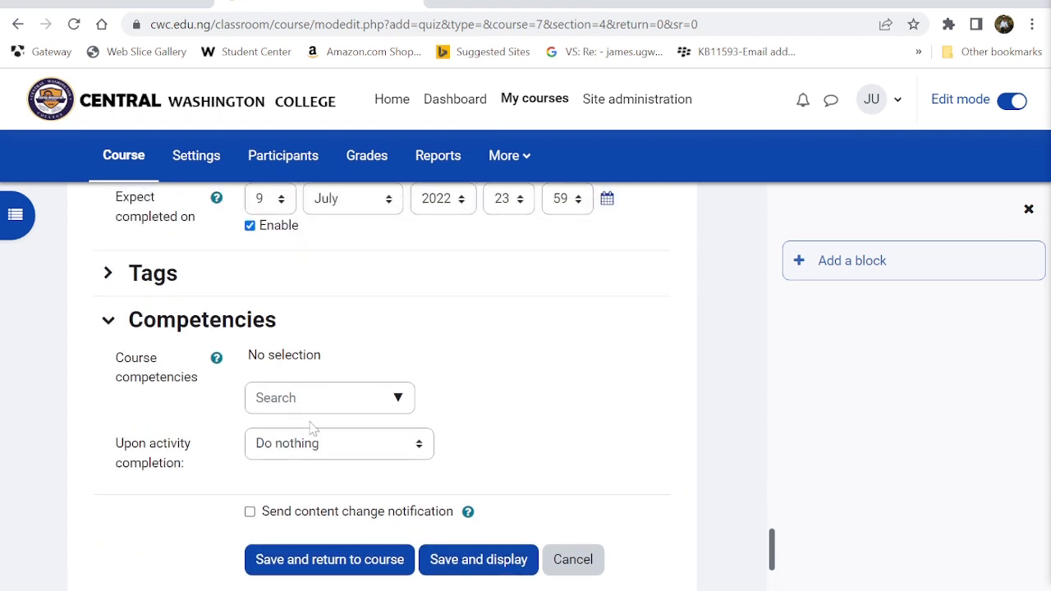
- Complete the competency on activity completion, send a content change notification, and save
click(261, 457)
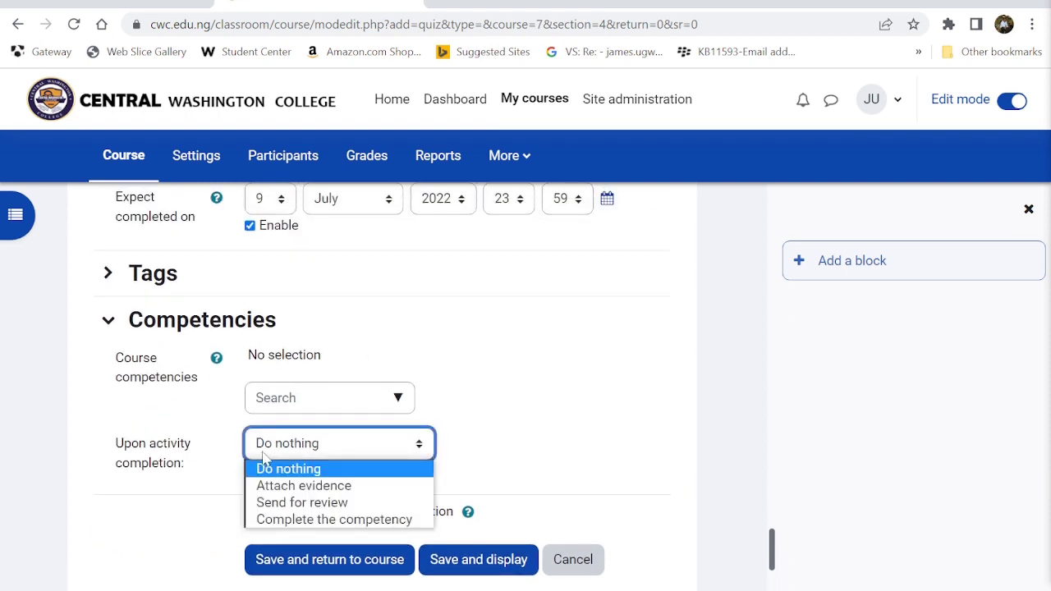
click(315, 520)
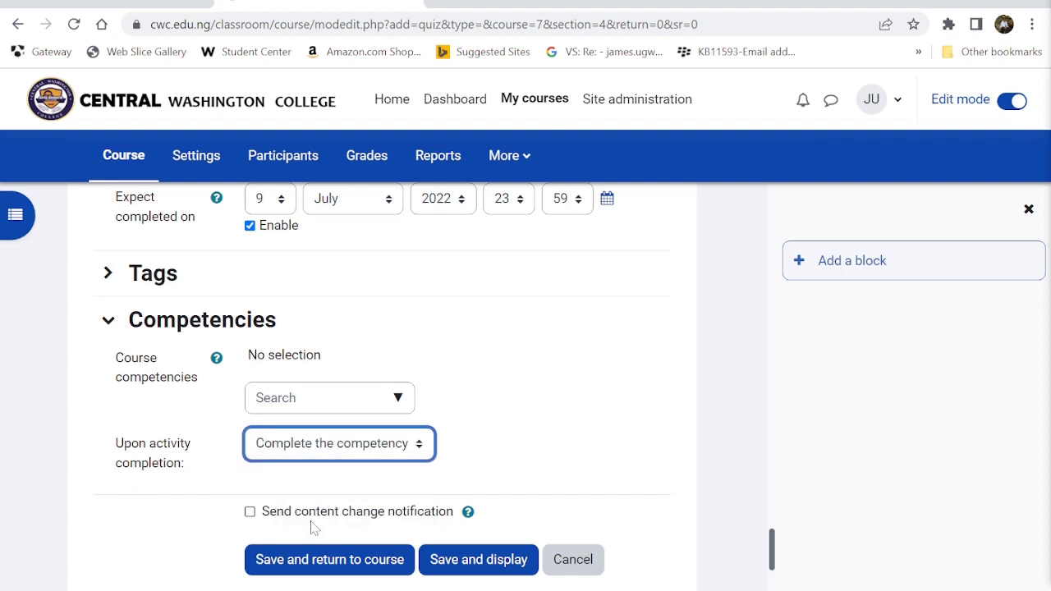
scroll(500, 417, down, 1)
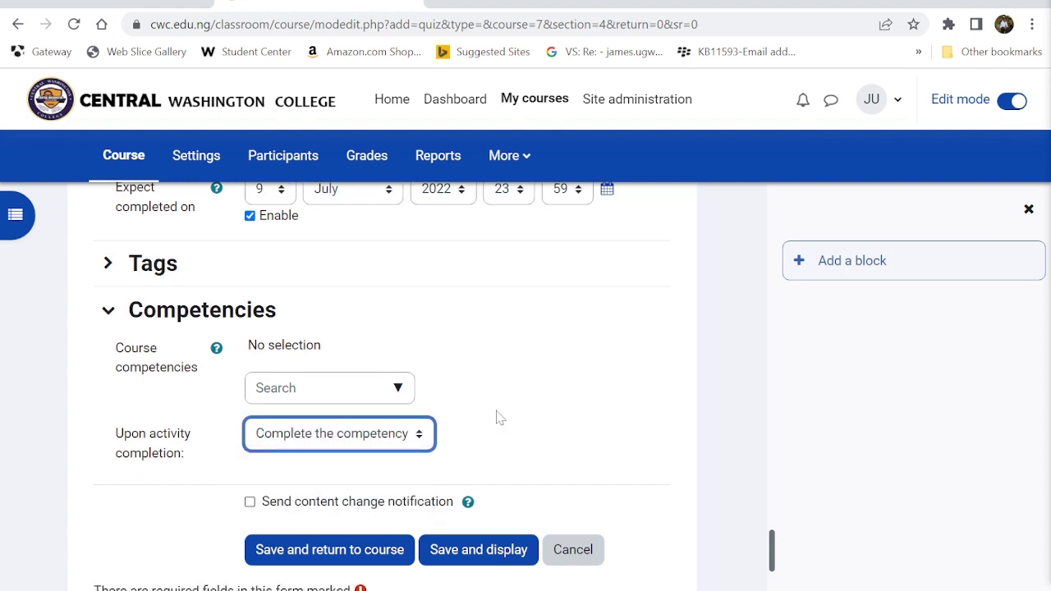
scroll(500, 417, down, 1)
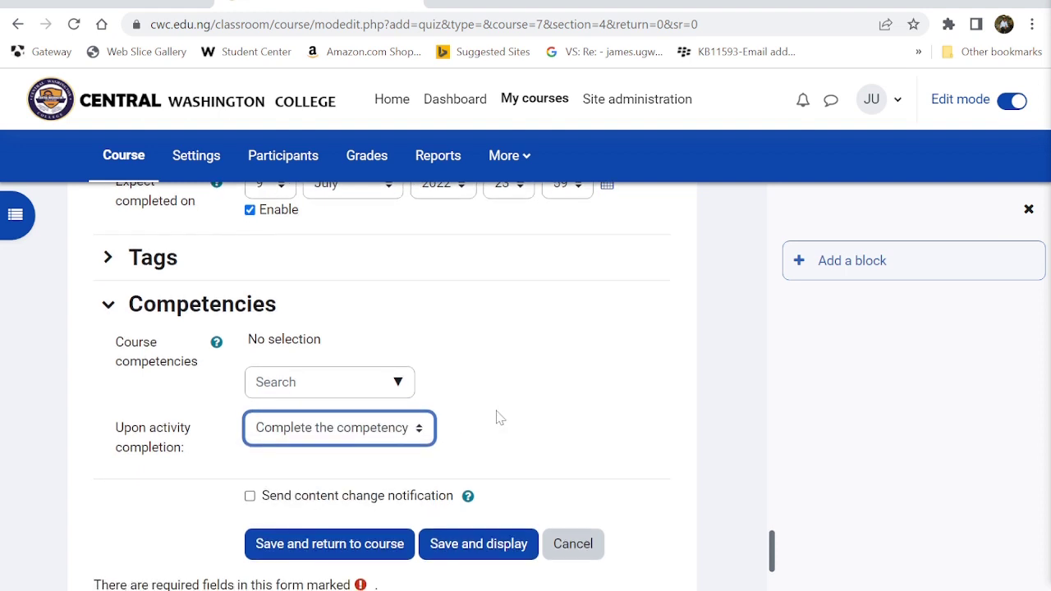
click(249, 496)
click(312, 554)
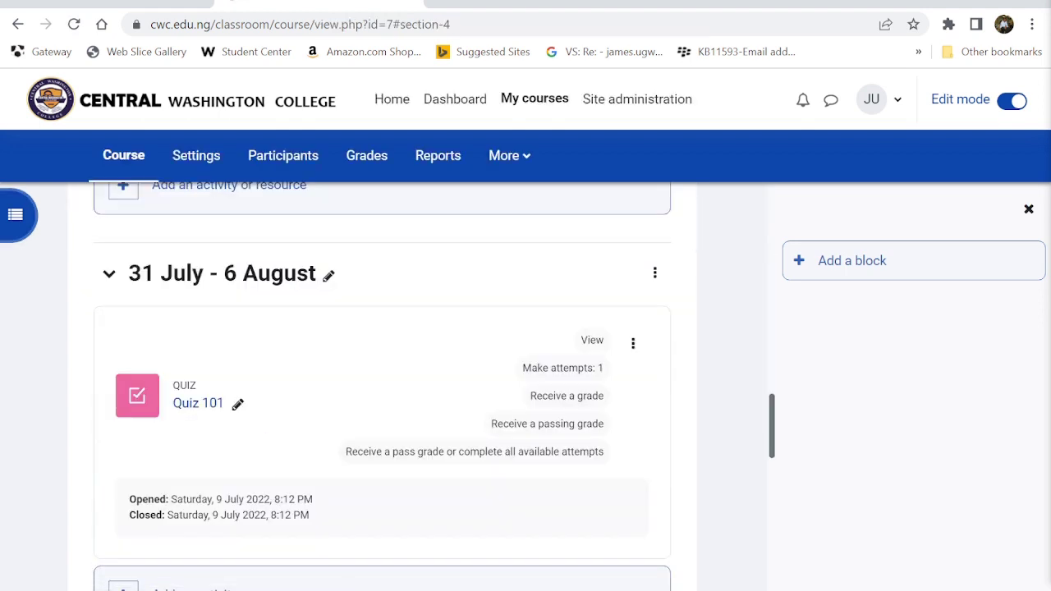
- Open Quiz 101's Edit settings from its action menu in the 31 July section
scroll(382, 386, down, 4)
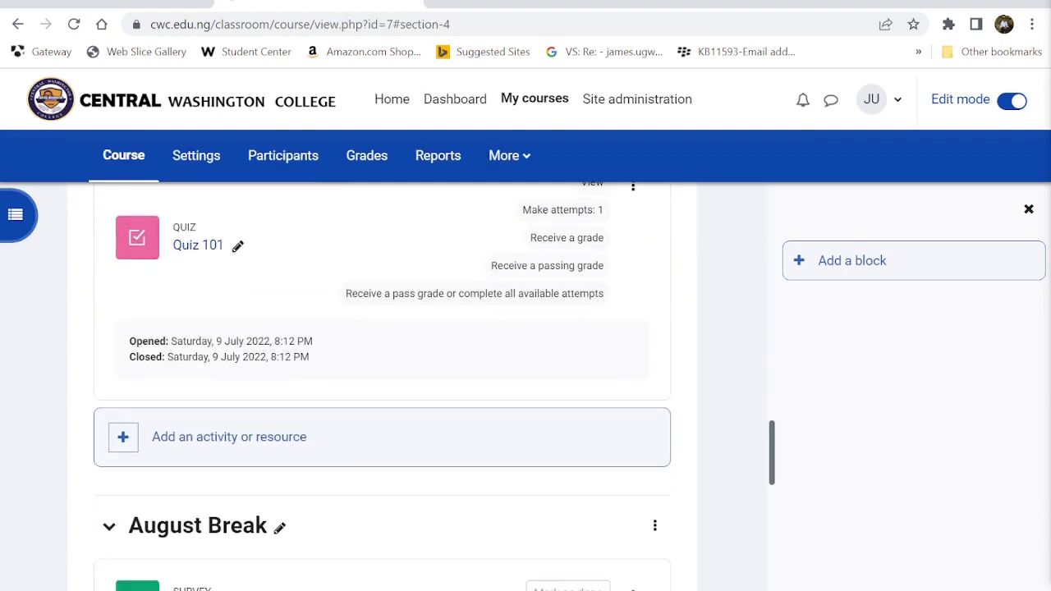
scroll(382, 386, up, 2)
scroll(382, 386, up, 2)
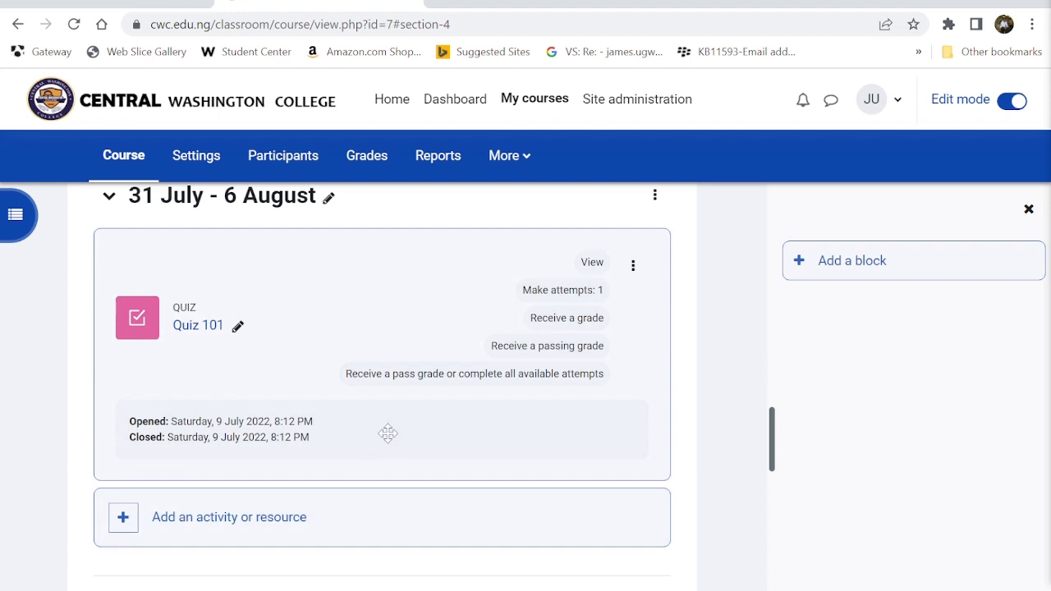
scroll(387, 434, up, 1)
scroll(388, 433, down, 1)
scroll(387, 433, up, 1)
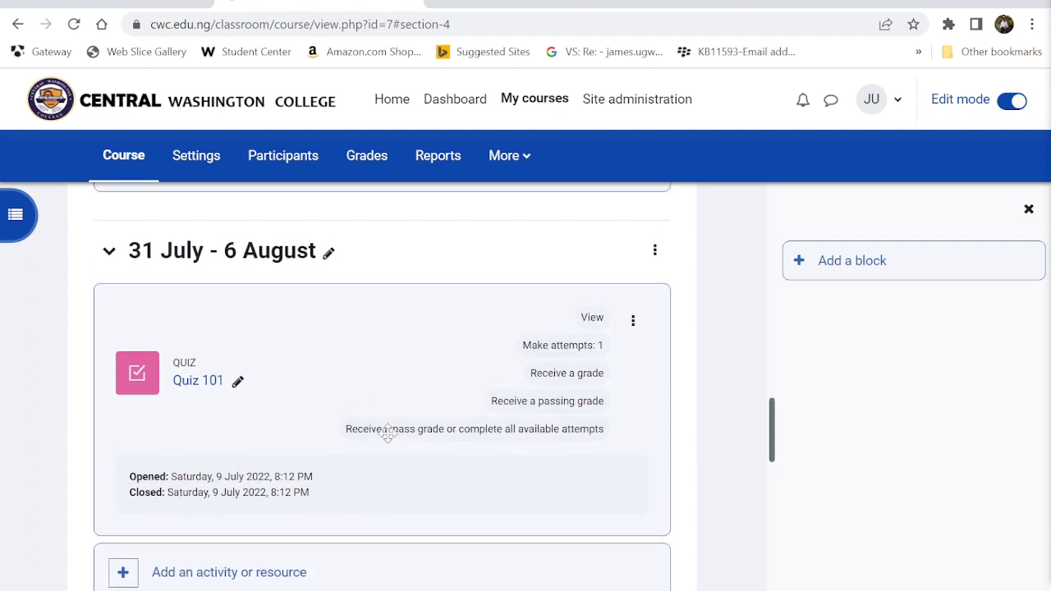
scroll(388, 433, down, 1)
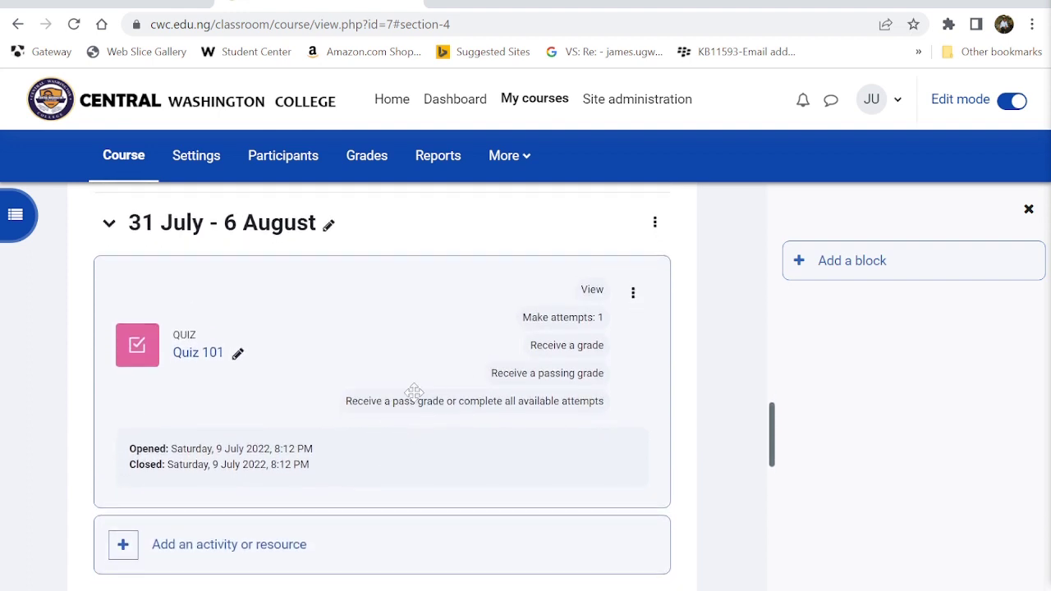
click(637, 297)
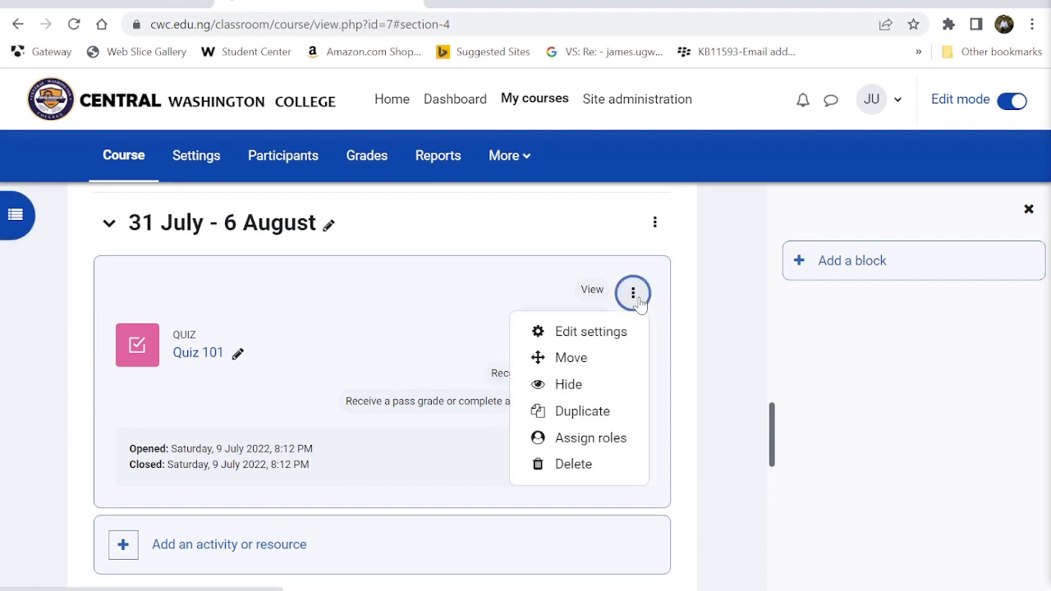
click(584, 331)
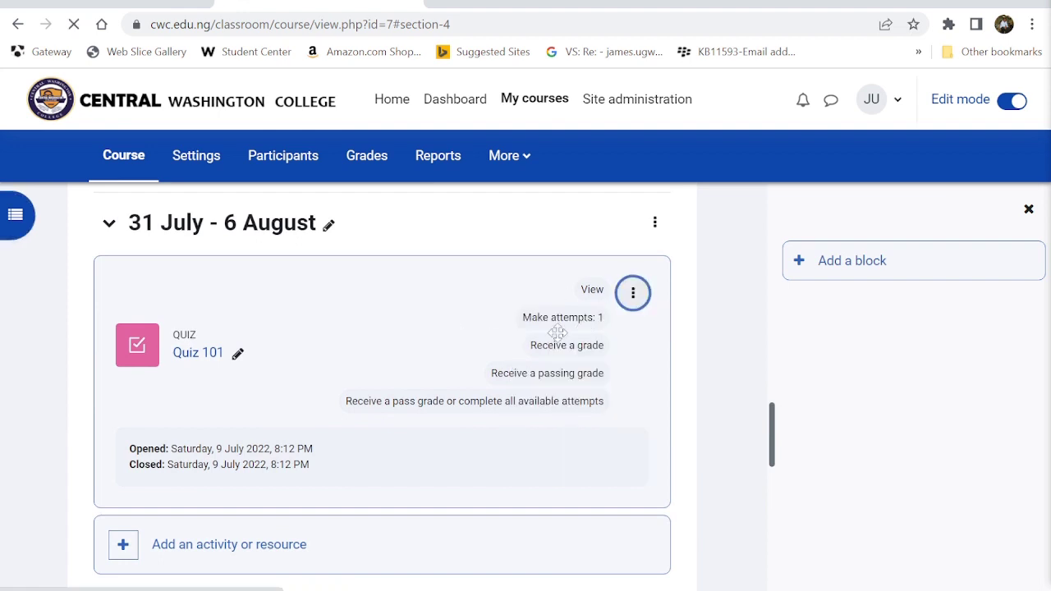
- Enter the description 'Please attempt all questions.' and choose Save and display
scroll(406, 446, down, 2)
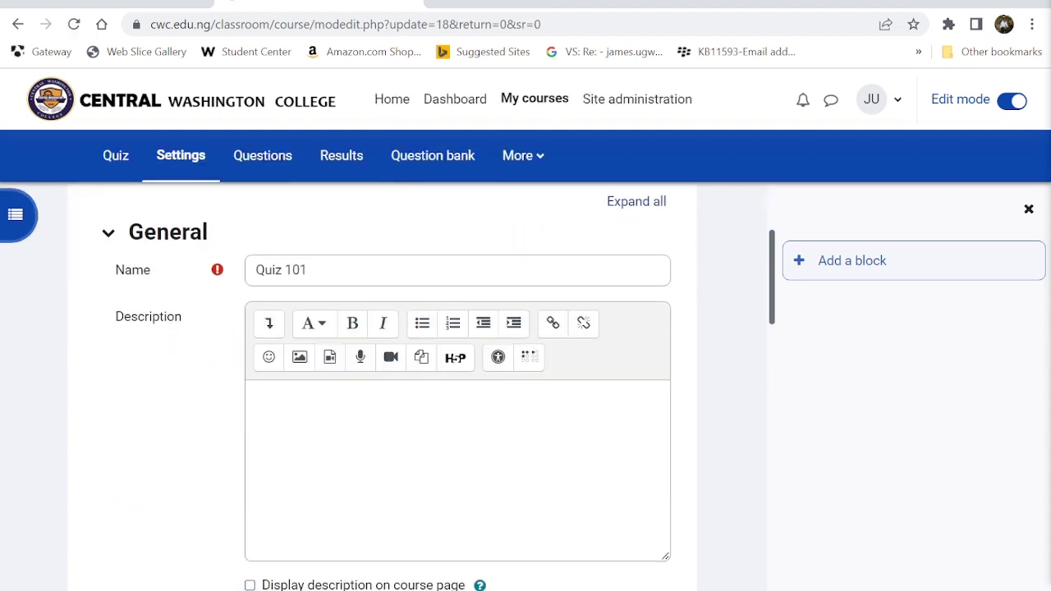
click(405, 446)
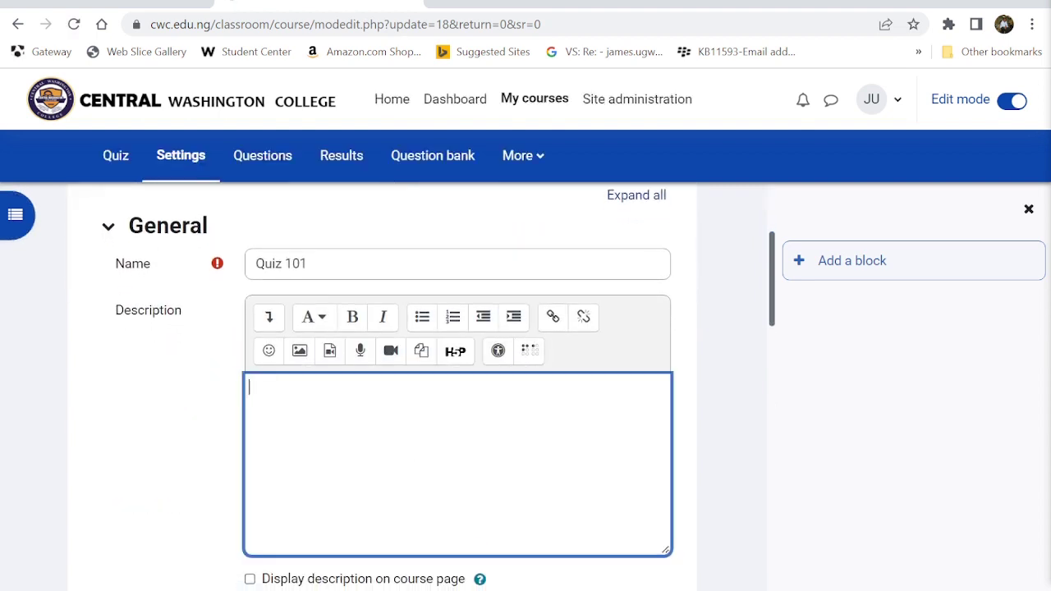
text(Please a)
key(BackSpace)
key(BackSpace)
text(ase attempt all q)
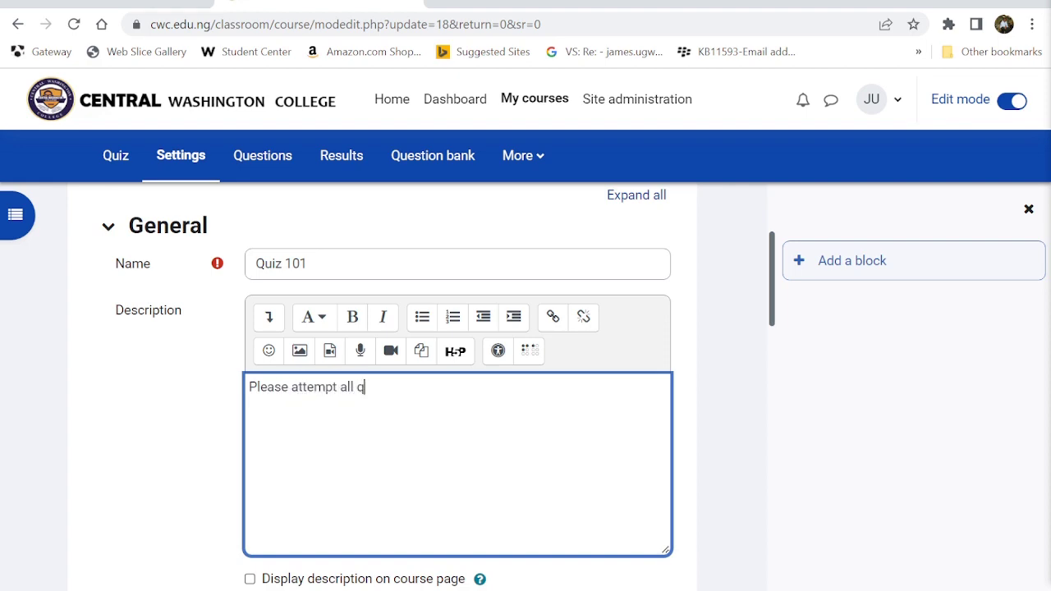
text(uestions.)
scroll(376, 441, down, 5)
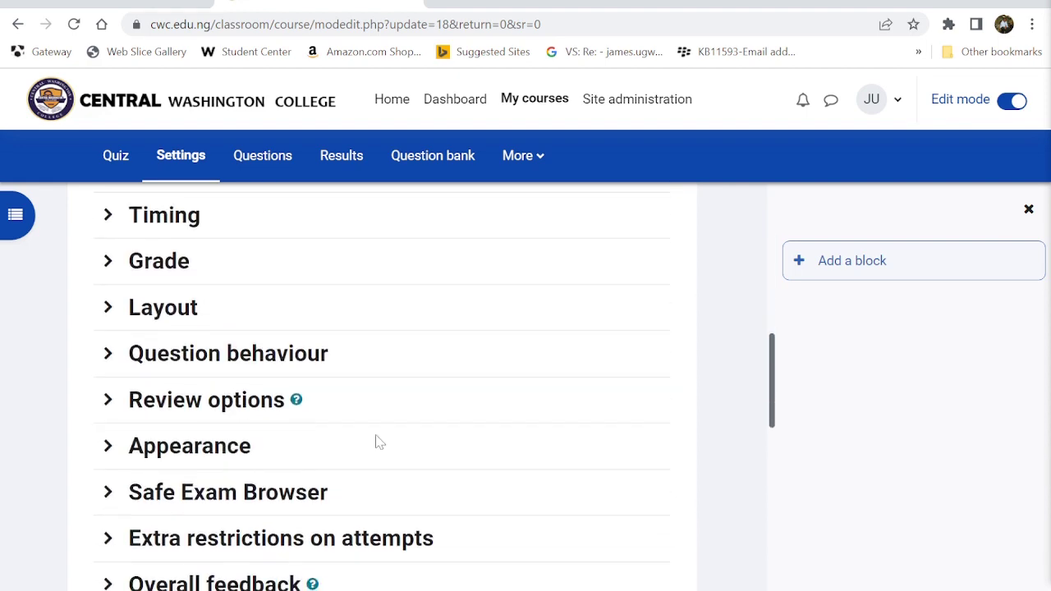
scroll(378, 442, up, 3)
scroll(375, 440, down, 10)
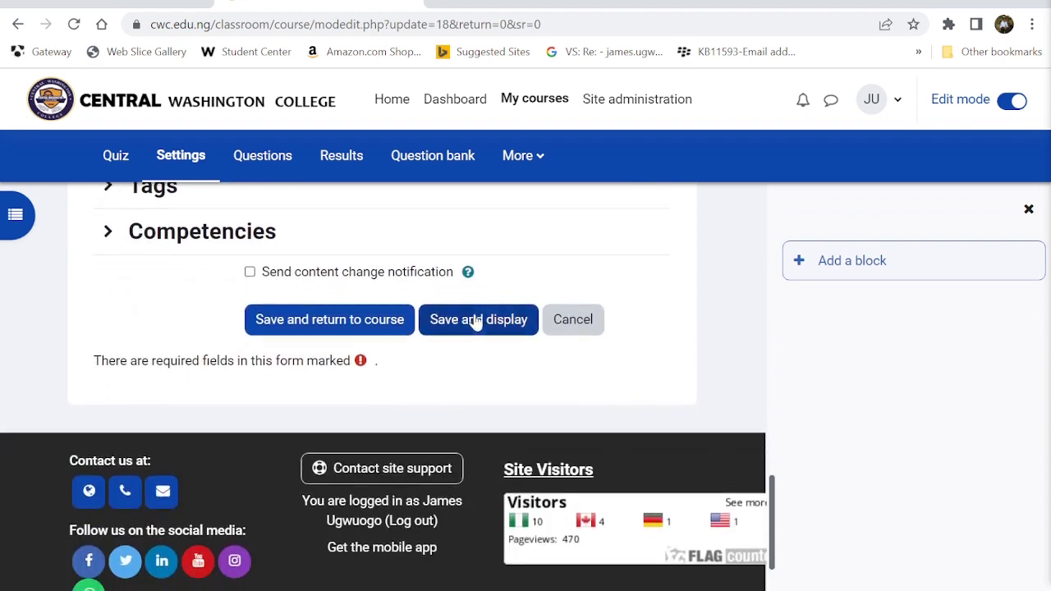
click(476, 329)
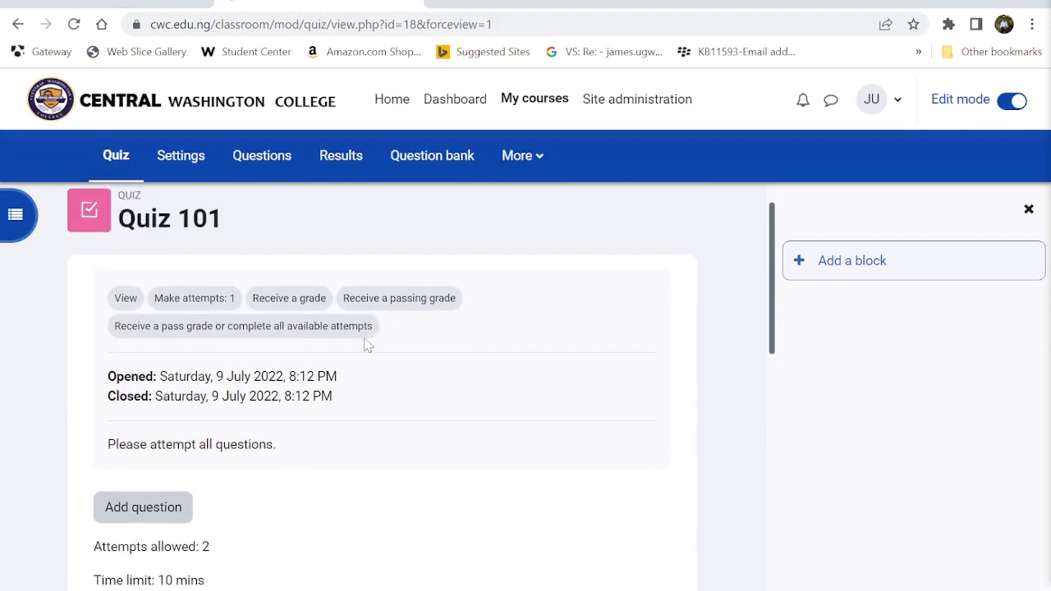
- Open Quiz 101's question-editing page with the Add question button
scroll(359, 383, down, 3)
scroll(358, 382, up, 1)
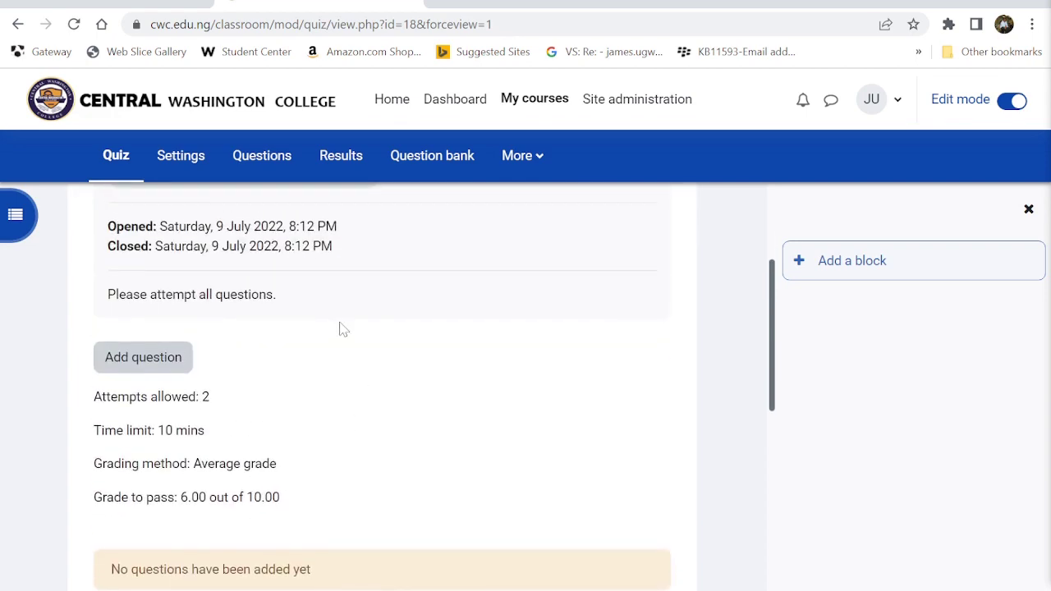
scroll(343, 329, up, 3)
scroll(343, 328, down, 3)
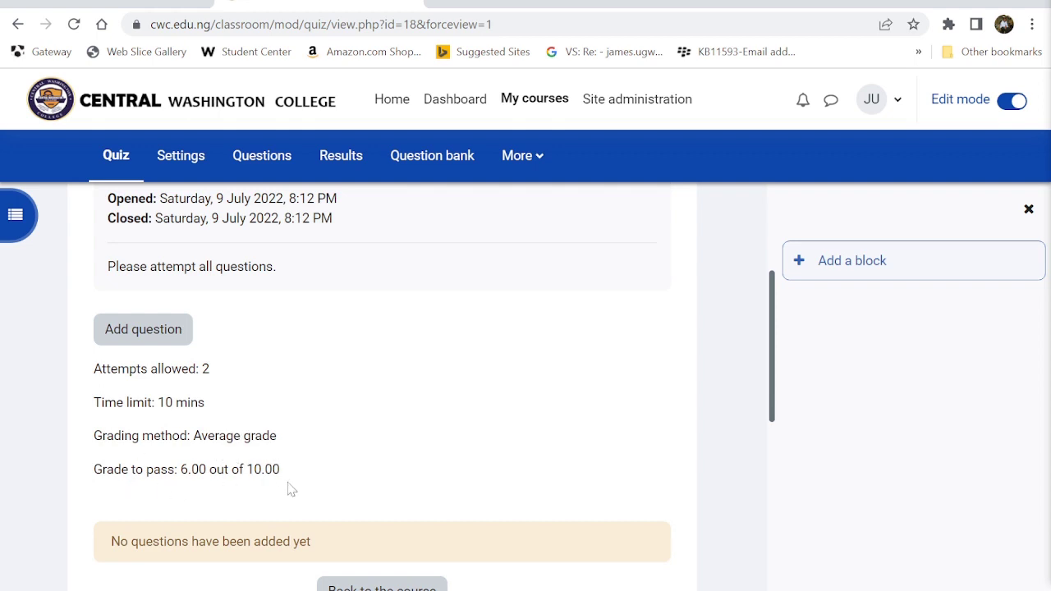
click(146, 329)
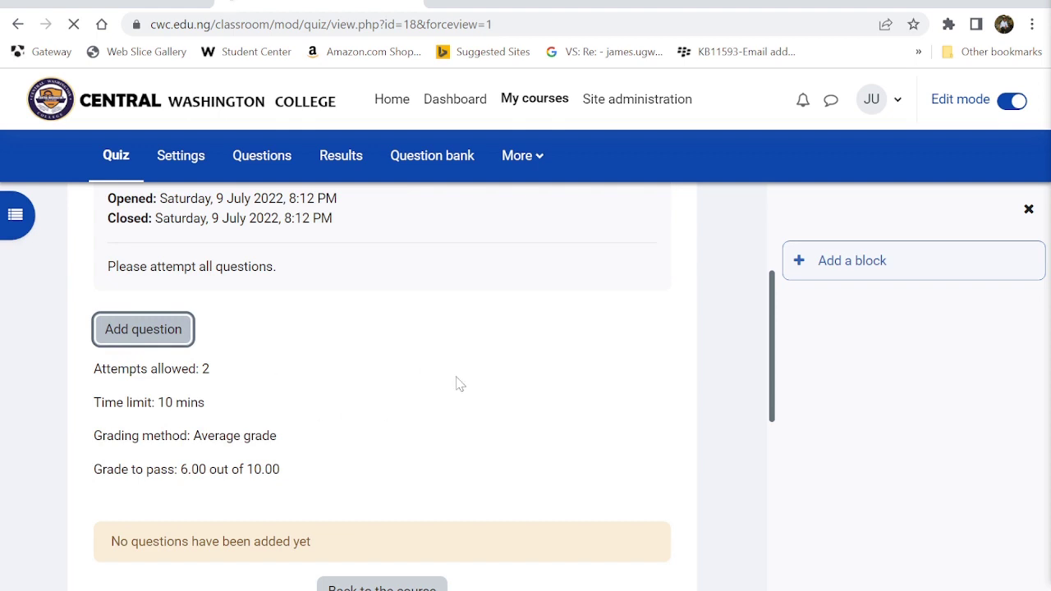
scroll(456, 384, up, 1)
scroll(456, 383, down, 1)
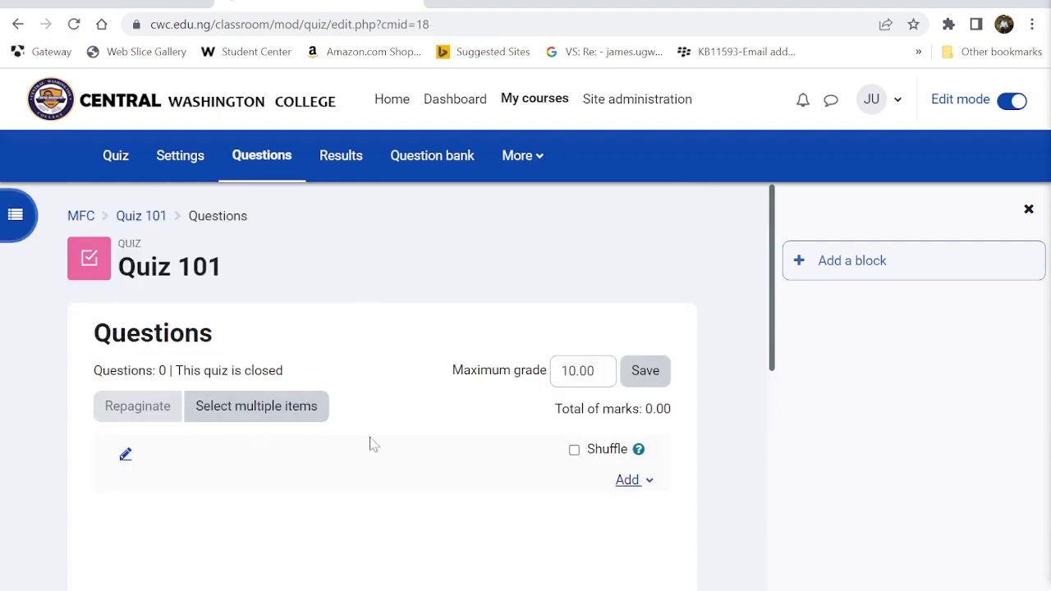
- Name the quiz's question section heading 'General Knowledge Quiz', fixing a typo along the way
click(123, 457)
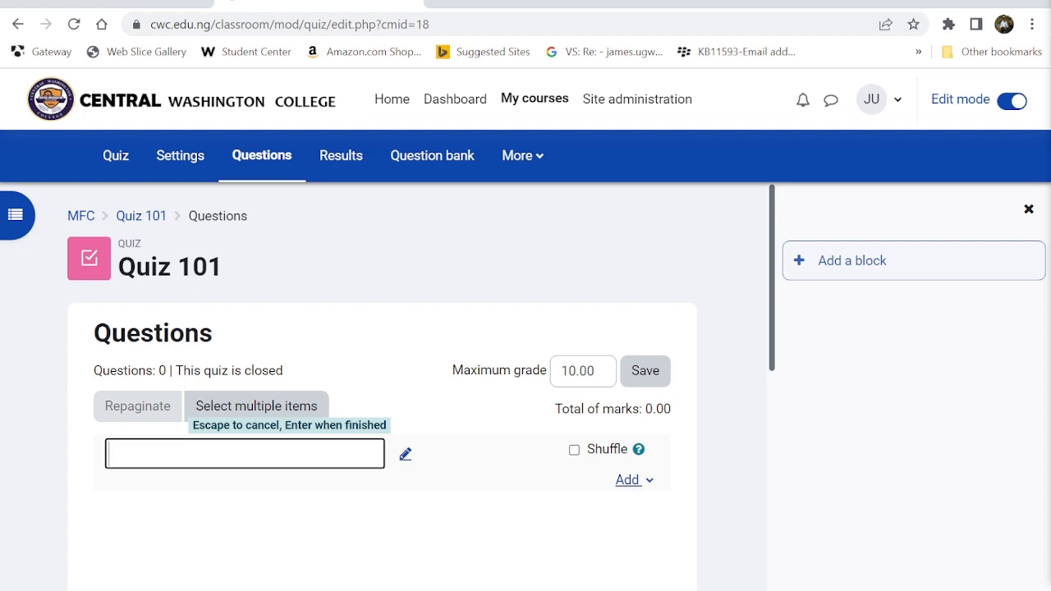
text(General )
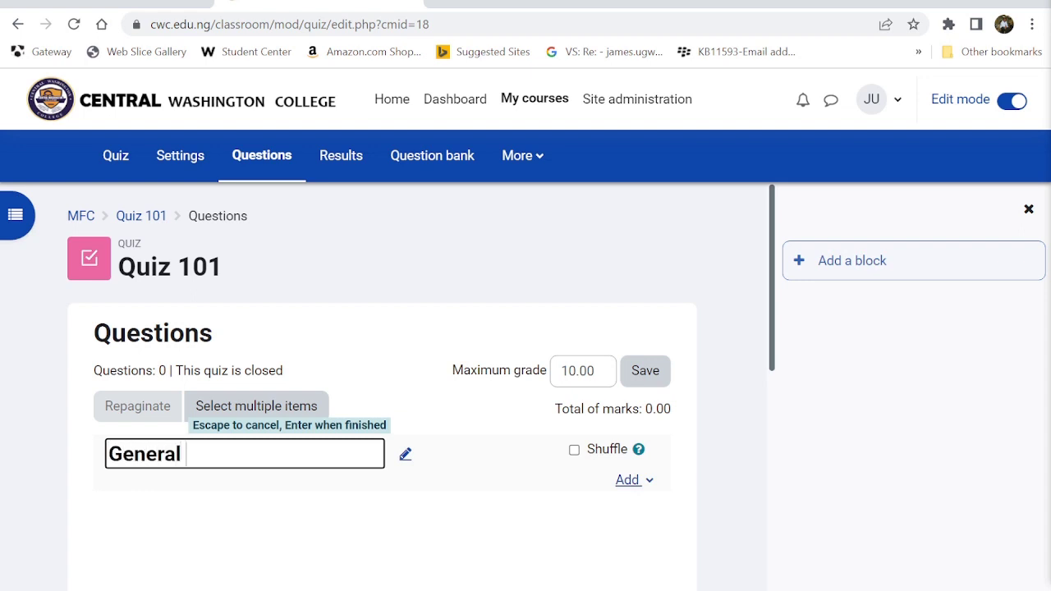
text(Knowlege)
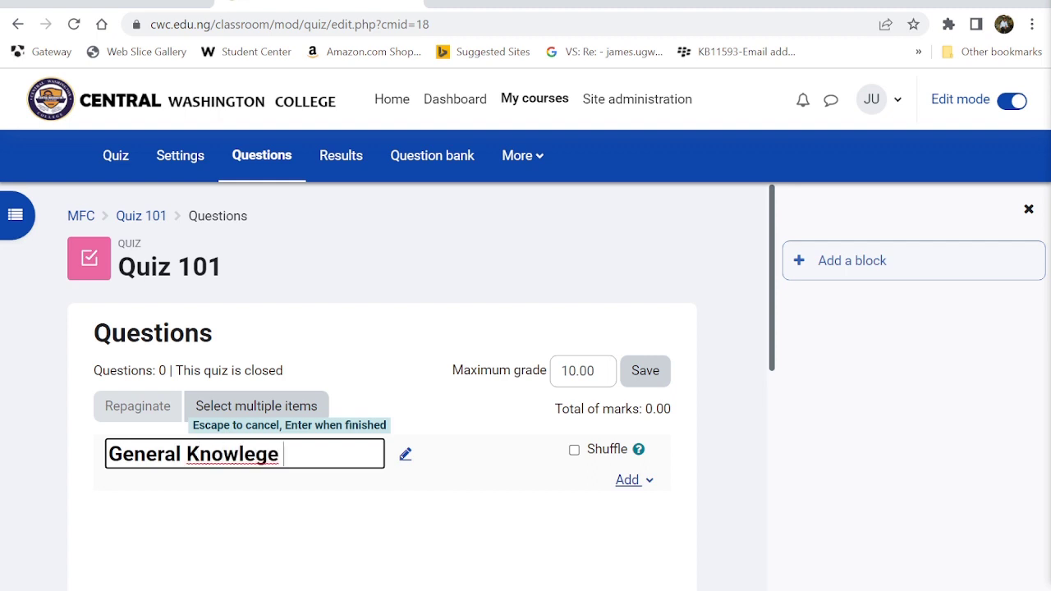
text( Q)
key(BackSpace)
key(BackSpace)
key(BackSpace)
key(BackSpace)
text(dge Quiz)
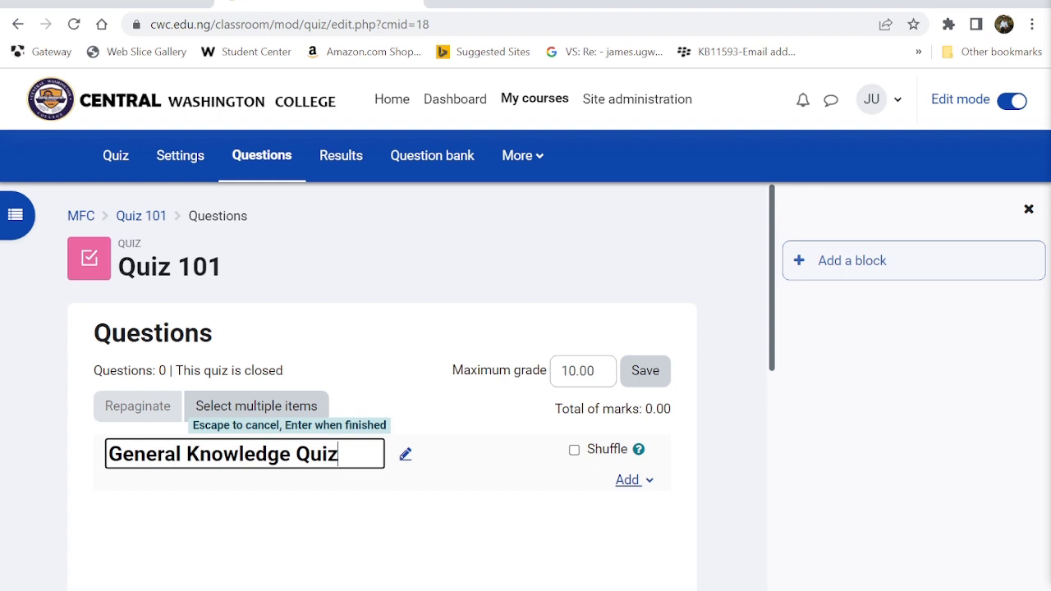
key(Return)
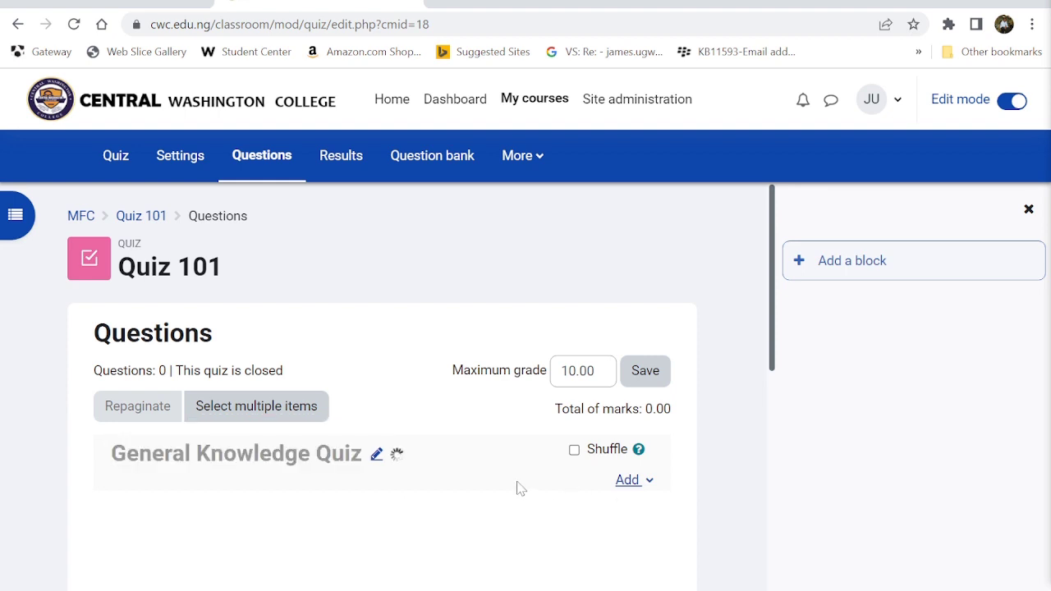
- Start a new Multiple choice question for Quiz 101 from Add > a new question
click(629, 491)
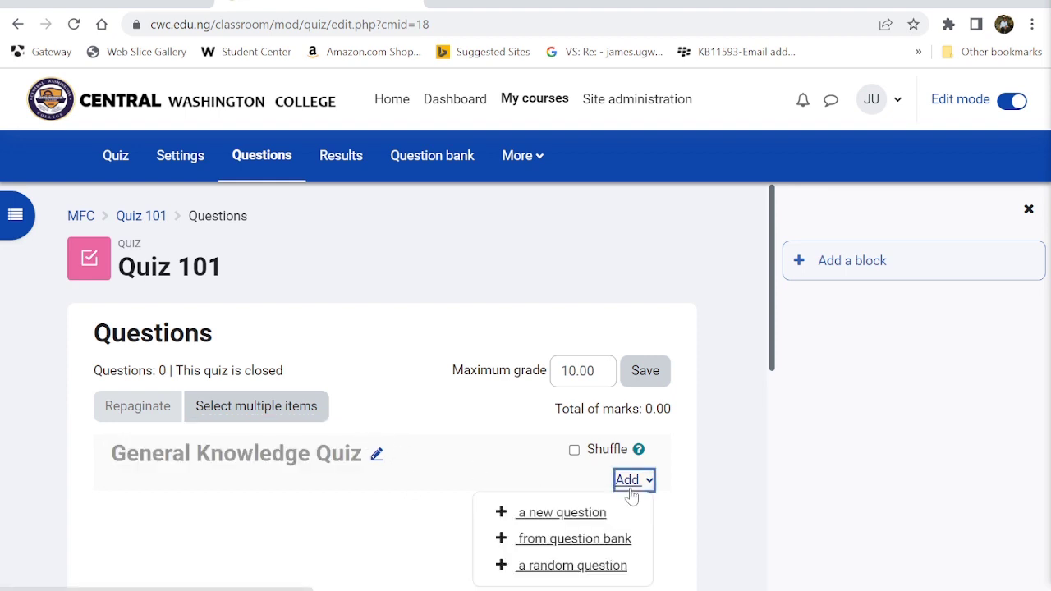
scroll(554, 542, down, 1)
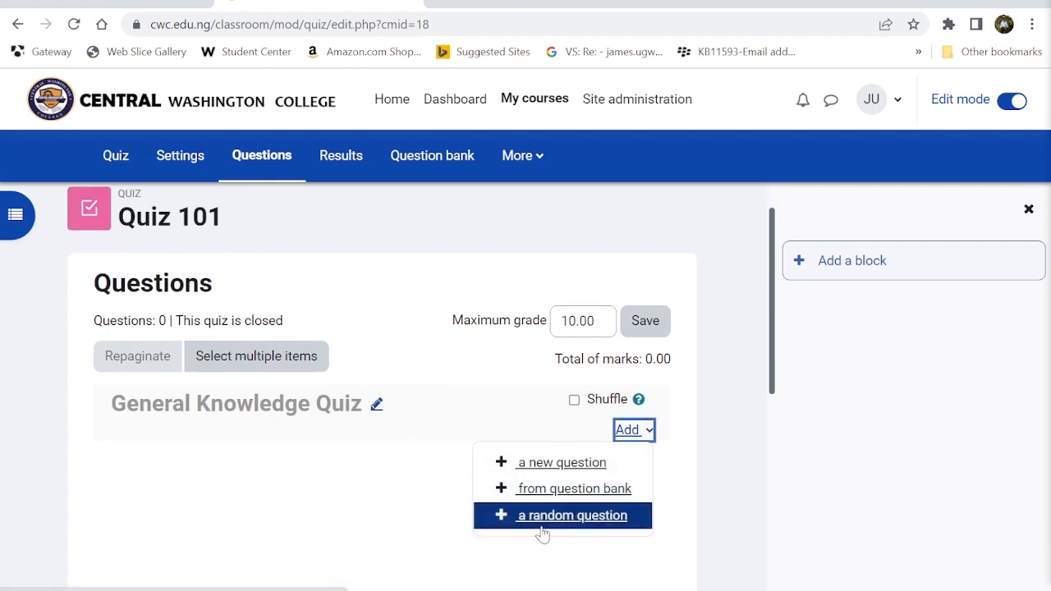
click(563, 465)
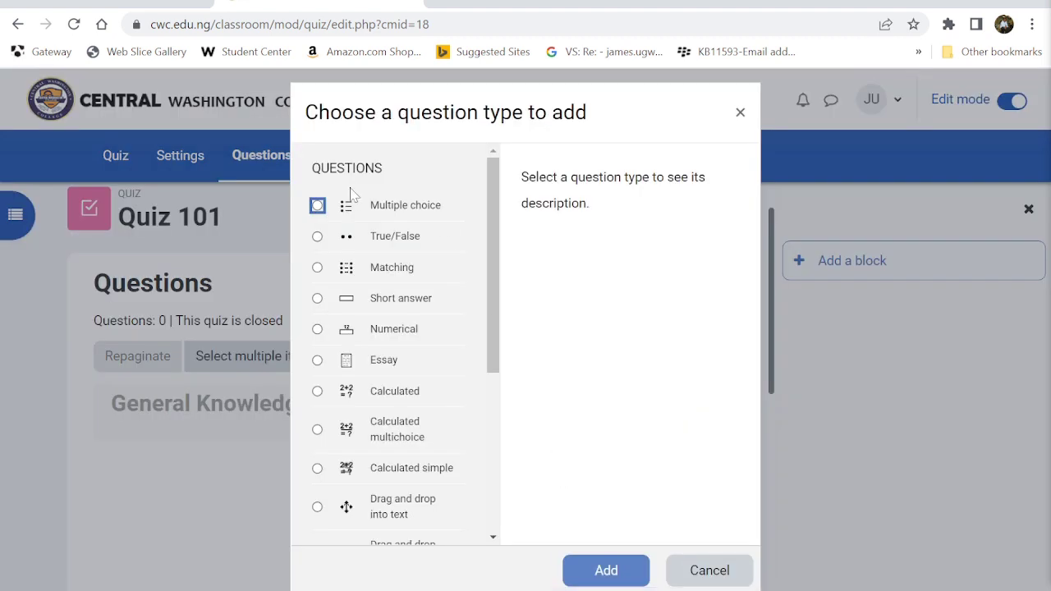
click(318, 206)
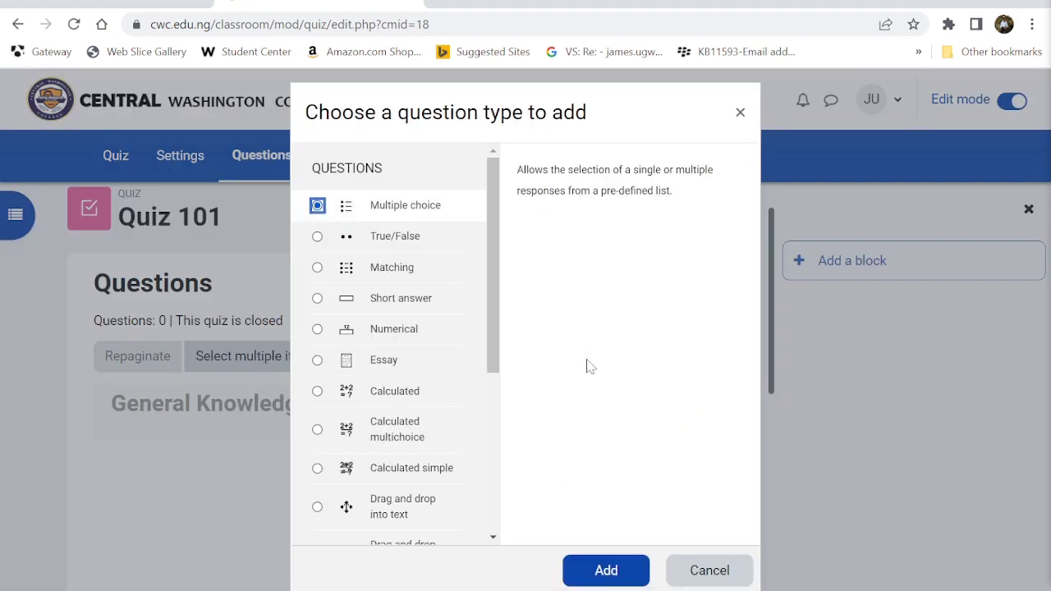
click(605, 570)
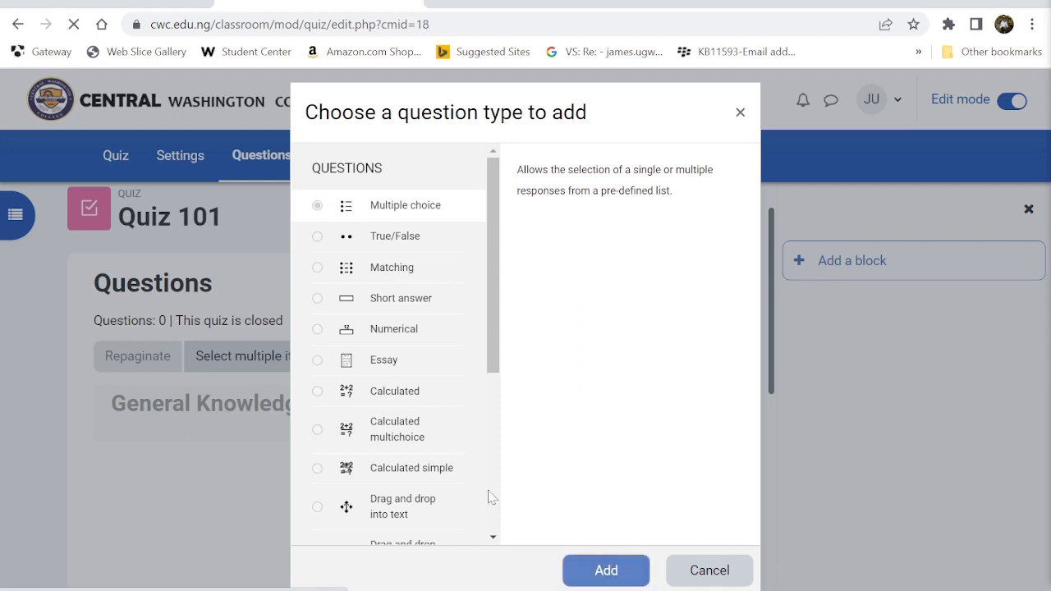
click(330, 505)
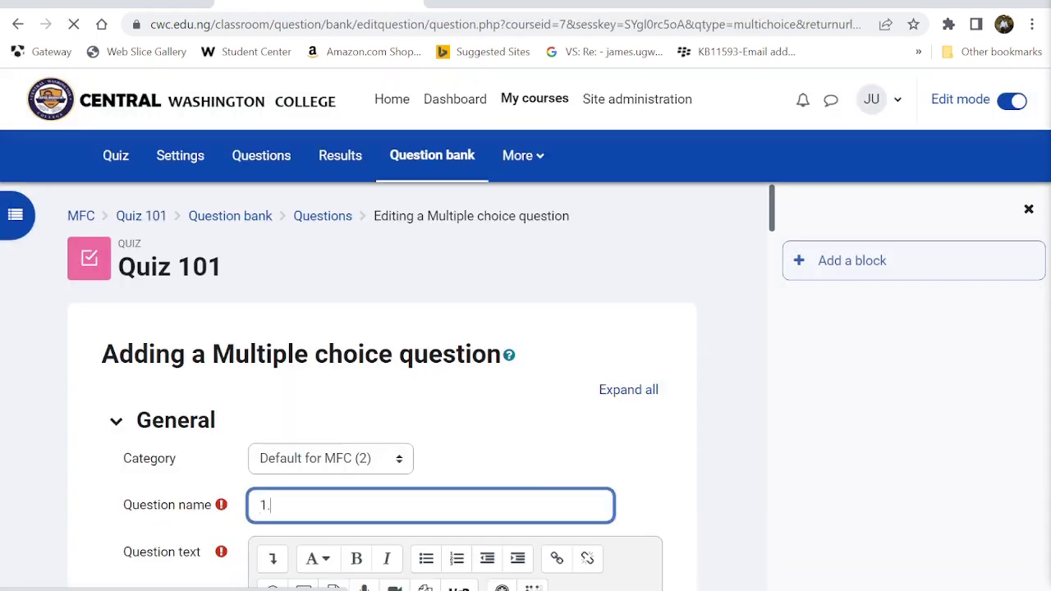
- Name the question 'Question 1.' and enter the text 'What type of College is CWC?'
scroll(331, 504, down, 3)
click(312, 411)
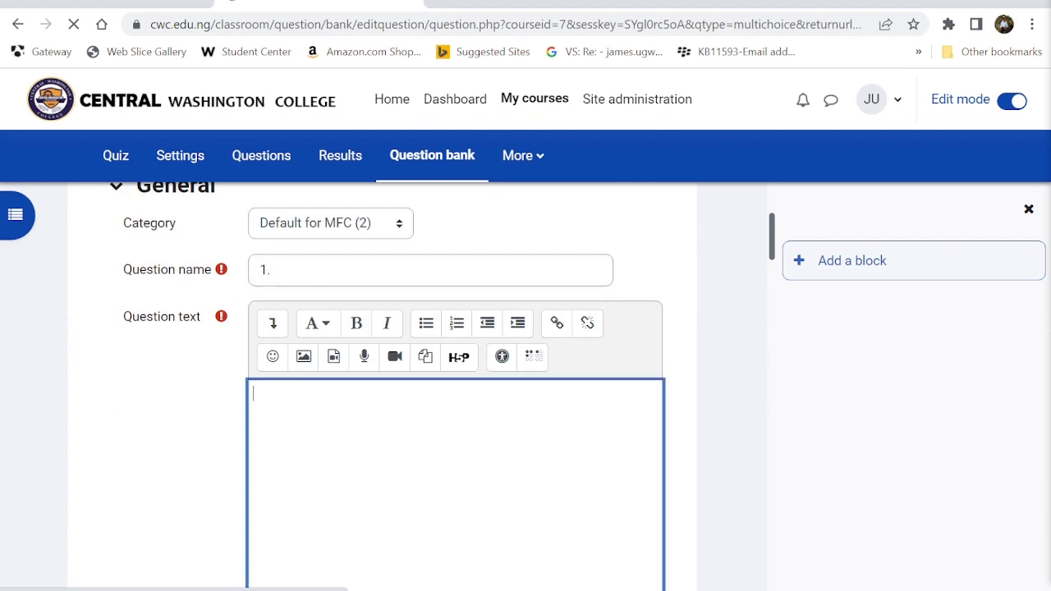
click(260, 270)
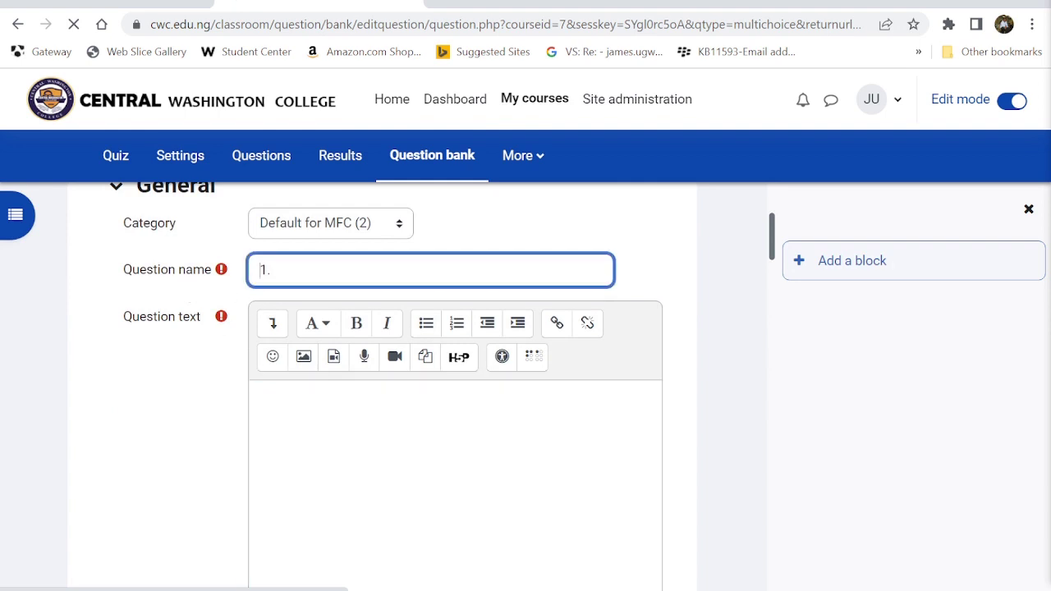
text(Question)
click(256, 394)
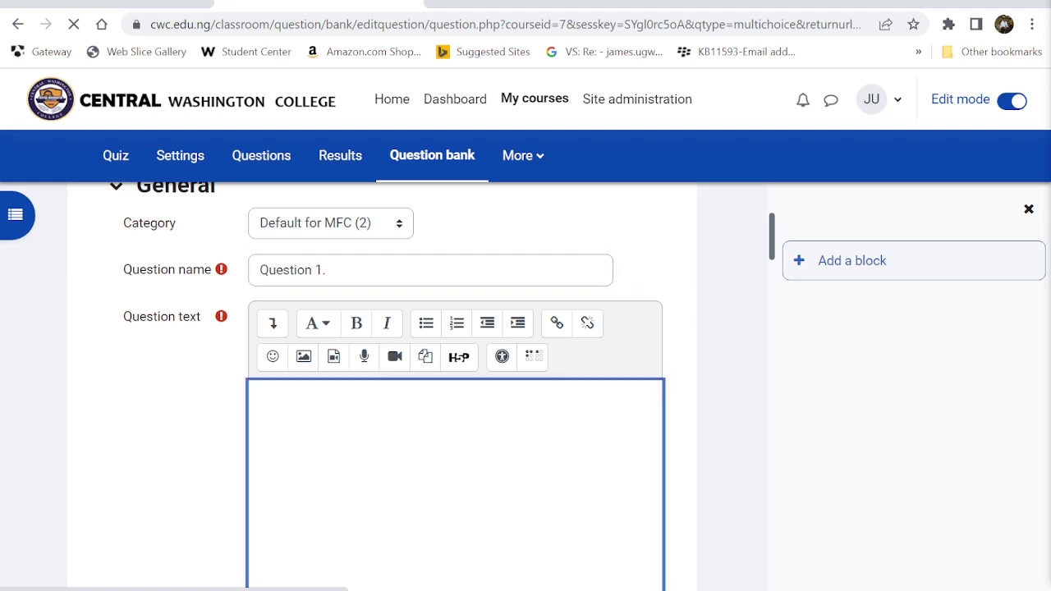
text(Qhat)
key(BackSpace)
key(BackSpace)
key(BackSpace)
text(What type of Co)
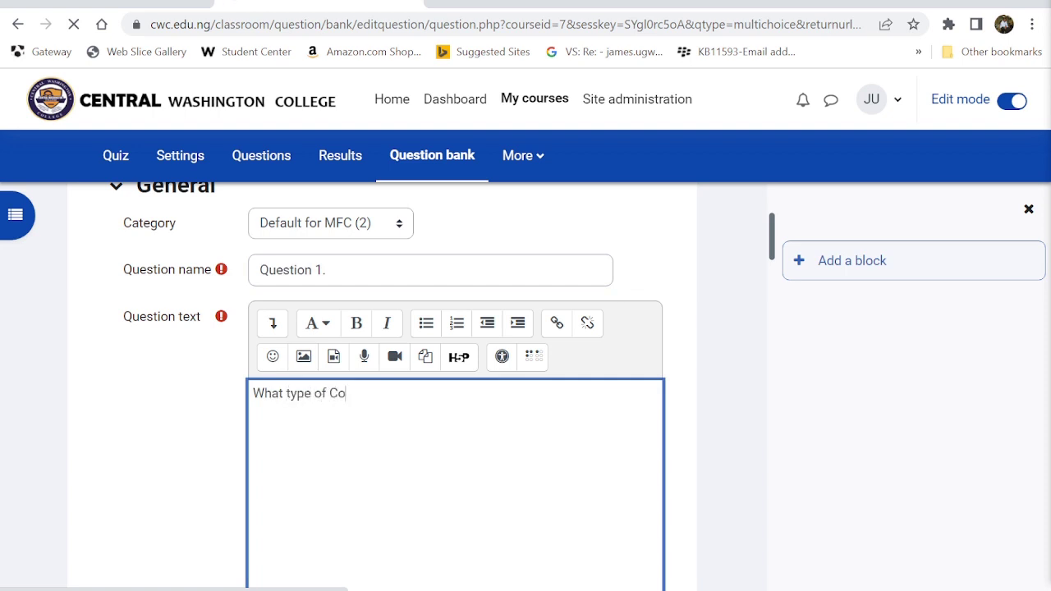
text(llege is CW)
- Set the default mark to 6 and keep a., b., c. numbering for the choices
scroll(300, 438, down, 4)
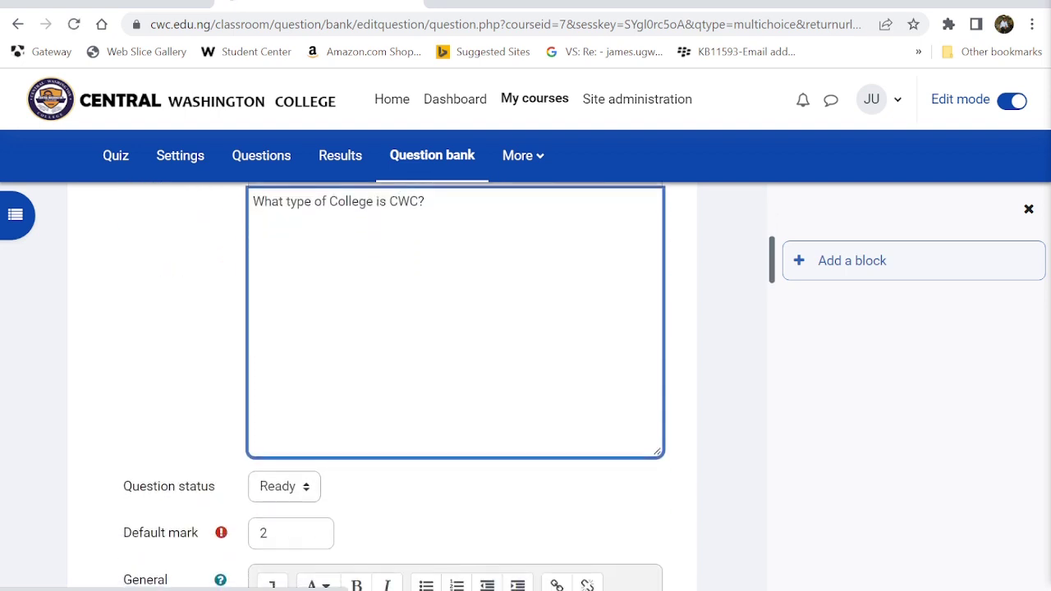
scroll(302, 440, down, 1)
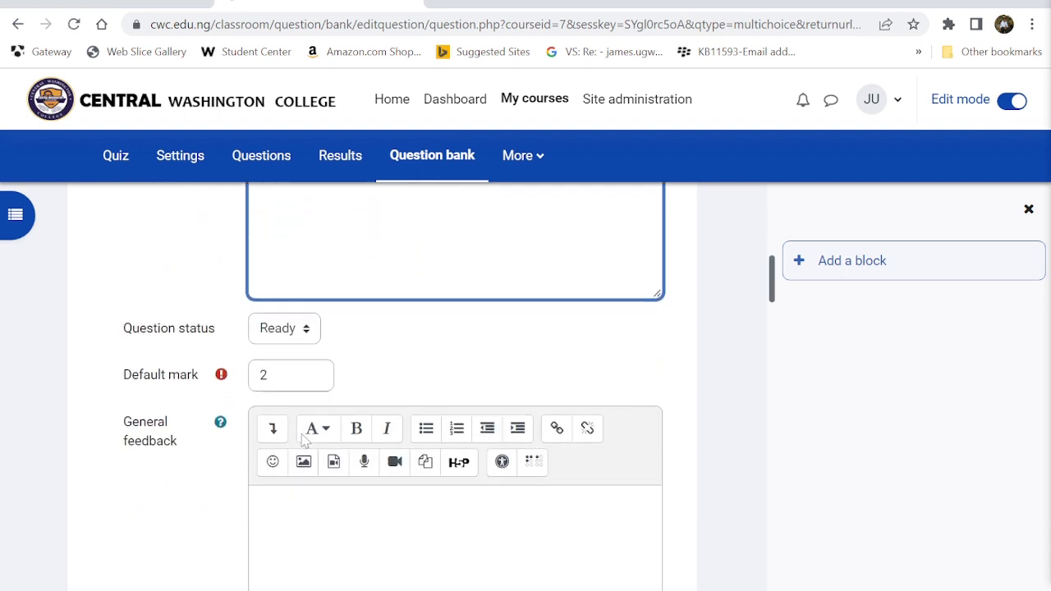
click(286, 361)
key(BackSpace)
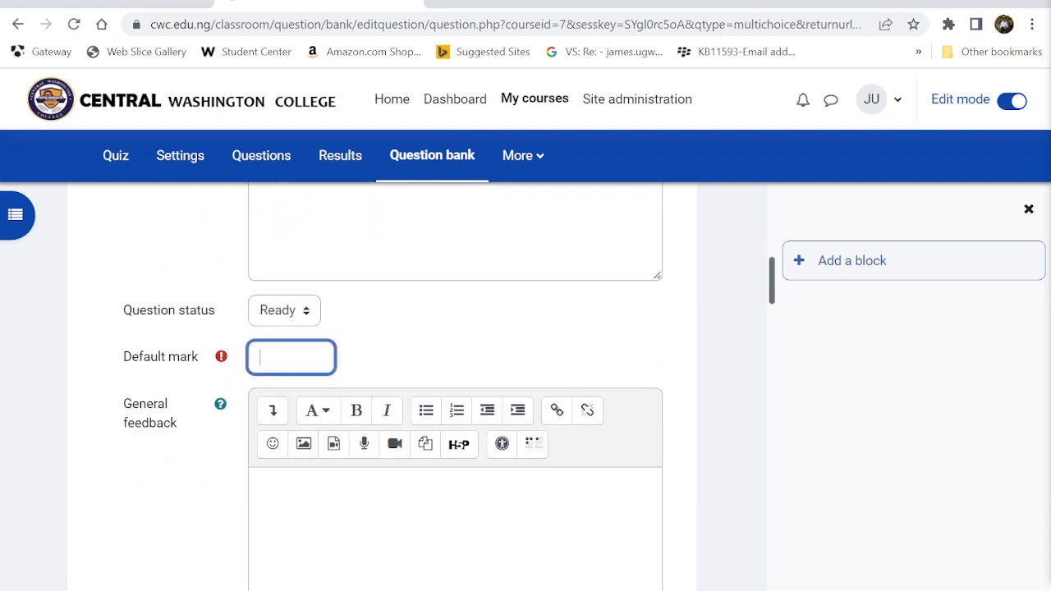
click(298, 503)
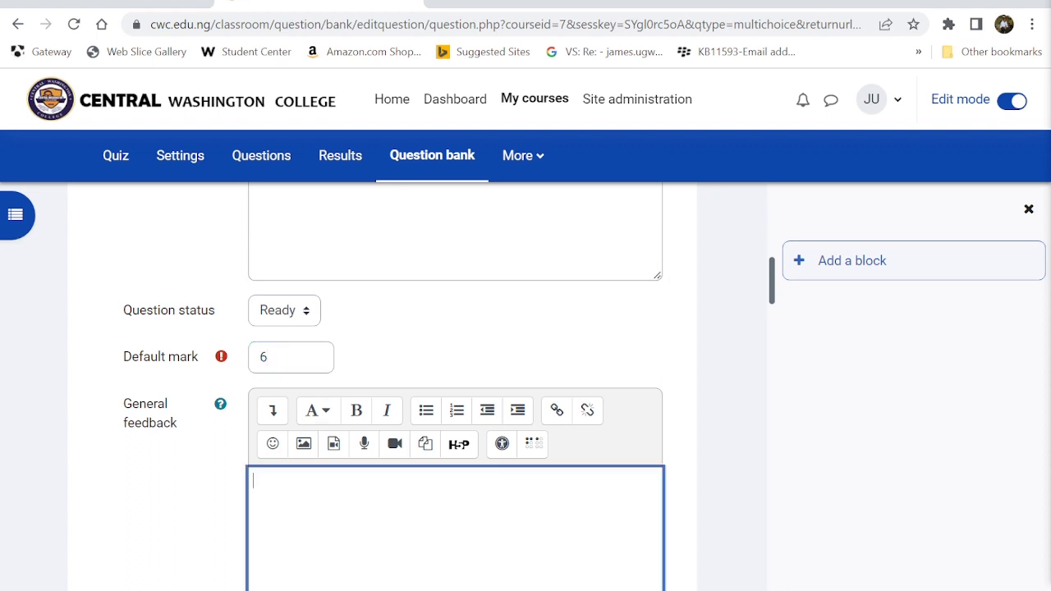
scroll(297, 503, down, 1)
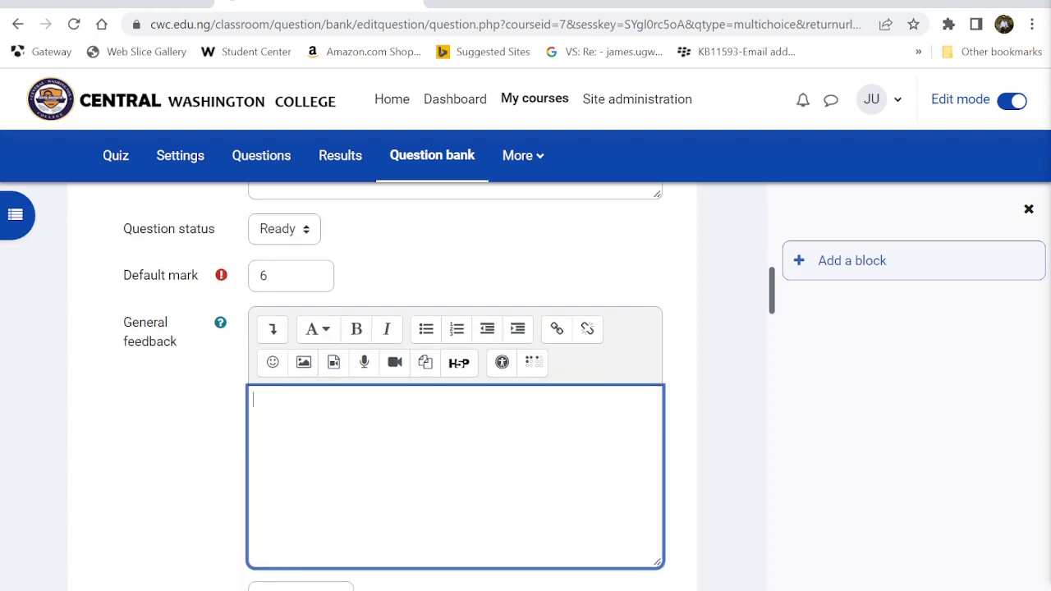
scroll(310, 465, down, 5)
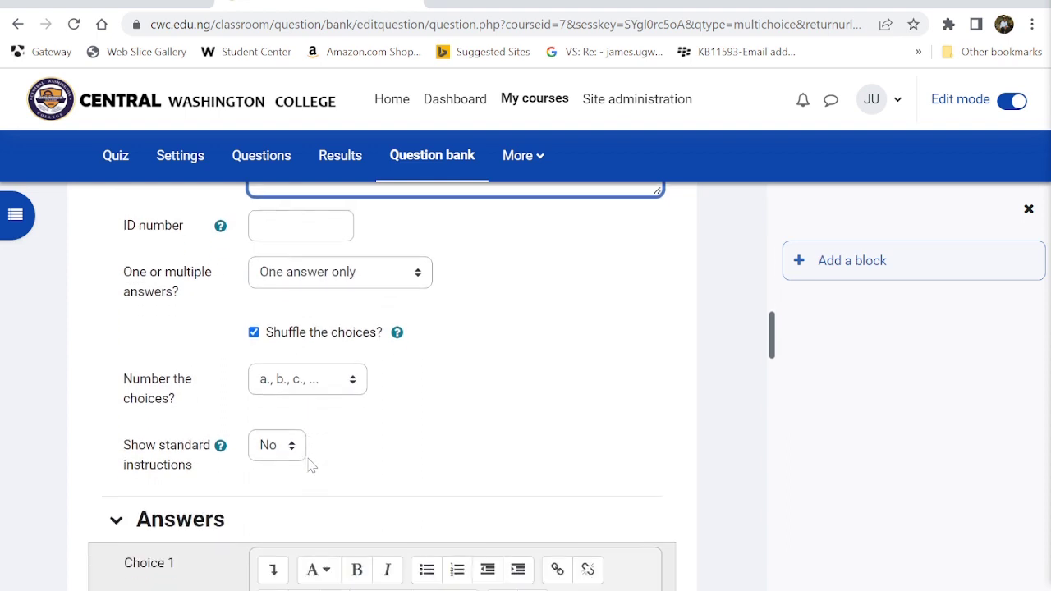
scroll(311, 465, down, 1)
click(297, 367)
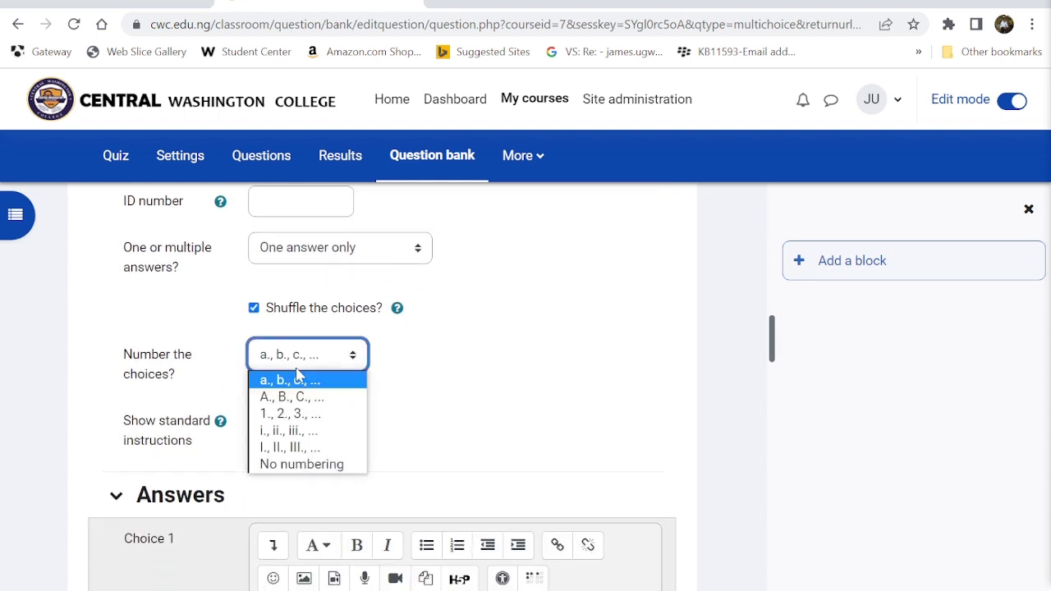
click(292, 386)
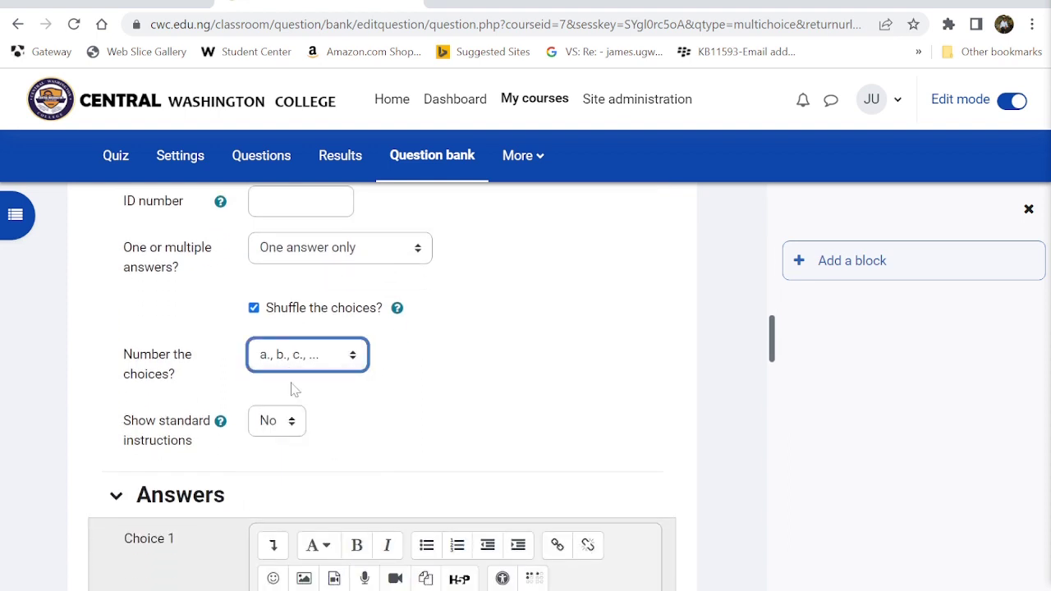
scroll(293, 389, down, 3)
- Enter Choice 1 'College Arts' with feedback 'Wrong, the CWC is a College of Nursing, Health and Technology.' and select it
click(296, 393)
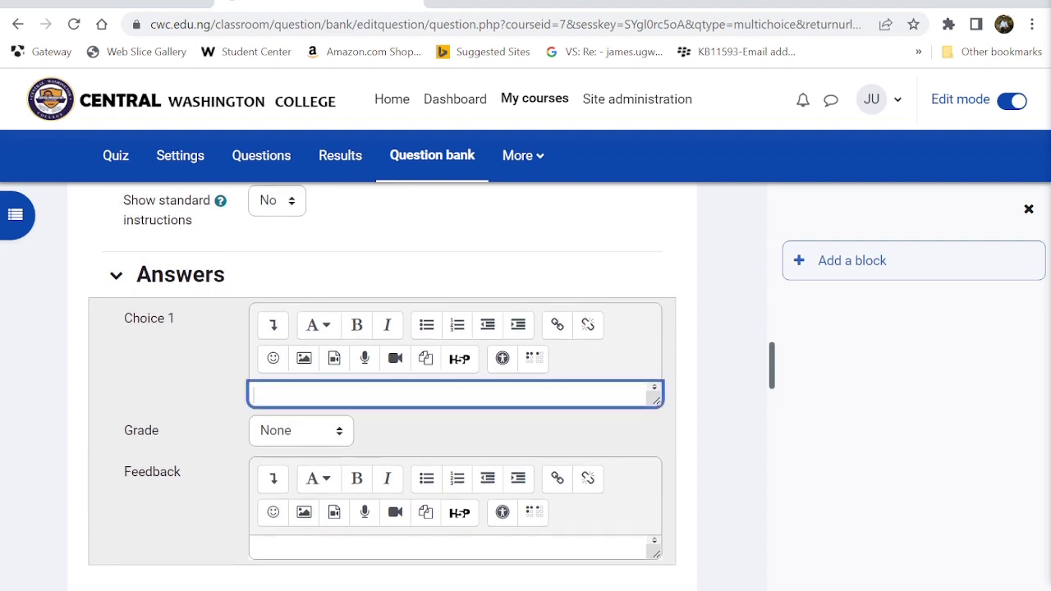
text(College Arts)
key(Return)
click(279, 548)
text(Wrong)
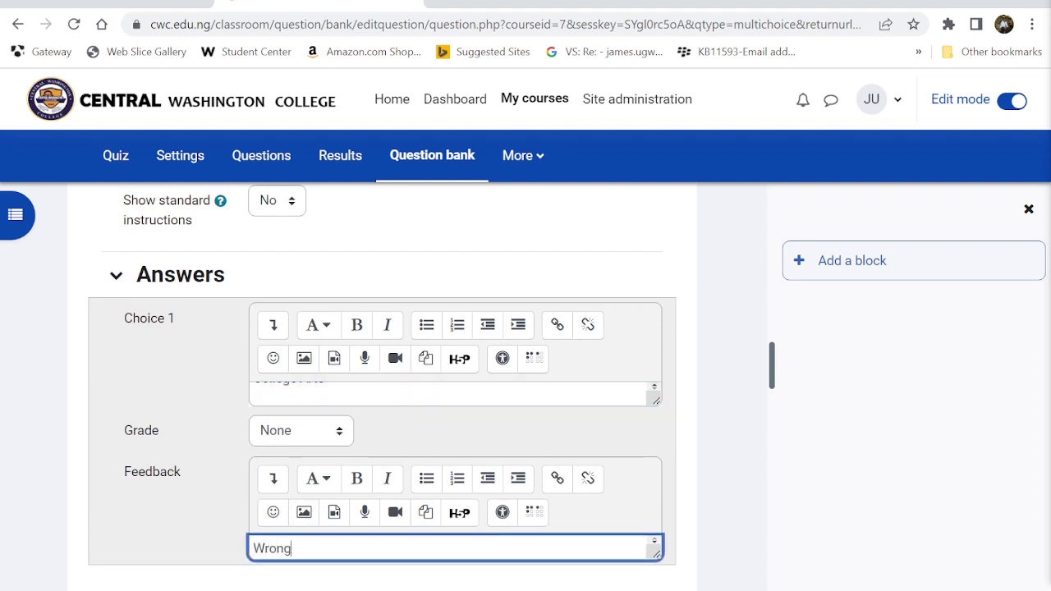
text(, the CWCC)
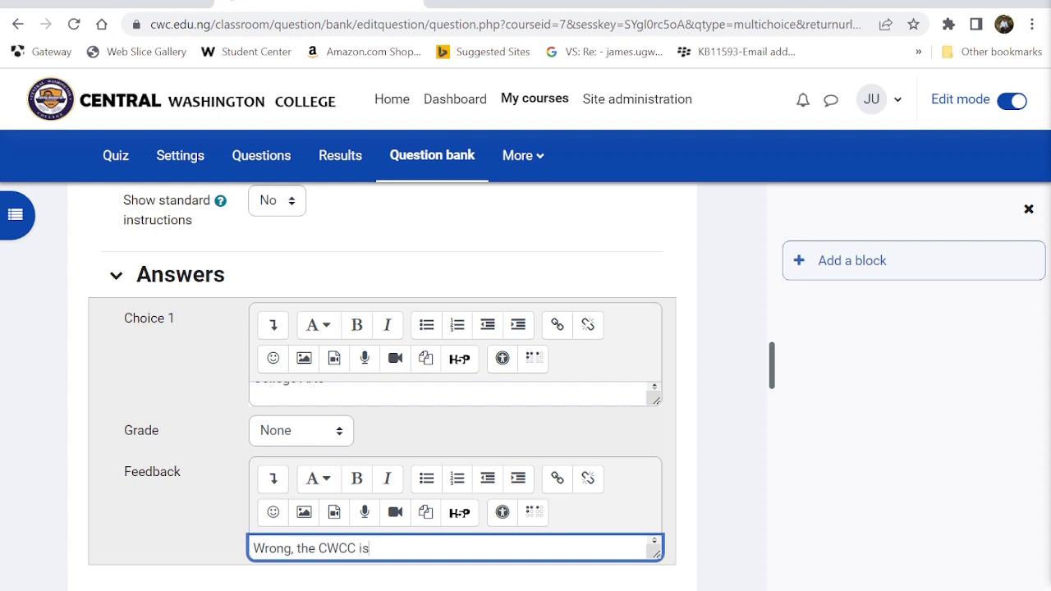
text(is aa Collge)
key(BackSpace)
key(BackSpace)
text(ege of )
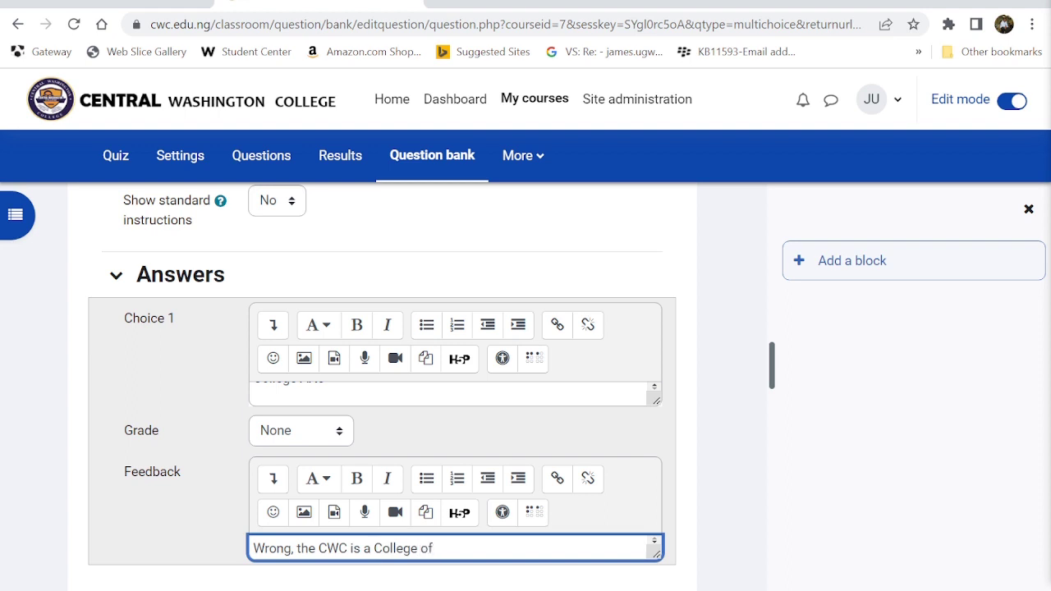
text(Nursing)
text( S)
text( H)
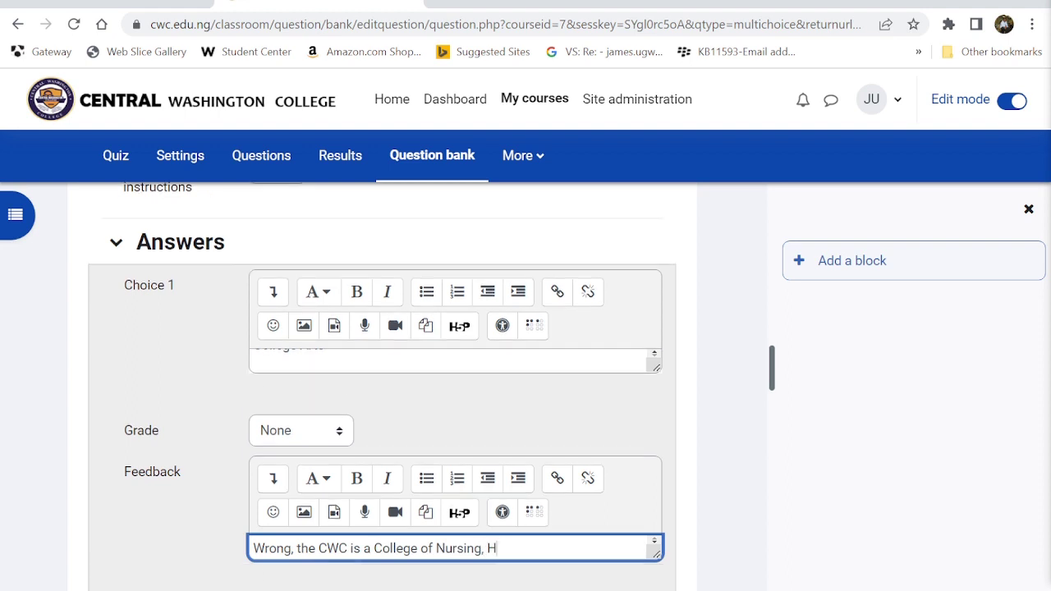
text(ealth and Tech)
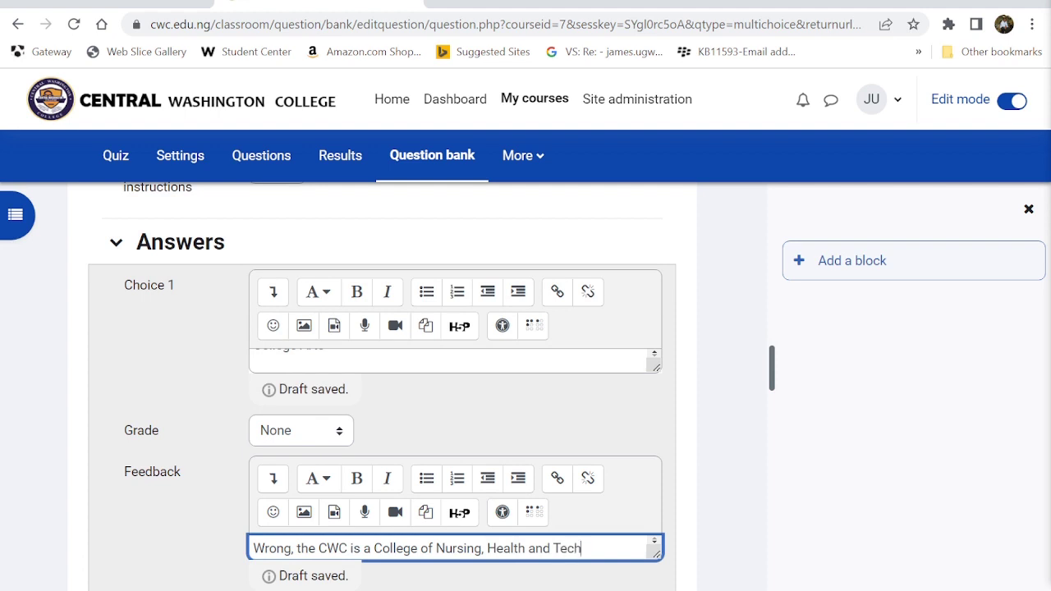
text(nology.)
key(ctrl+a)
key(ctrl+c)
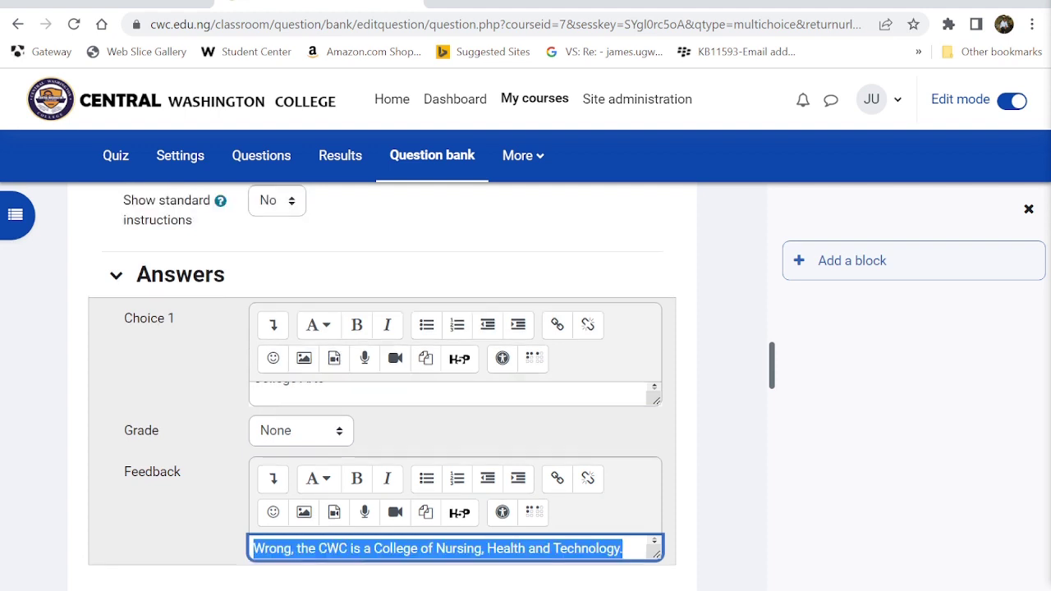
scroll(455, 549, down, 1)
scroll(272, 547, down, 2)
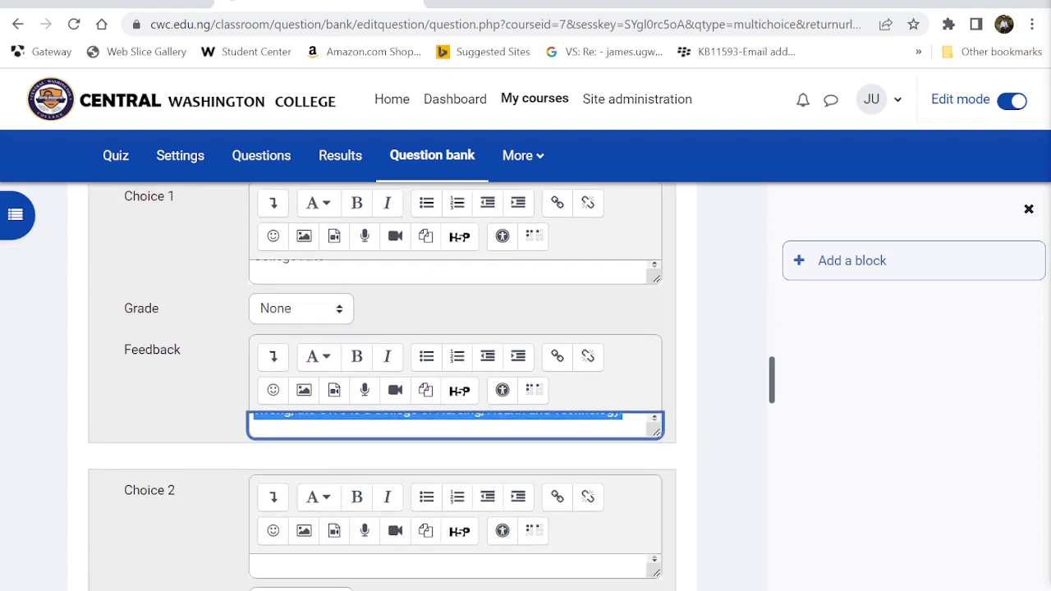
scroll(272, 547, up, 2)
scroll(455, 407, up, 1)
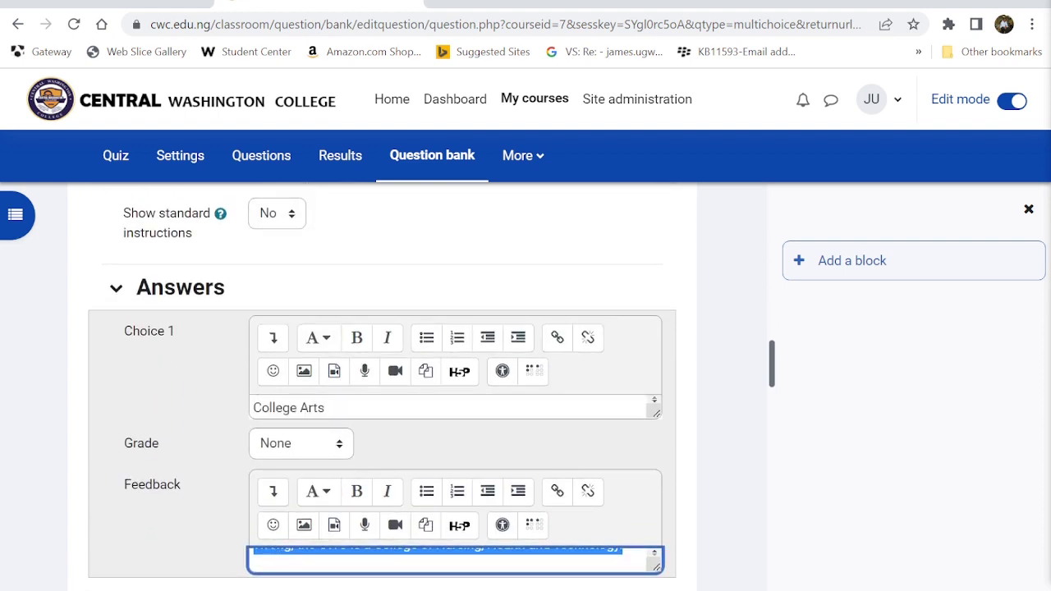
scroll(455, 406, down, 1)
scroll(364, 416, down, 4)
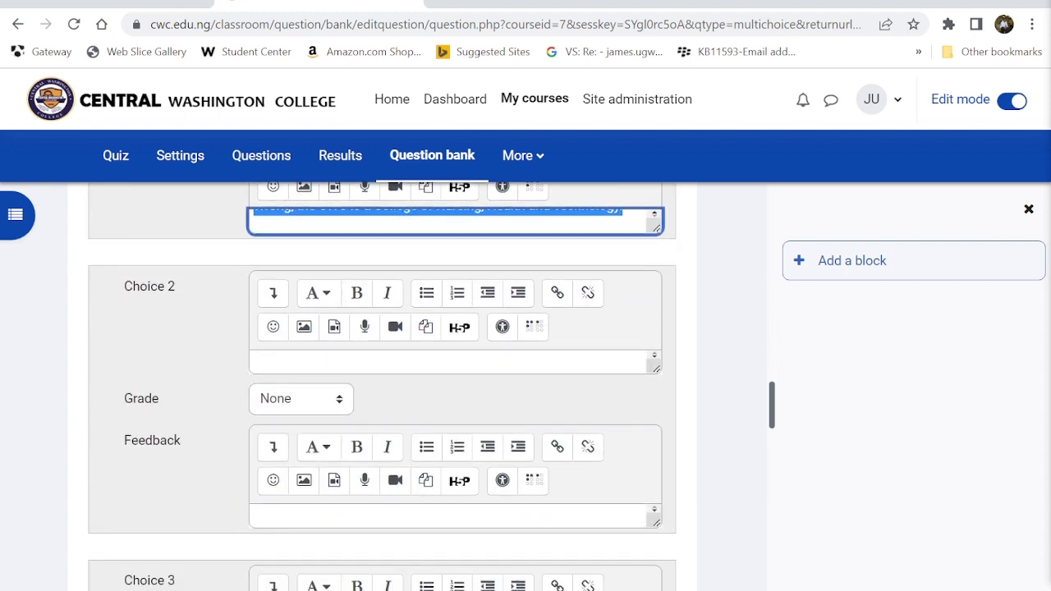
- Enter a medicine college as Choice 2 with the pasted wrong-answer feedback
click(345, 363)
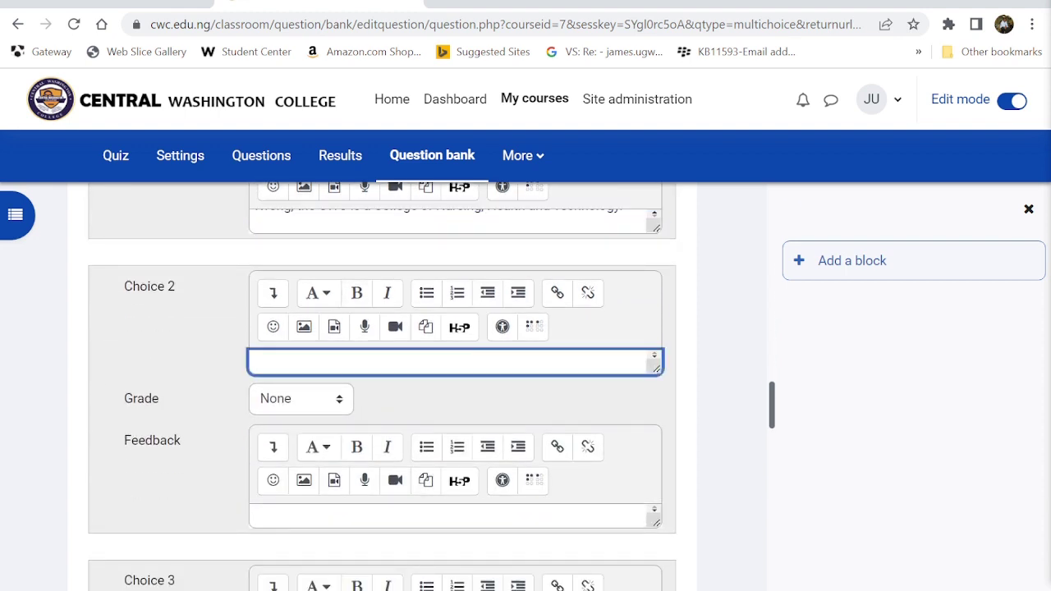
text(Collg)
text(ge M)
key(BackSpace)
text(dicine)
key(BackSpace)
key(BackSpace)
text(n)
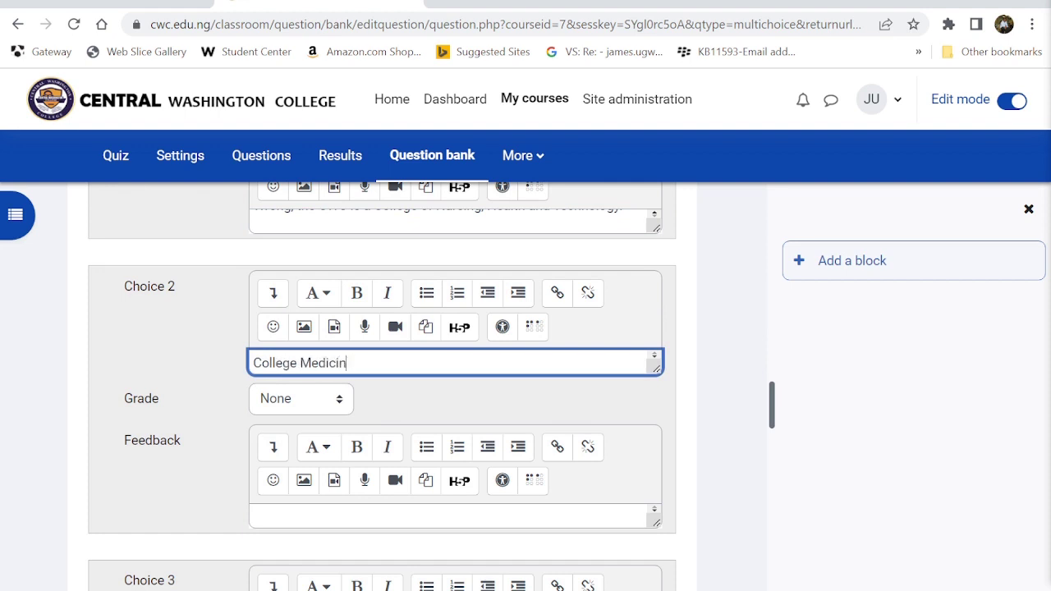
text(e.)
click(449, 518)
key(ctrl+v)
scroll(448, 517, down, 3)
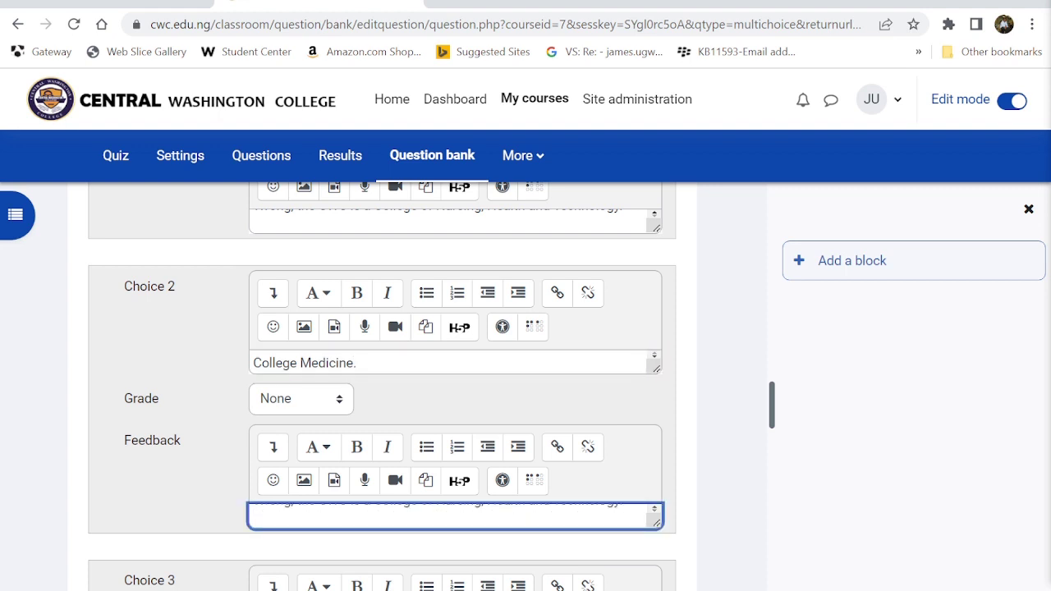
scroll(258, 532, down, 1)
- Enter a politics college as Choice 3 with the pasted wrong-answer feedback
click(299, 419)
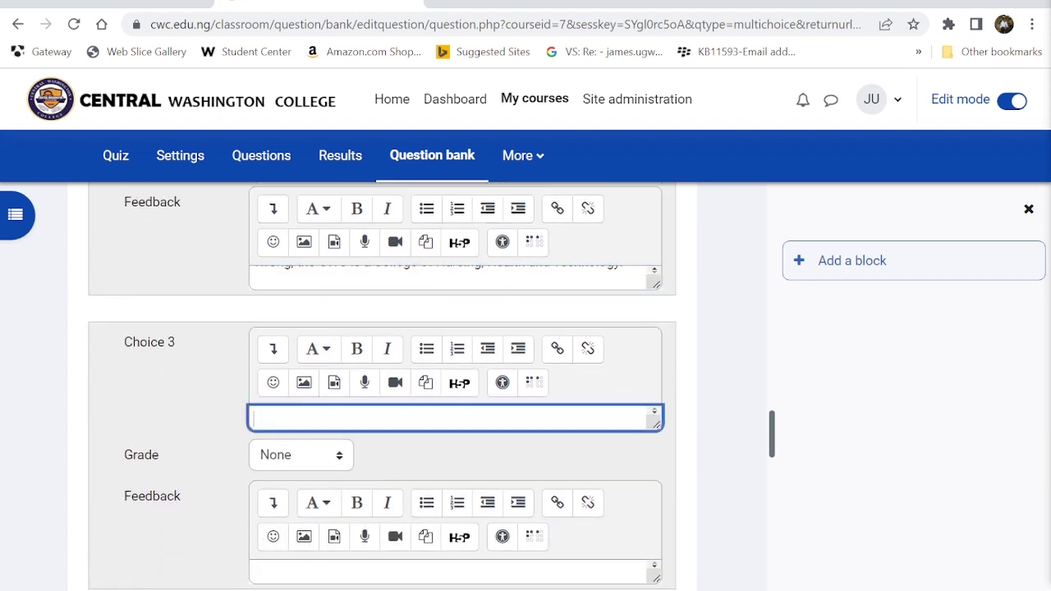
text(College of Pl)
text(li)
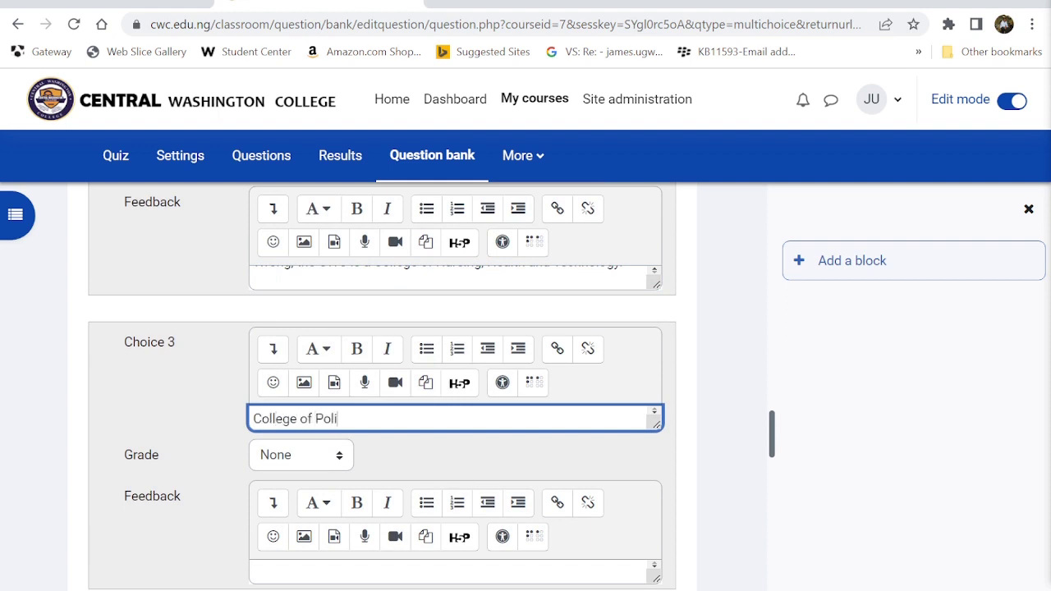
text(tics)
key(Return)
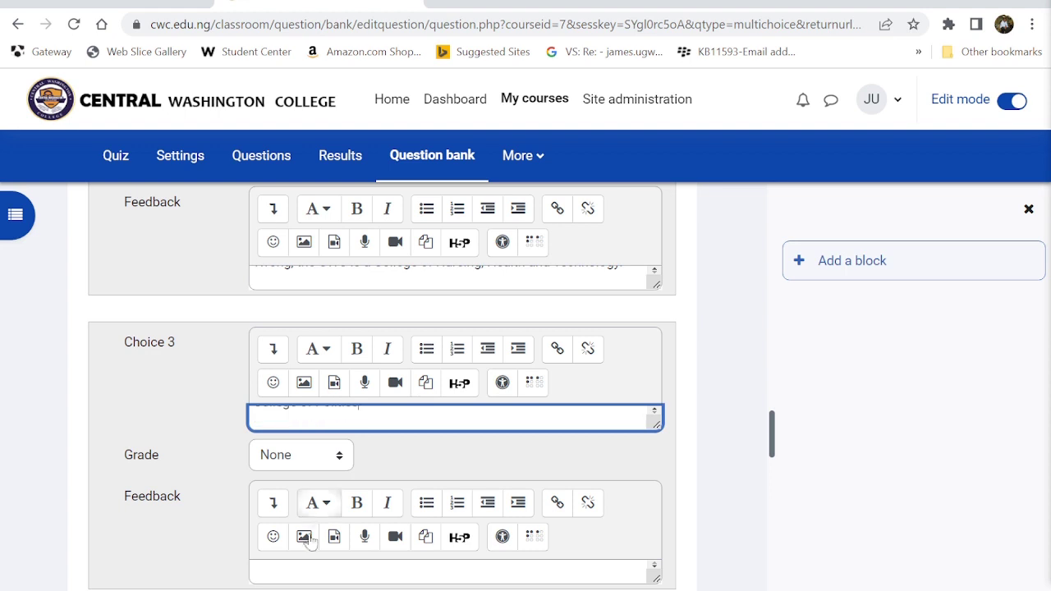
click(297, 566)
key(ctrl+v)
key(Return)
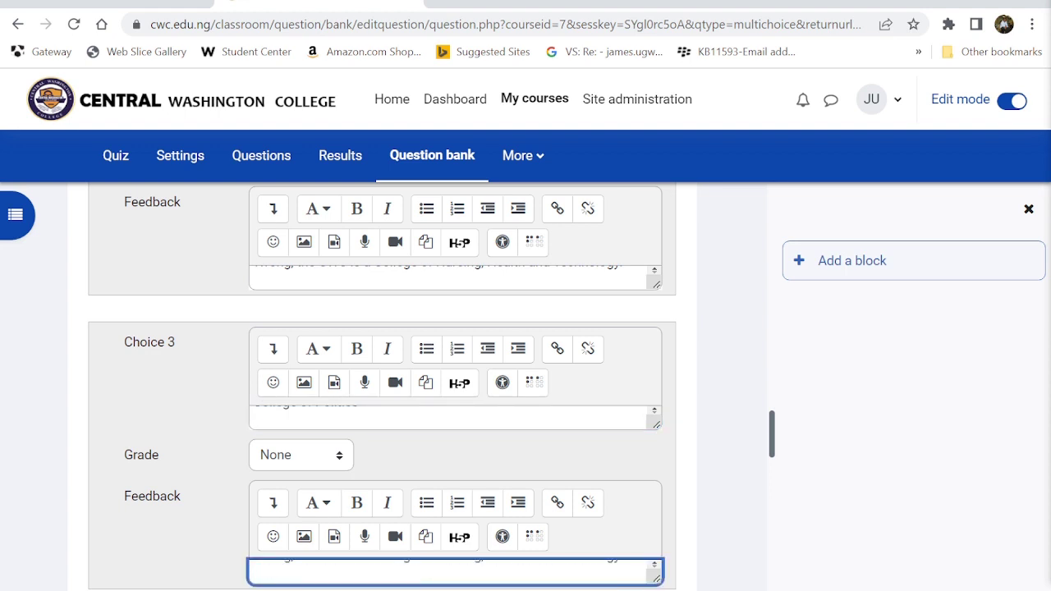
scroll(297, 567, down, 4)
- Make Choice 4 the Nursing, Health and Technology college with feedback starting 'You are correct'
click(297, 426)
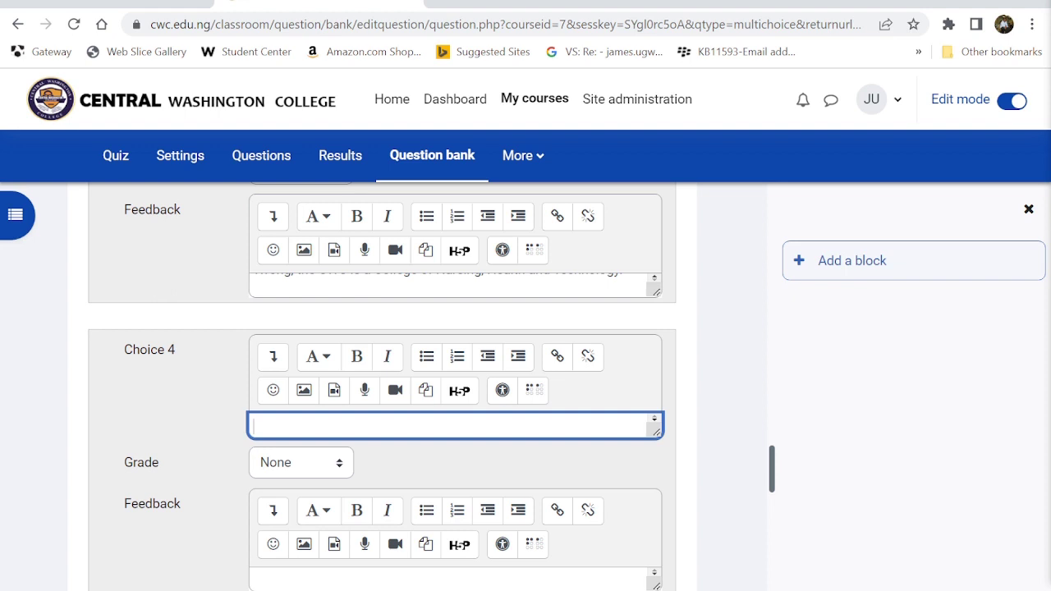
key(ctrl+v)
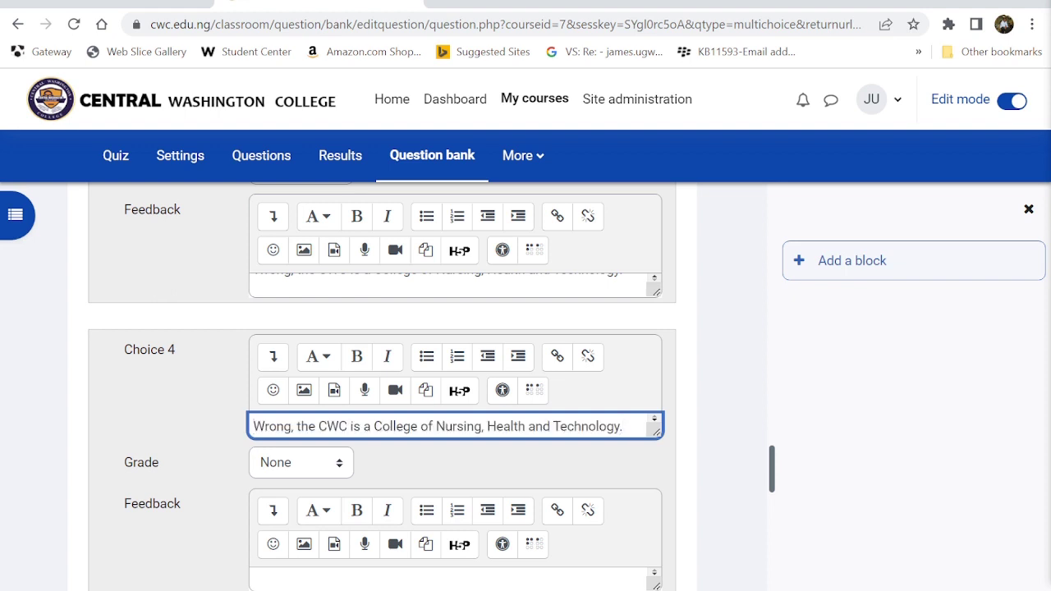
key(BackSpace)
key(BackSpace)
key(BackSpace)
key(BackSpace)
key(BackSpace)
key(BackSpace)
key(BackSpace)
key(BackSpace)
key(BackSpace)
key(BackSpace)
key(BackSpace)
key(BackSpace)
key(BackSpace)
key(BackSpace)
key(BackSpace)
key(BackSpace)
key(BackSpace)
key(BackSpace)
key(BackSpace)
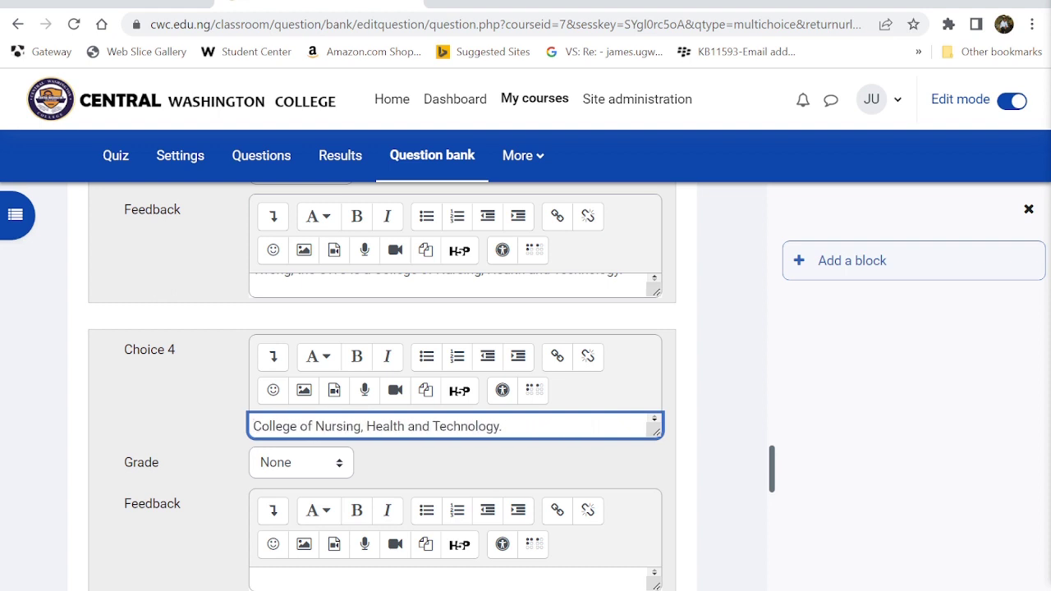
click(324, 580)
key(ctrl+v)
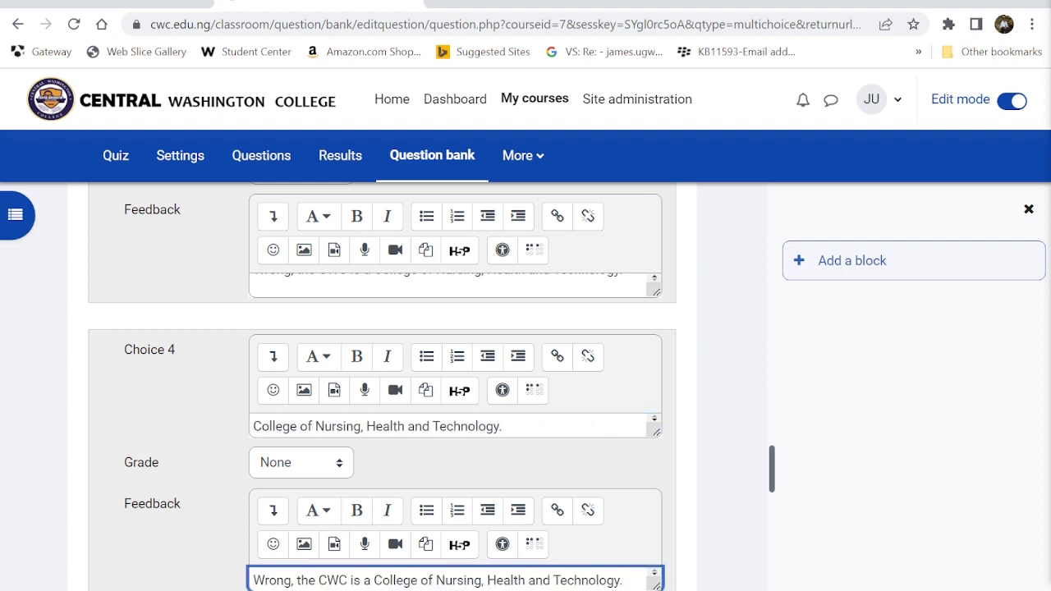
text(You are corre)
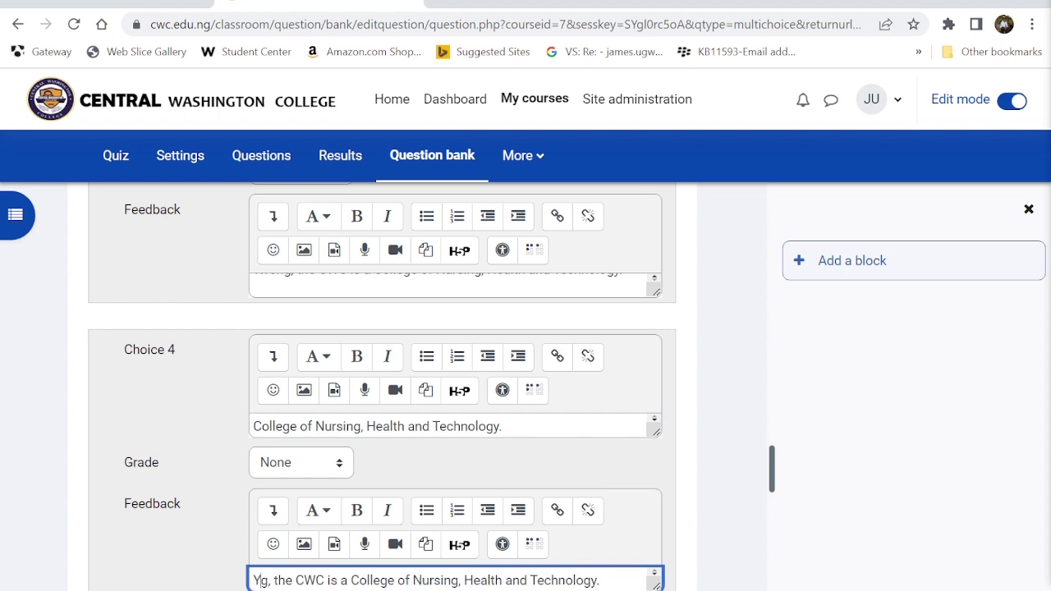
text(ct)
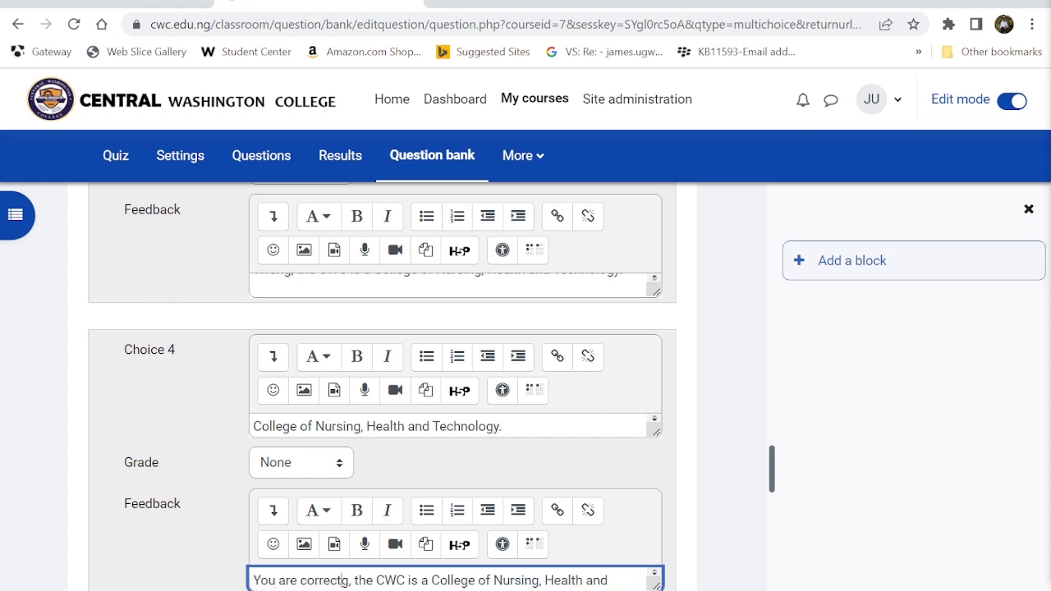
key(Delete)
scroll(337, 579, down, 2)
scroll(283, 575, down, 2)
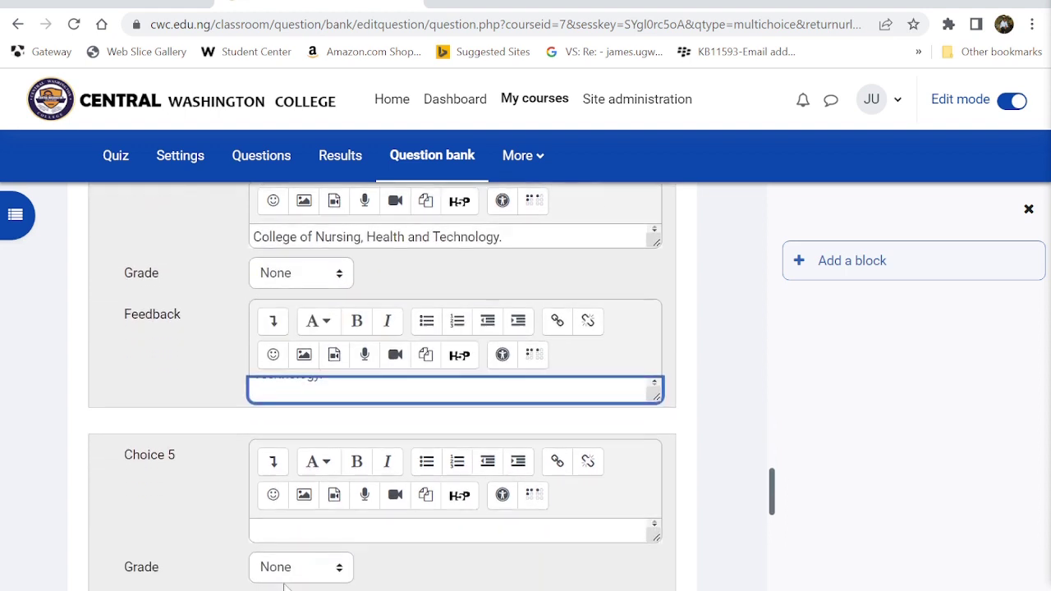
- Enter Choice 5 'College of sports' with the pasted wrong-answer feedback
click(283, 531)
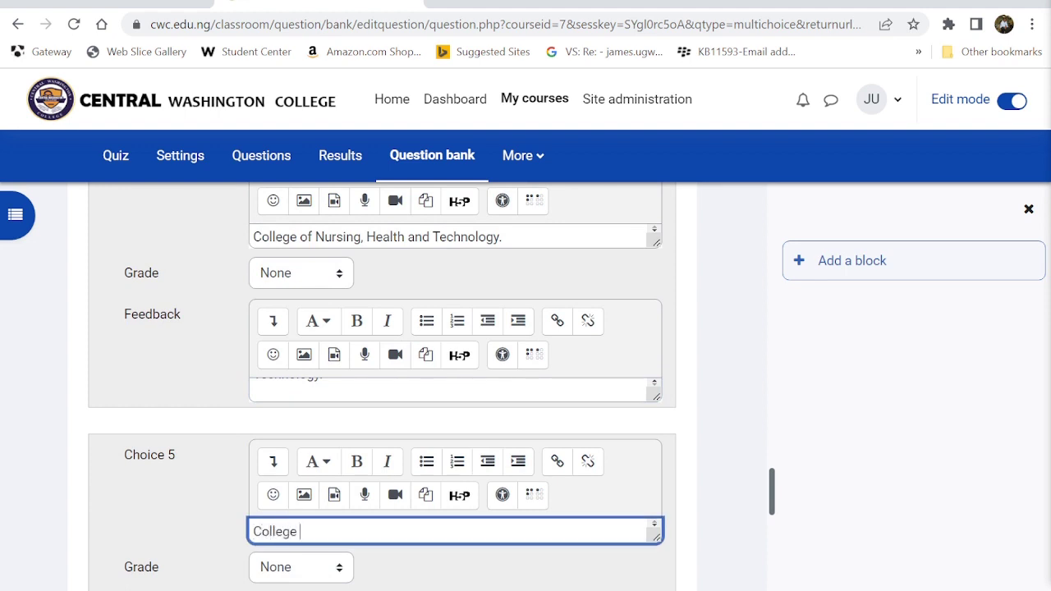
text(College of sports)
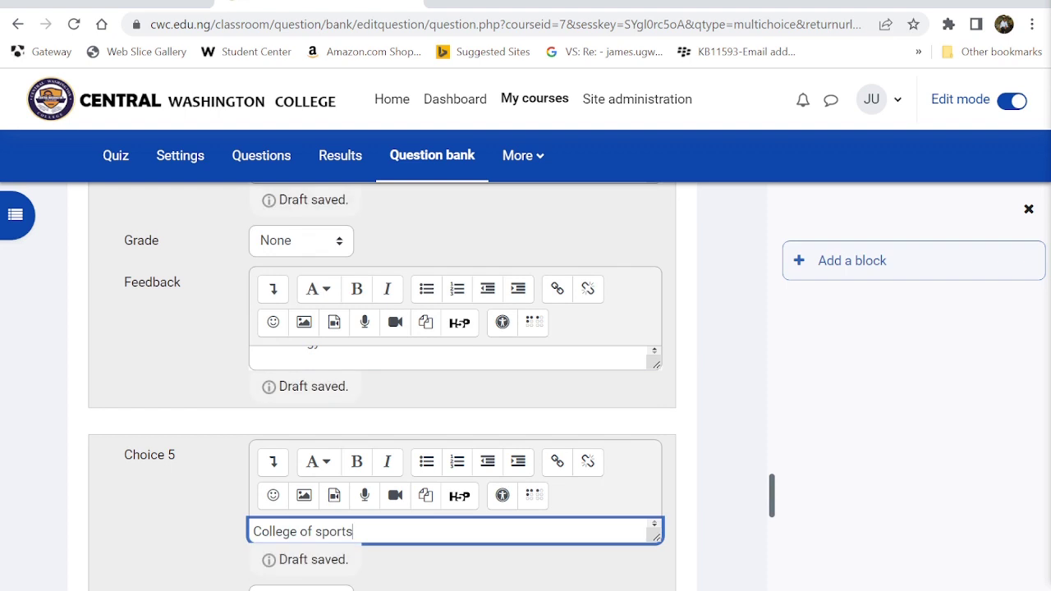
key(Return)
scroll(283, 526, down, 3)
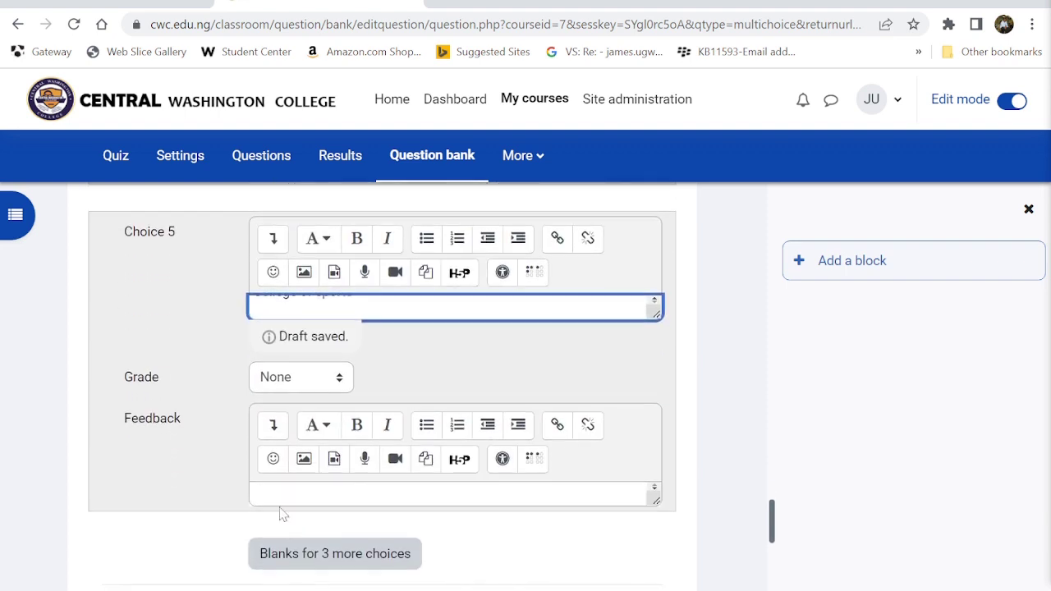
click(284, 497)
key(ctrl+v)
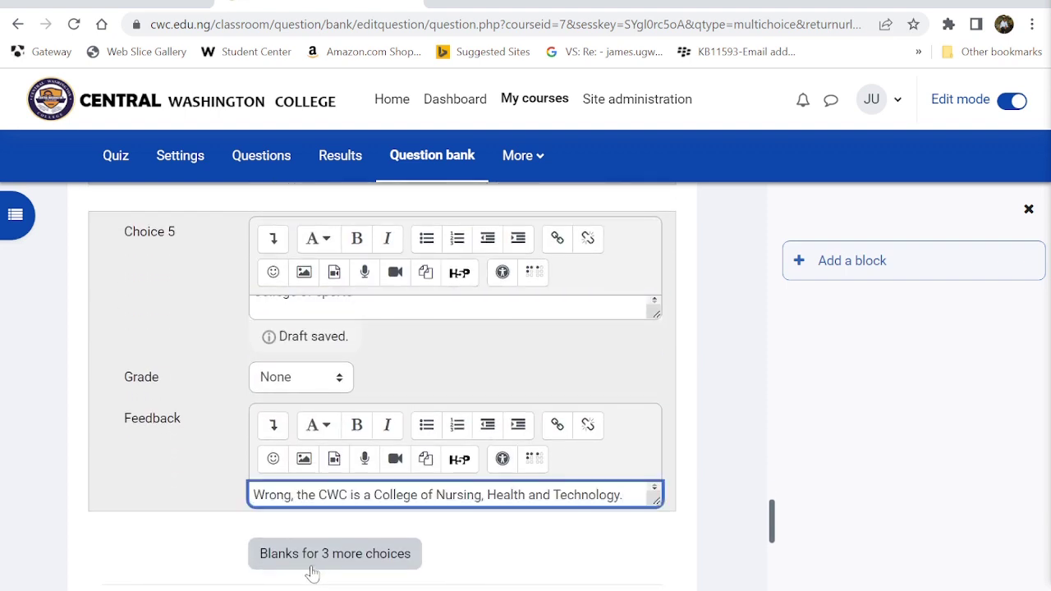
scroll(492, 553, down, 2)
scroll(493, 552, down, 2)
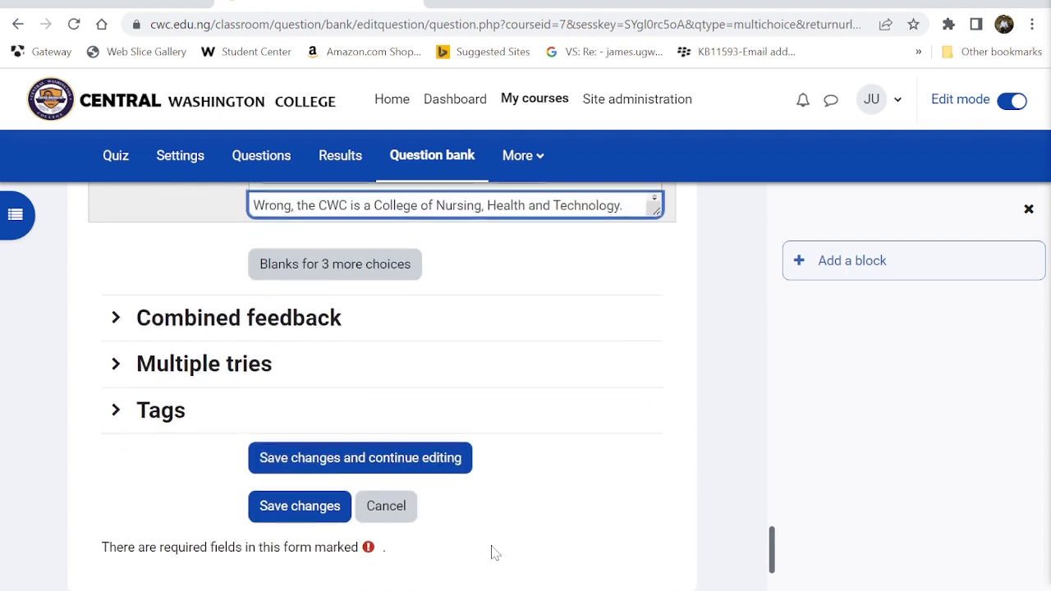
- Set the Multiple tries penalty for each incorrect try to 0%
click(115, 361)
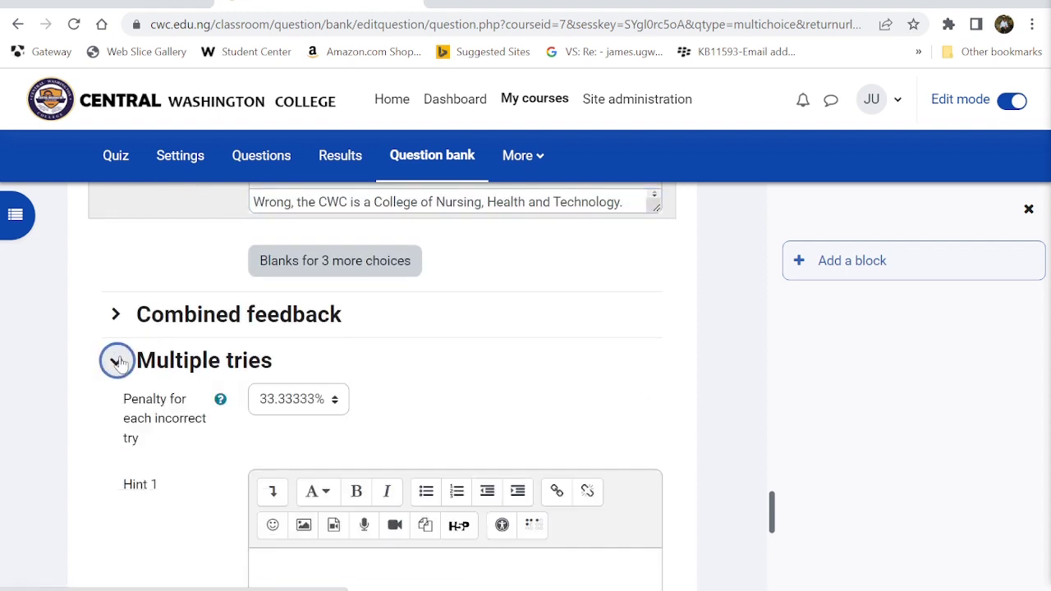
click(332, 400)
click(270, 524)
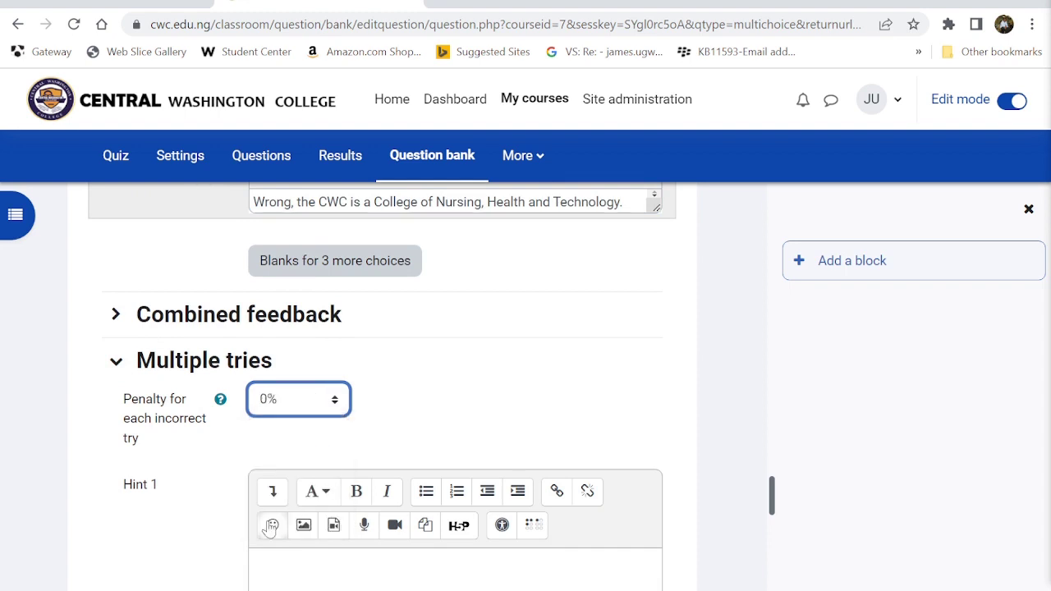
scroll(270, 527, down, 2)
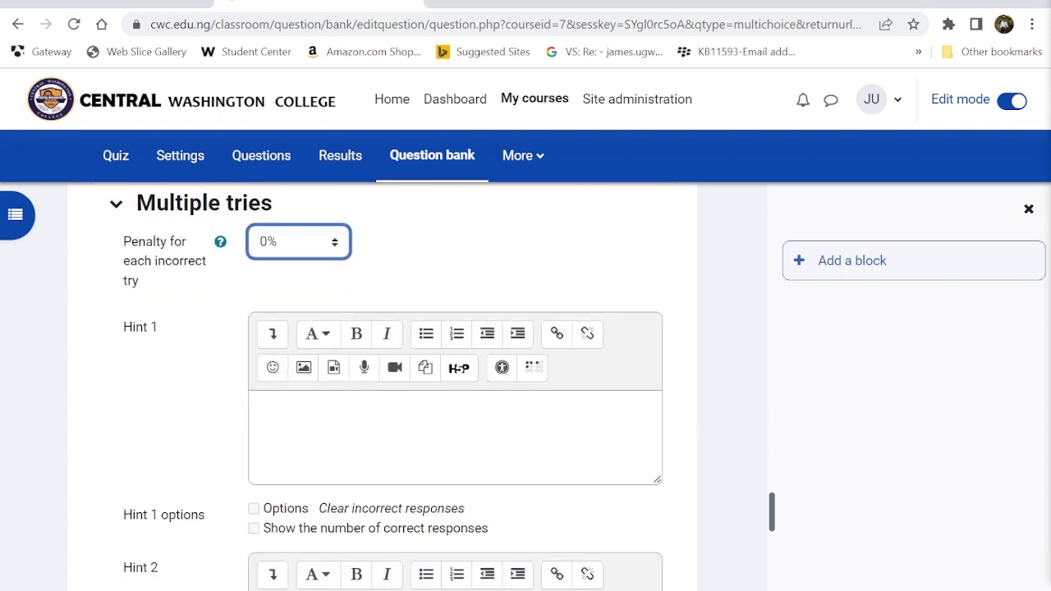
scroll(393, 386, down, 5)
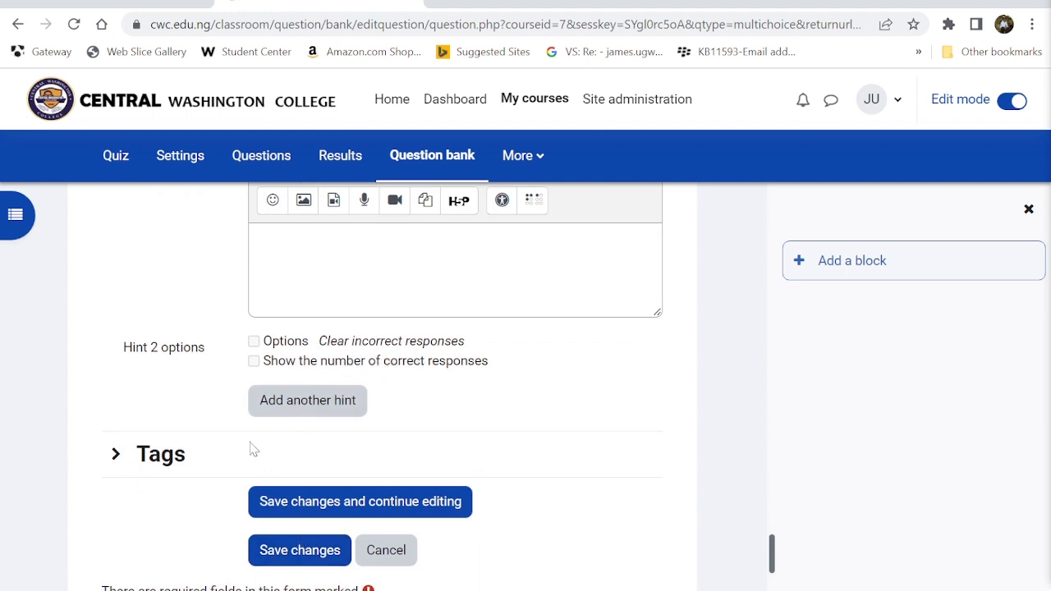
scroll(305, 493, down, 3)
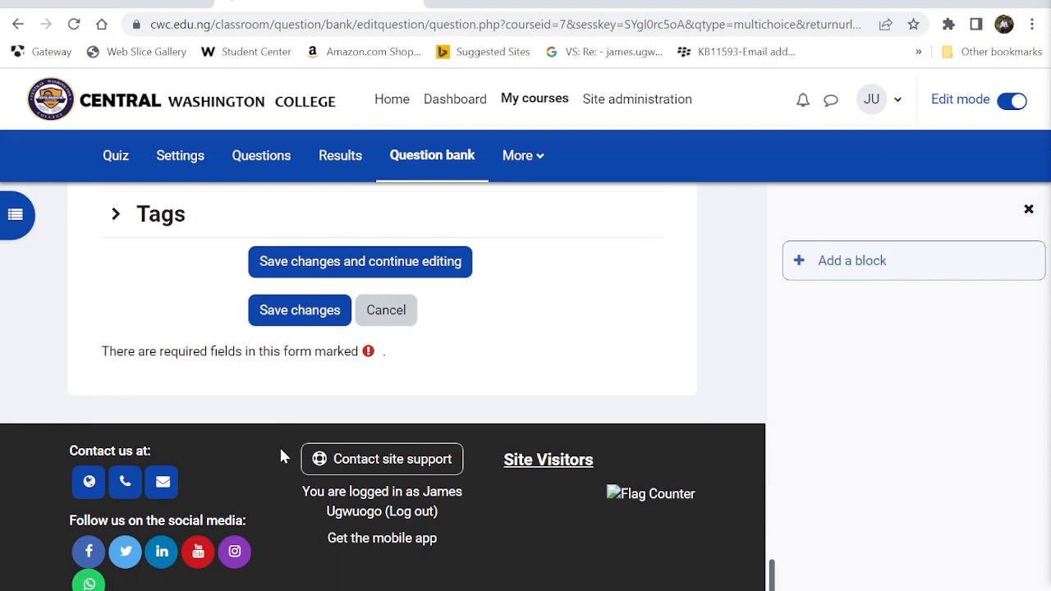
- Save the question, correct the answer grade error, and save again
click(304, 317)
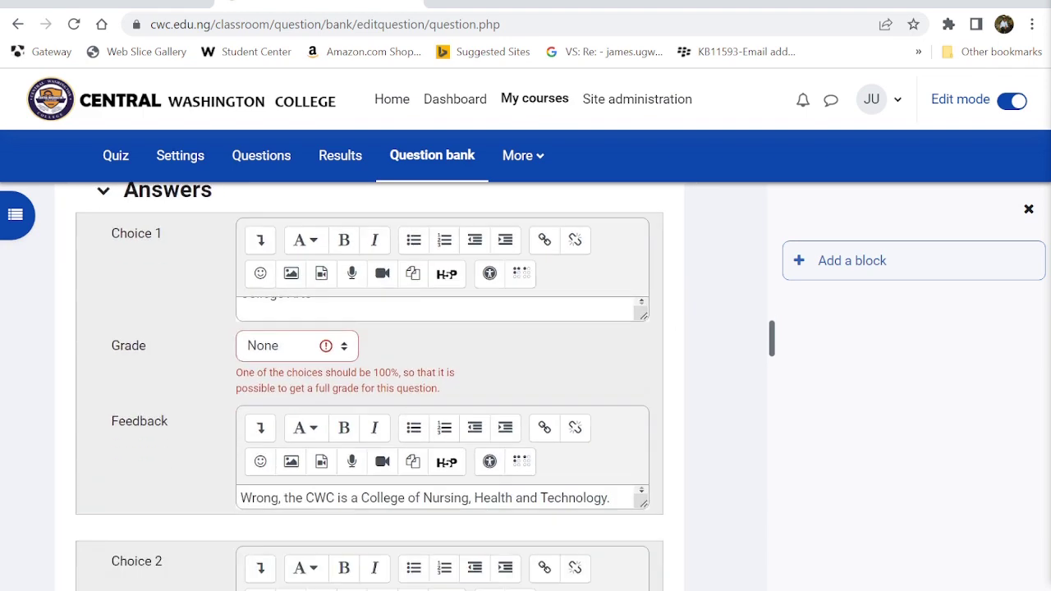
scroll(370, 386, down, 8)
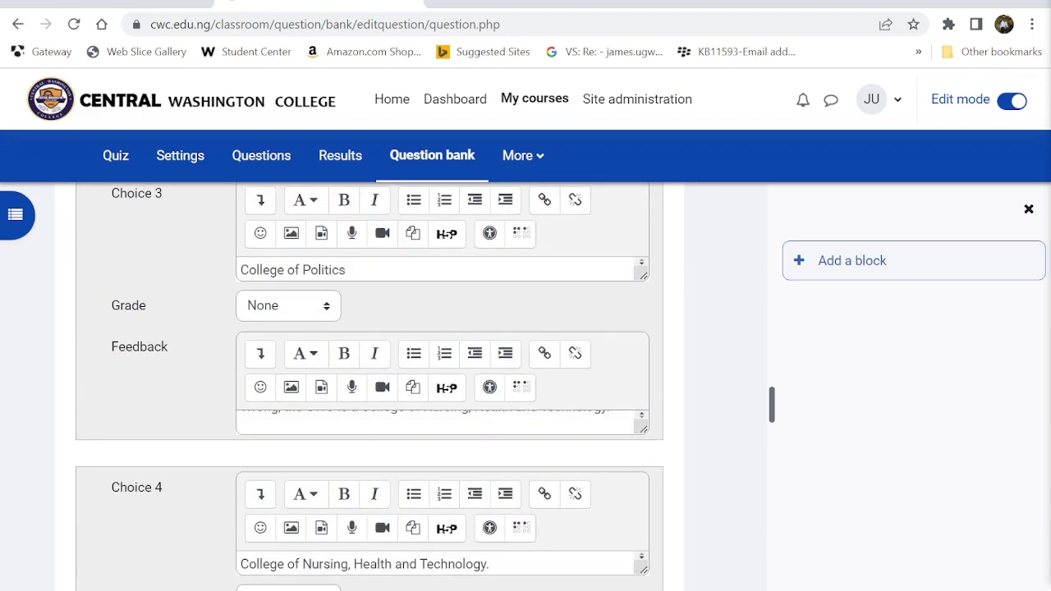
scroll(370, 386, down, 3)
click(278, 362)
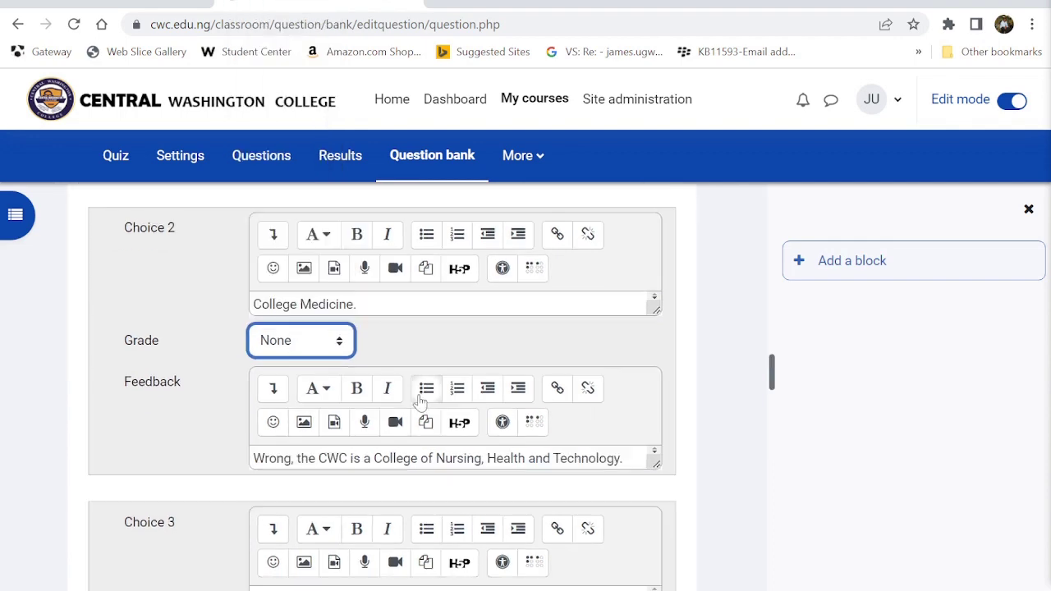
scroll(420, 400, down, 7)
scroll(331, 394, down, 10)
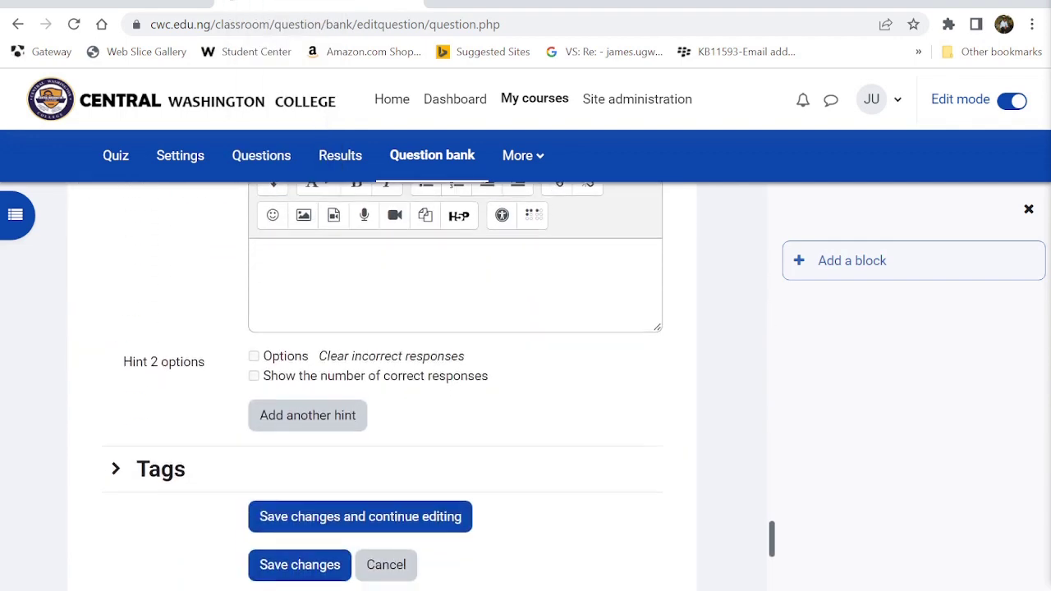
click(300, 414)
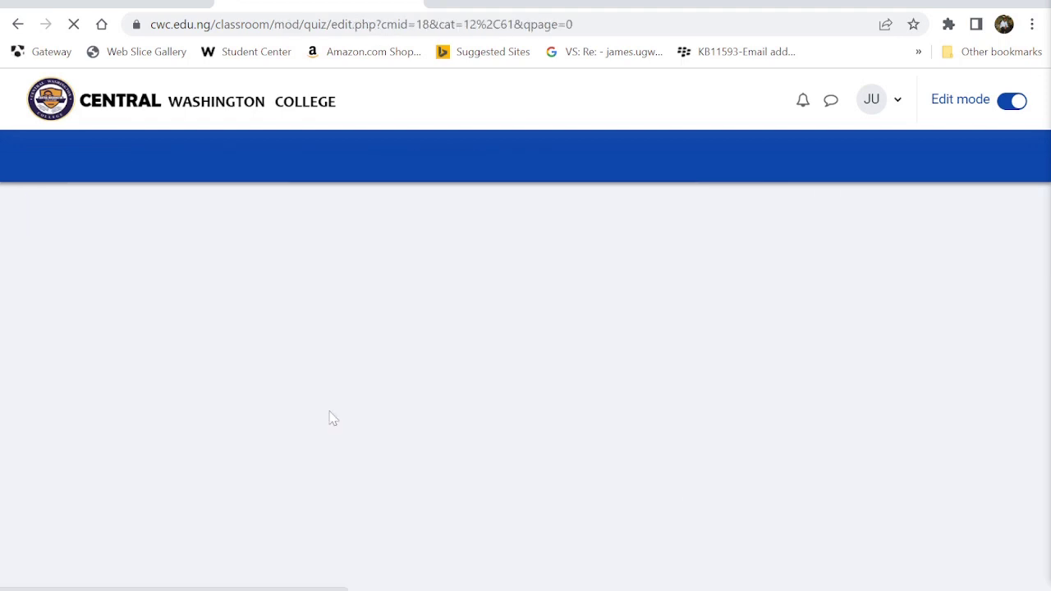
- Start a second Multiple choice question for Quiz 101 and begin its name
scroll(329, 410, down, 3)
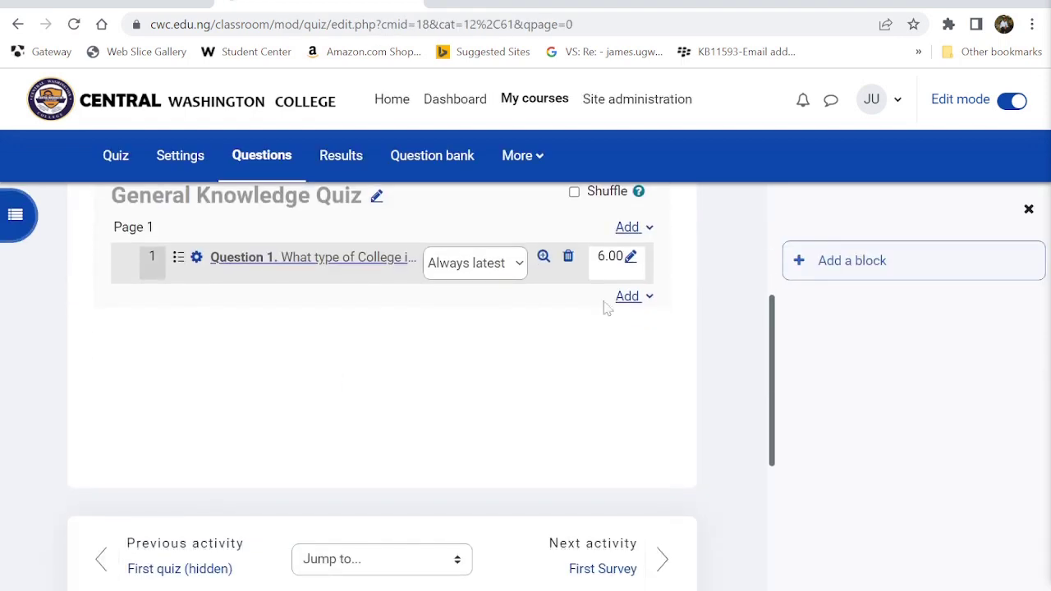
click(633, 297)
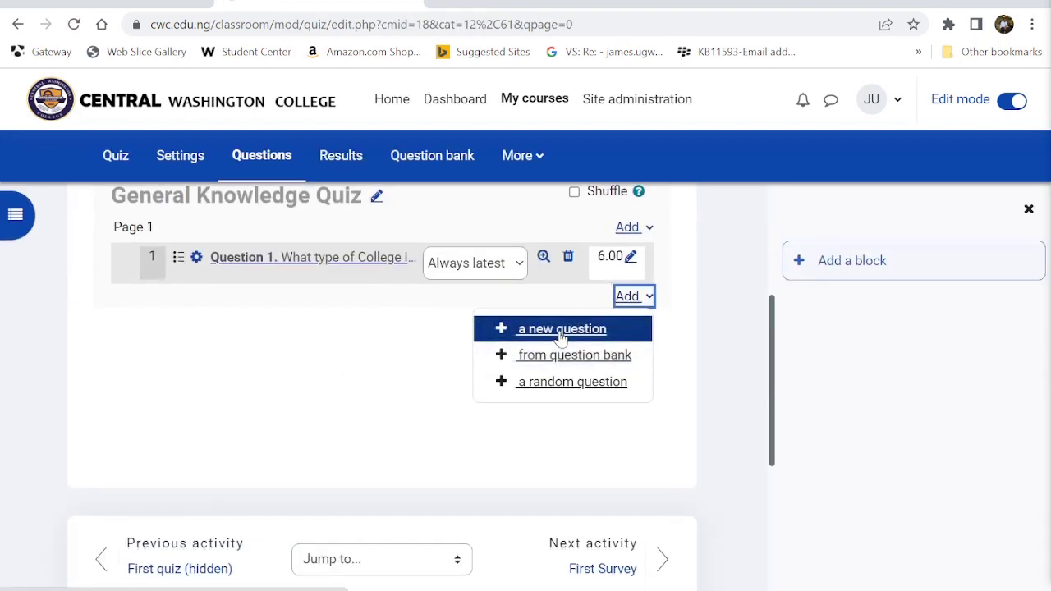
click(563, 329)
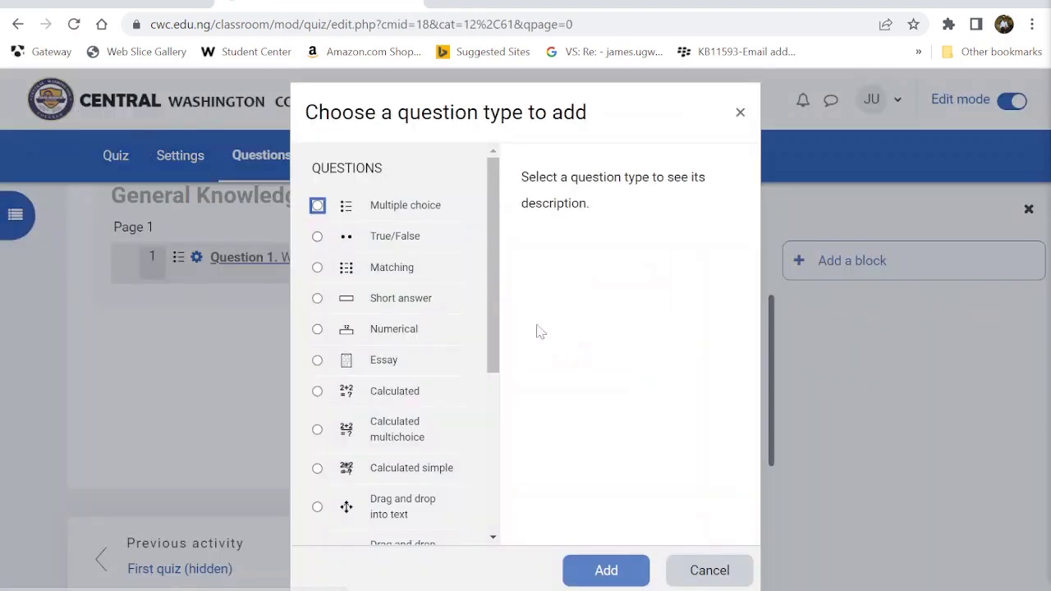
click(409, 207)
click(606, 569)
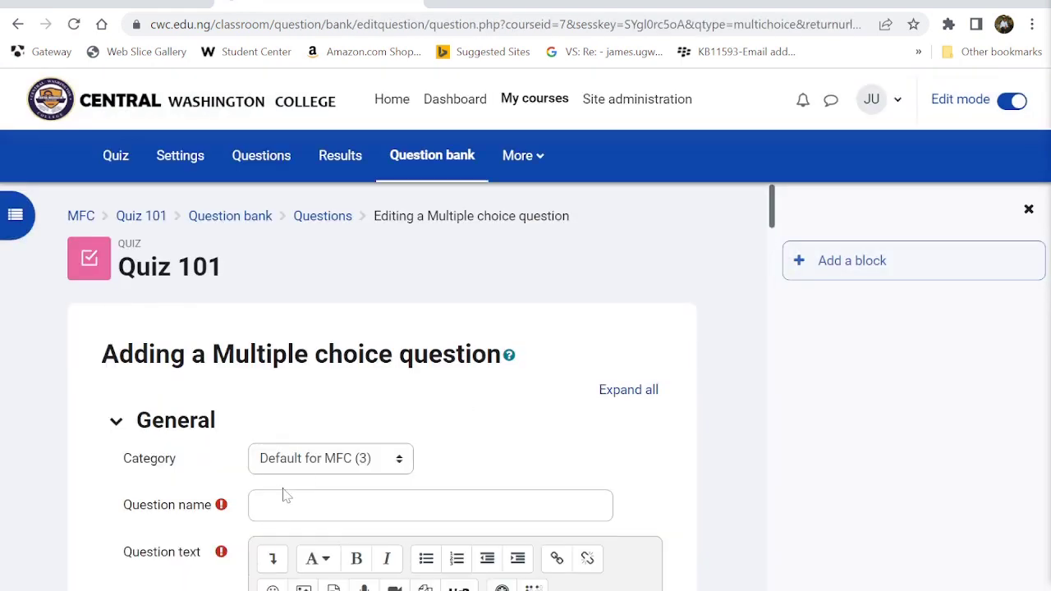
click(431, 505)
- Name the question 'Question 2' and enter its text beginning 'What is'
text(Question 2.)
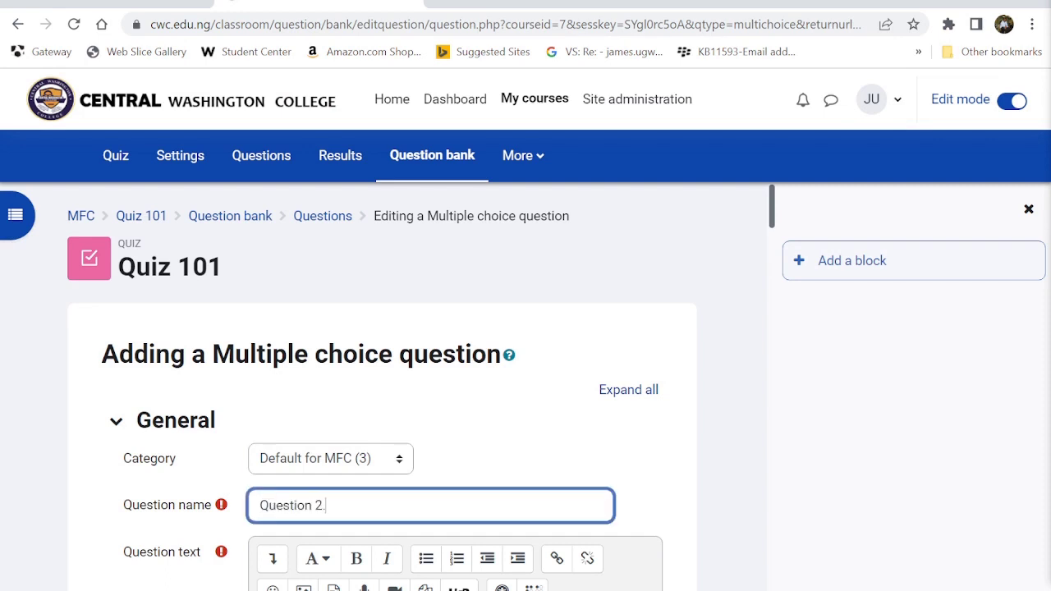
scroll(430, 493, down, 4)
click(443, 436)
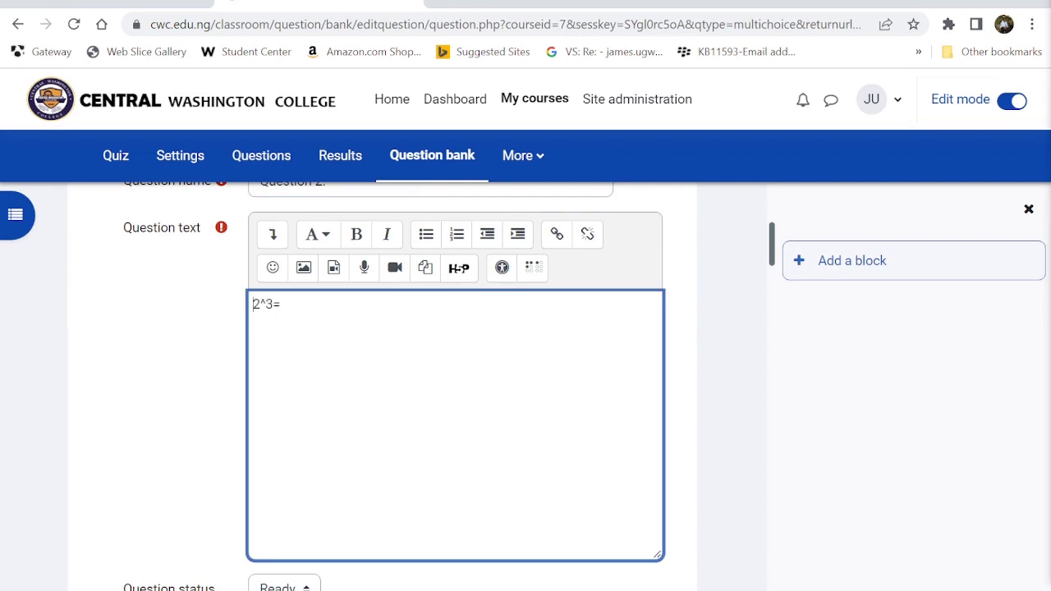
text(Quat)
key(BackSpace)
key(BackSpace)
key(BackSpace)
key(BackSpace)
text(What is)
scroll(456, 386, down, 4)
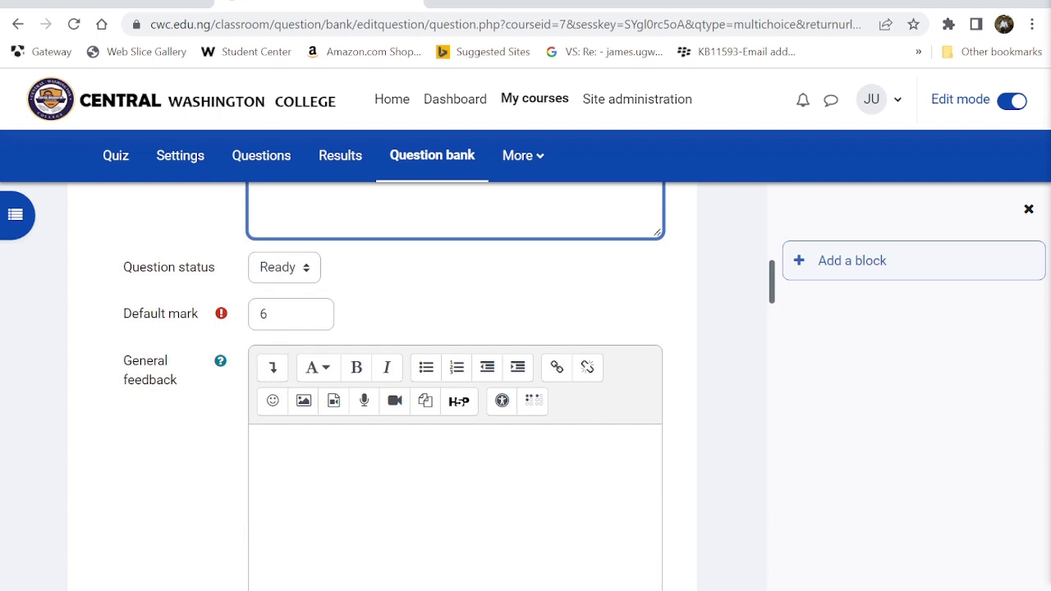
- Check the default mark and enter the ID number 'QuestionGeneralQuiz', keeping one answer only
click(273, 315)
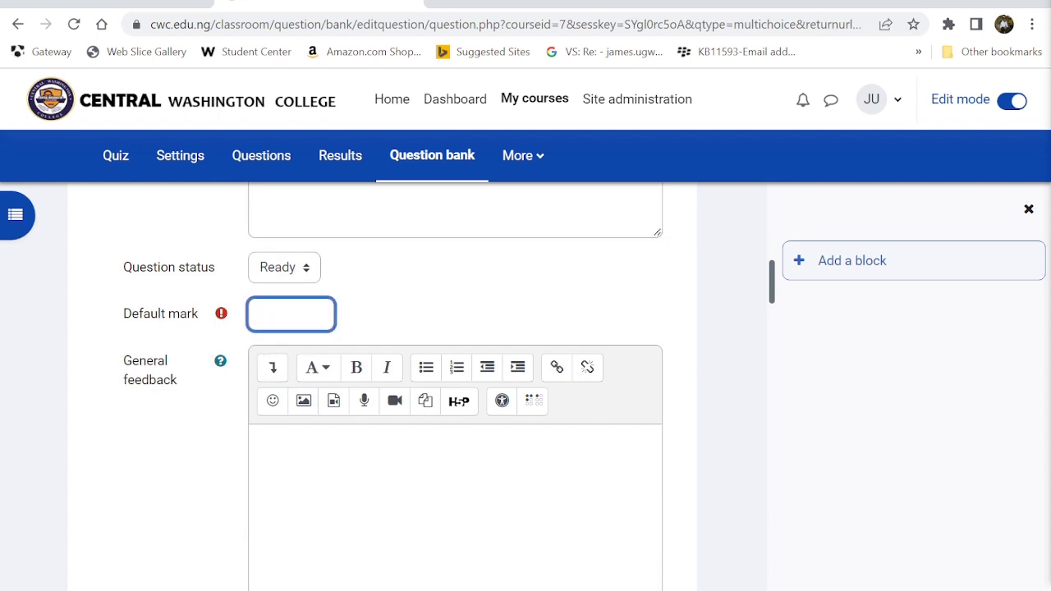
click(294, 471)
scroll(294, 470, down, 5)
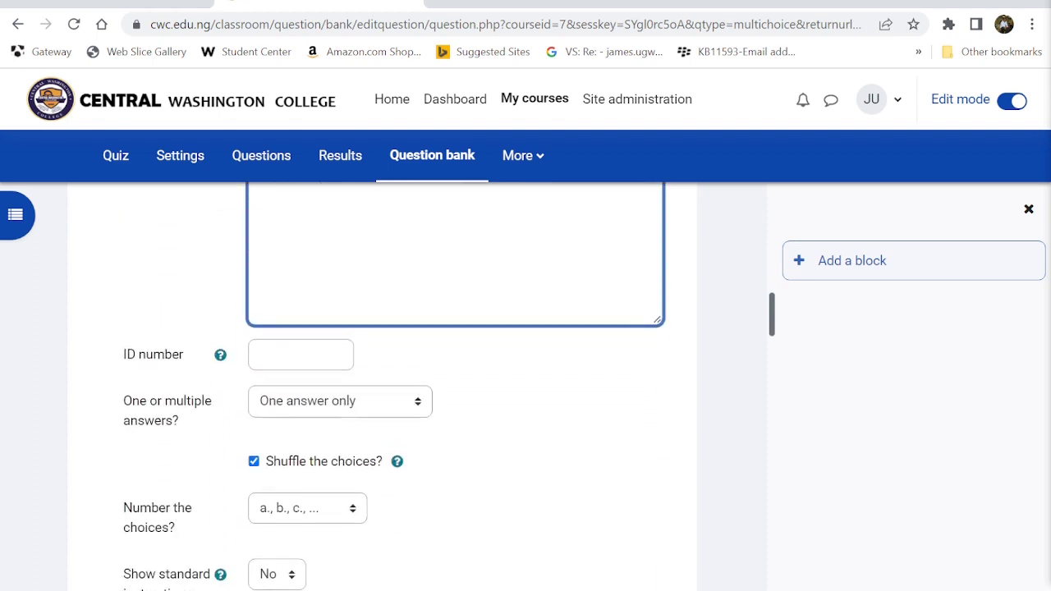
scroll(294, 470, up, 1)
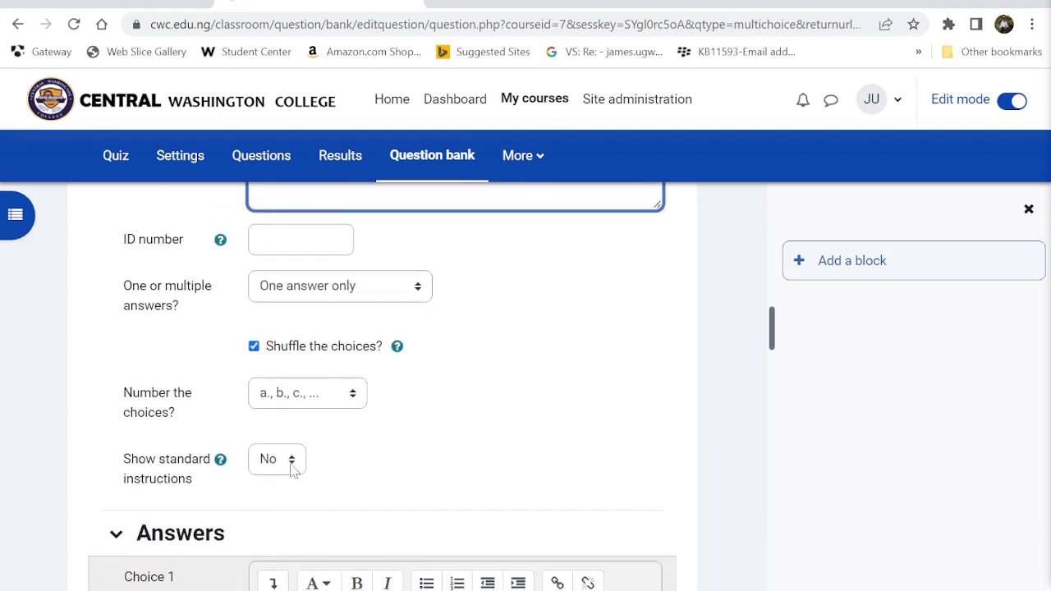
scroll(292, 464, down, 3)
scroll(305, 288, up, 9)
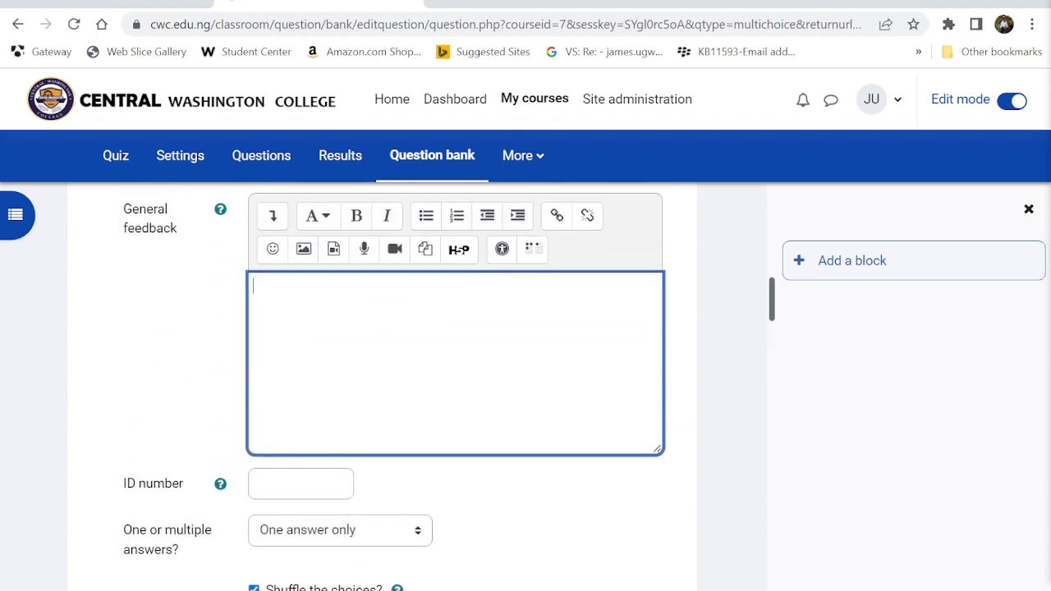
click(299, 483)
text(Question2)
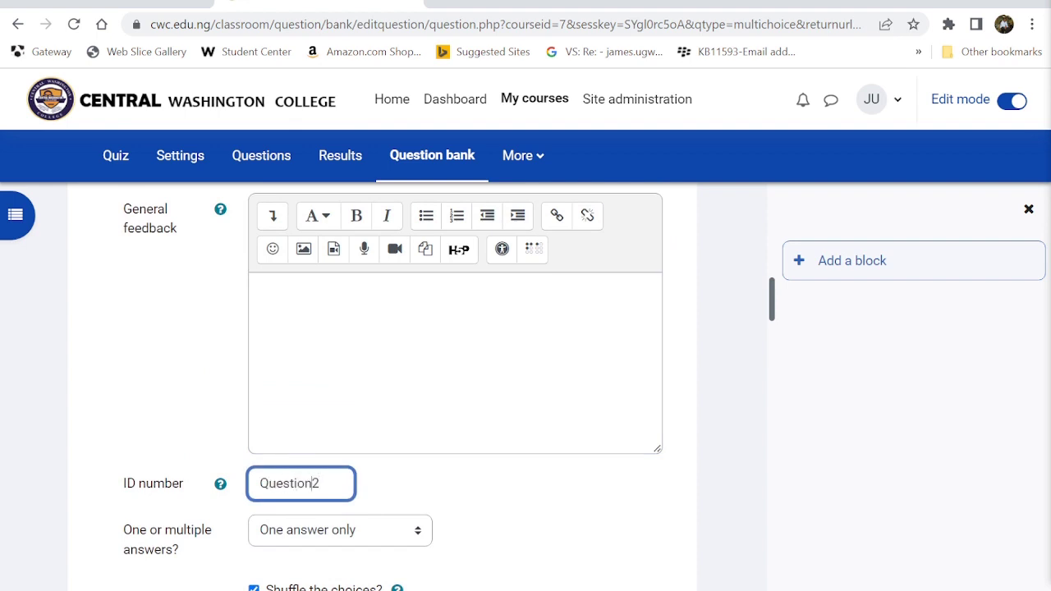
text(GeneralQuizQu)
scroll(262, 486, down, 4)
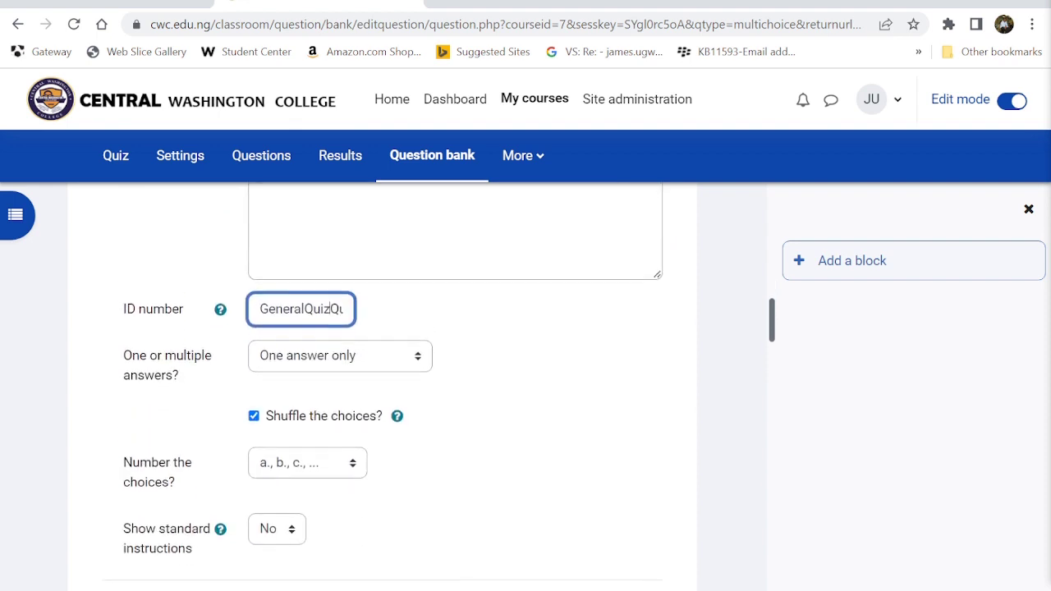
scroll(263, 487, down, 1)
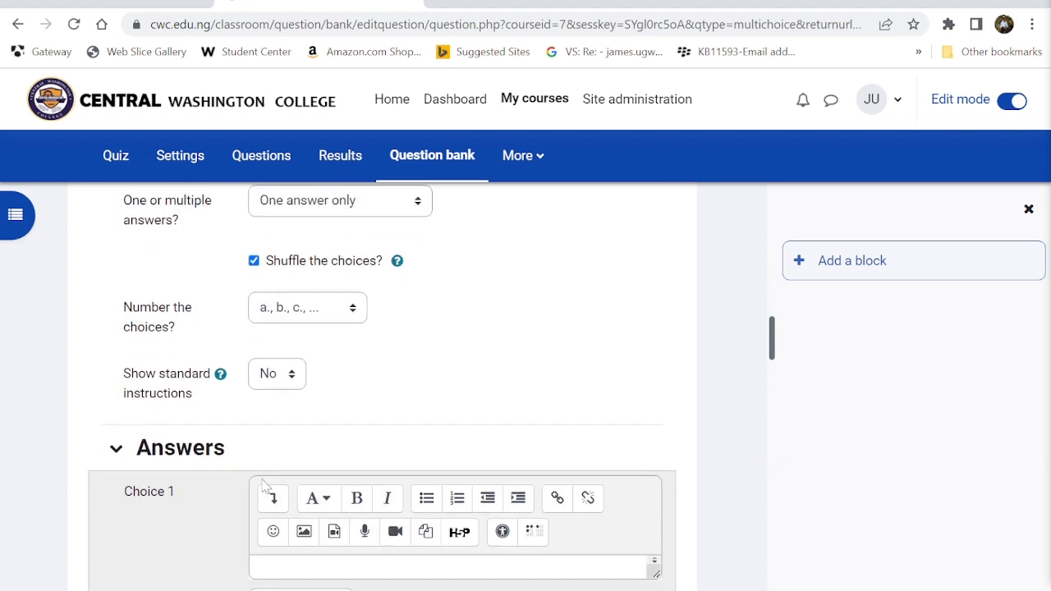
- Enter the first choice and give it the feedback 'Wrong, the correct answer to 2^3 is 8!'
scroll(267, 484, down, 1)
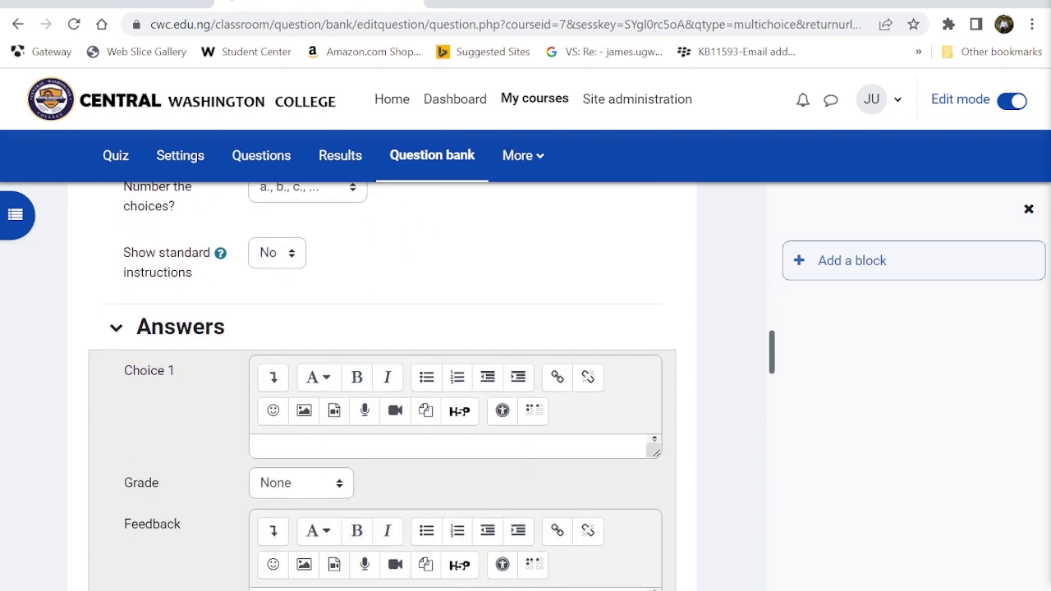
click(267, 448)
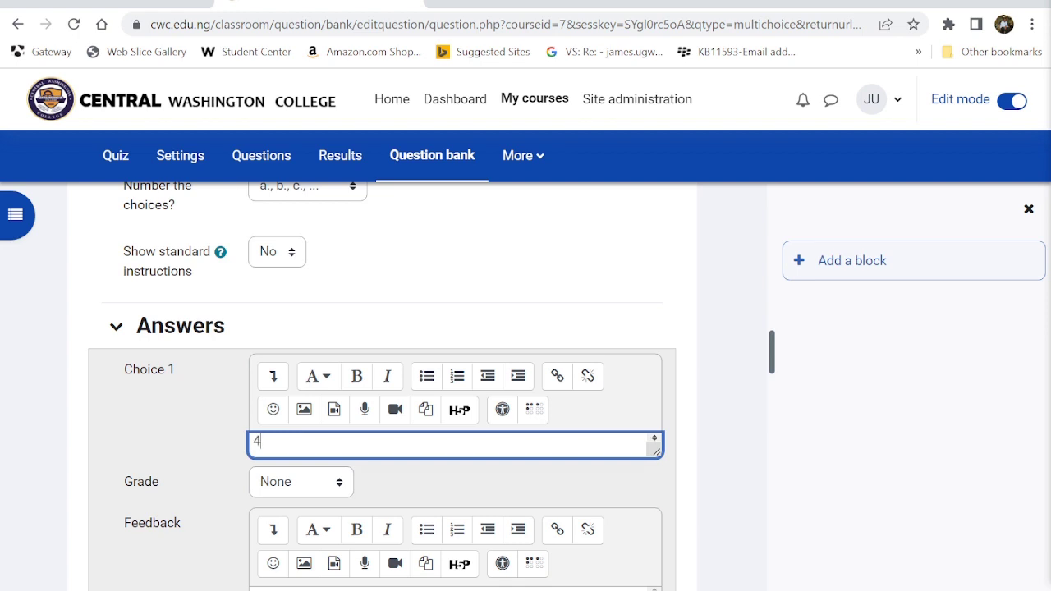
scroll(267, 454, down, 3)
click(267, 395)
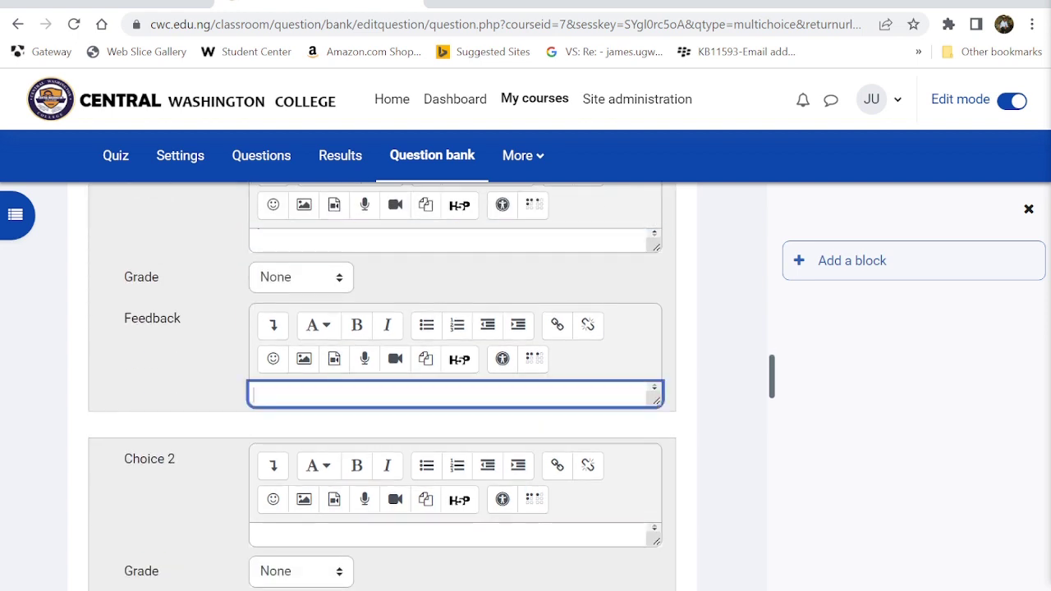
text(Wrong, the correct anwer)
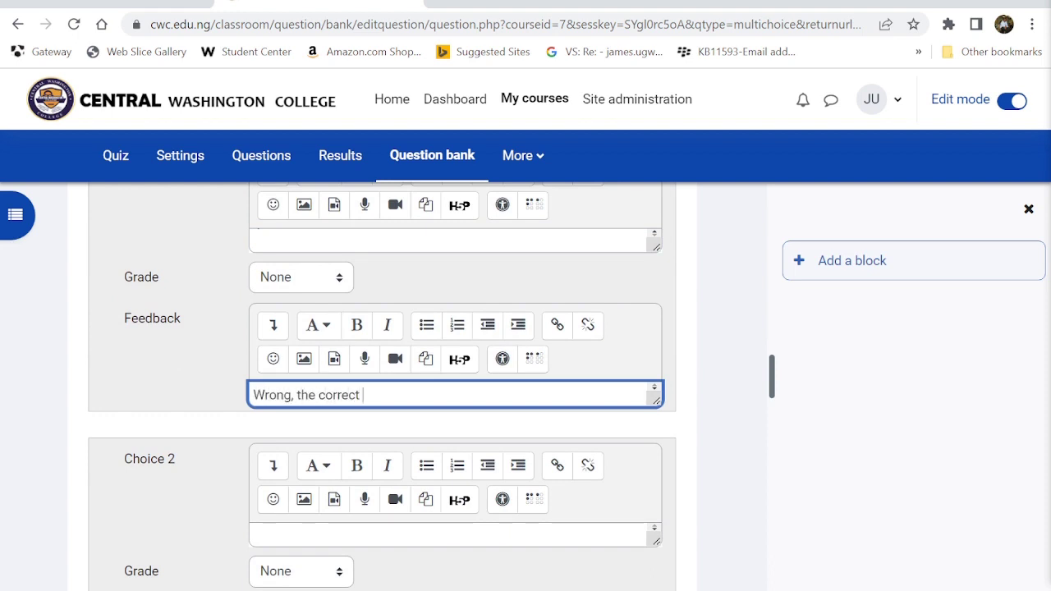
key(BackSpace)
key(BackSpace)
key(BackSpace)
text(ser to)
key(BackSpace)
key(BackSpace)
key(BackSpace)
key(BackSpace)
key(BackSpace)
text(wer to 2^)
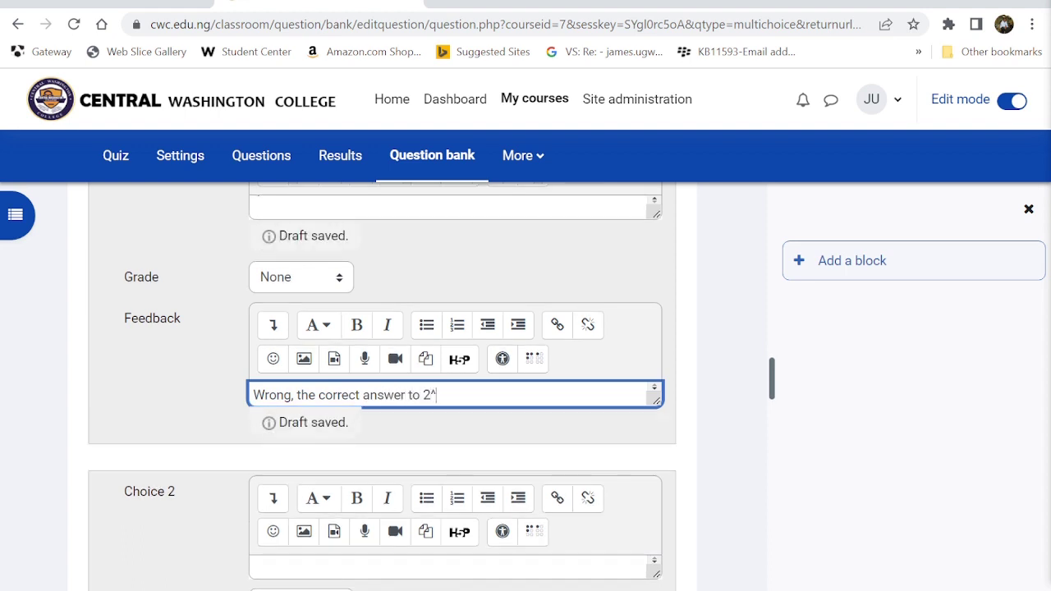
text(3 is)
text( 8)
text(.)
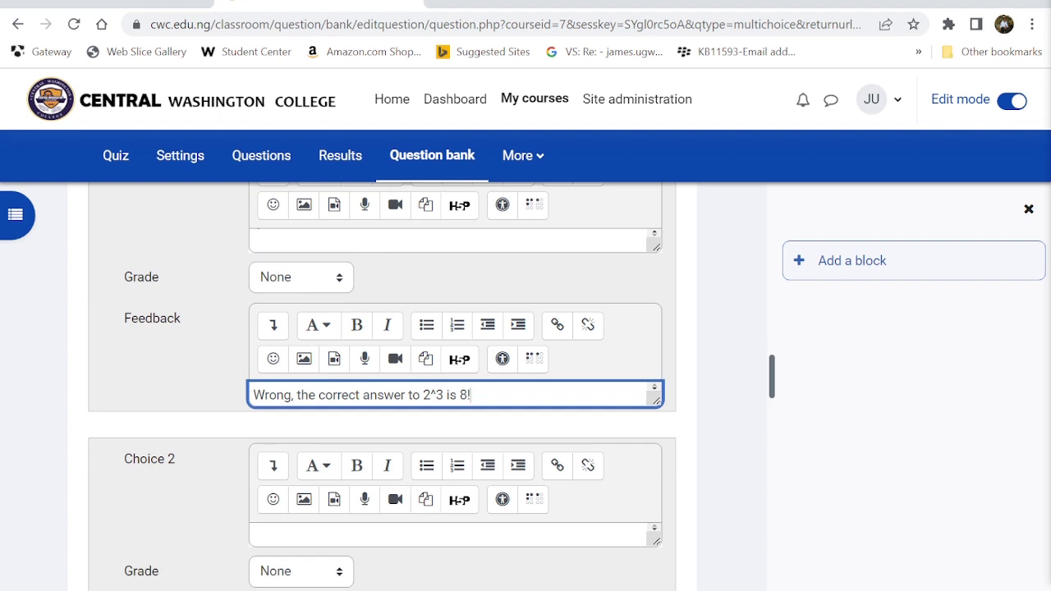
key(ctrl+a)
key(ctrl+c)
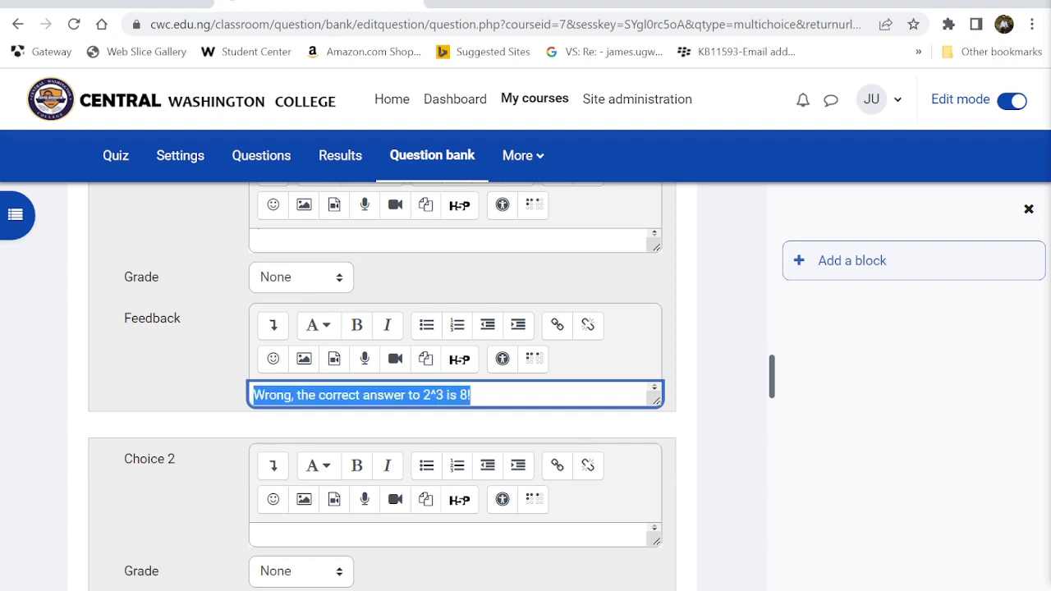
- Enter 8 as Choice 2 with the feedback 'You are correct'
scroll(287, 393, up, 2)
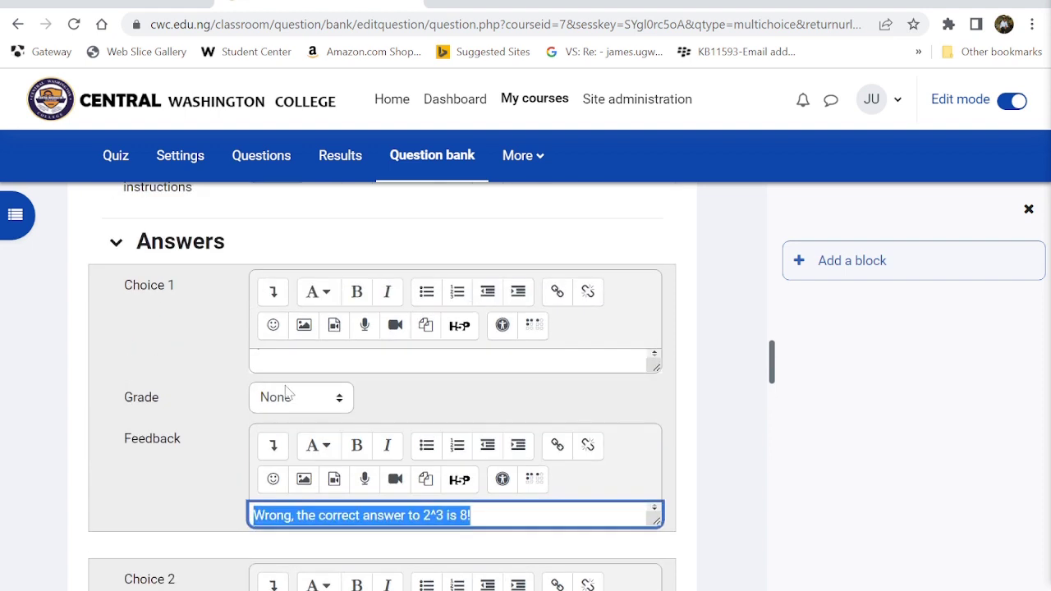
click(284, 361)
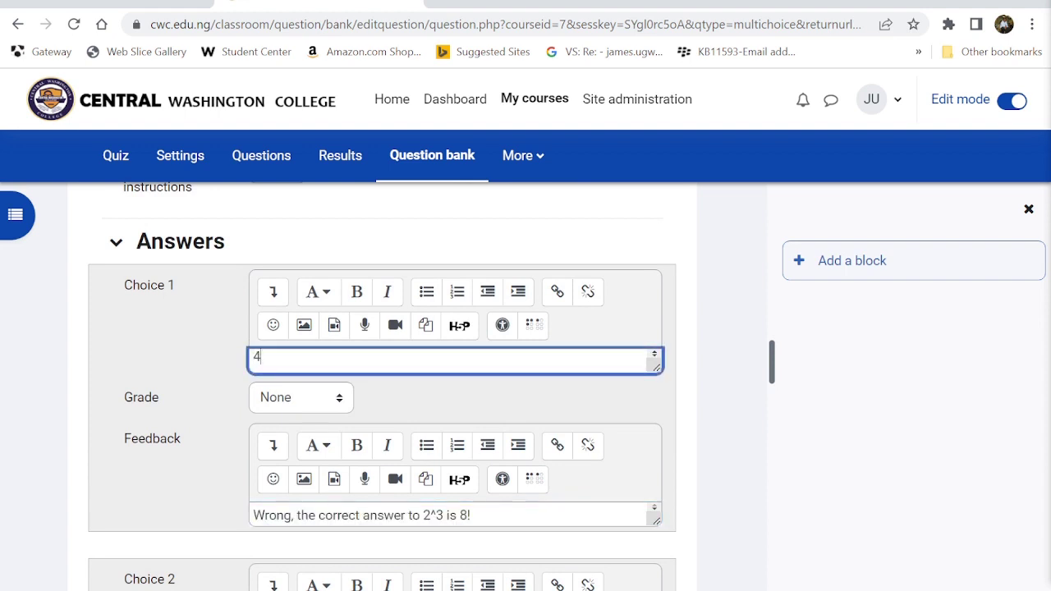
scroll(280, 369, down, 5)
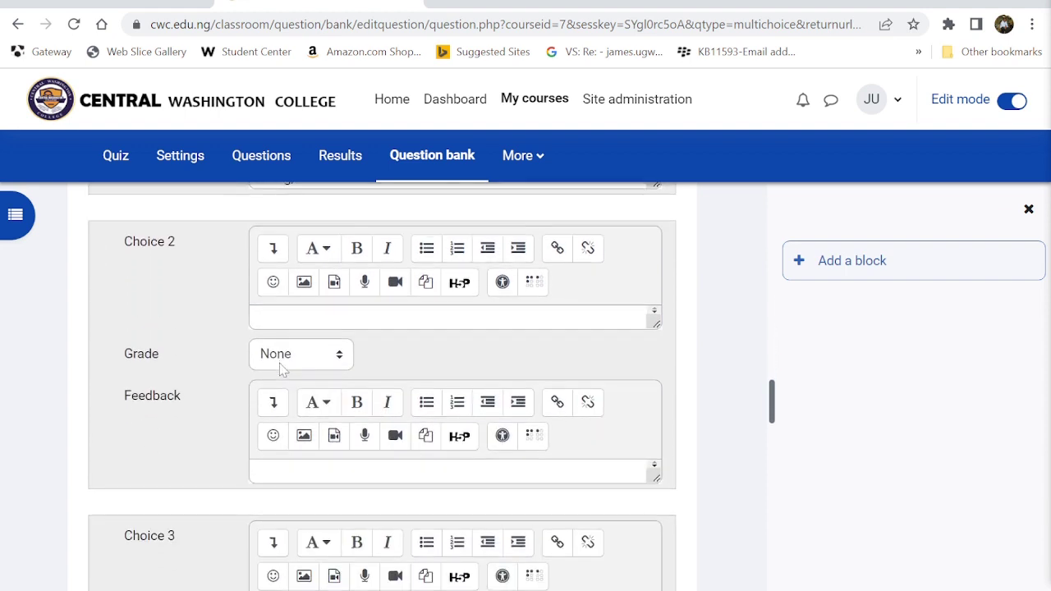
click(279, 319)
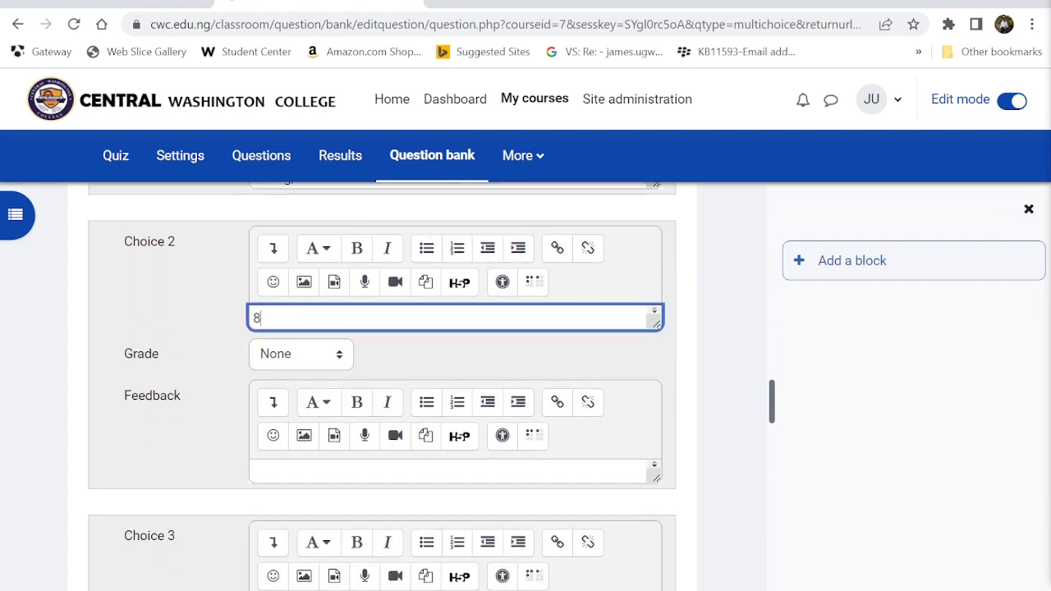
text(8)
click(260, 472)
key(ctrl+v)
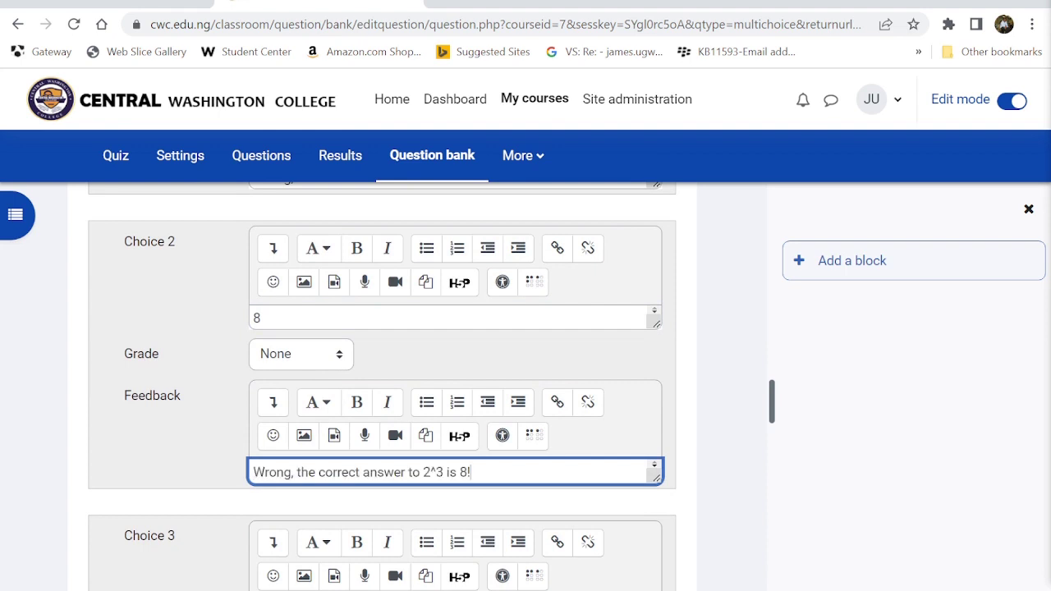
drag(253, 473, 292, 472)
text(You)
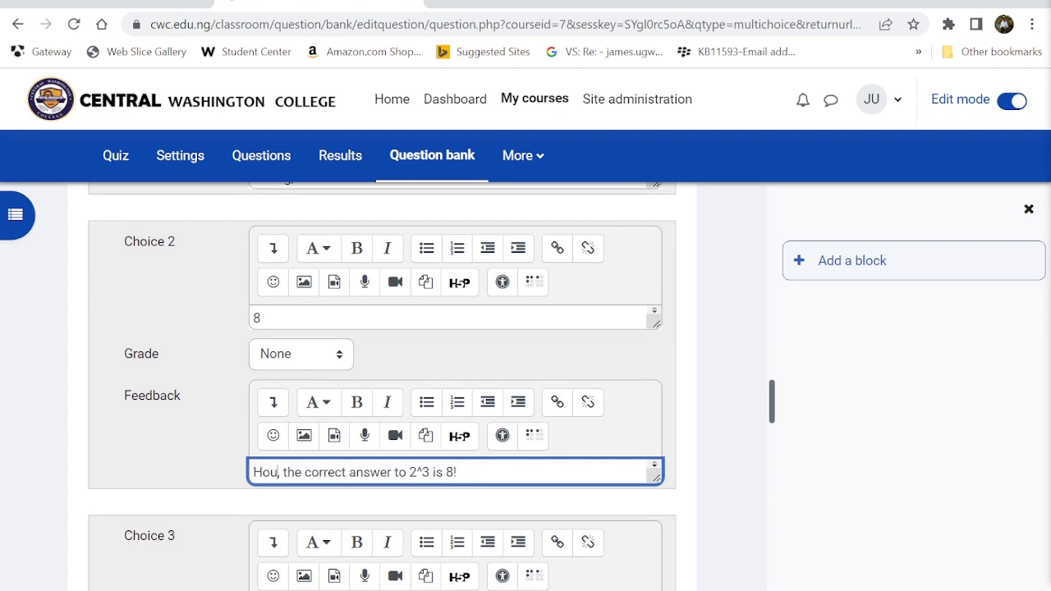
key(BackSpace)
key(BackSpace)
key(BackSpace)
text(You are correct,)
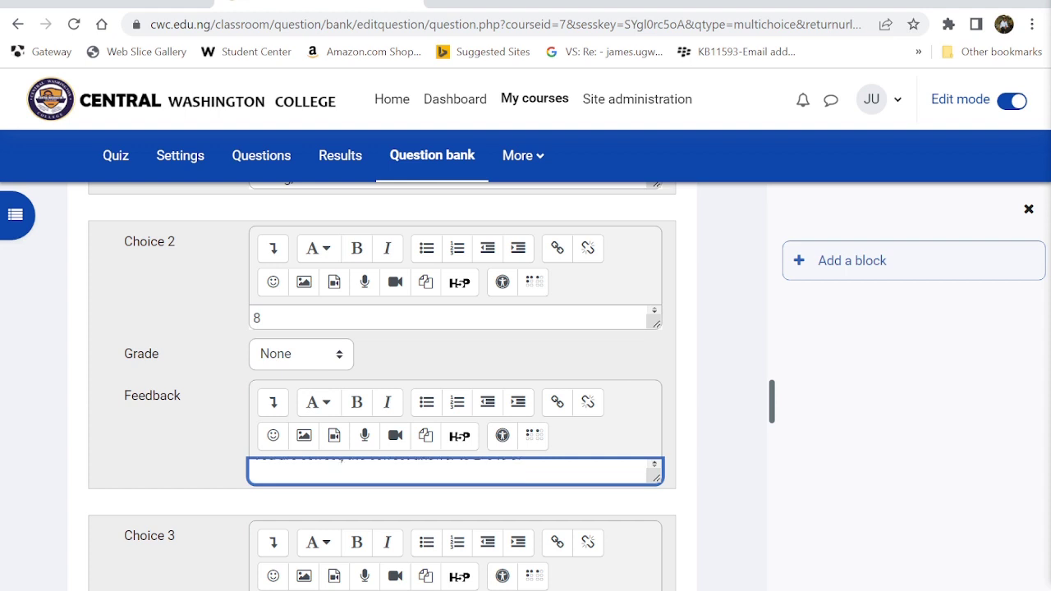
- Fill in the remaining choices and paste the wrong-answer feedback into each of their Feedback boxes
scroll(276, 417, down, 3)
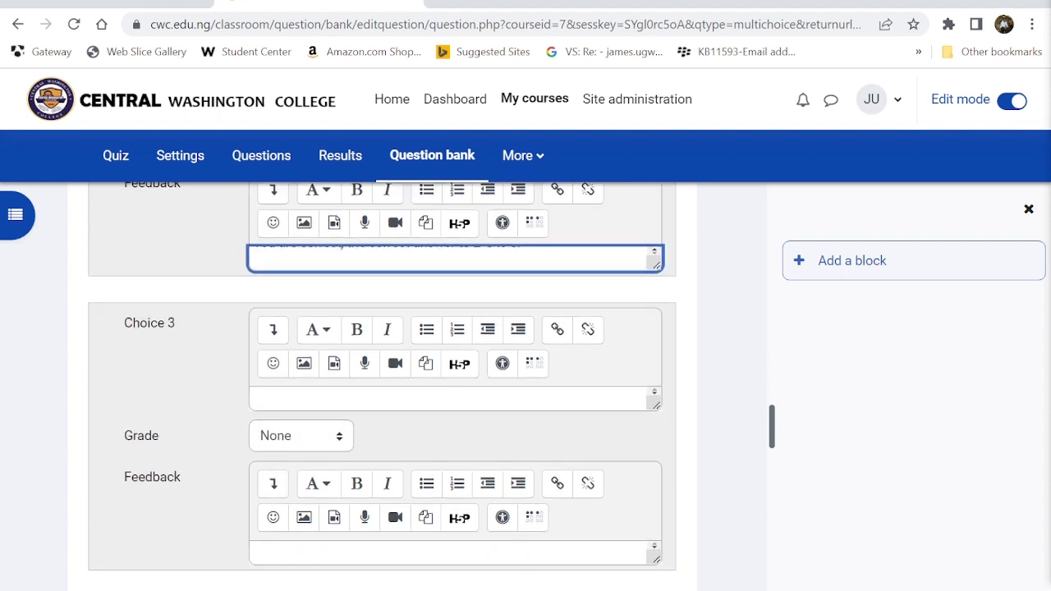
click(276, 400)
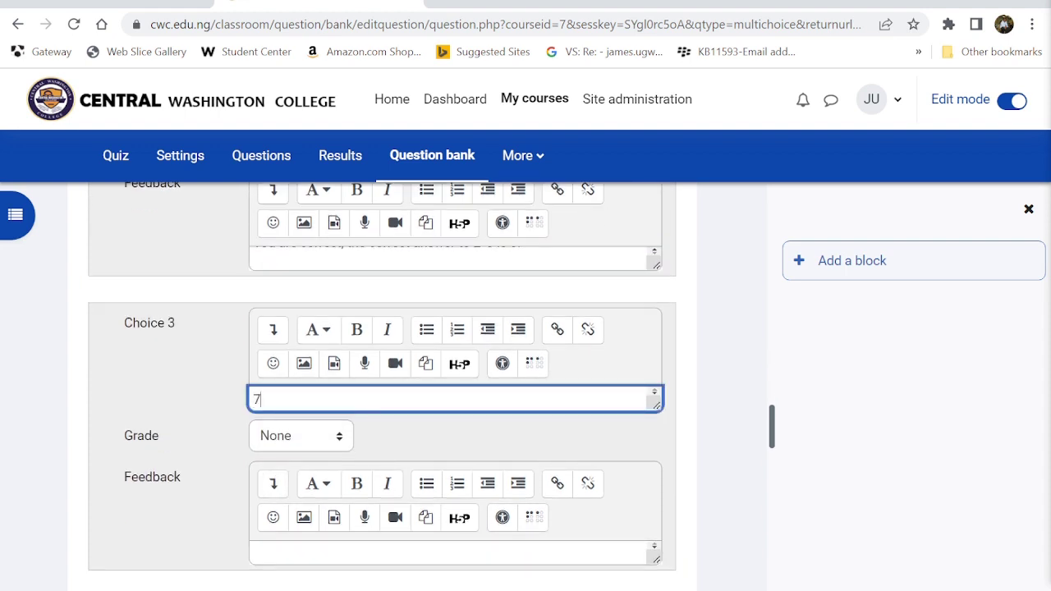
click(265, 549)
key(ctrl+v)
scroll(265, 550, down, 1)
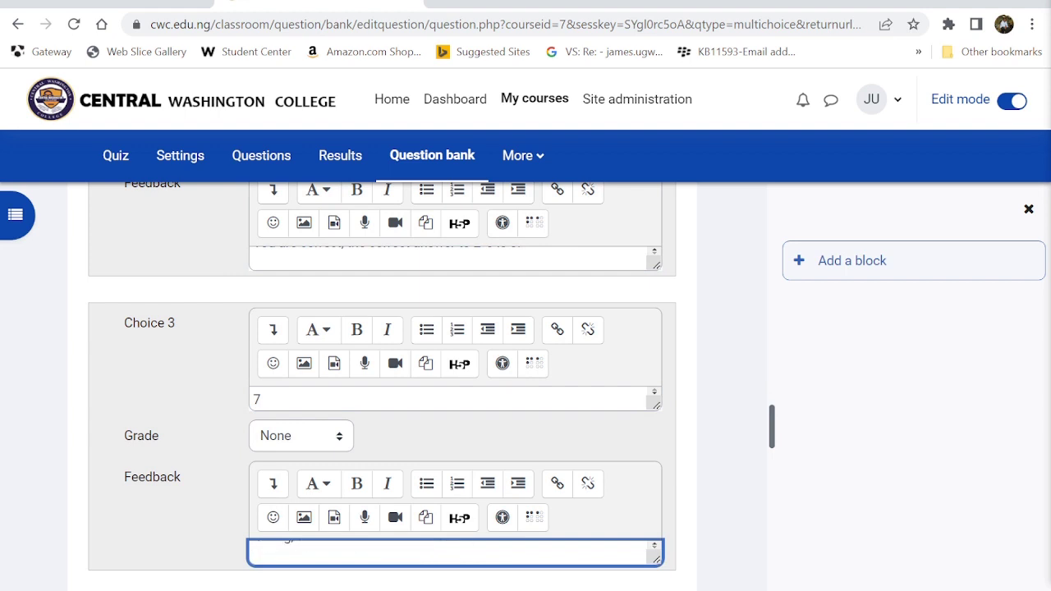
scroll(265, 549, down, 3)
click(279, 462)
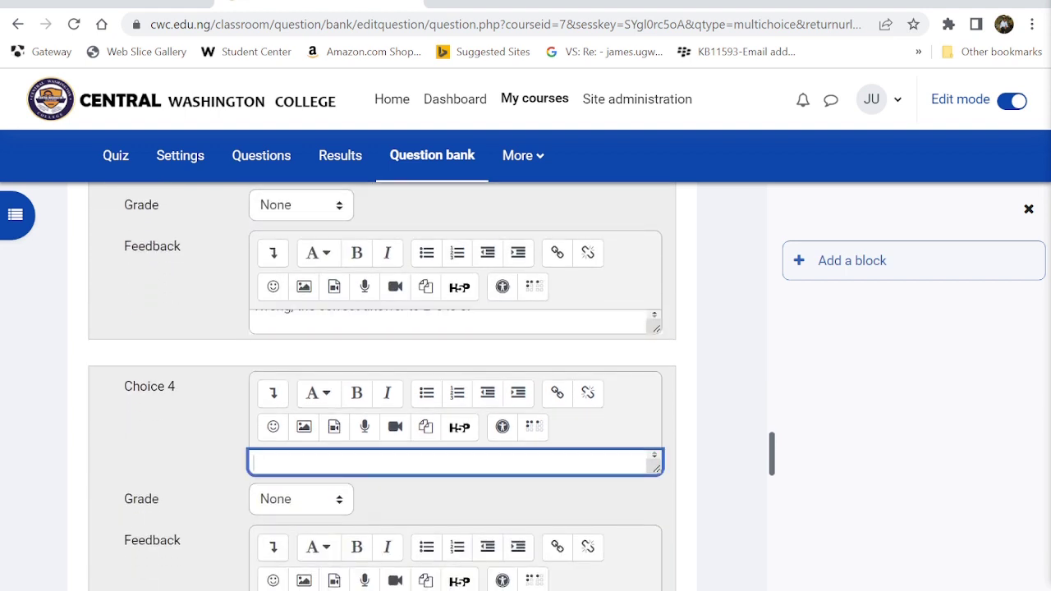
scroll(279, 462, down, 3)
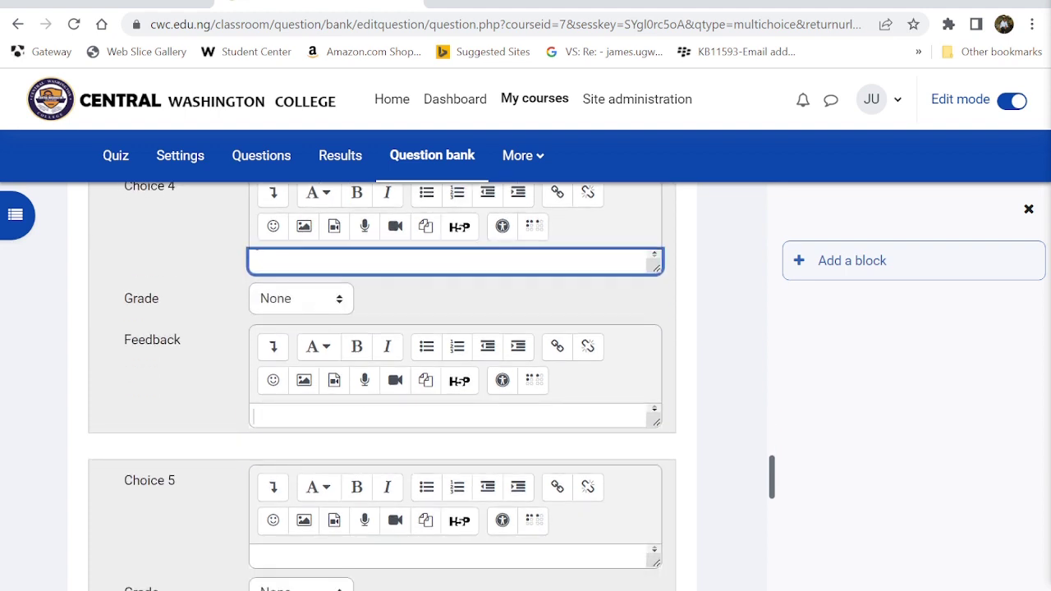
click(280, 416)
key(ctrl+v)
scroll(279, 417, down, 3)
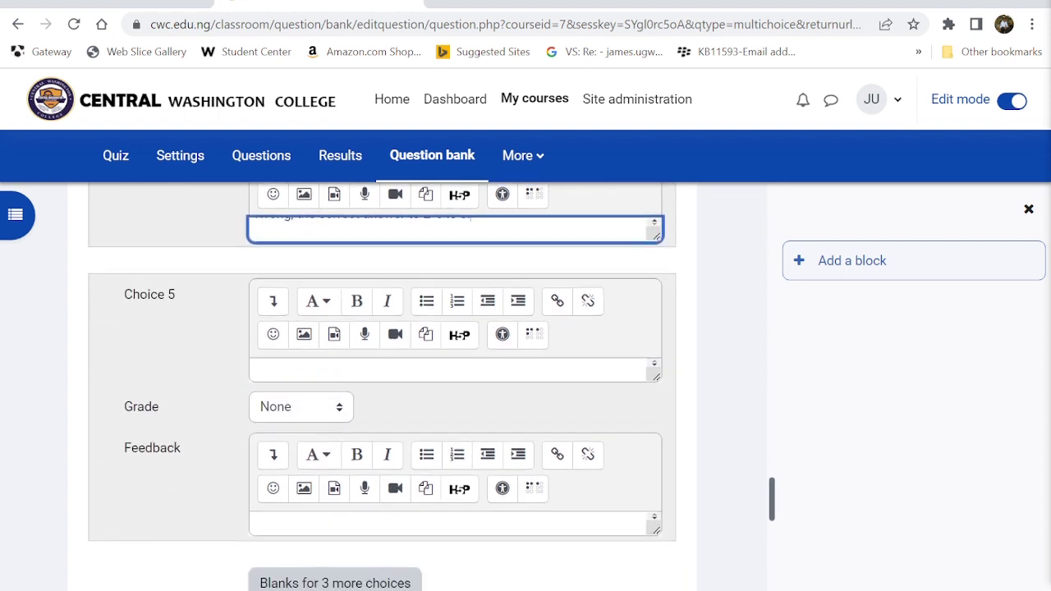
click(279, 368)
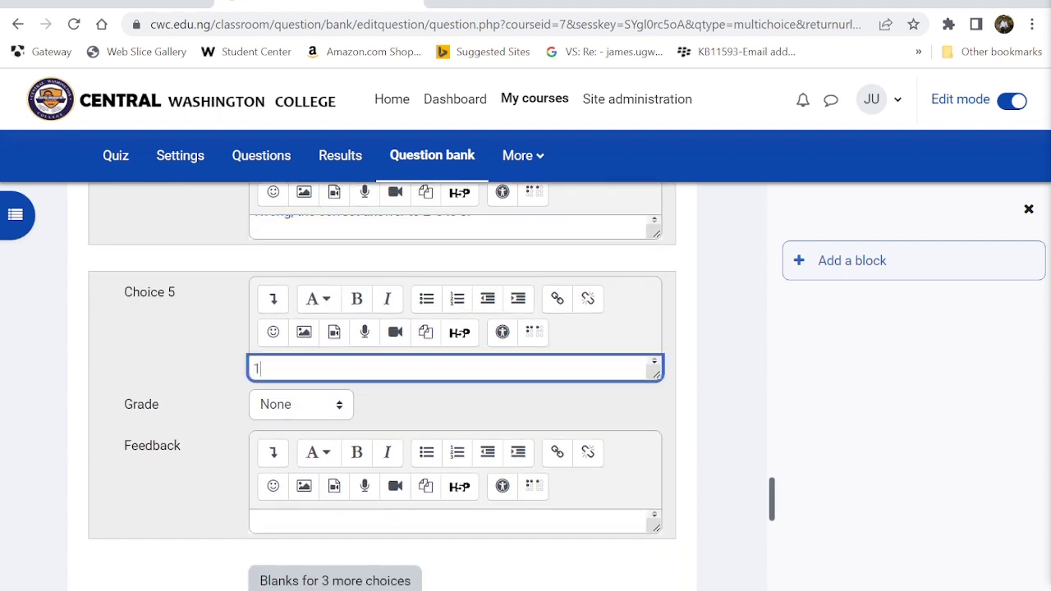
scroll(280, 368, down, 1)
click(282, 522)
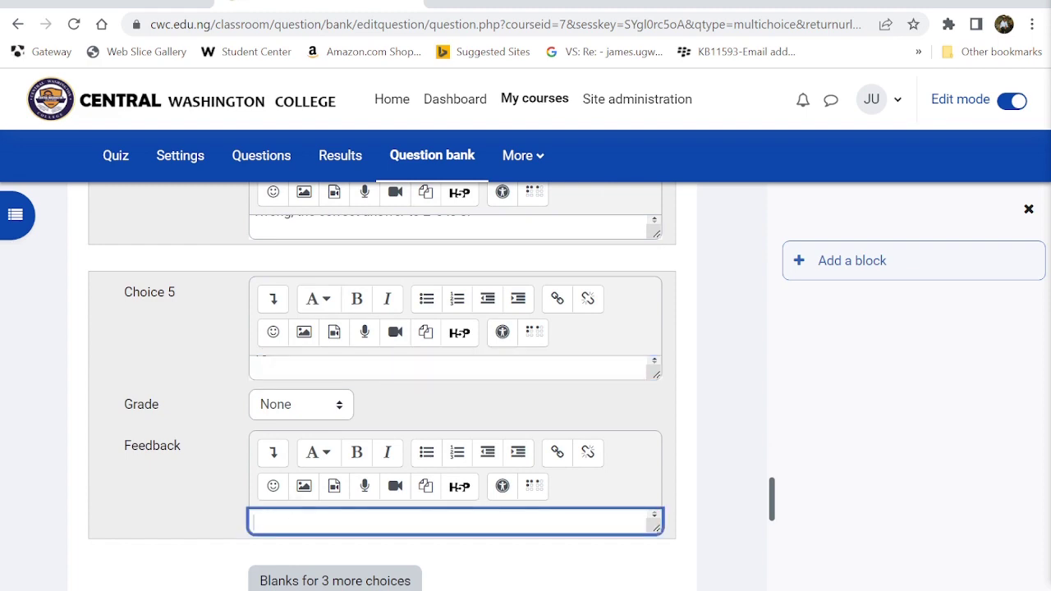
key(ctrl+v)
scroll(279, 526, down, 7)
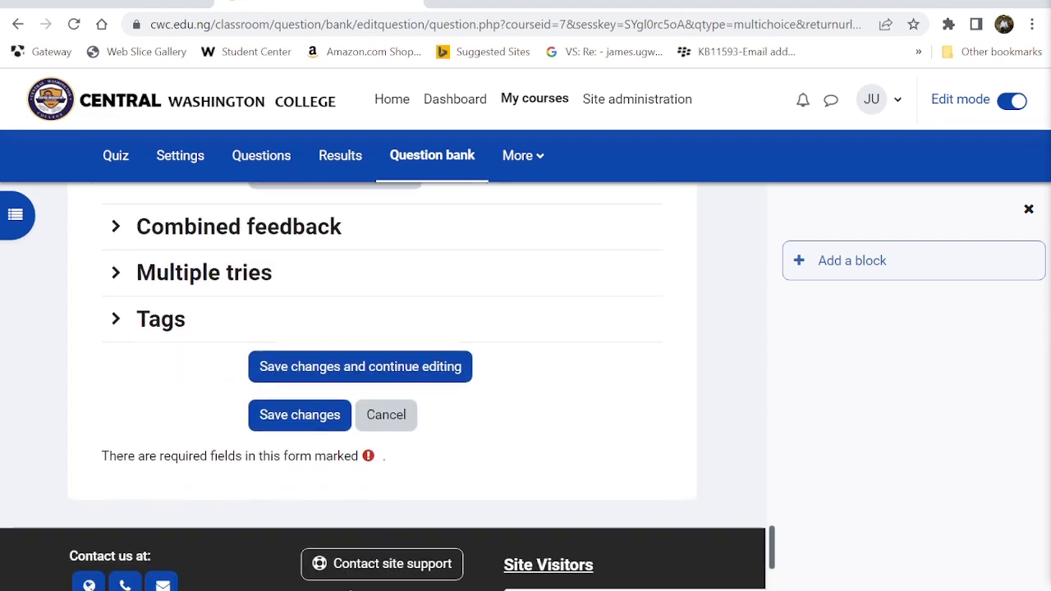
scroll(279, 531, up, 7)
scroll(279, 533, up, 6)
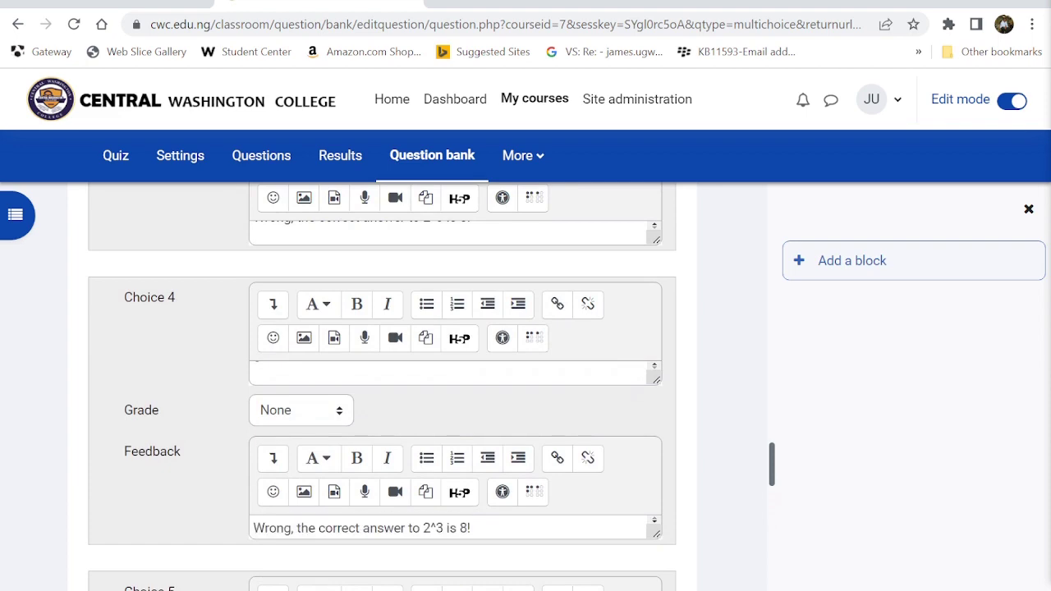
- Grade answer 8 at 100% and save the question 'What is 2^3?'
scroll(279, 534, up, 5)
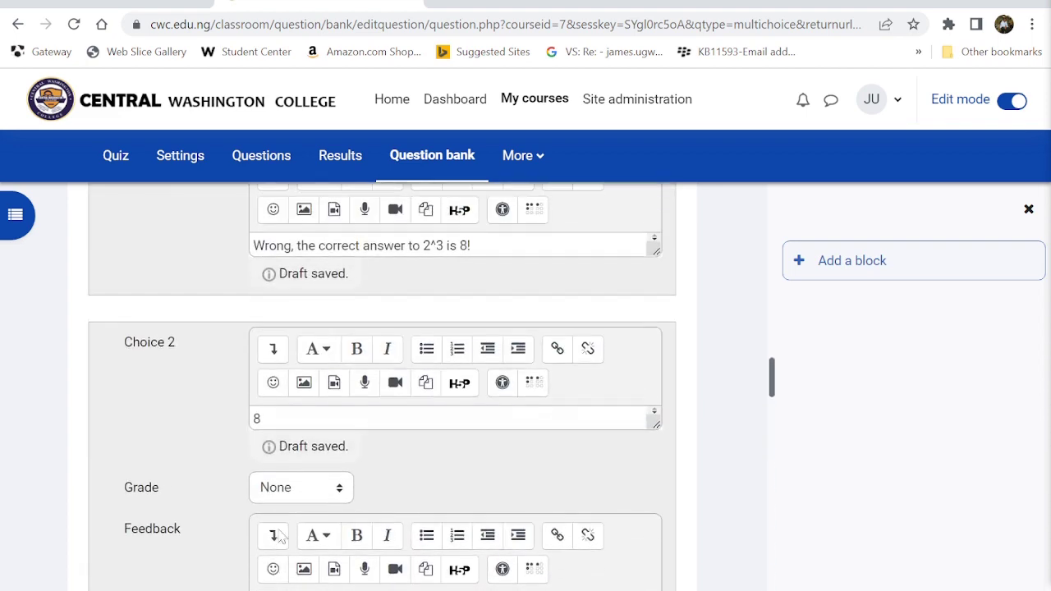
click(295, 495)
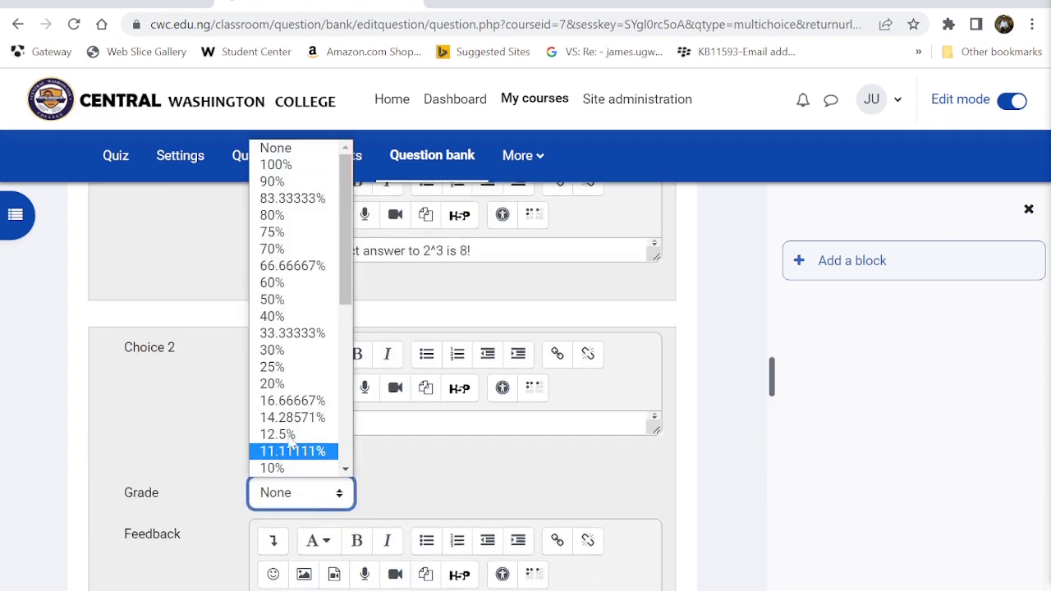
click(279, 165)
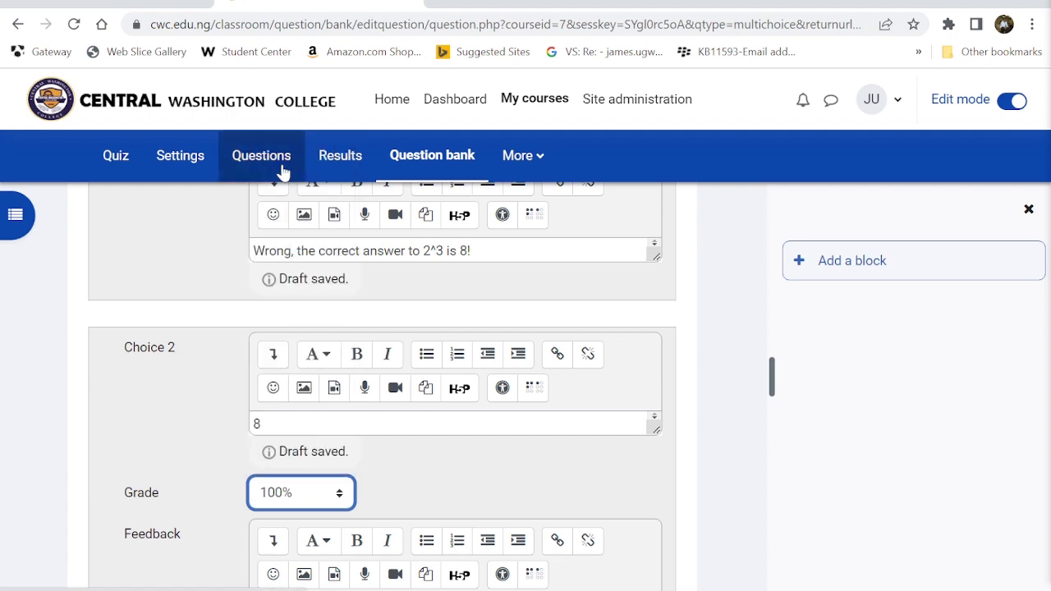
scroll(380, 425, down, 15)
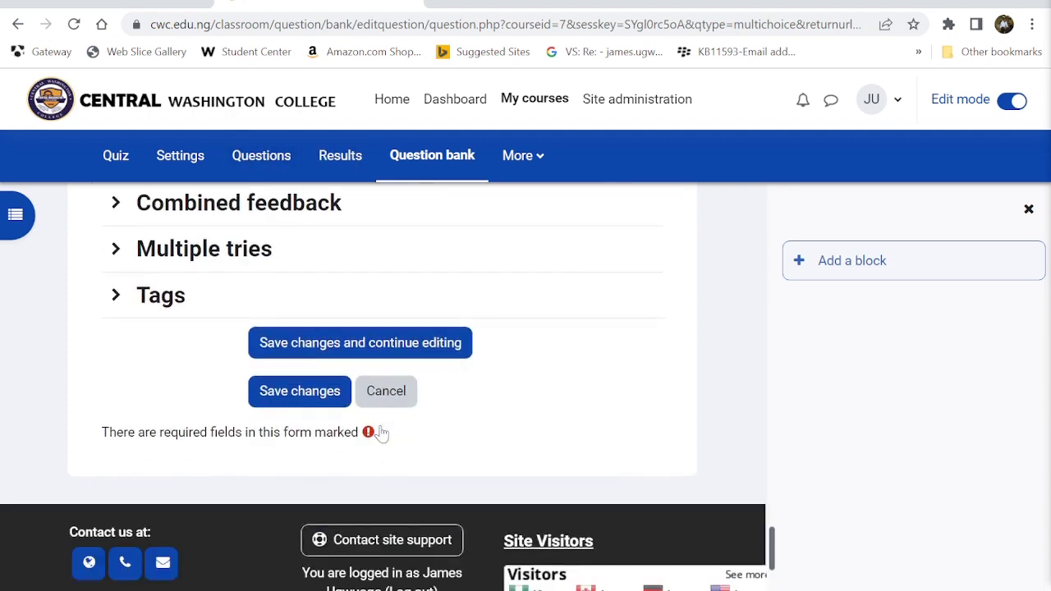
click(299, 393)
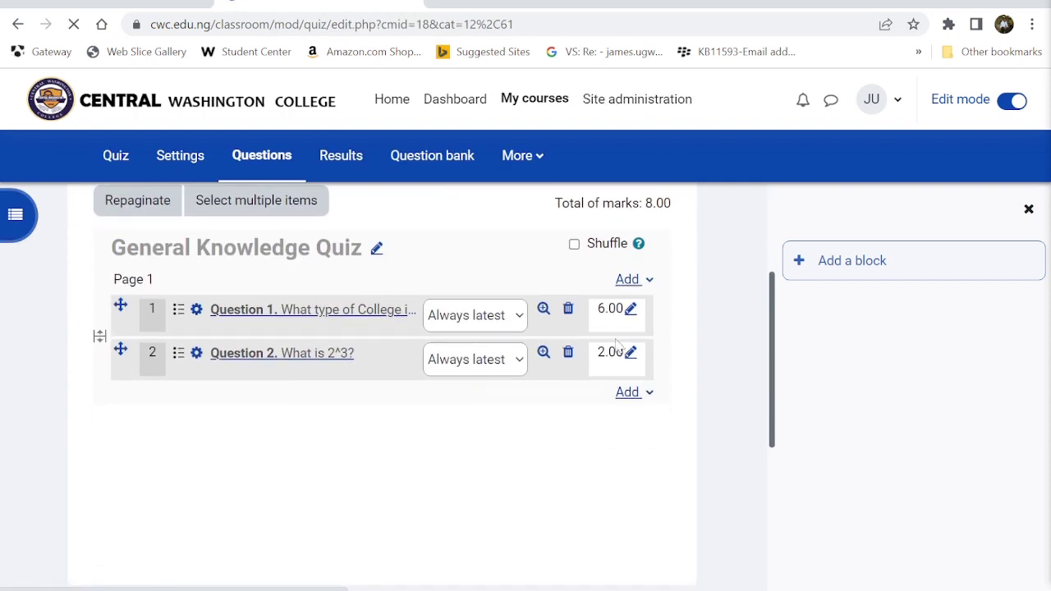
- Add a new 'Drag and drop into text' question to Quiz 101
click(628, 394)
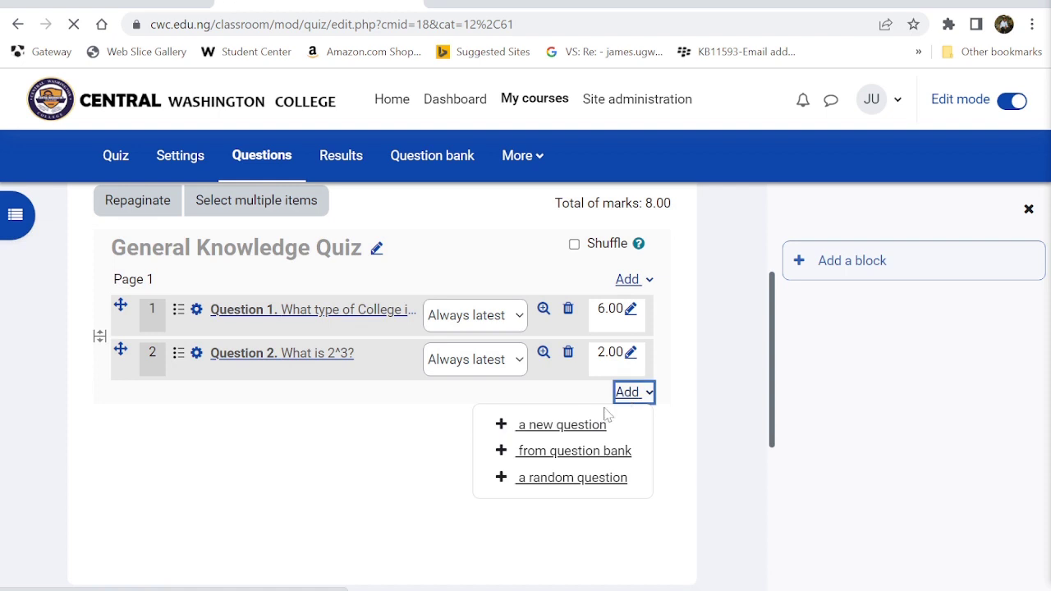
click(570, 424)
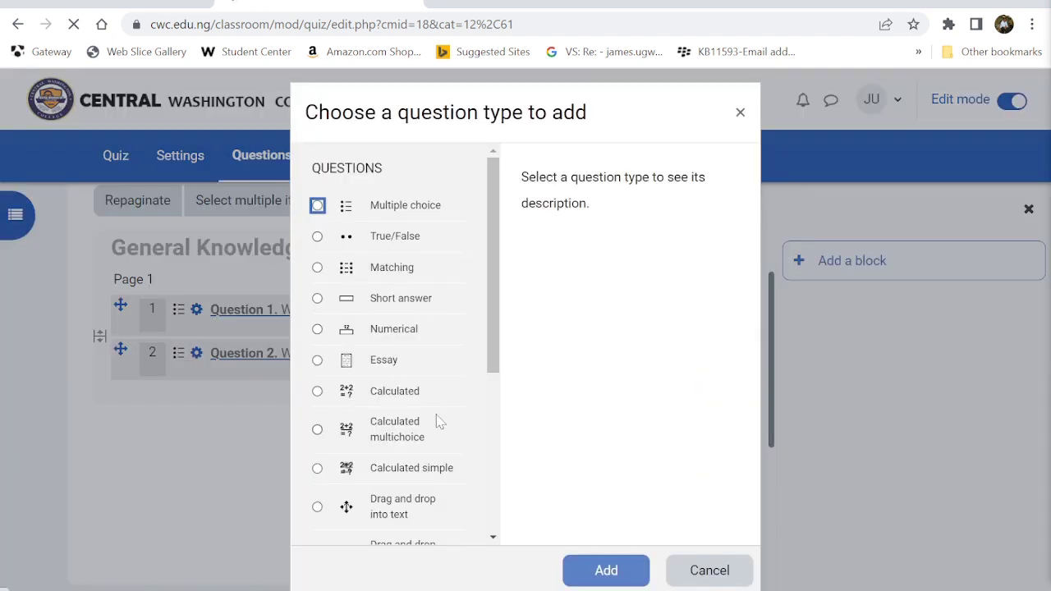
scroll(439, 420, down, 3)
scroll(438, 421, down, 2)
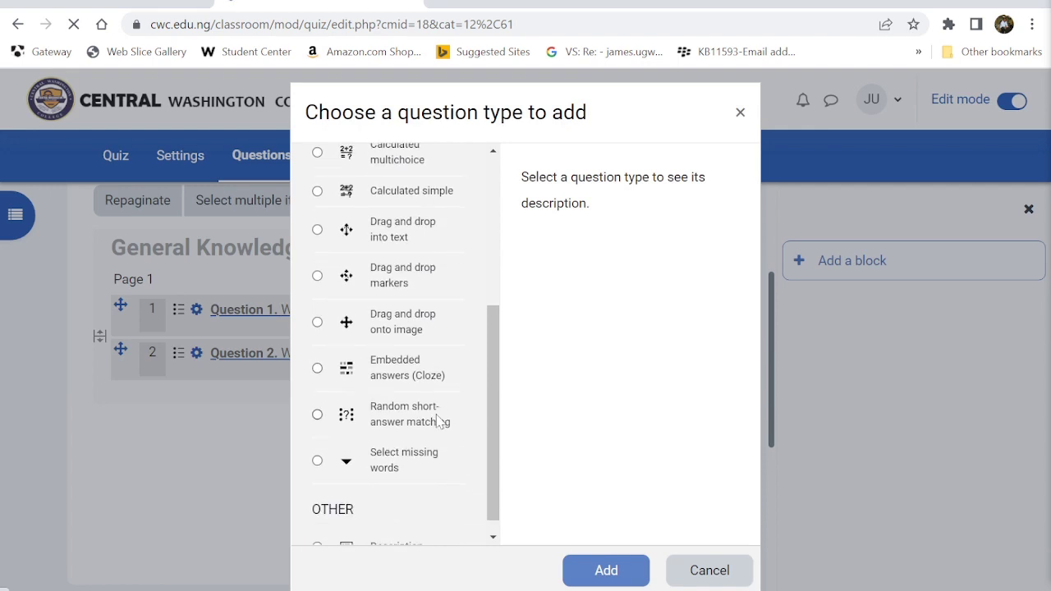
click(402, 235)
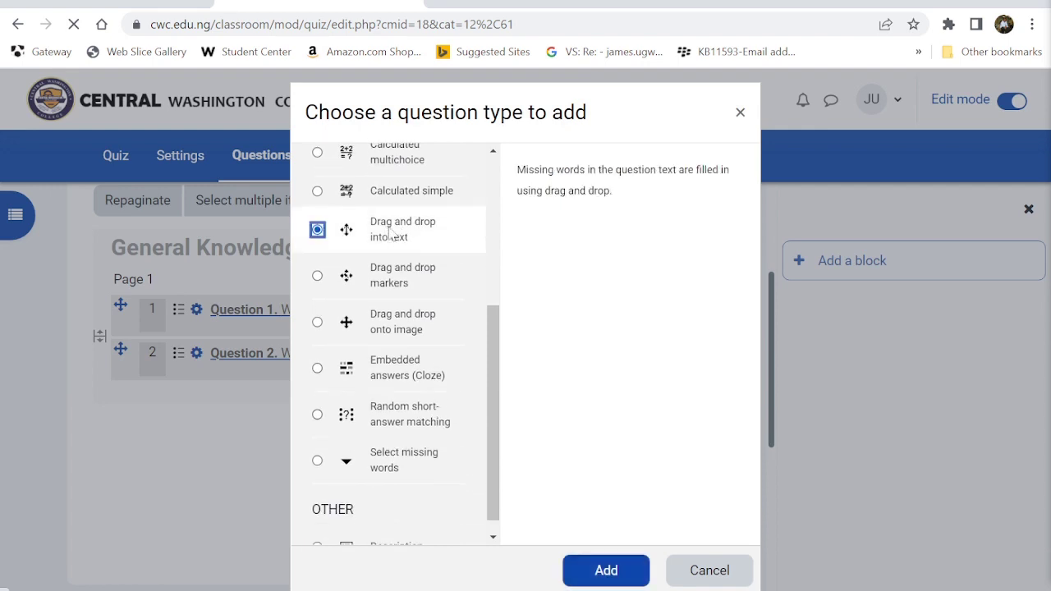
click(600, 566)
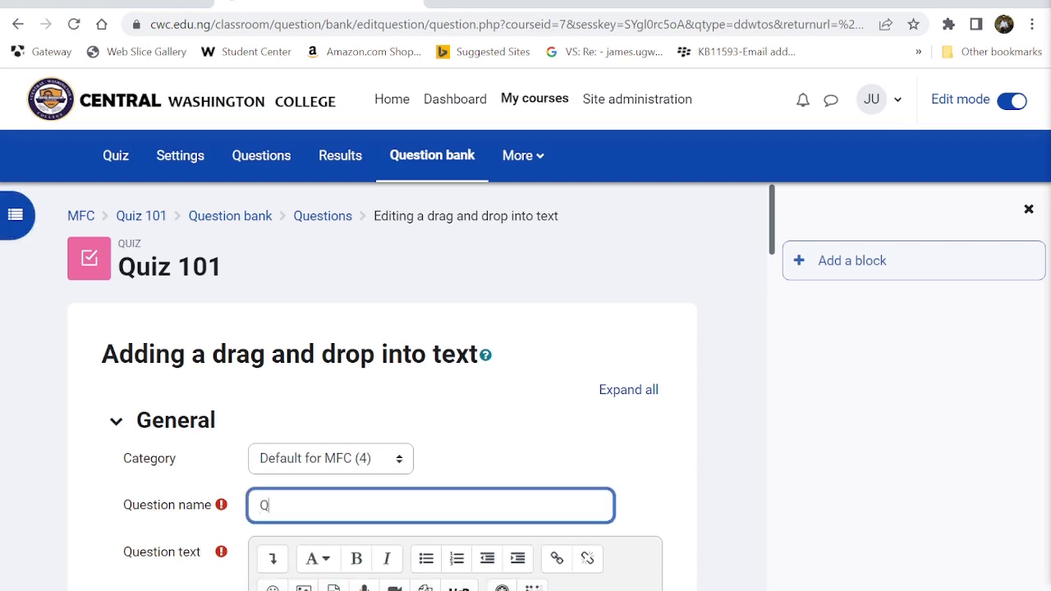
- Name the question 'Question 3.', start its text 'What is the capital of', and set default mark 2
text(Question 3.)
scroll(419, 386, down, 4)
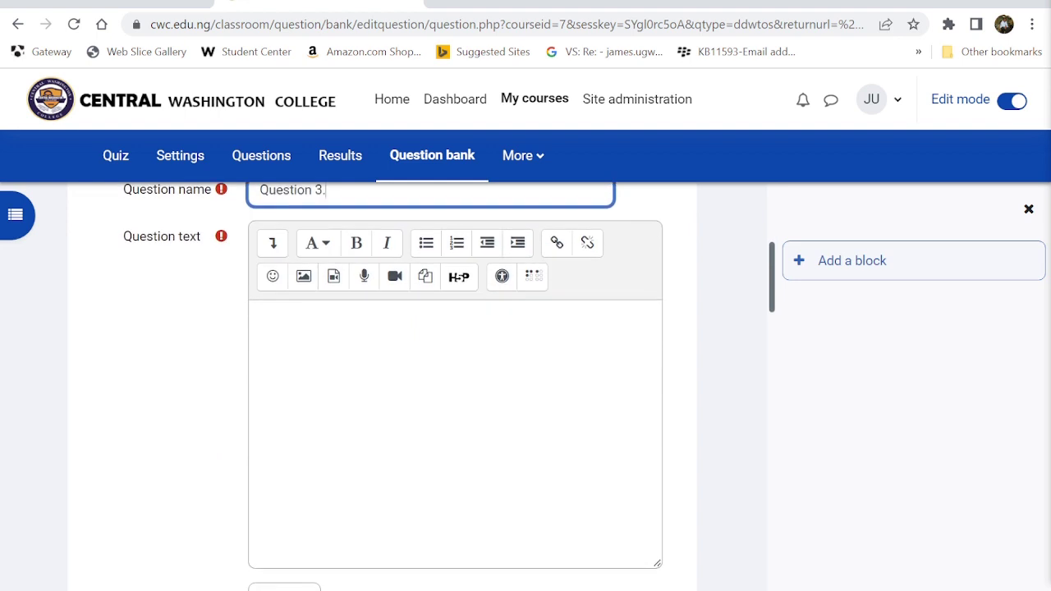
click(329, 345)
scroll(324, 374, up, 1)
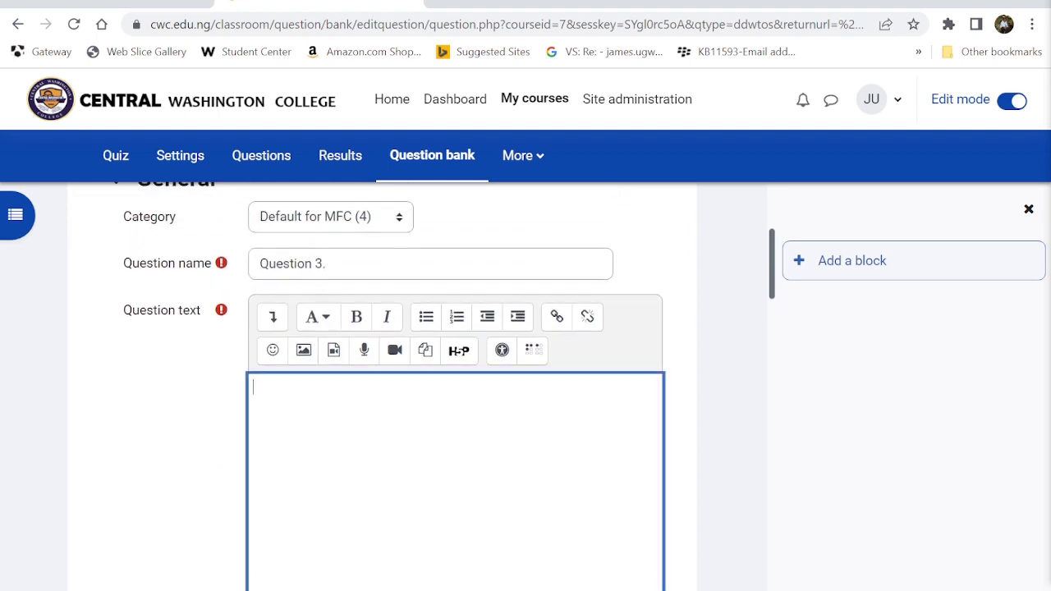
text(What is the ca)
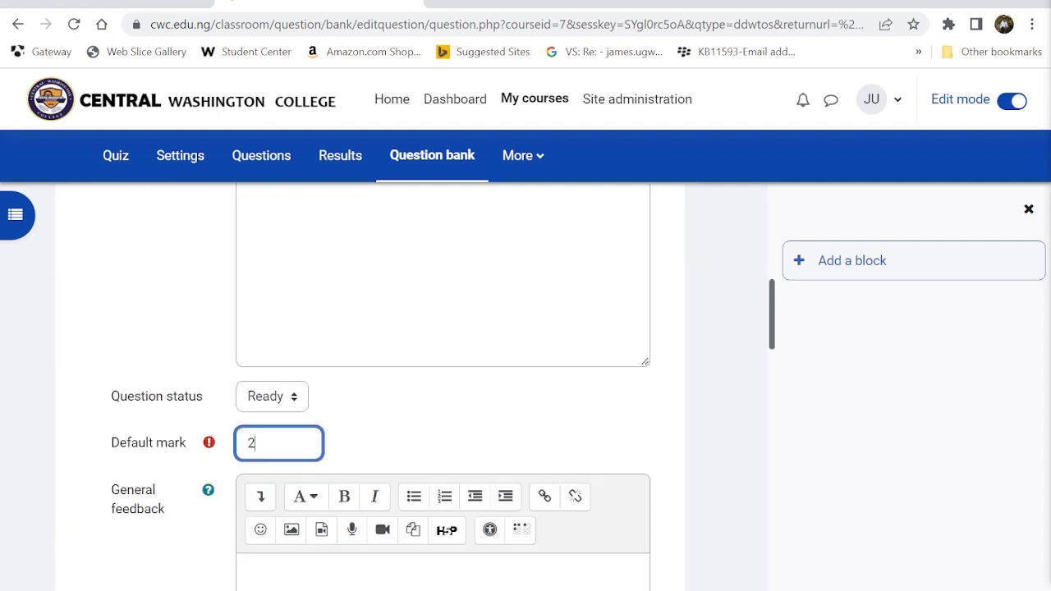
scroll(443, 369, down, 3)
click(444, 345)
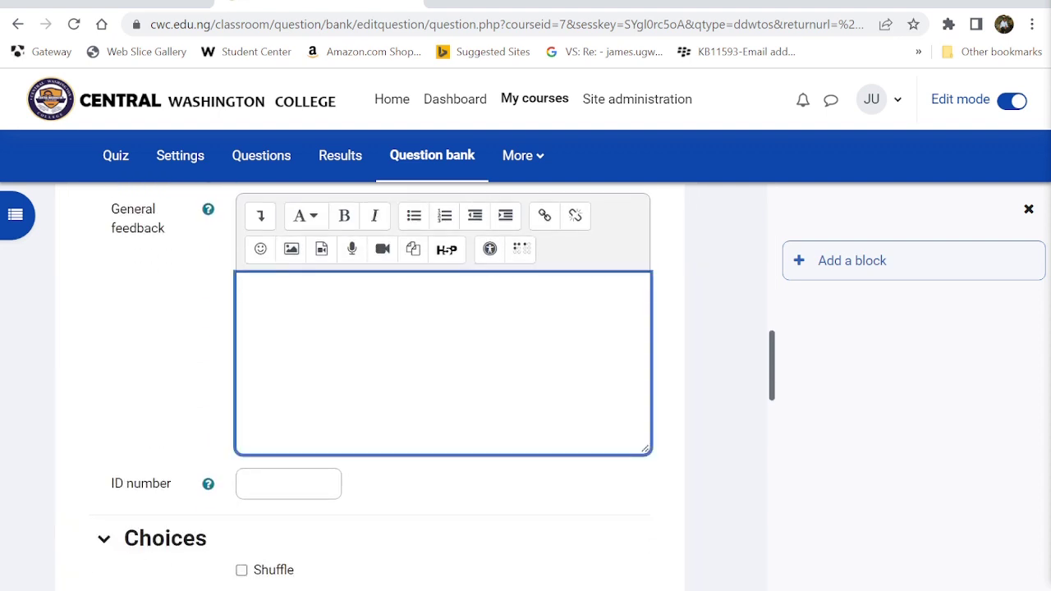
scroll(311, 365, down, 3)
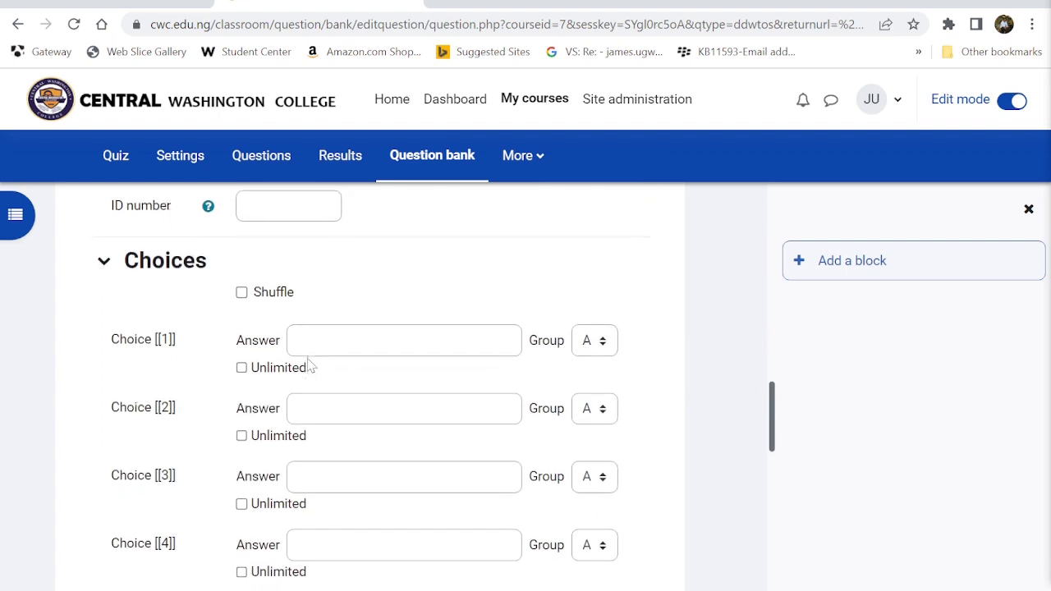
- Turn on Shuffle and enter the first two choices, Enugu and Abuja
click(403, 338)
scroll(403, 369, down, 2)
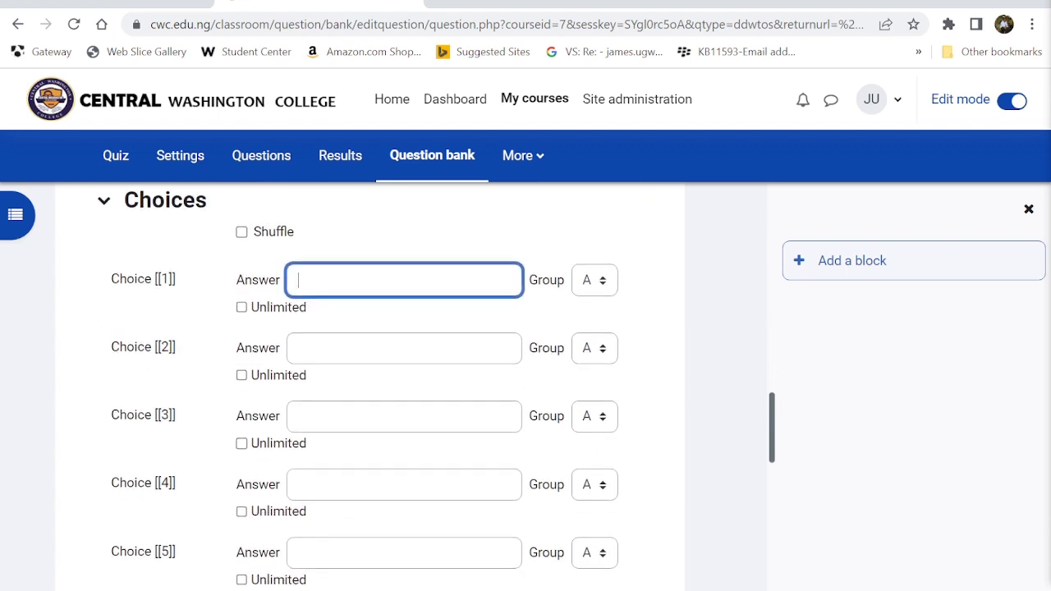
scroll(404, 369, down, 1)
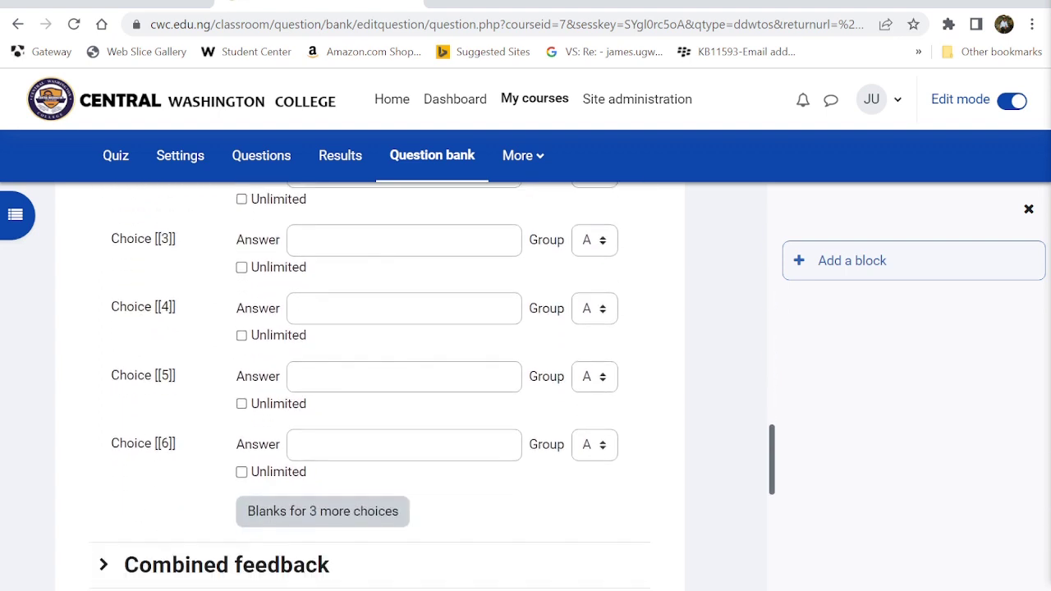
scroll(301, 336, up, 3)
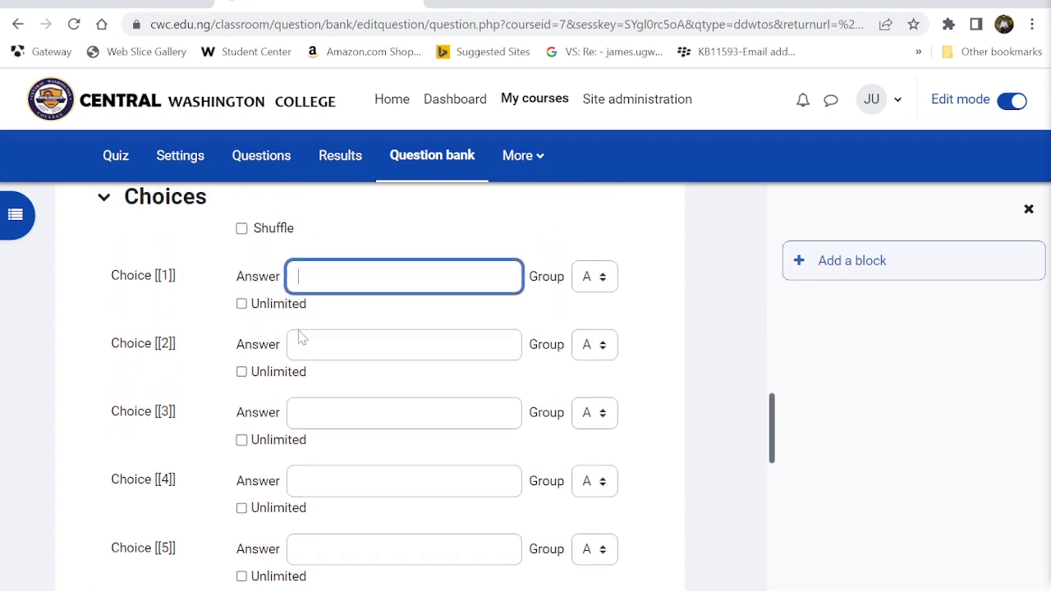
click(243, 240)
key(Tab)
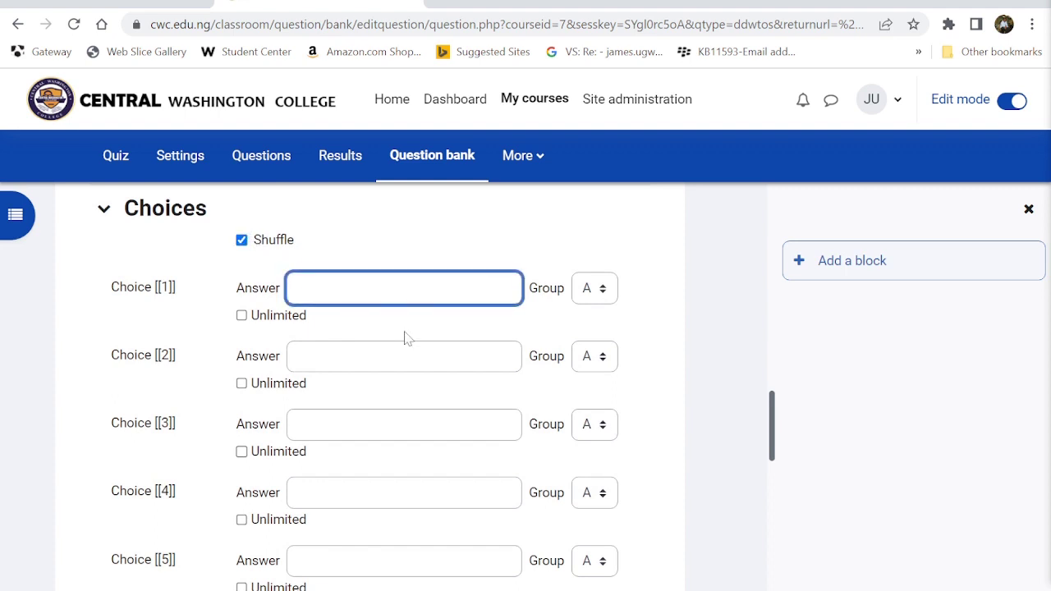
text(Enjugu)
click(394, 357)
click(603, 293)
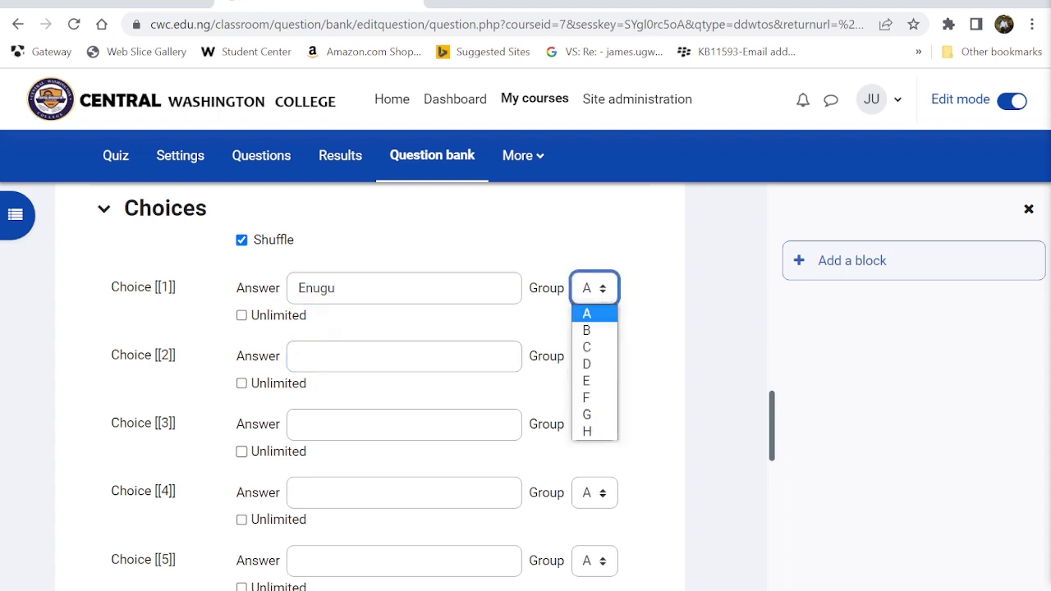
click(386, 357)
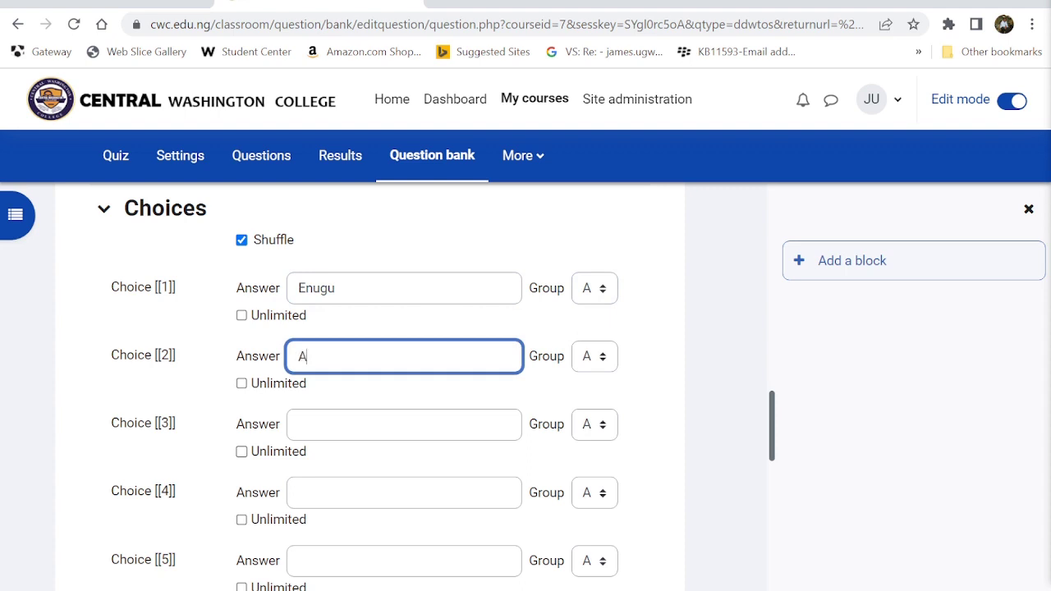
text(Abuja)
- Enter choices 3–6: Owerri, Sokoto, Katsina and Ikeja
click(298, 424)
text(Owerri)
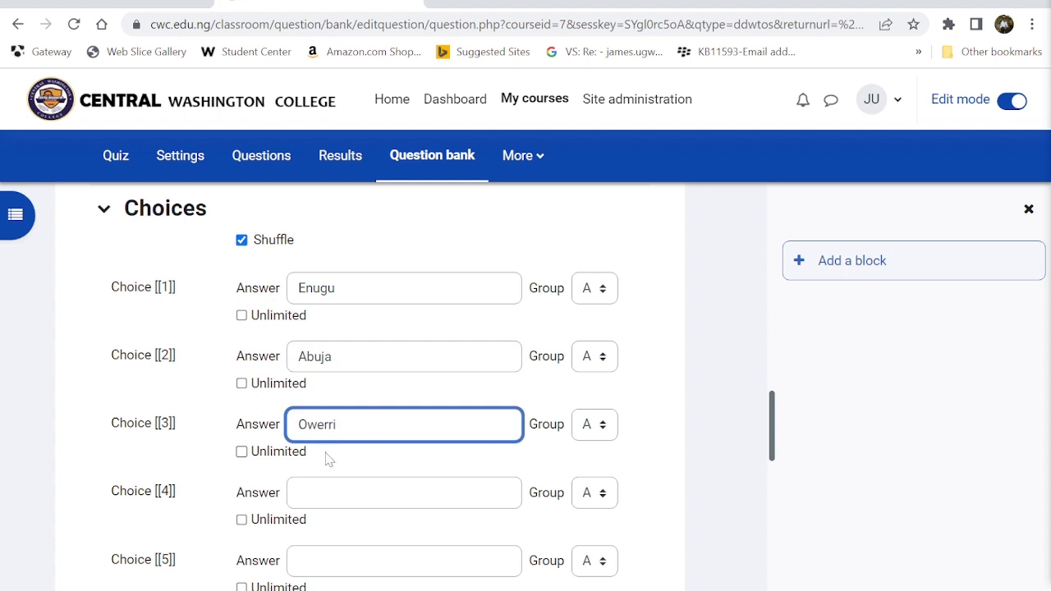
click(324, 493)
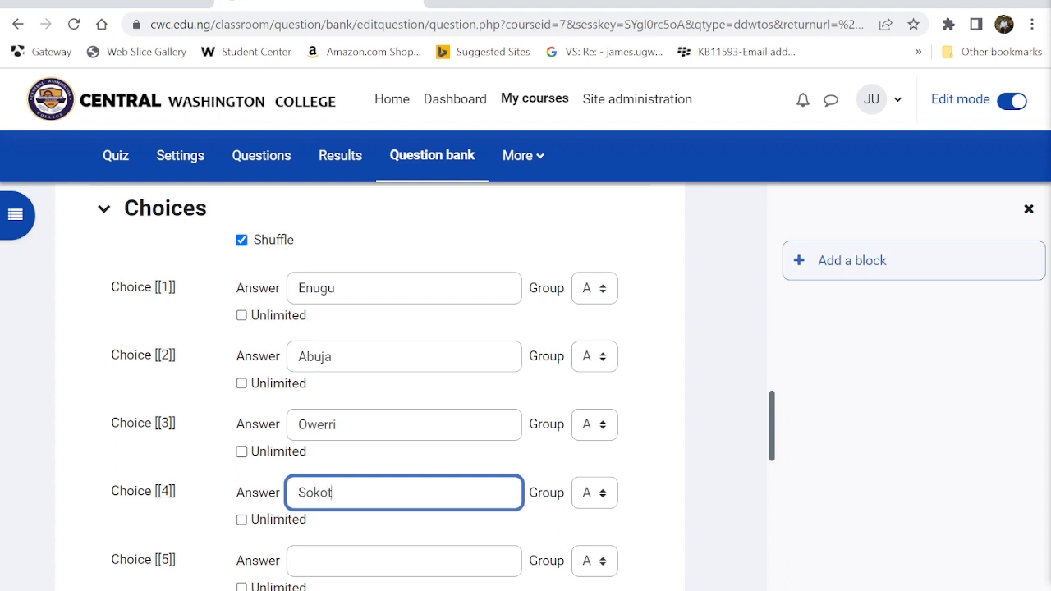
scroll(312, 505, up, 1)
text(Sokoto)
scroll(392, 507, down, 5)
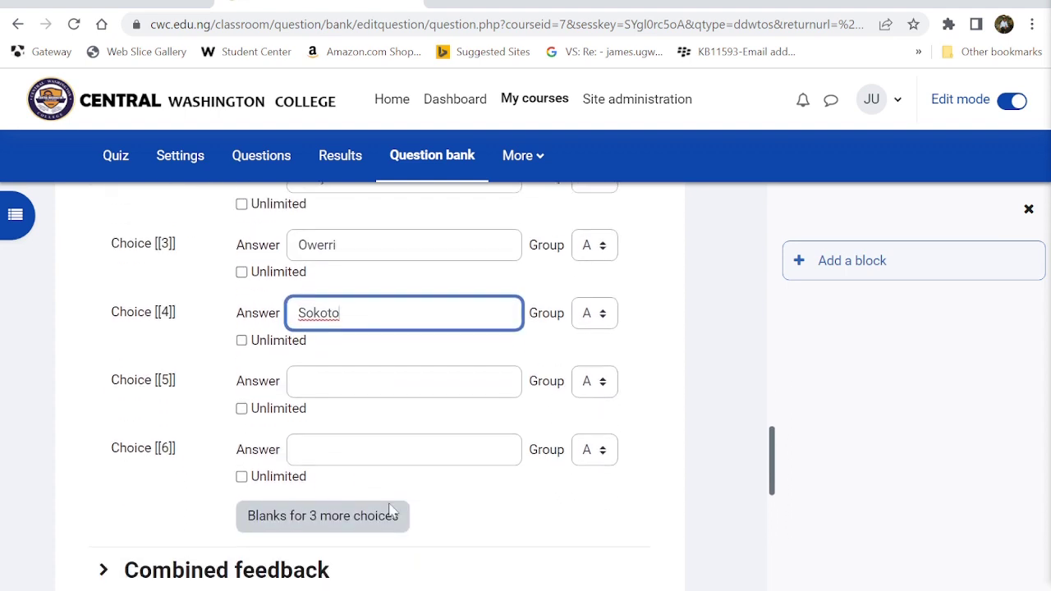
click(336, 376)
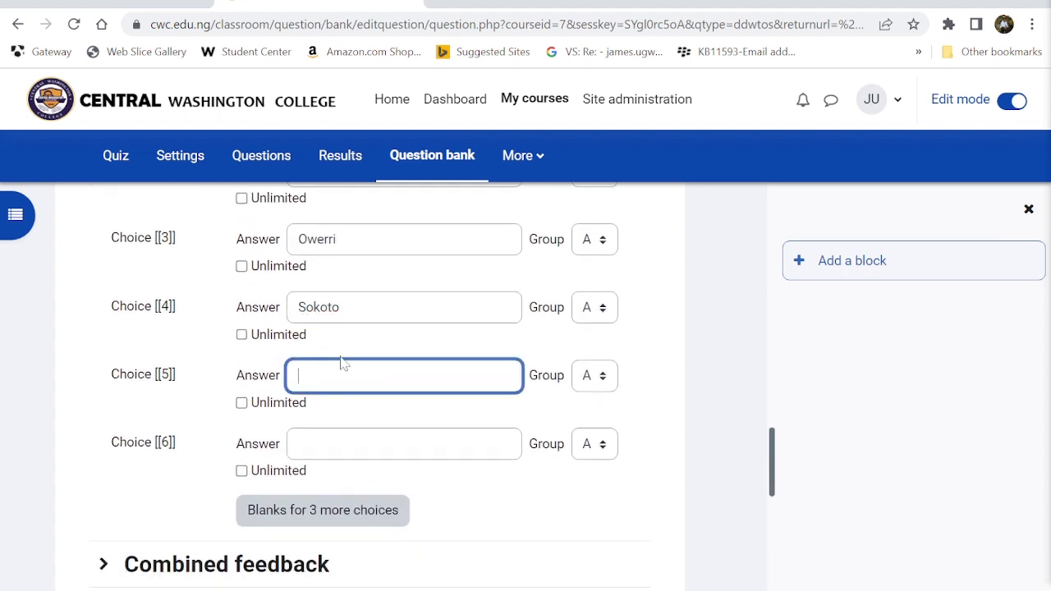
text(Katsina)
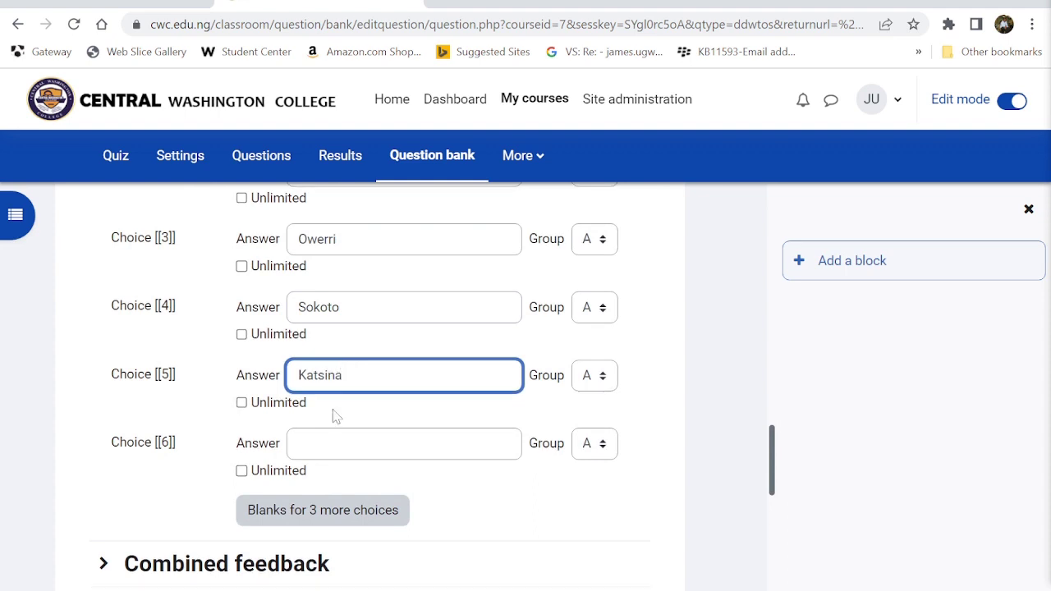
click(336, 443)
scroll(327, 450, down, 1)
scroll(327, 454, up, 2)
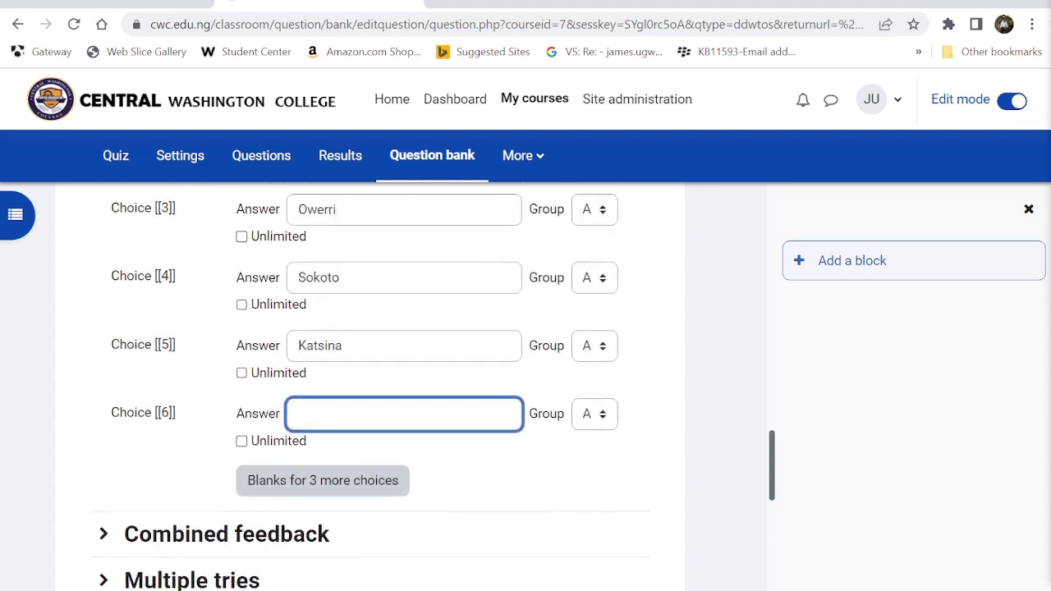
text(Ikeja)
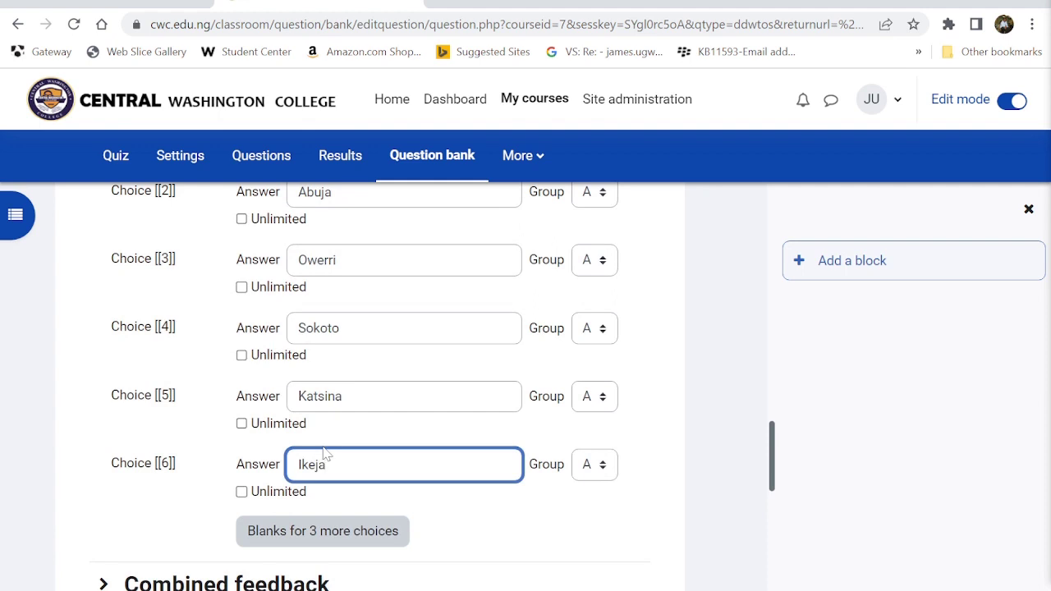
scroll(580, 408, up, 2)
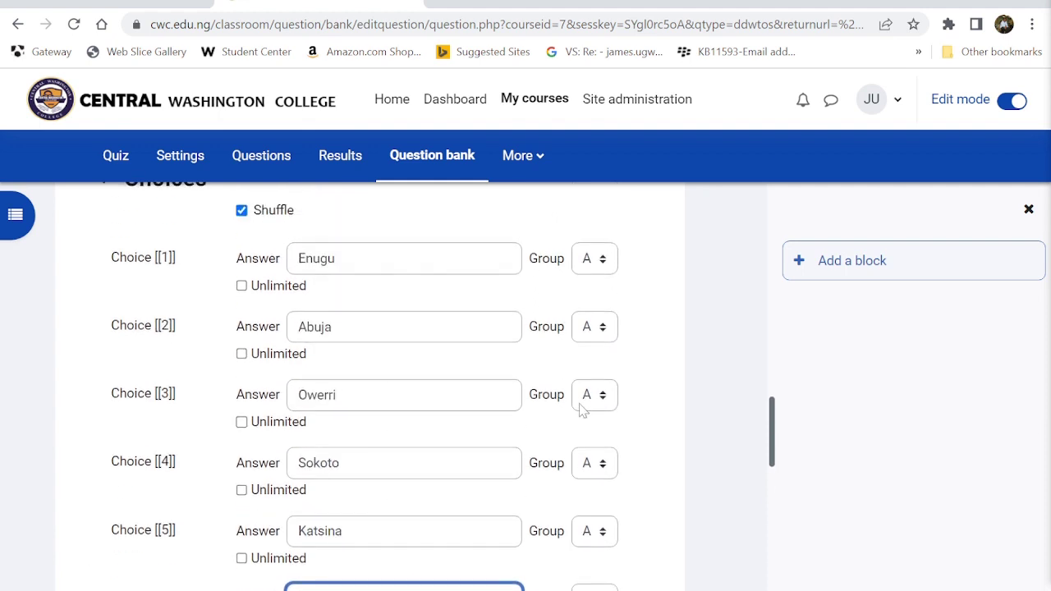
scroll(579, 408, up, 1)
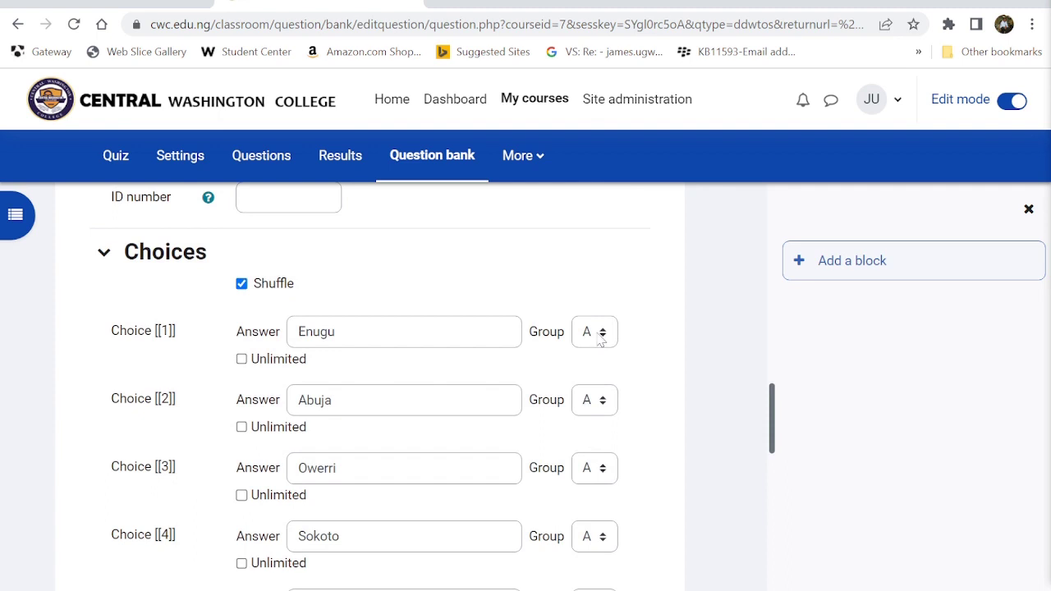
- Keep Enugu in group A, and put Abuja in group B and Owerri in group C
click(600, 337)
click(638, 369)
click(603, 400)
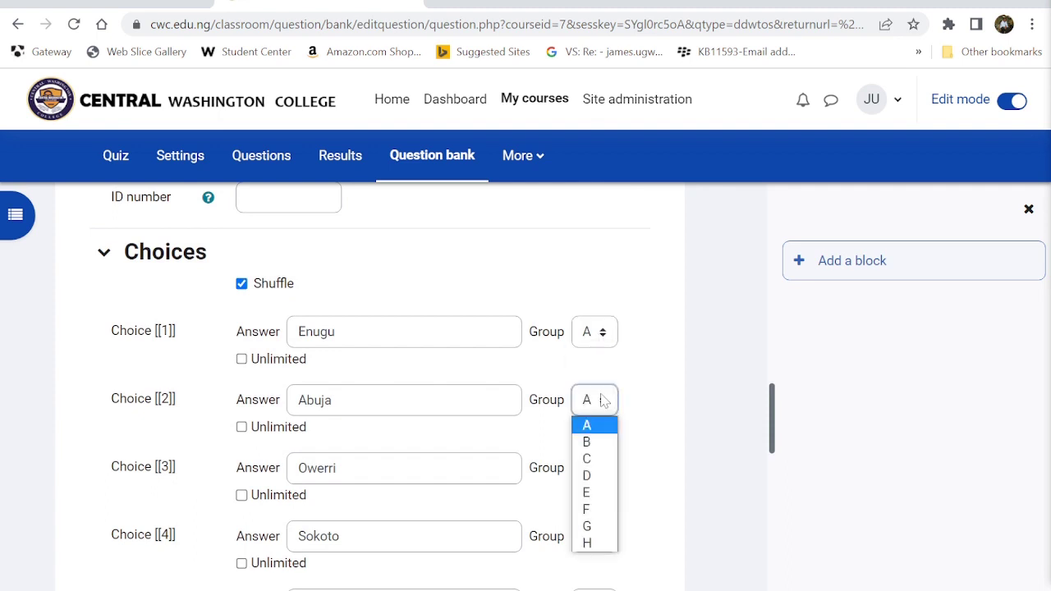
click(604, 444)
click(600, 469)
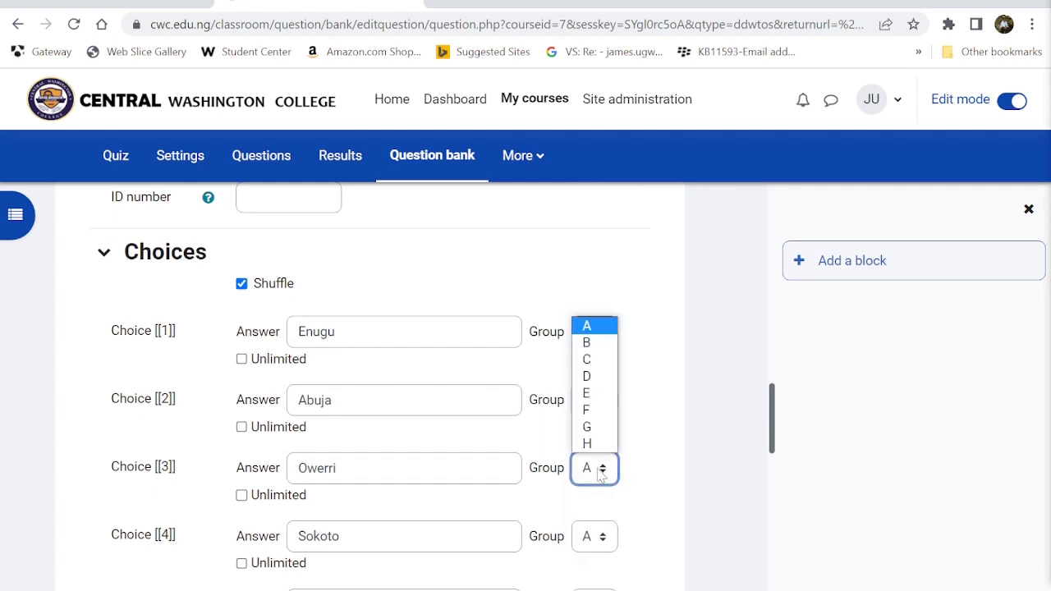
click(594, 359)
- Put Sokoto in group D, Katsina in E and Ikeja in F, then check the choices
scroll(596, 362, down, 2)
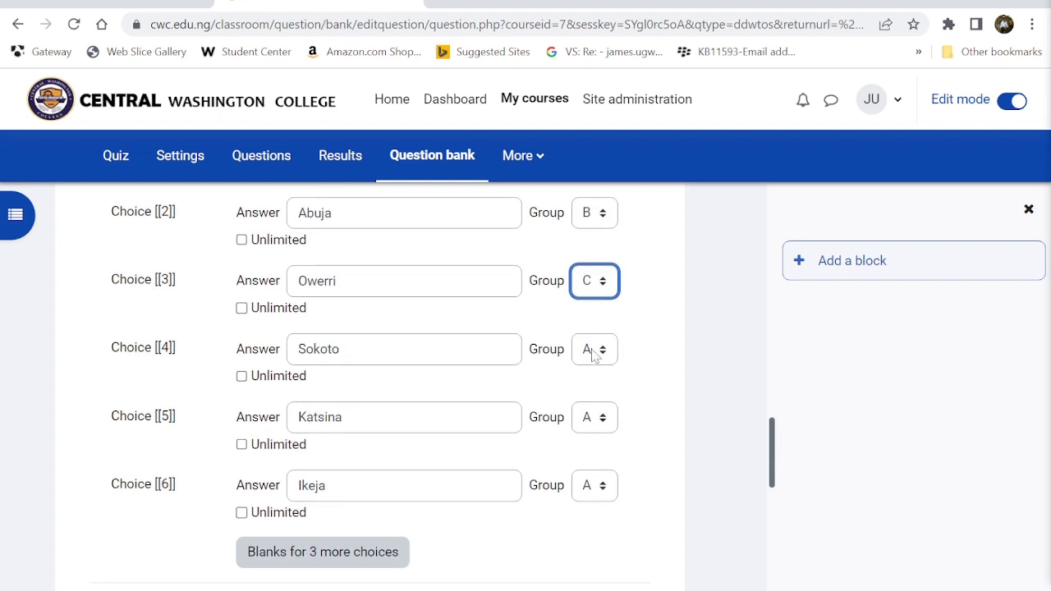
click(594, 360)
click(593, 423)
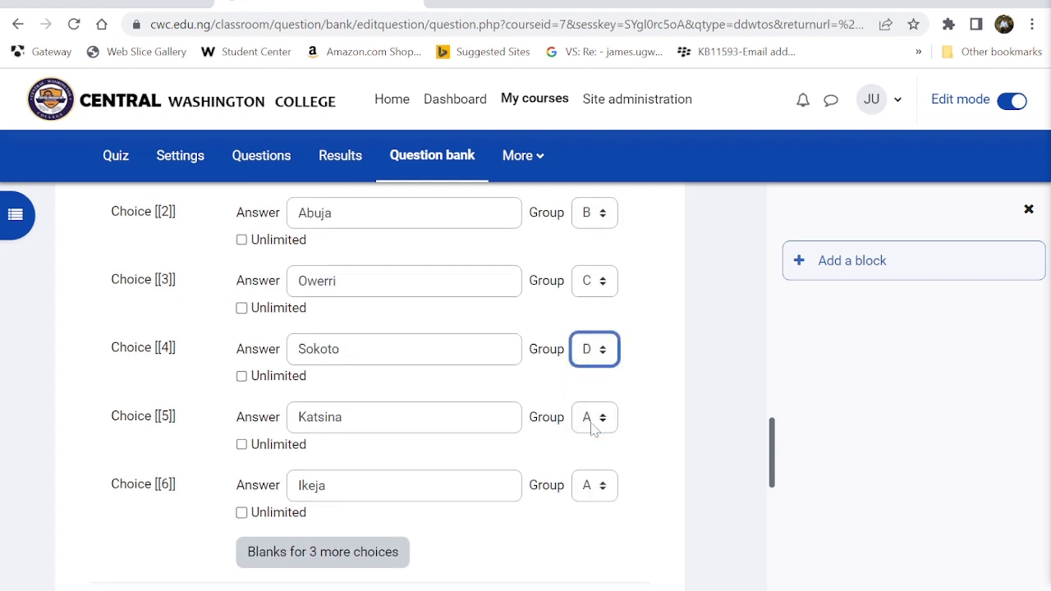
click(593, 422)
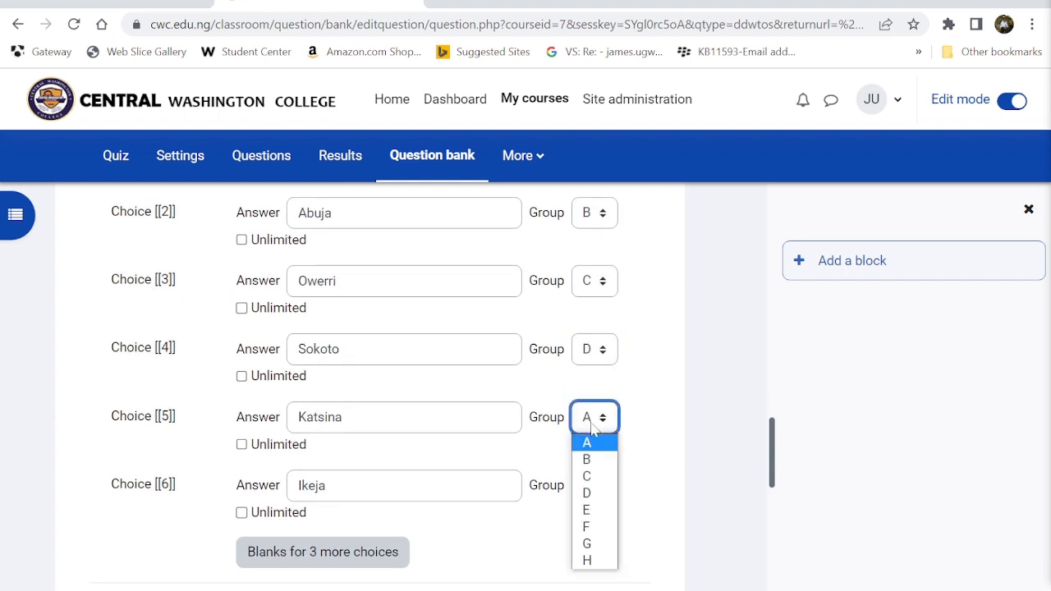
click(591, 510)
scroll(636, 402, up, 2)
scroll(637, 403, down, 1)
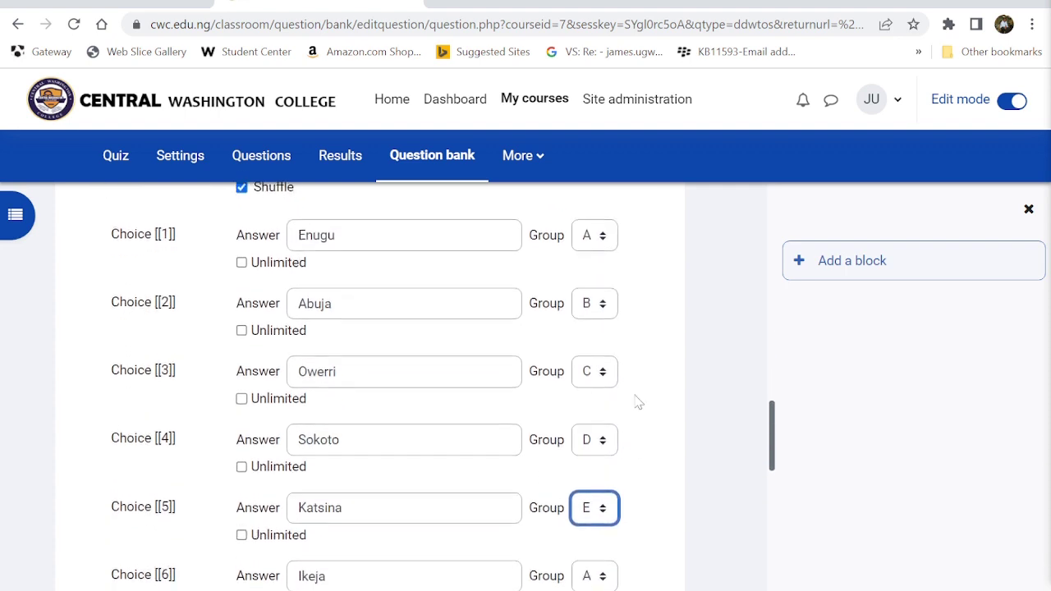
scroll(637, 402, down, 3)
click(595, 416)
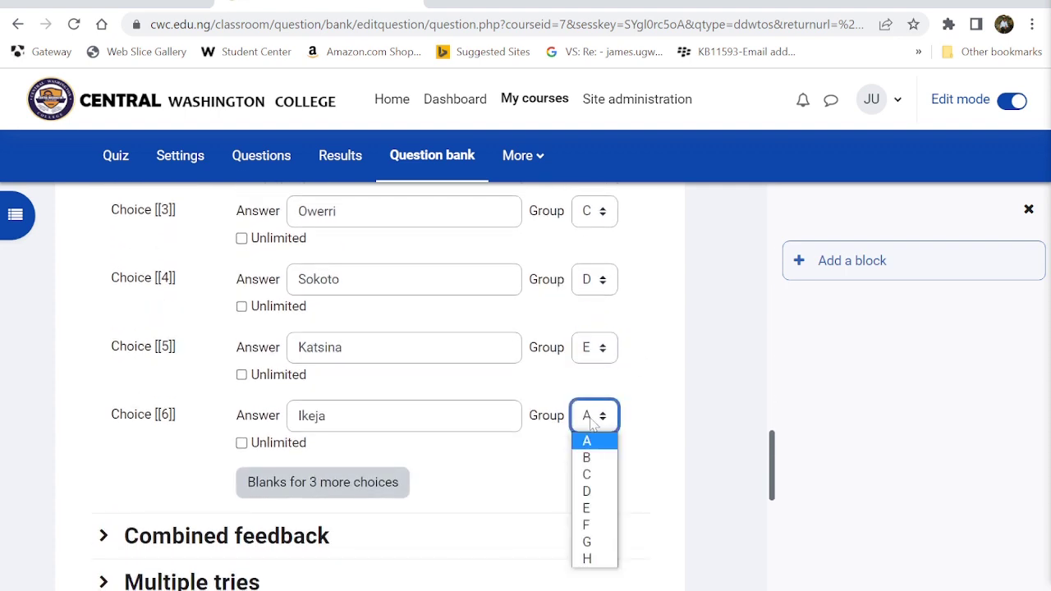
click(590, 525)
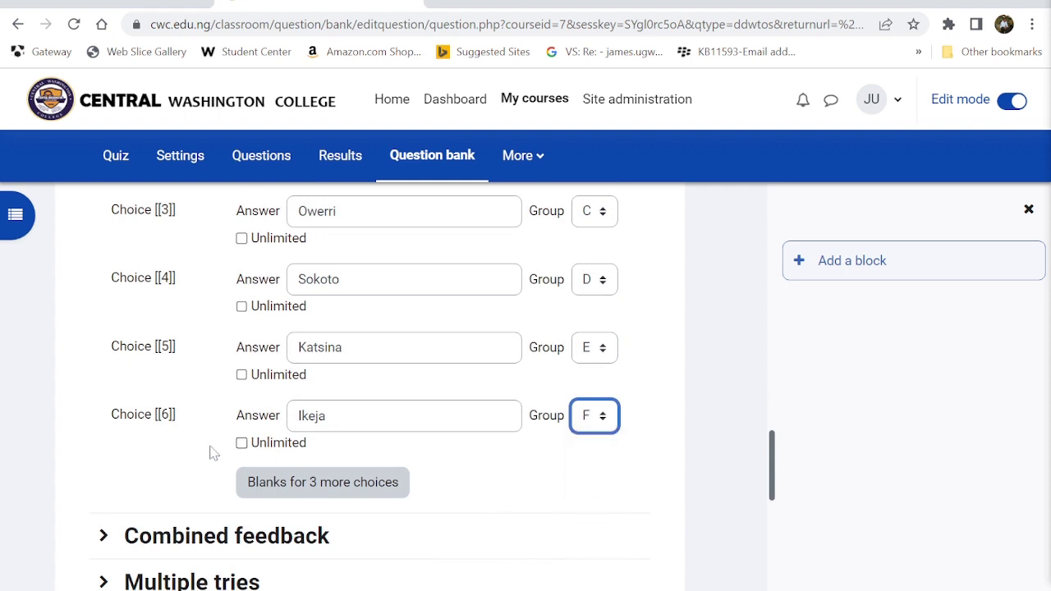
scroll(211, 451, down, 3)
scroll(211, 451, up, 5)
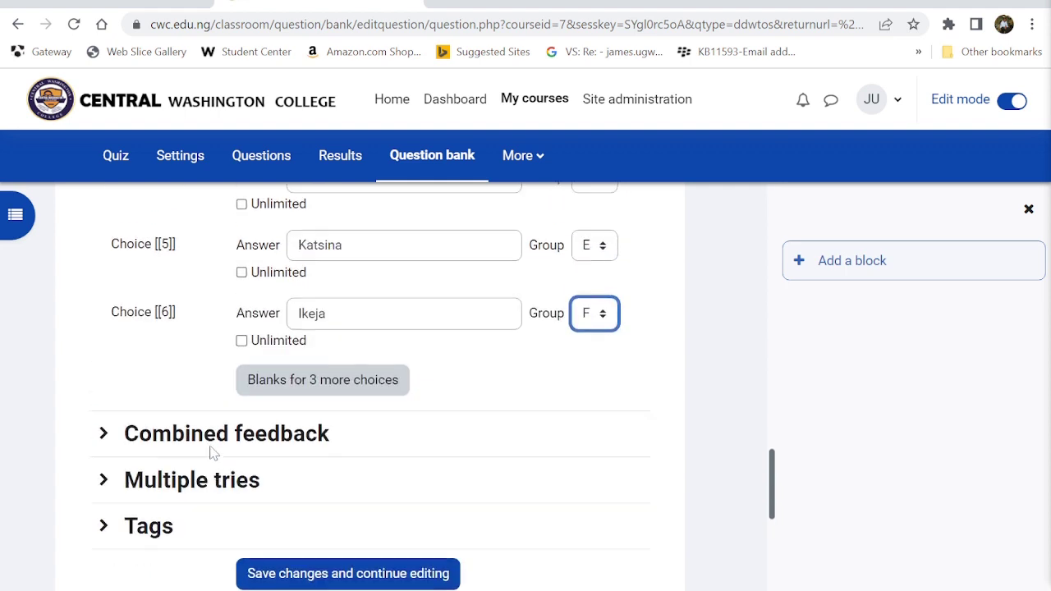
- Review the General section, then enter an ID number starting 'GeneralQuiz' for the question
scroll(211, 451, up, 1)
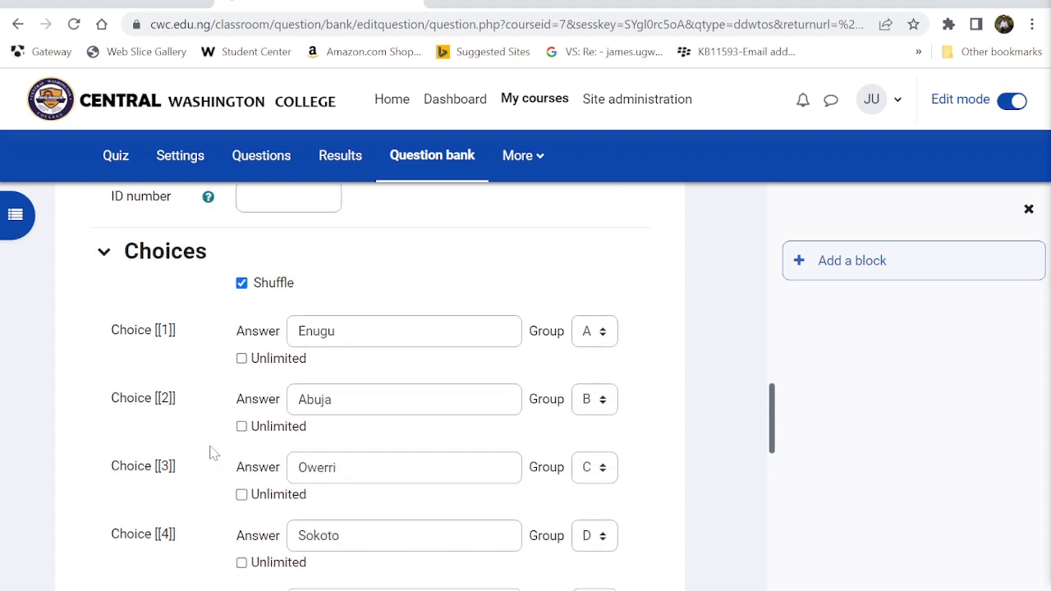
scroll(211, 450, up, 1)
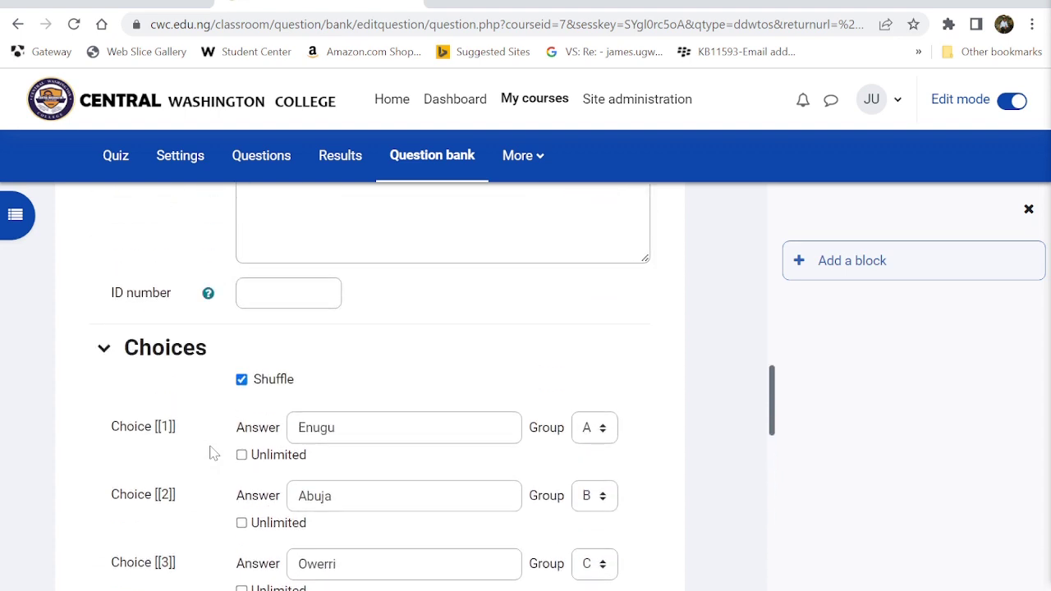
scroll(214, 454, up, 4)
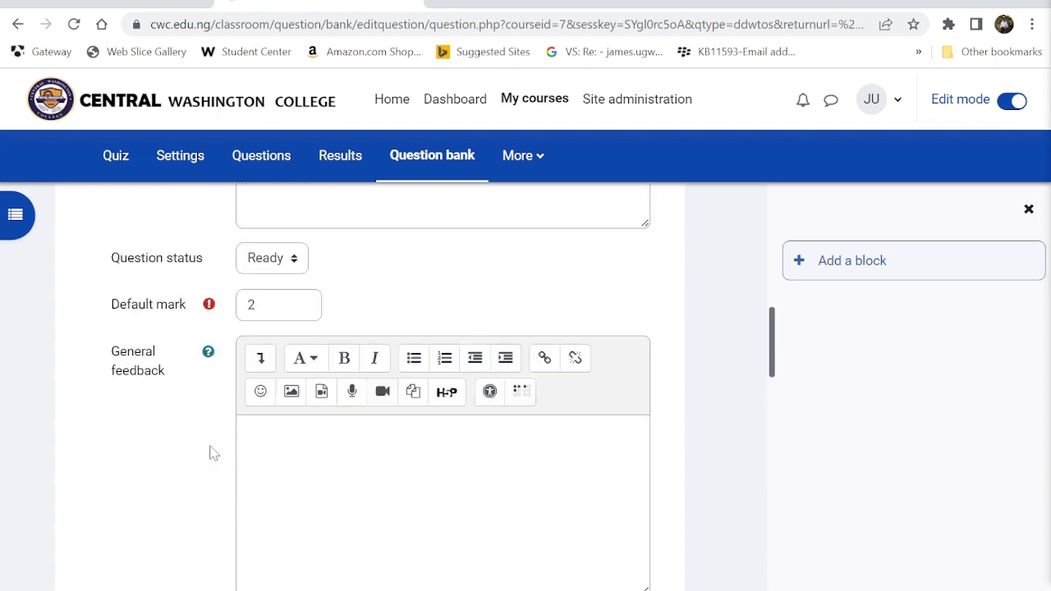
scroll(213, 453, up, 3)
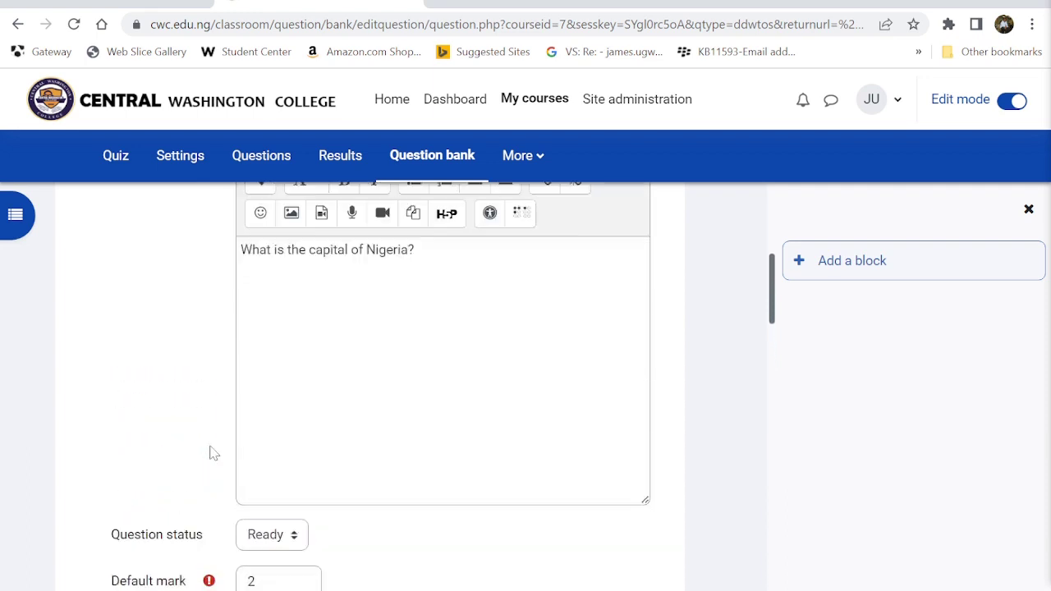
scroll(211, 452, up, 3)
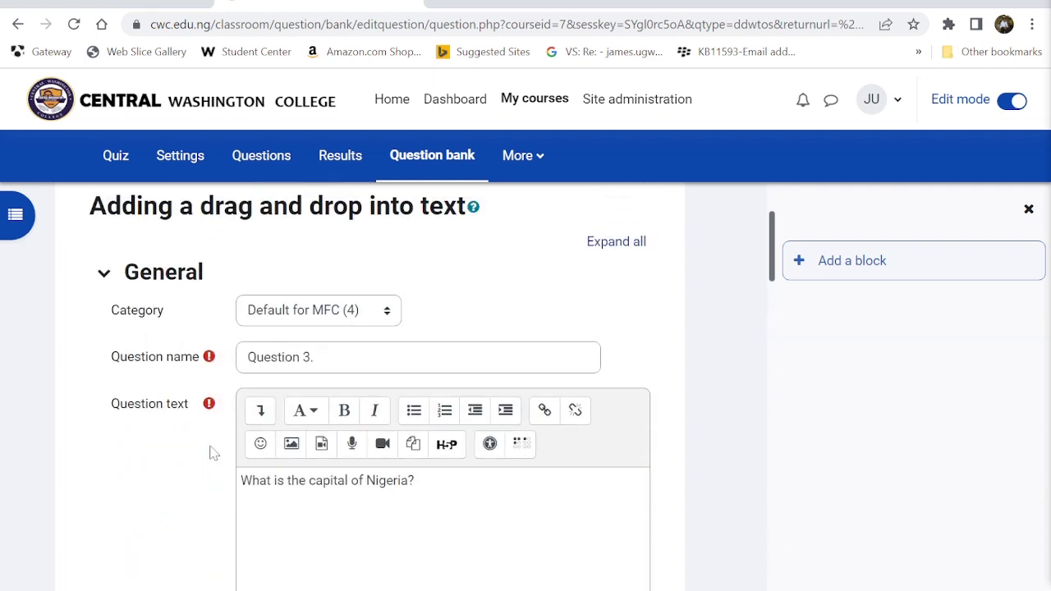
scroll(210, 452, down, 5)
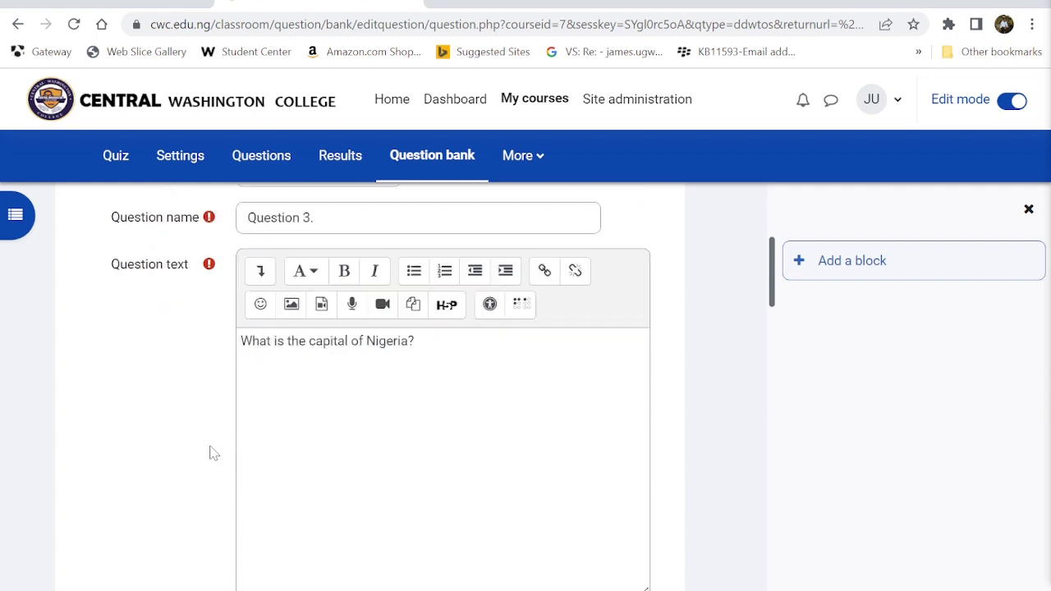
scroll(211, 454, down, 1)
scroll(212, 453, down, 1)
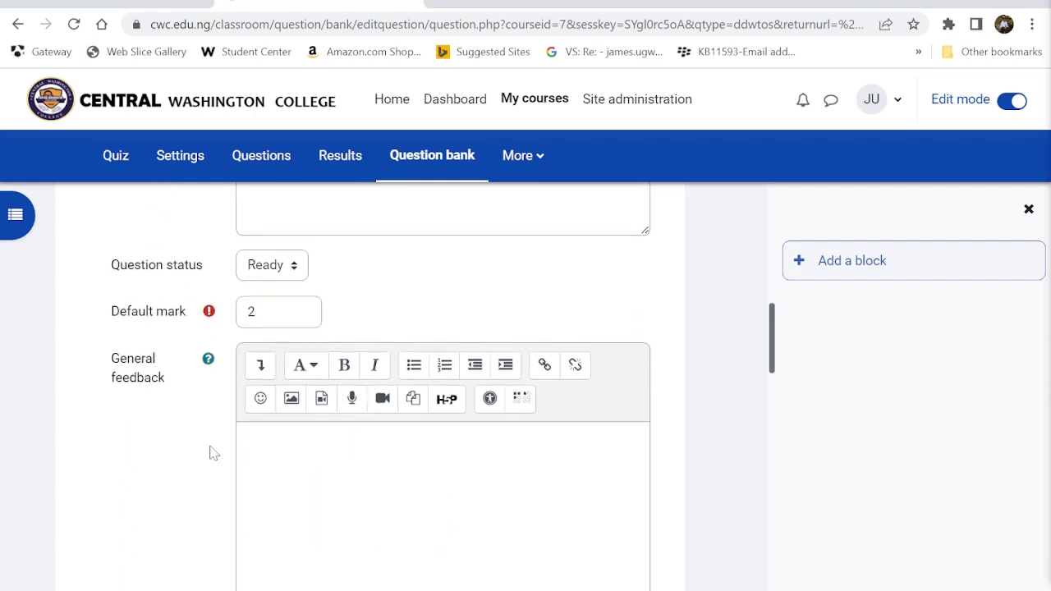
scroll(211, 452, down, 2)
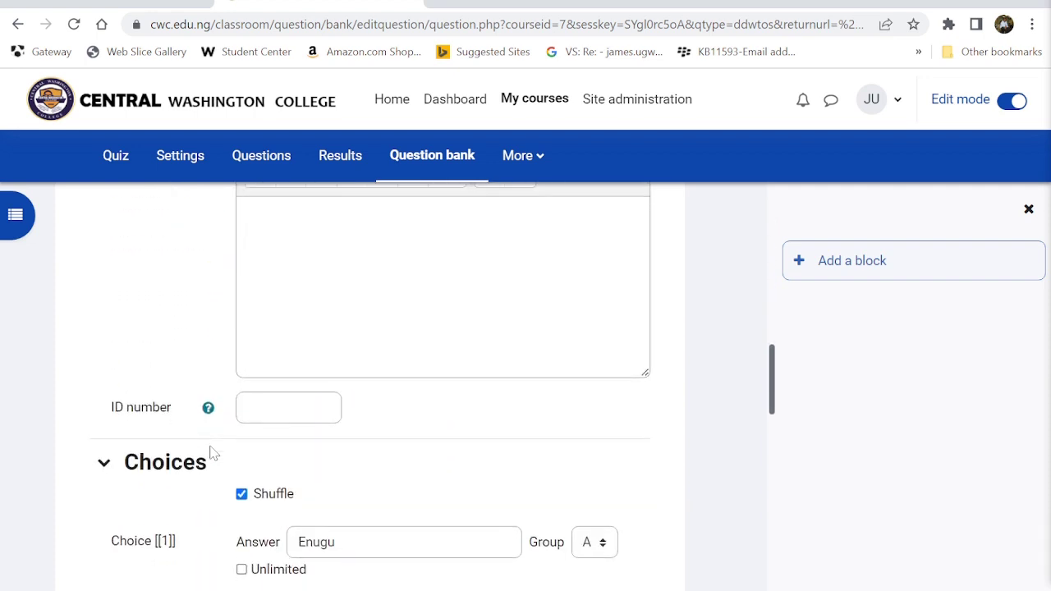
scroll(211, 453, down, 1)
click(291, 337)
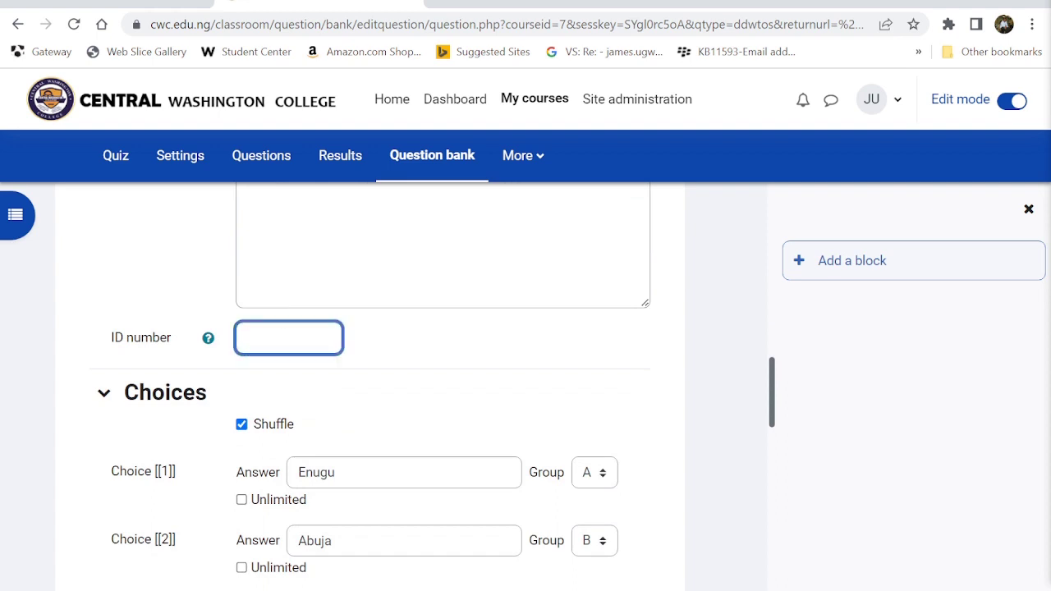
text(Questio)
text(GenearalQuest)
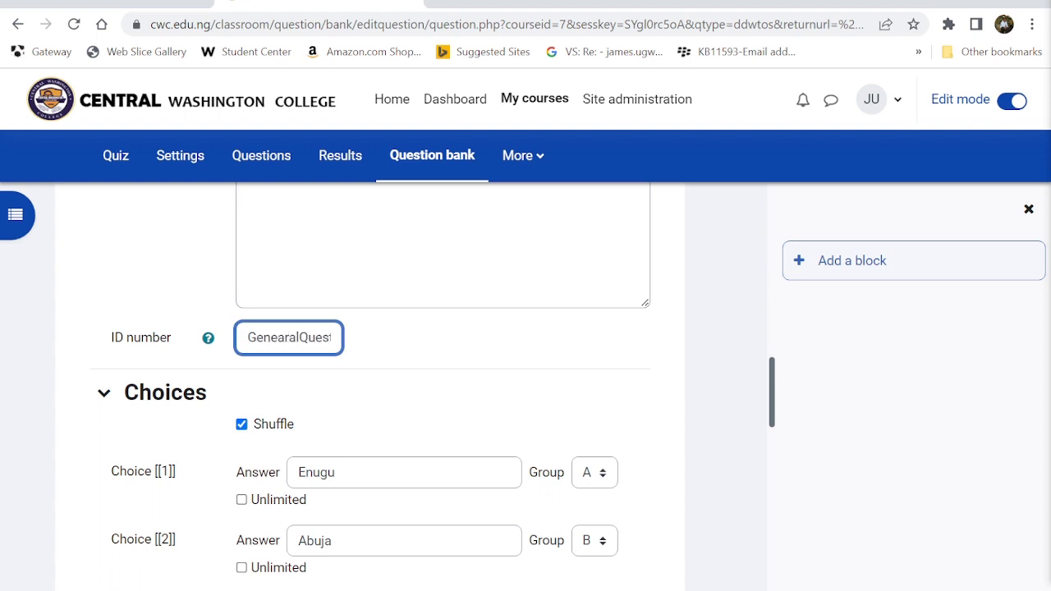
key(BackSpace)
key(BackSpace)
key(BackSpace)
key(BackSpace)
text(ralQuiz)
- Set the penalty for each incorrect try to 0% under Multiple tries
scroll(410, 385, down, 3)
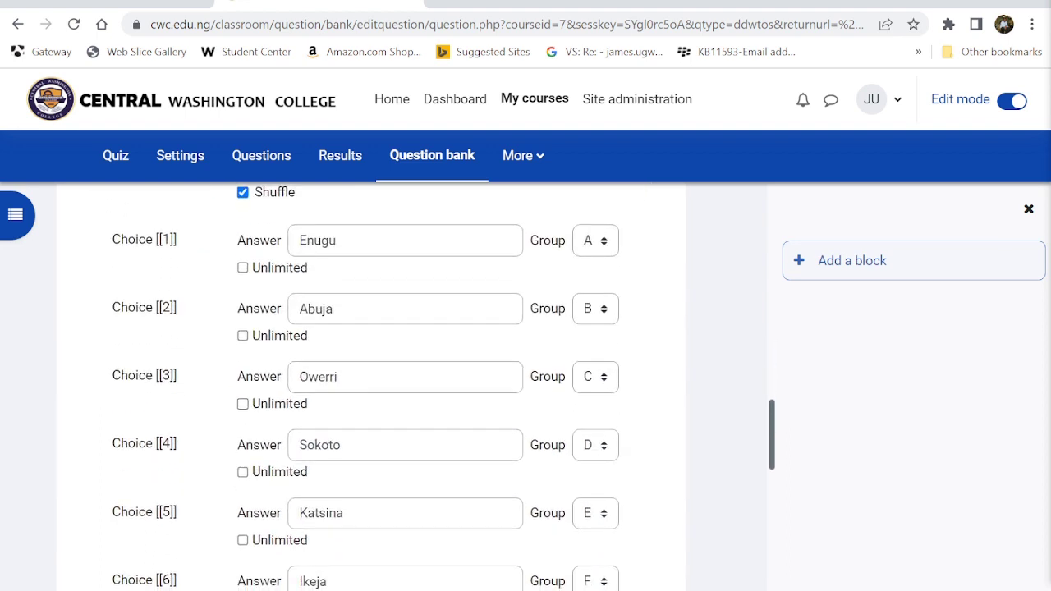
click(242, 269)
click(243, 268)
scroll(399, 456, down, 1)
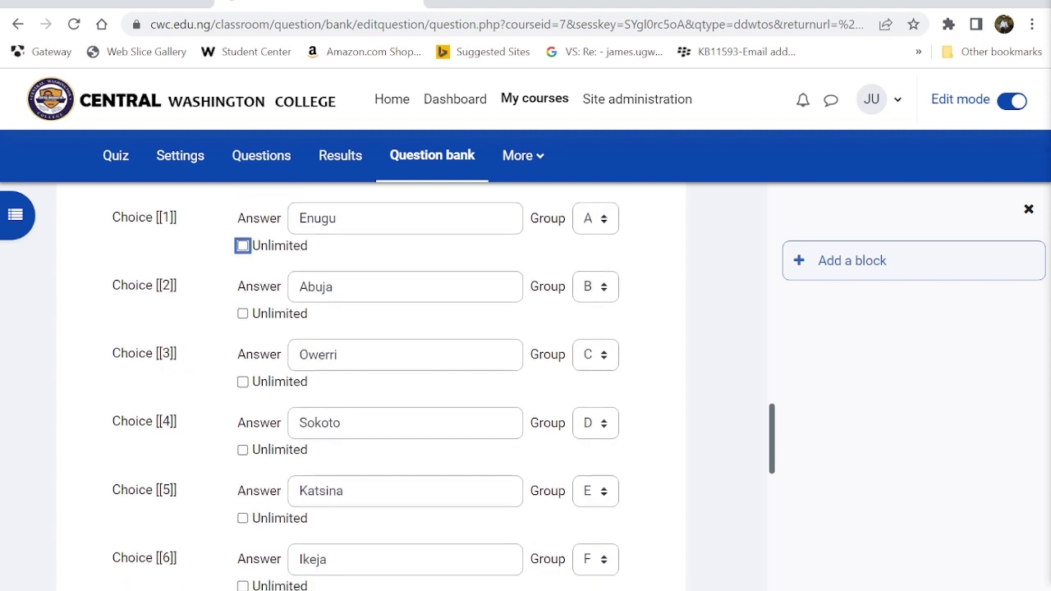
scroll(398, 455, up, 1)
scroll(206, 528, down, 2)
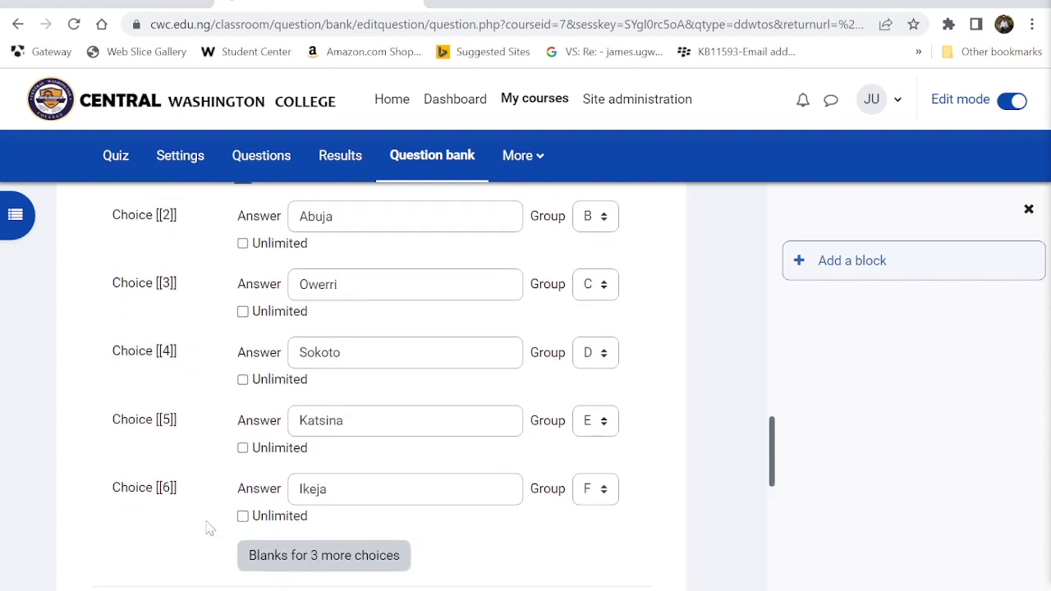
scroll(195, 515, down, 3)
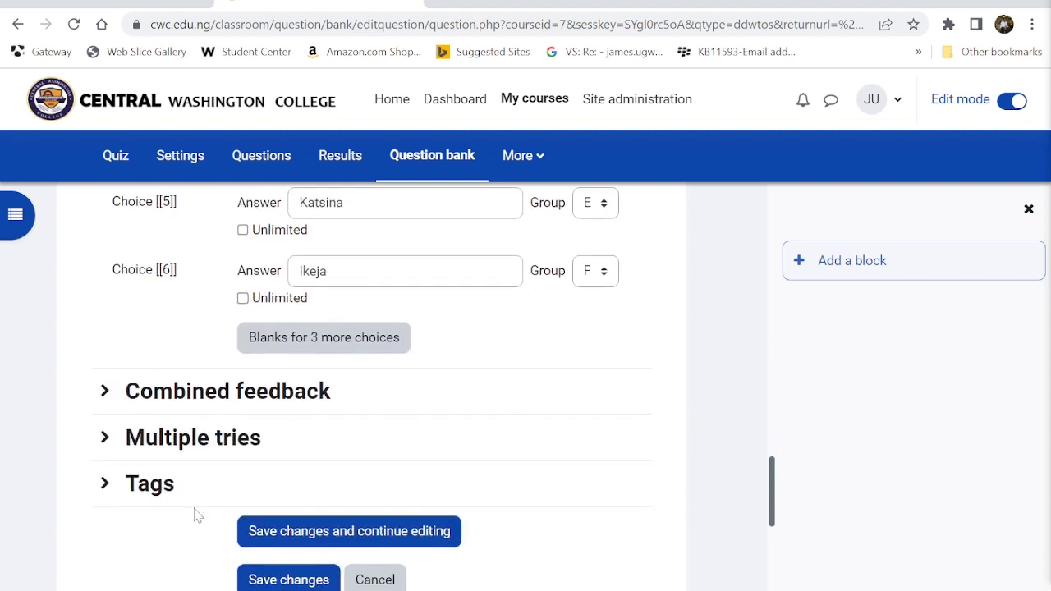
click(105, 437)
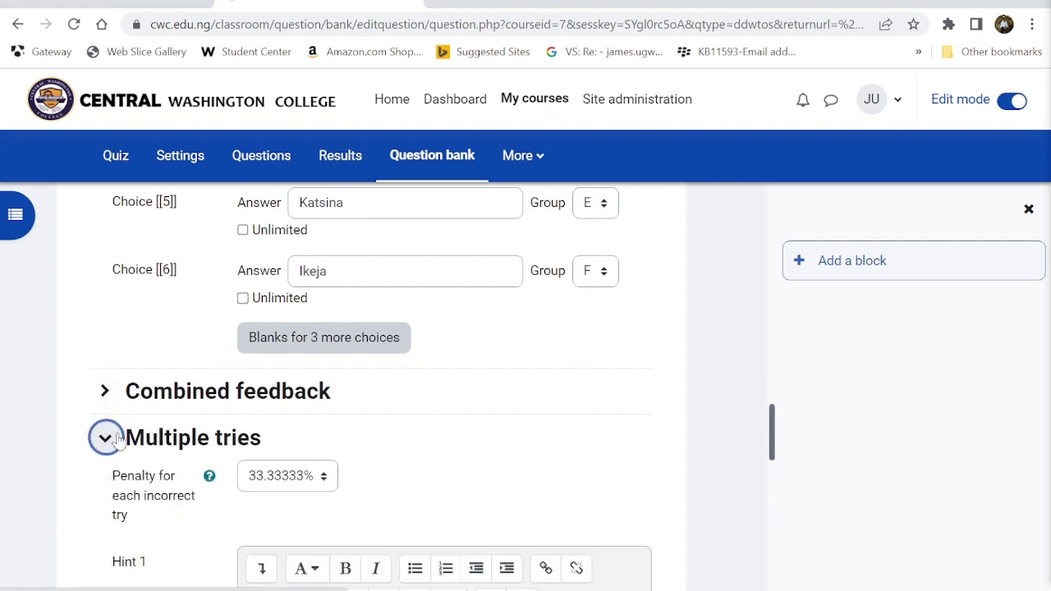
scroll(119, 444, down, 2)
click(279, 354)
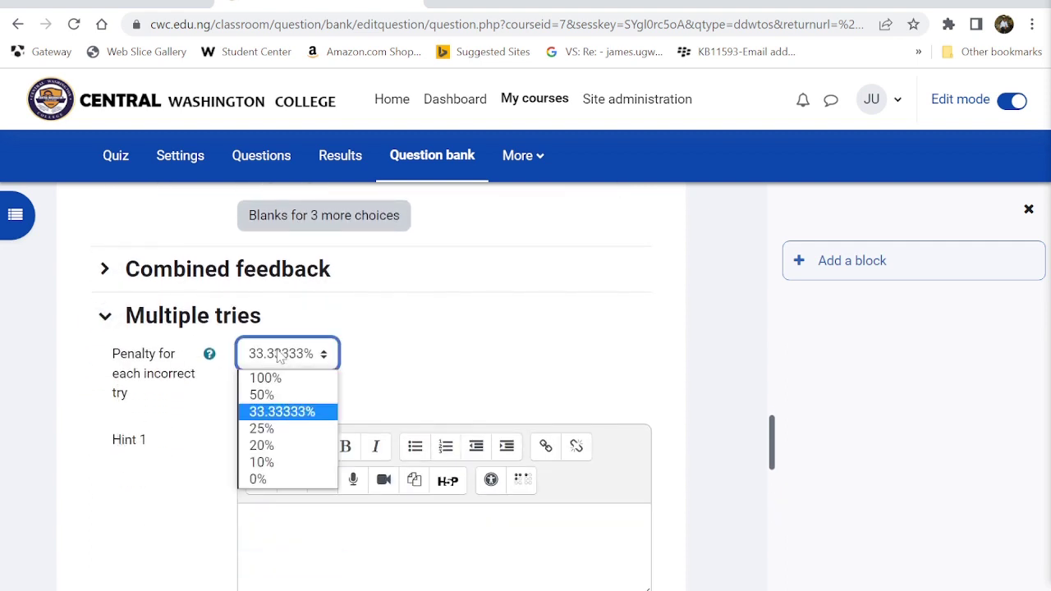
click(269, 479)
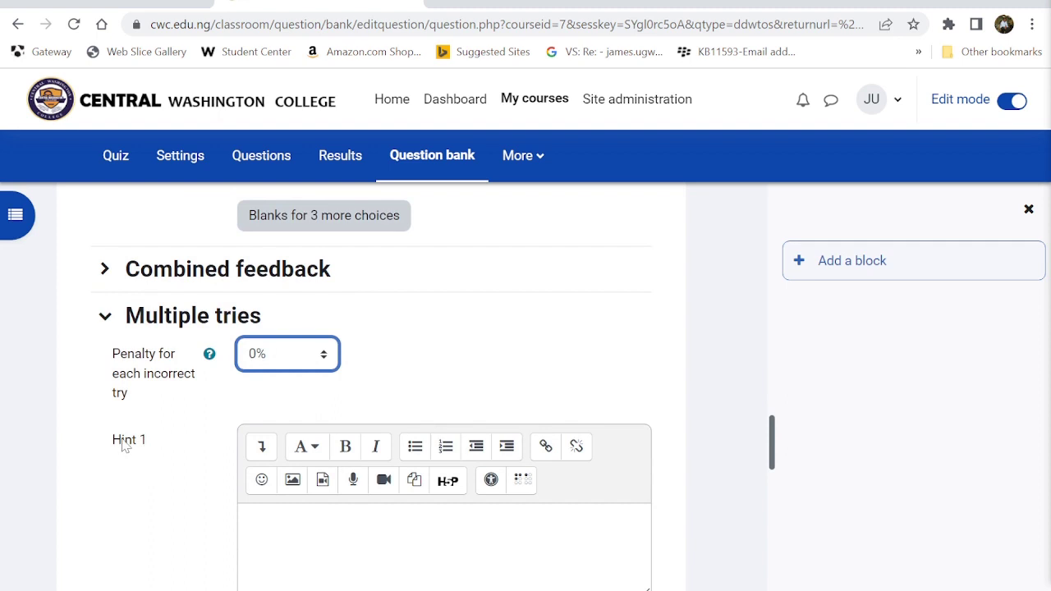
- Expand Combined feedback and Tags, then save and read the [[1]] placeholder error
click(105, 269)
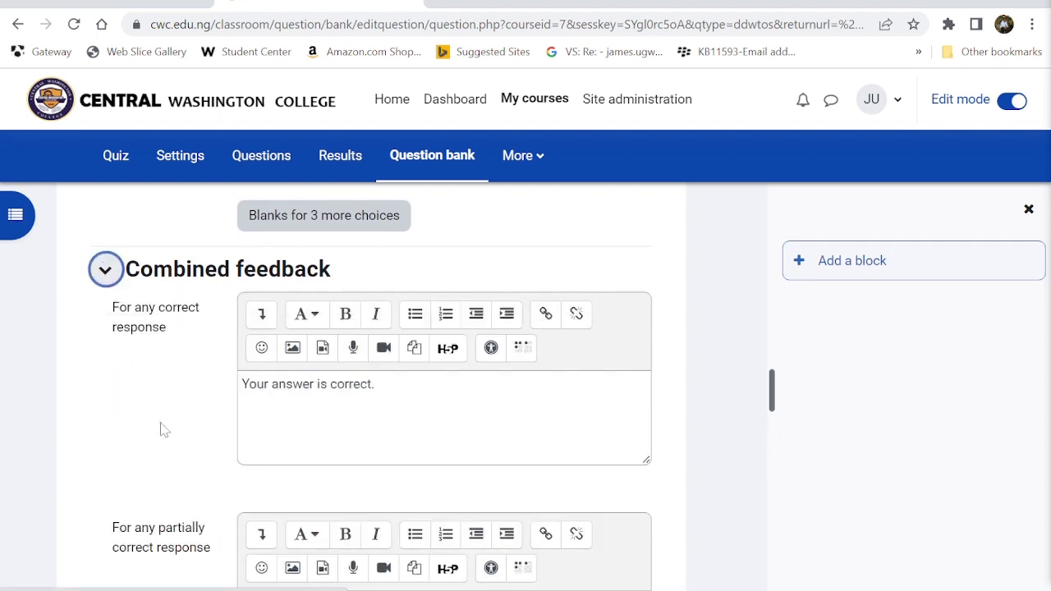
scroll(162, 430, down, 2)
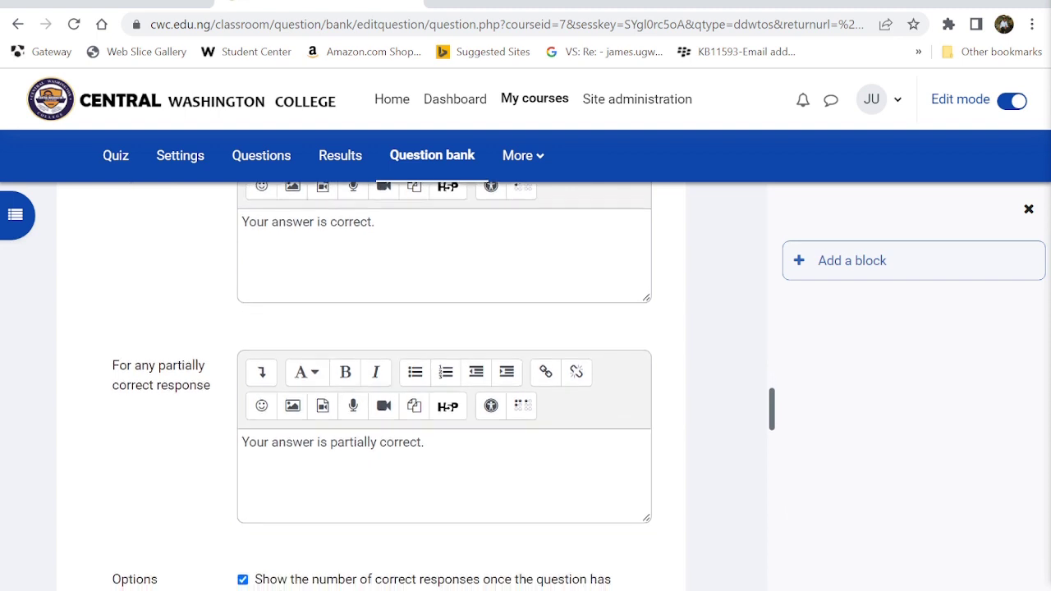
scroll(444, 386, down, 2)
scroll(305, 465, down, 5)
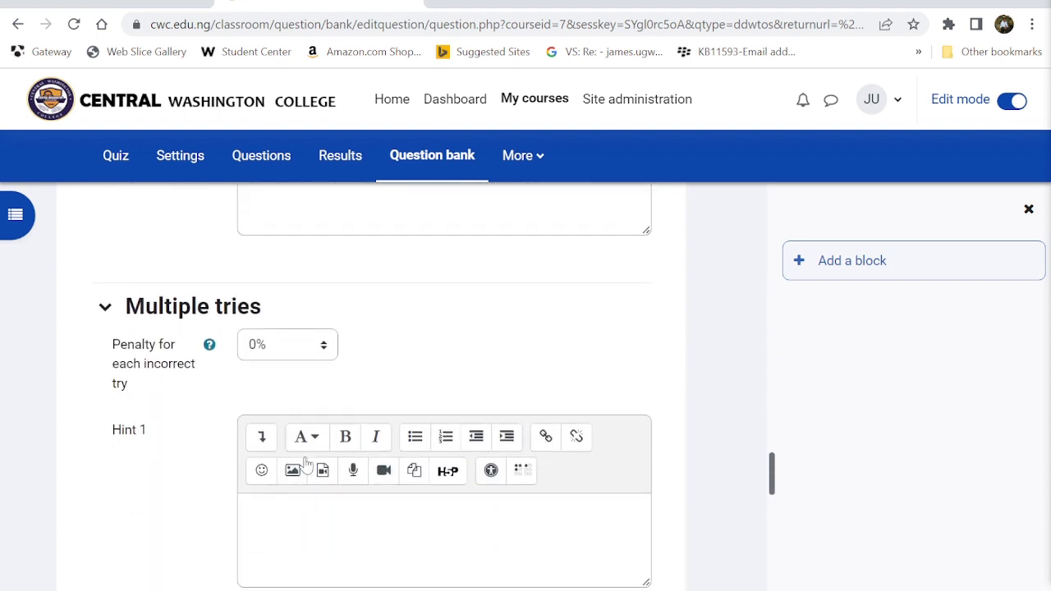
scroll(168, 497, down, 10)
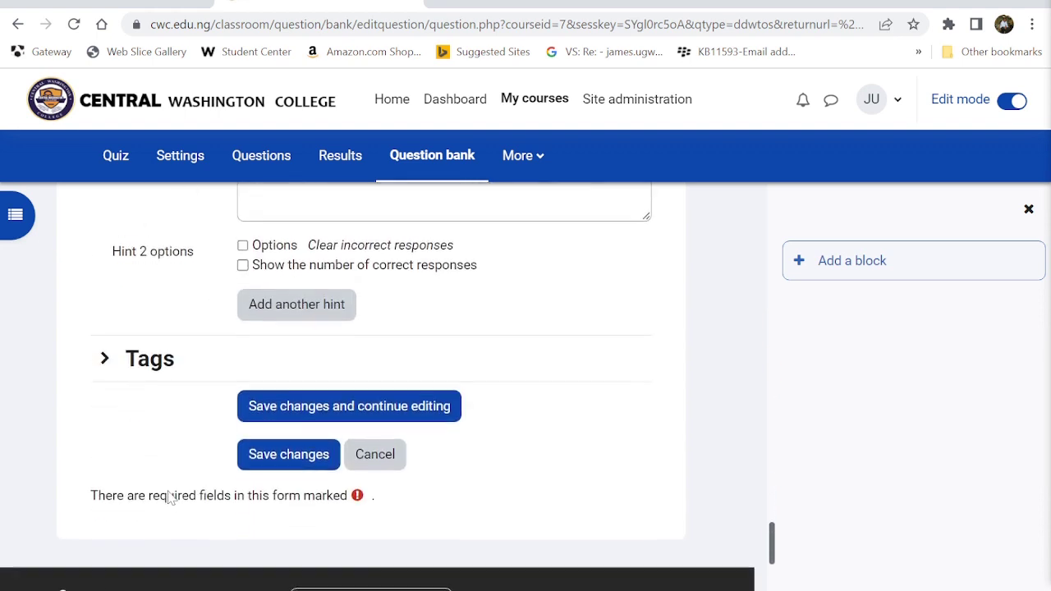
click(105, 354)
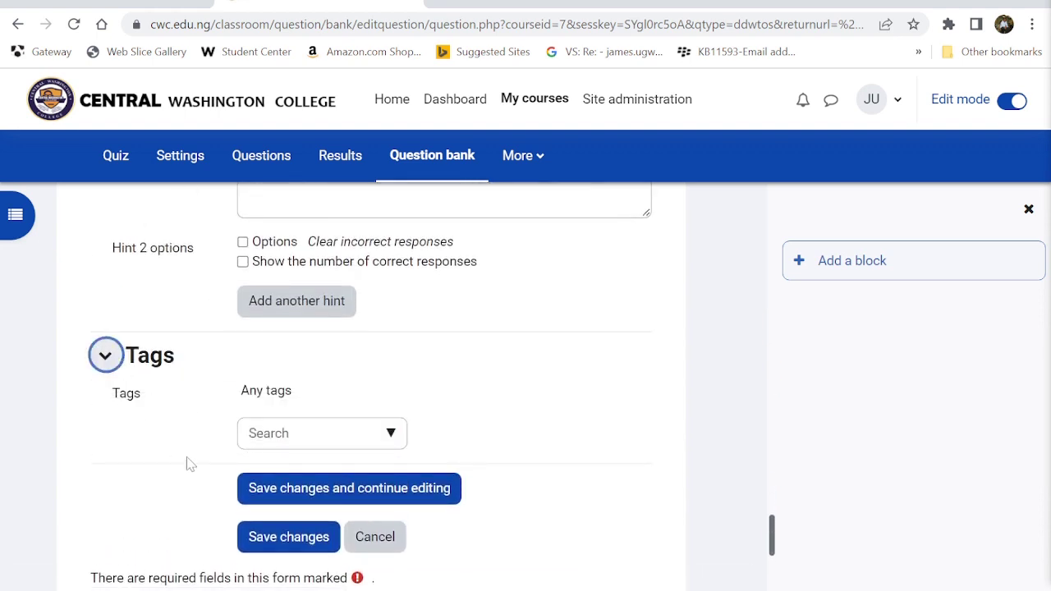
scroll(96, 503, up, 10)
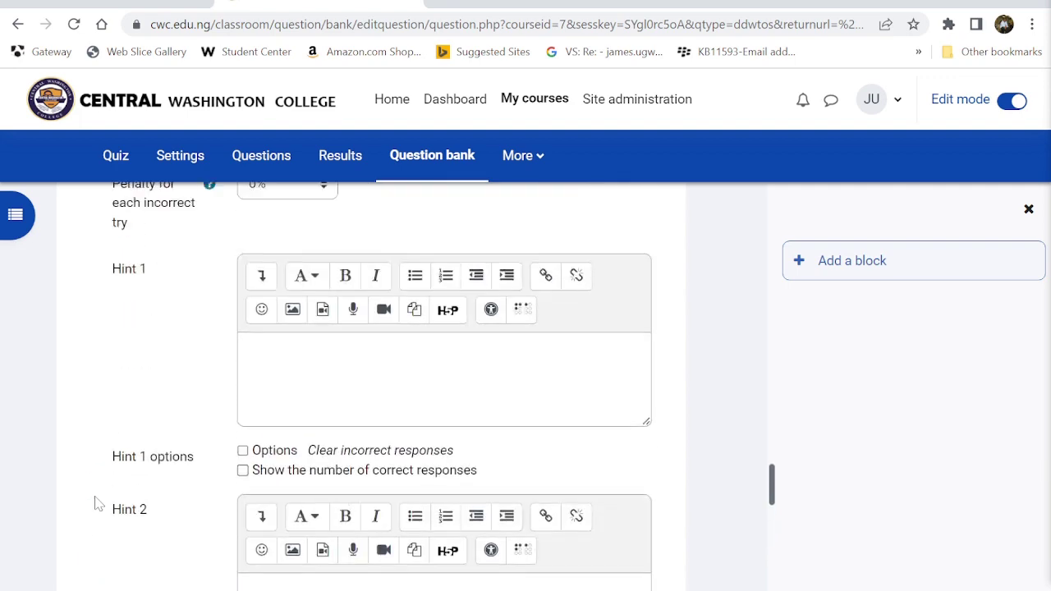
scroll(96, 503, down, 10)
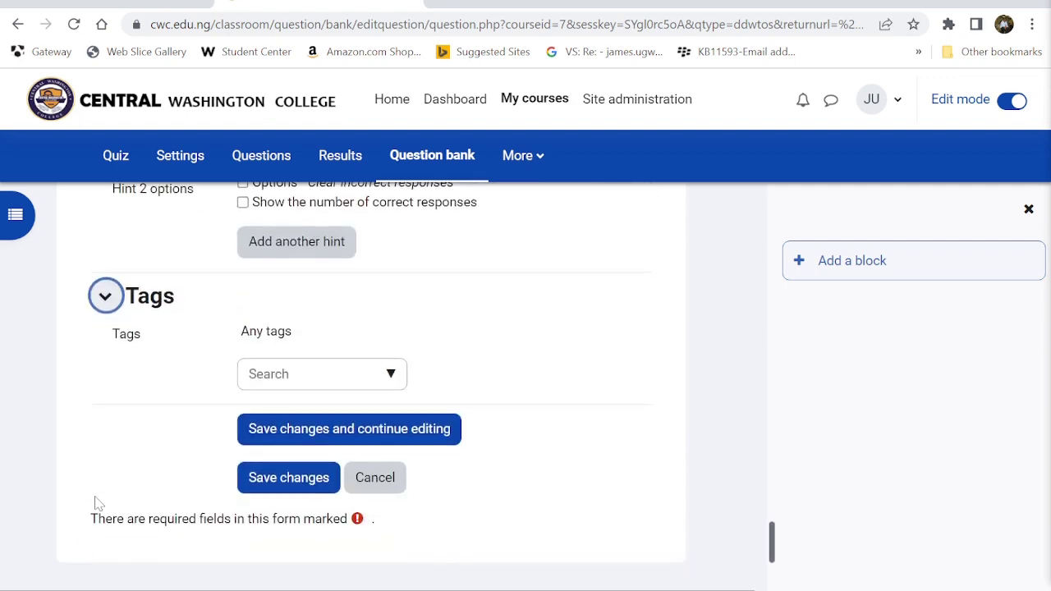
click(265, 485)
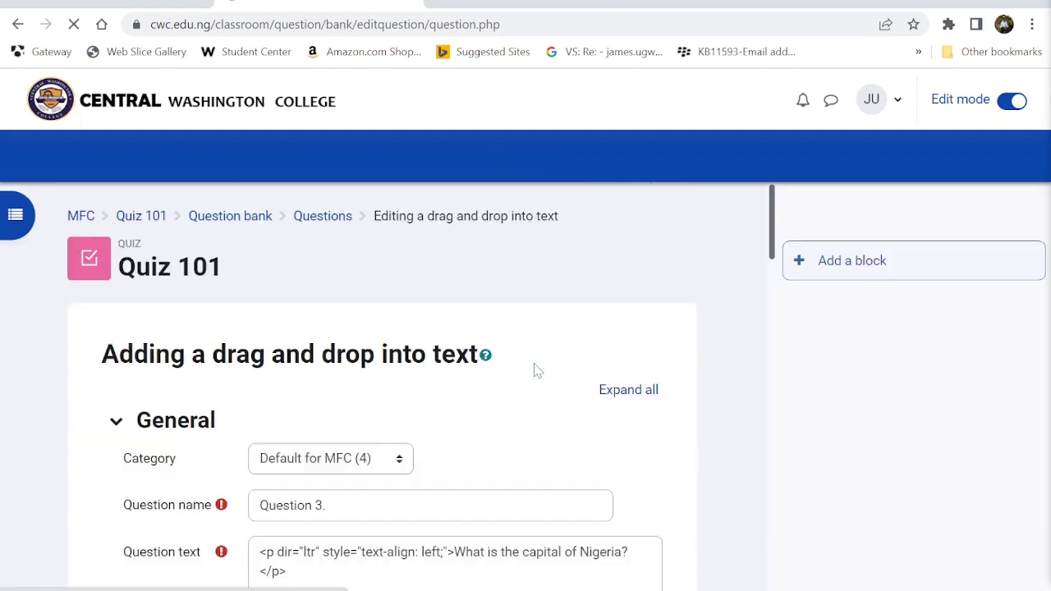
scroll(534, 370, down, 2)
scroll(535, 370, down, 3)
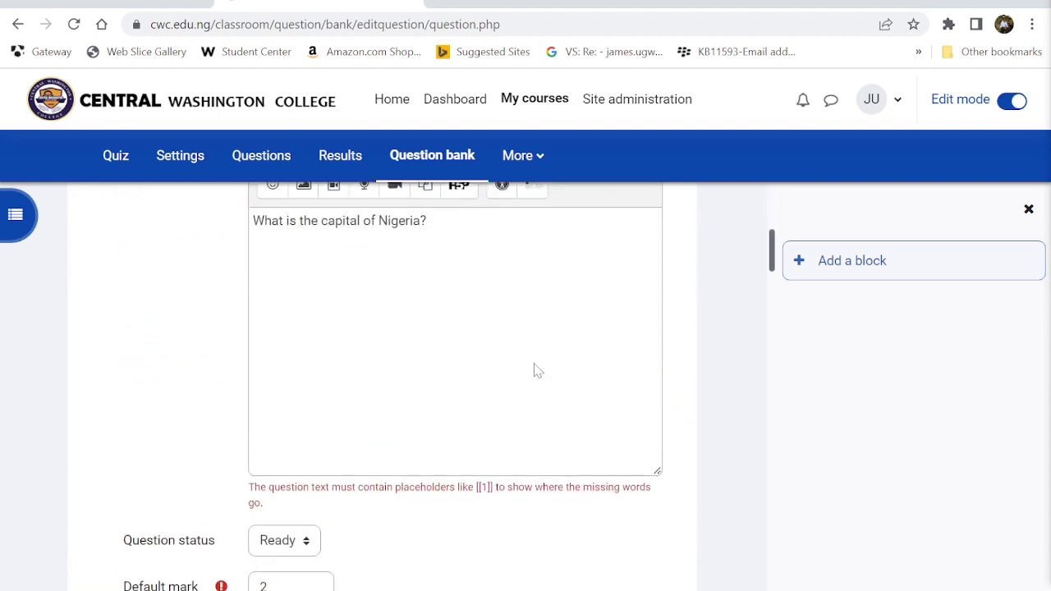
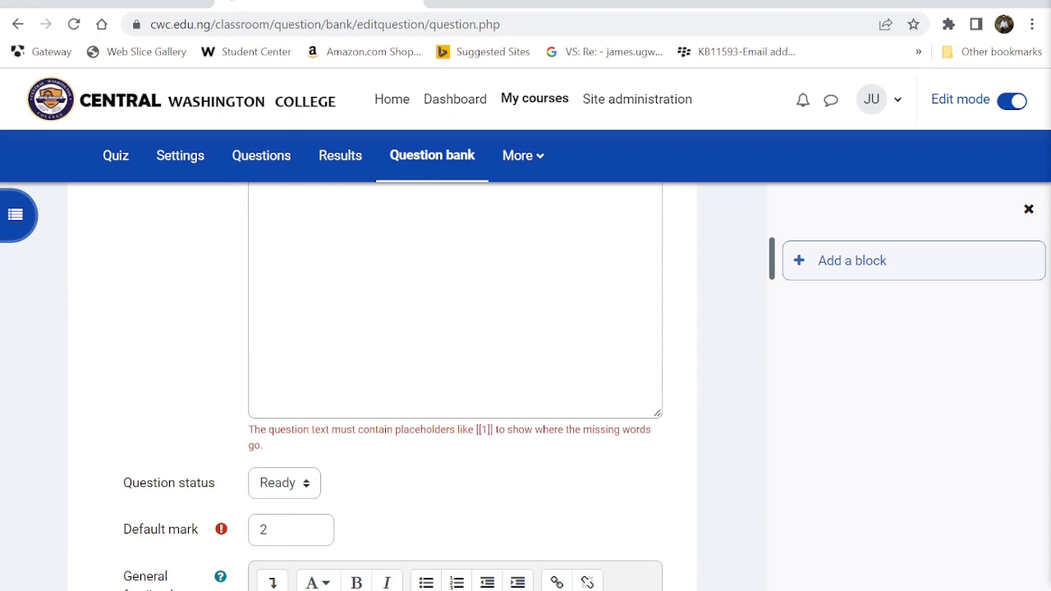
- Reword Question 3's opening to read 'The capital of Nigeria is'
scroll(528, 467, up, 2)
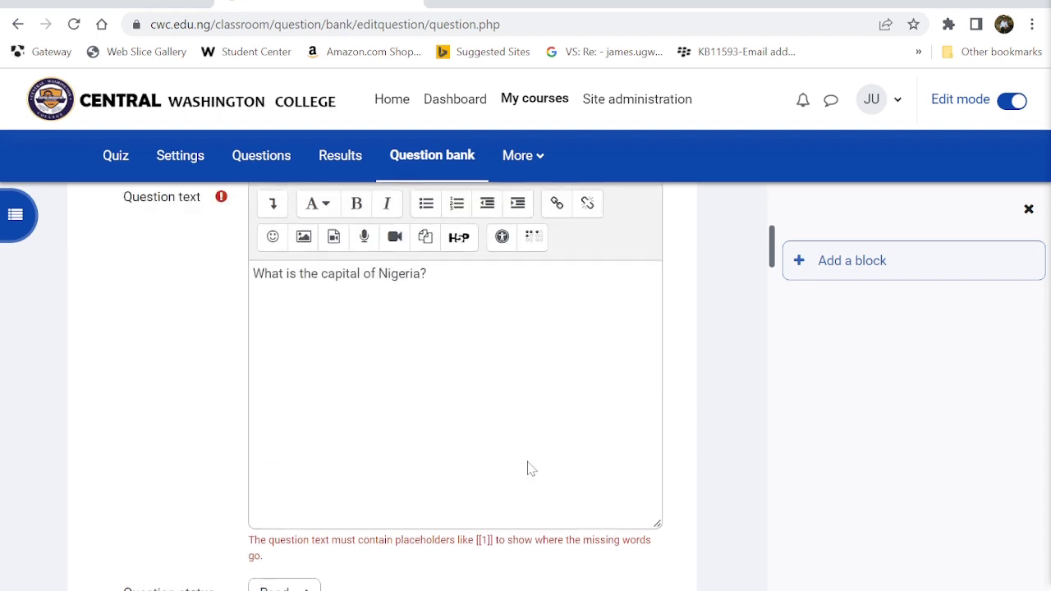
click(421, 285)
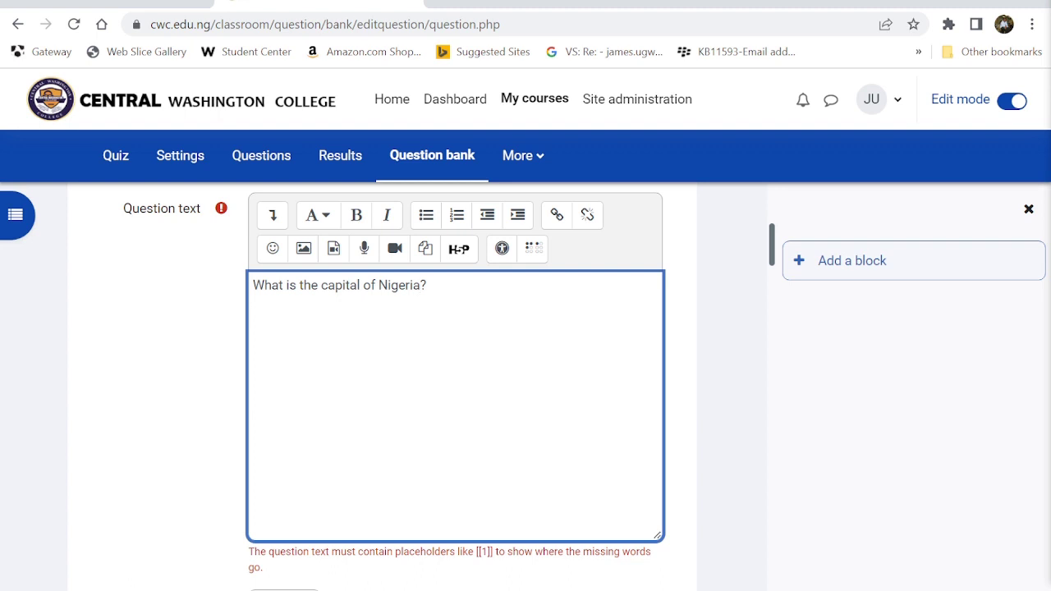
key(BackSpace)
key(BackSpace)
key(BackSpace)
key(BackSpace)
key(BackSpace)
key(BackSpace)
key(BackSpace)
key(BackSpace)
key(BackSpace)
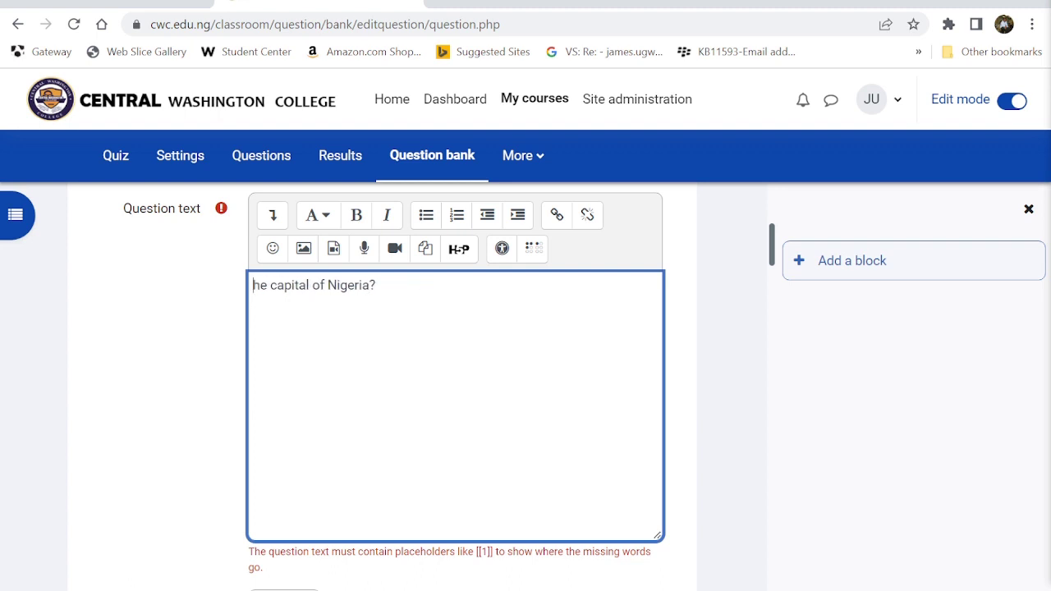
text(The)
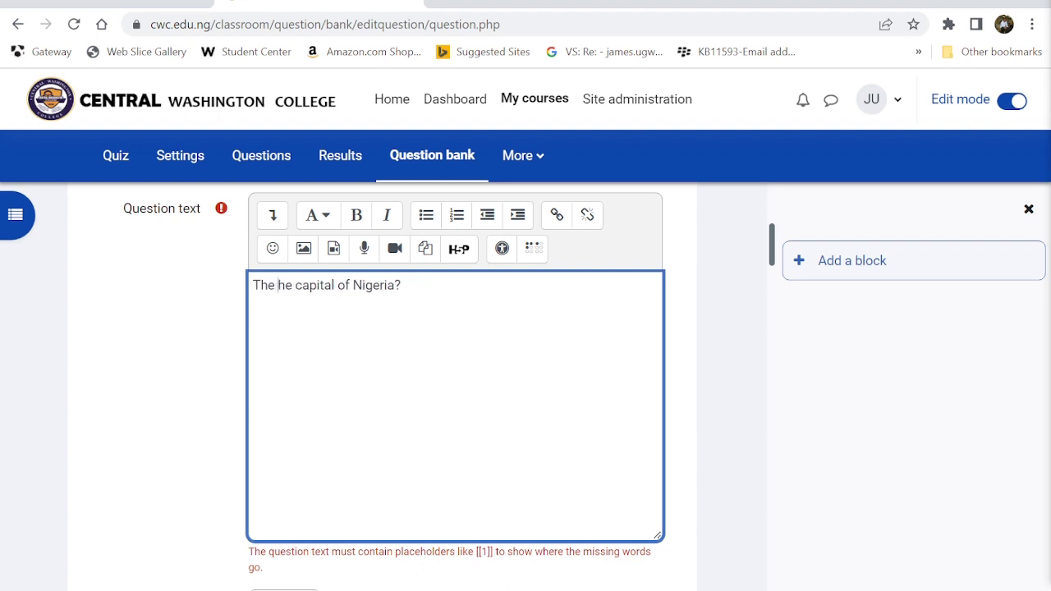
key(Delete)
key(Delete)
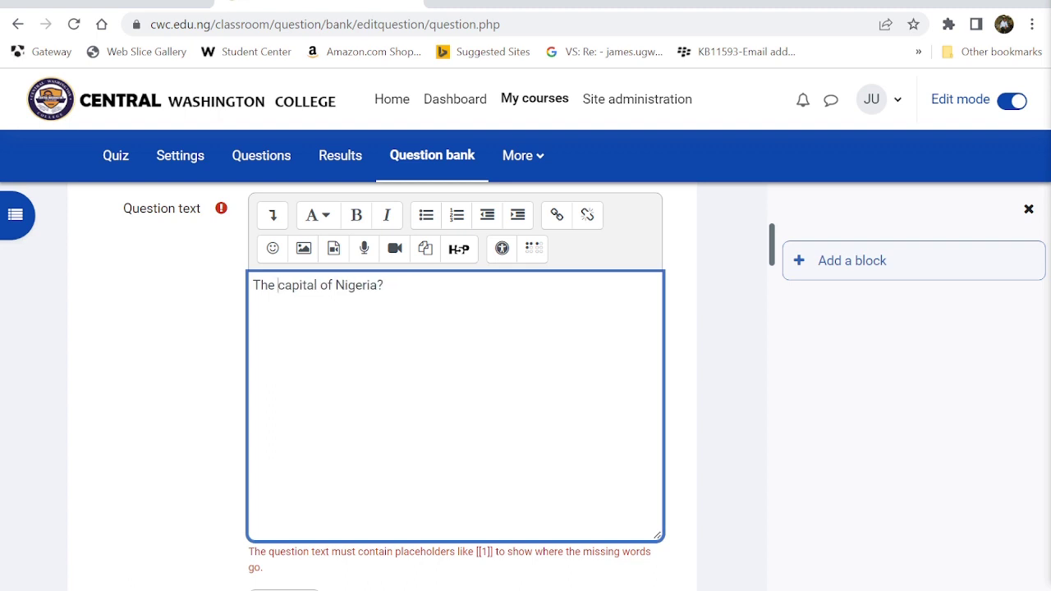
text(is [)
- Copy the [[2]] placeholder from Choice 2 and insert it before the question mark
scroll(436, 398, down, 10)
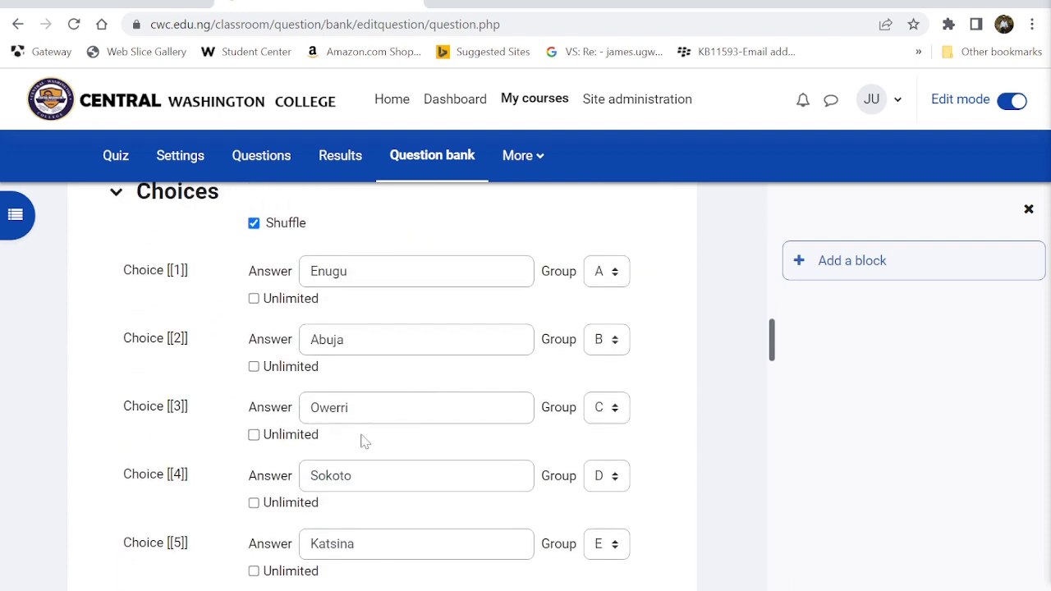
drag(189, 343, 168, 345)
scroll(171, 349, up, 10)
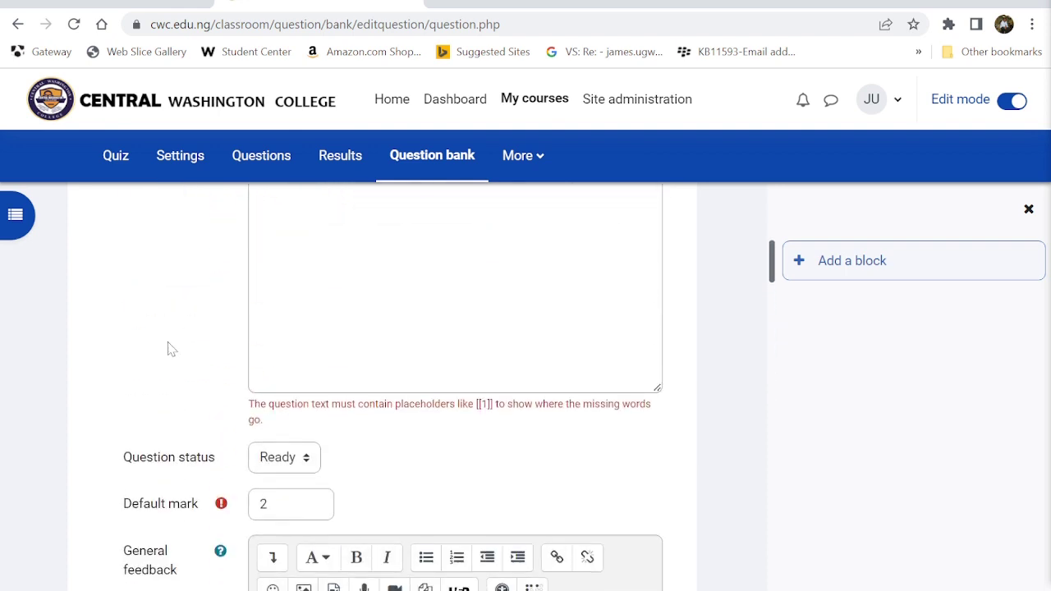
scroll(170, 349, up, 2)
click(401, 392)
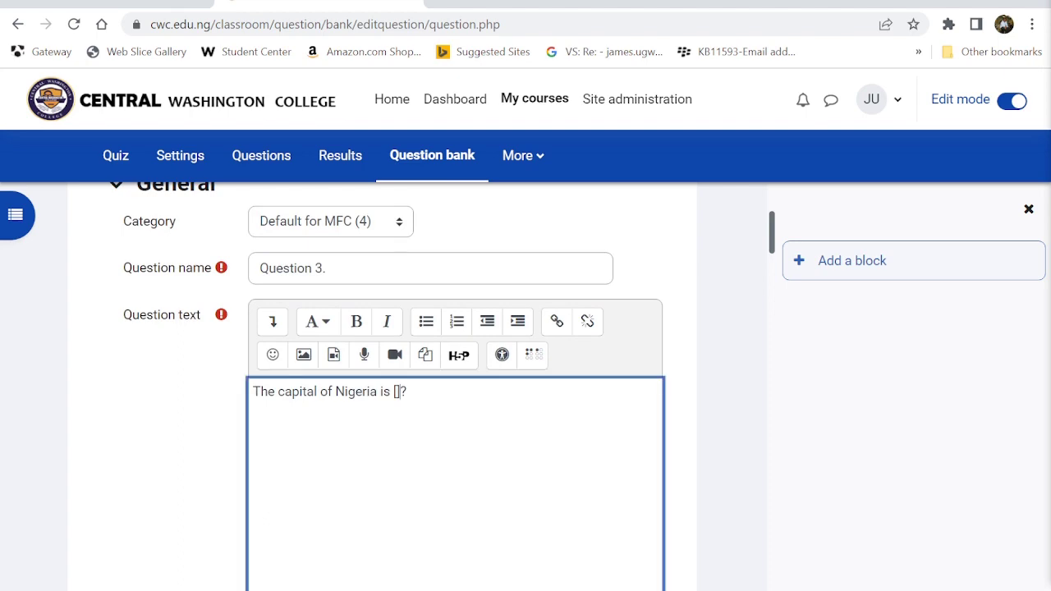
text([[2]])
scroll(403, 402, down, 20)
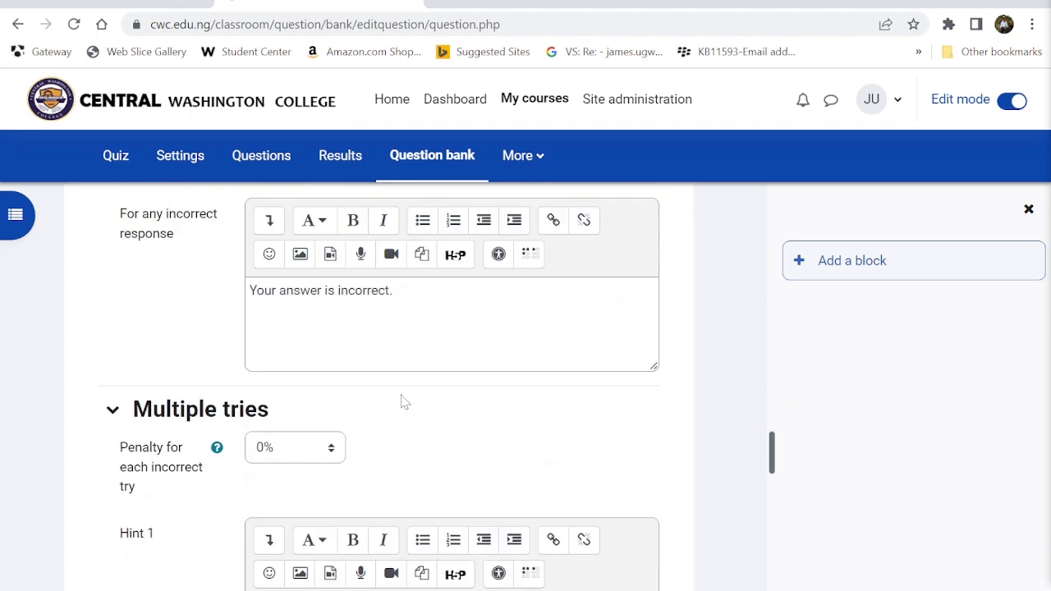
scroll(403, 402, down, 6)
scroll(421, 500, down, 10)
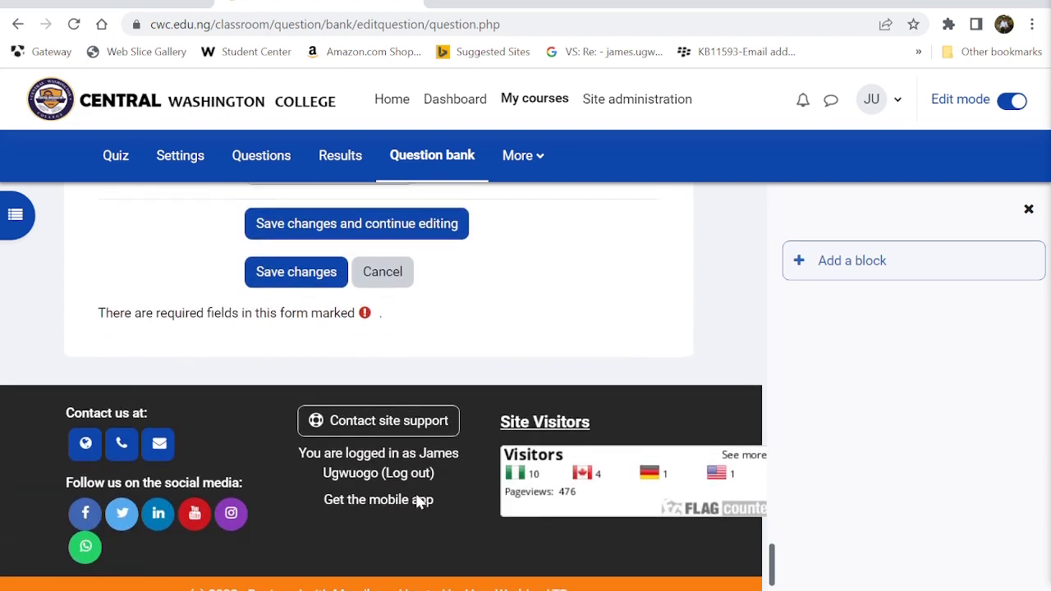
- Save the edited Question 3 and return to Quiz 101's question list
click(297, 250)
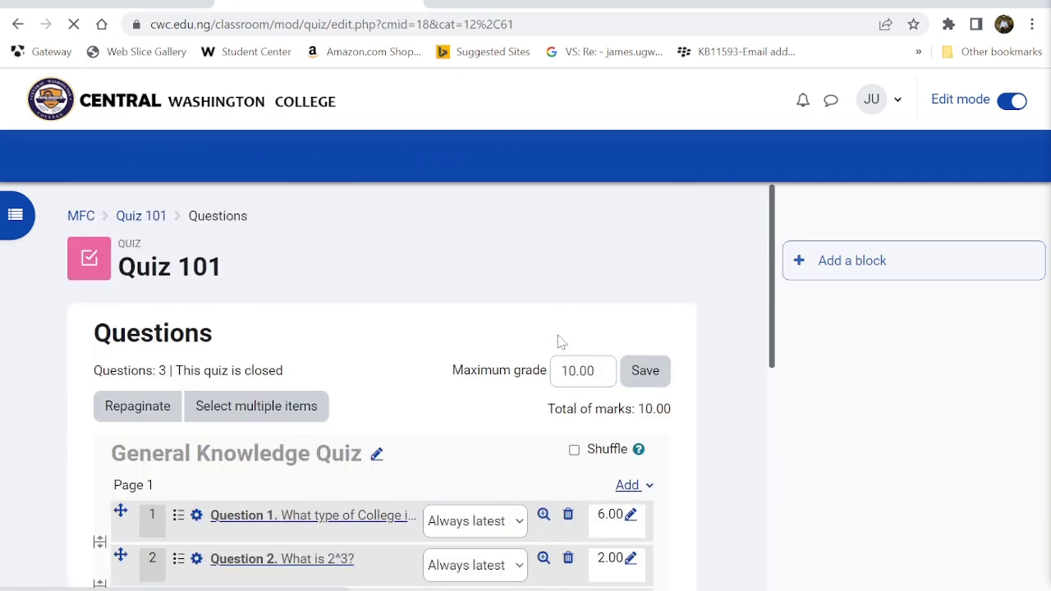
scroll(558, 342, down, 3)
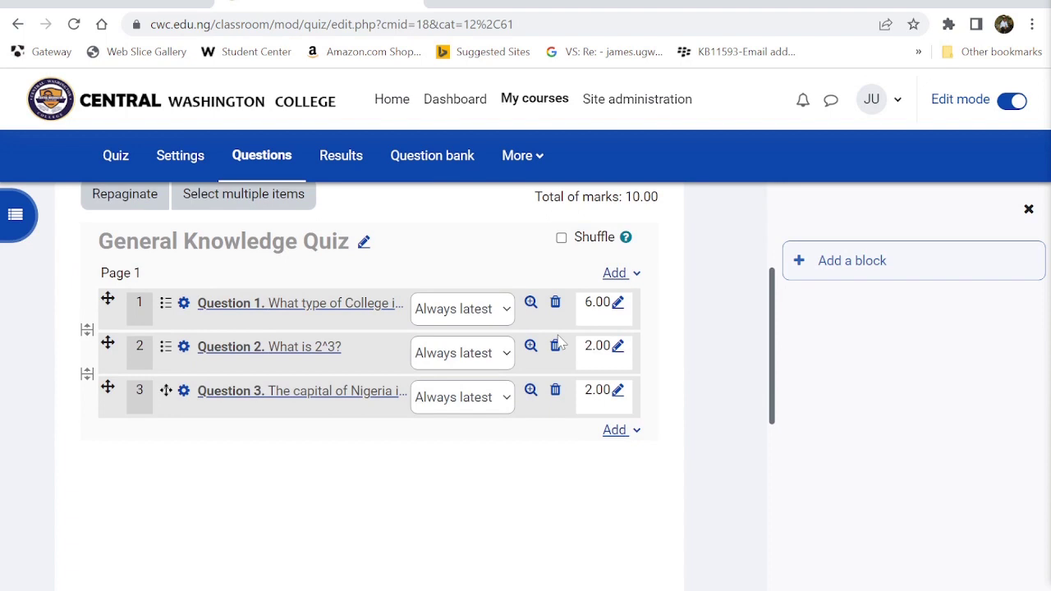
scroll(558, 342, up, 2)
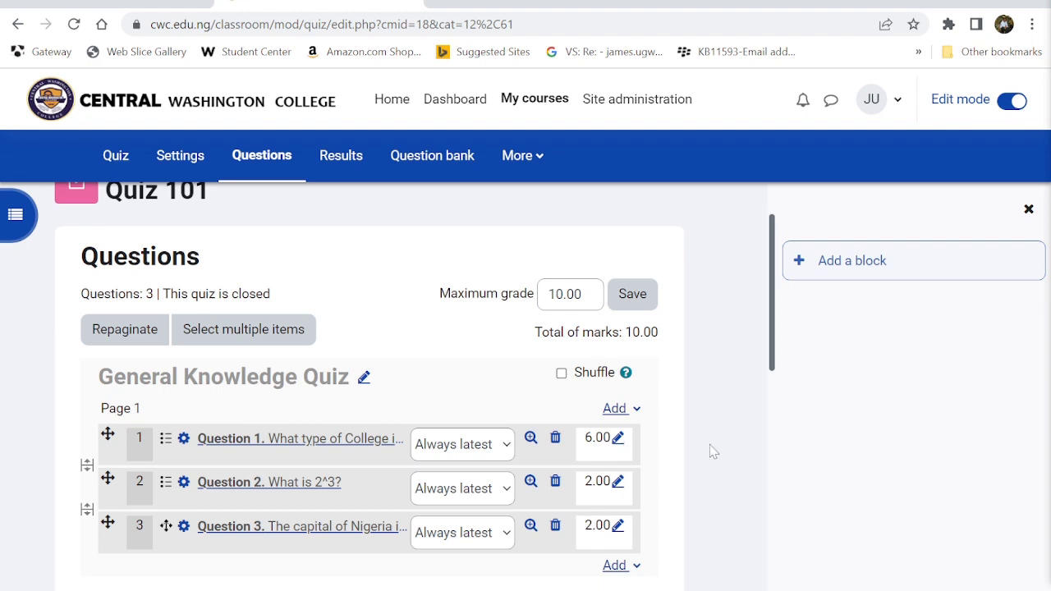
scroll(692, 397, down, 1)
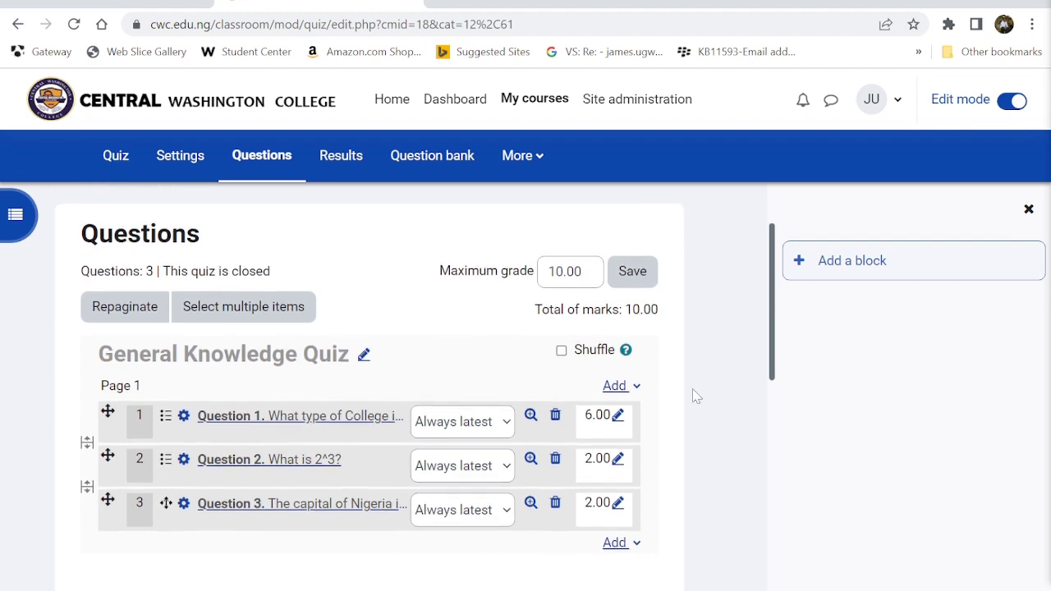
- Save the quiz's maximum grade of 10.00 and check Question 3 at 2.00 marks
click(632, 271)
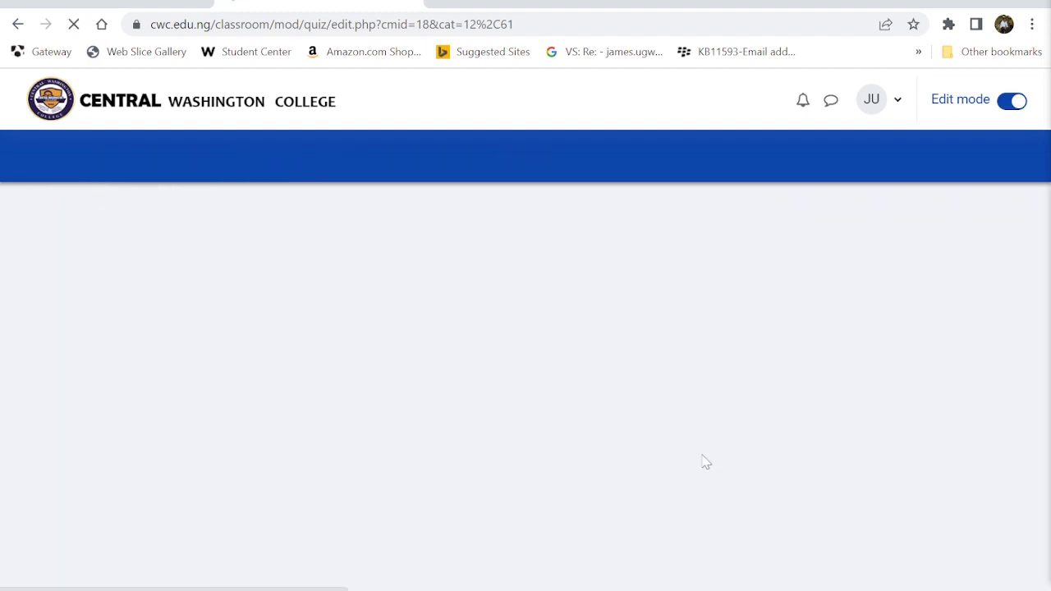
scroll(704, 463, down, 3)
scroll(500, 473, down, 3)
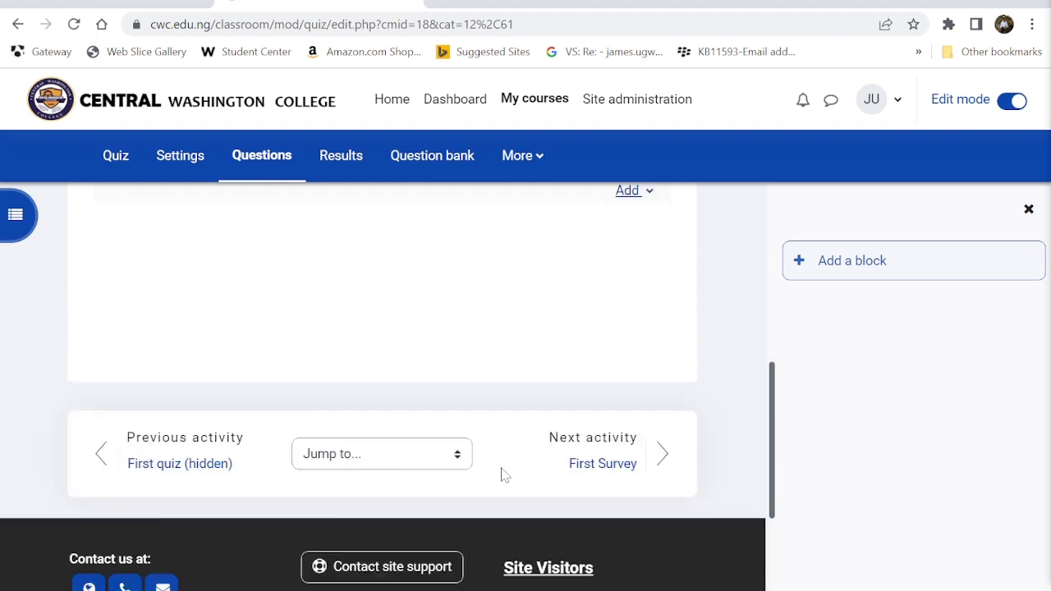
scroll(501, 474, up, 4)
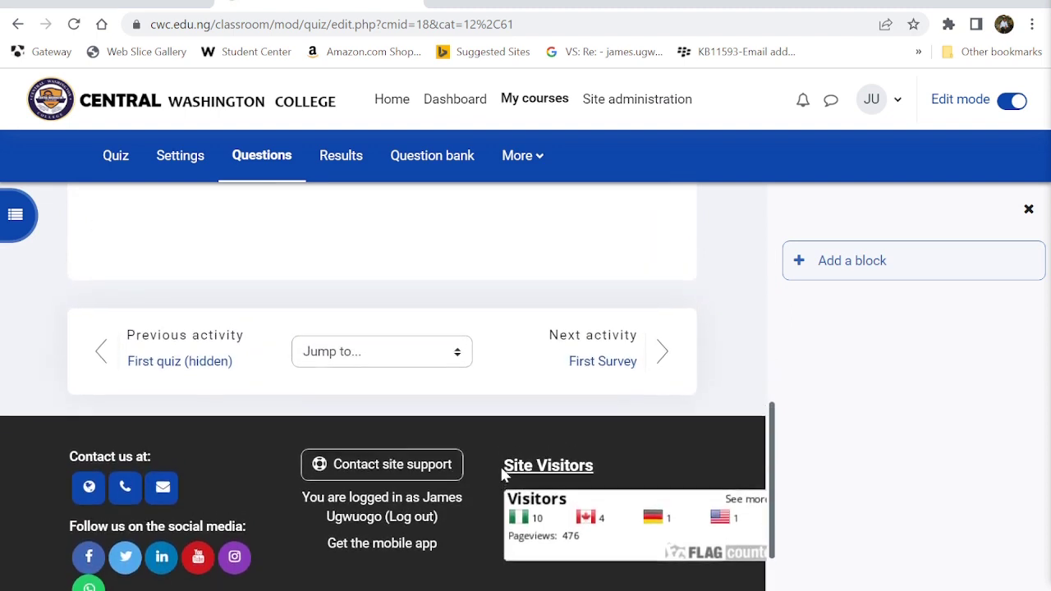
scroll(501, 473, up, 3)
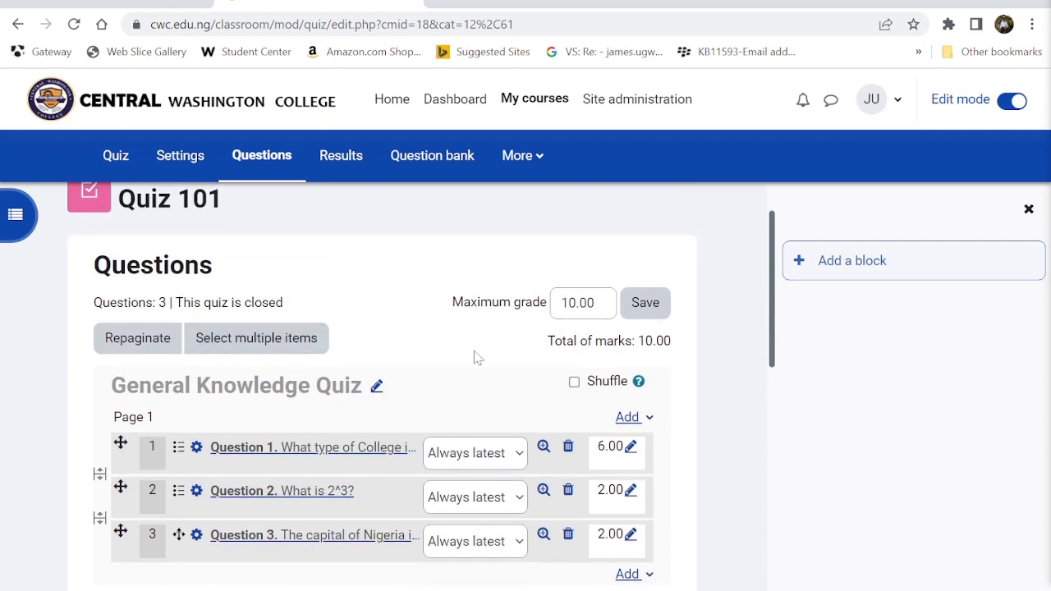
scroll(369, 306, up, 1)
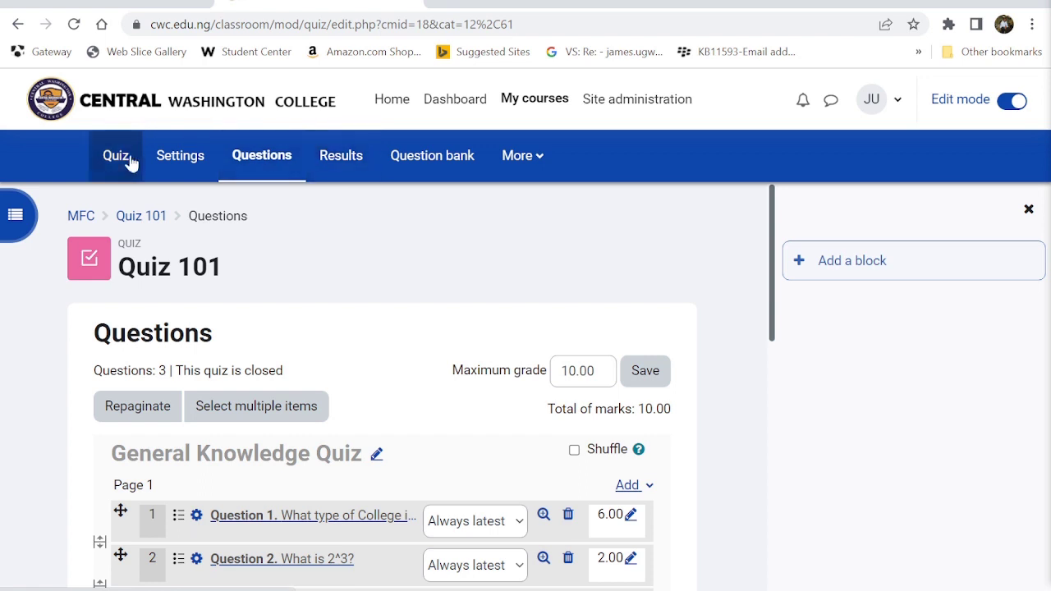
- Go to My courses, open My first Course and find Quiz 101
click(530, 107)
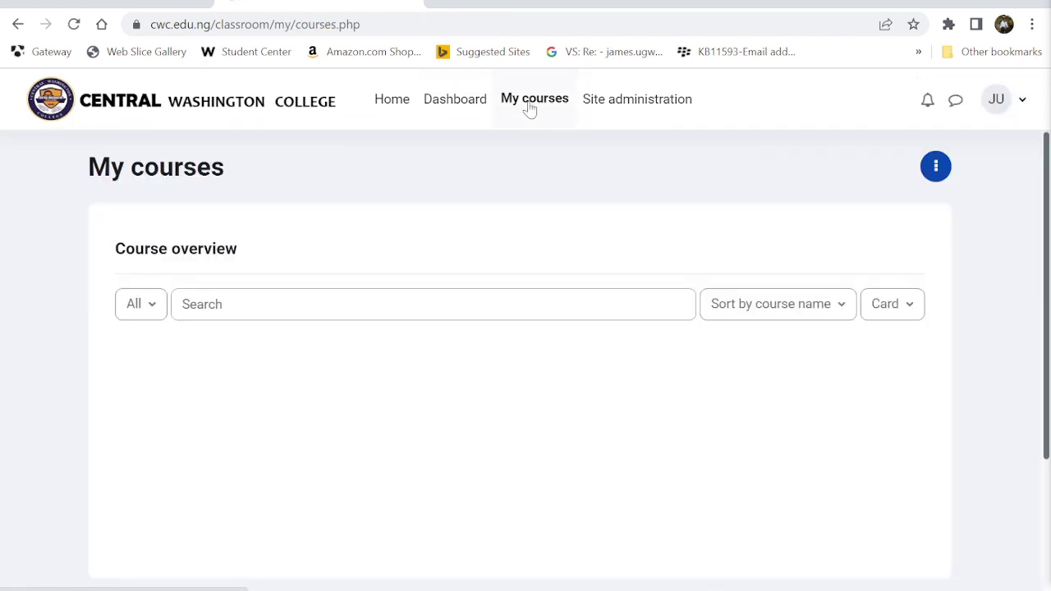
scroll(438, 376, down, 2)
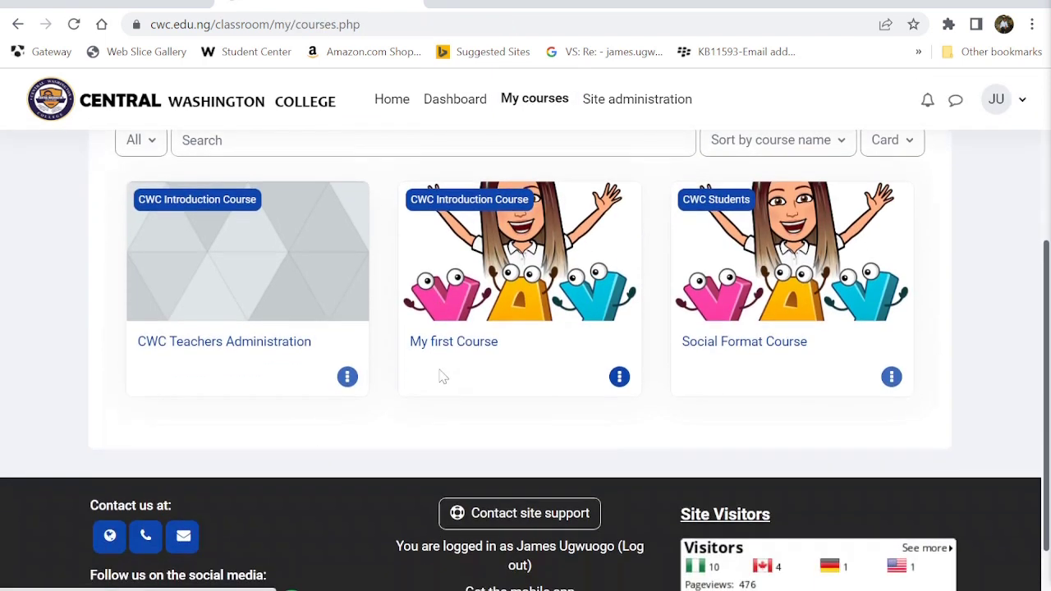
click(474, 306)
scroll(473, 302, down, 4)
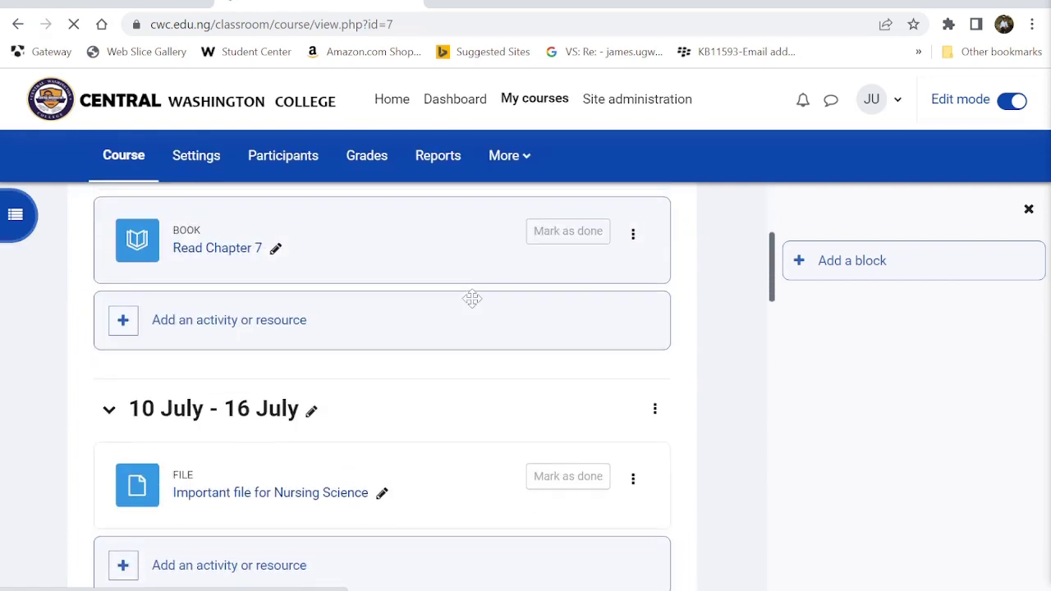
scroll(472, 299, down, 5)
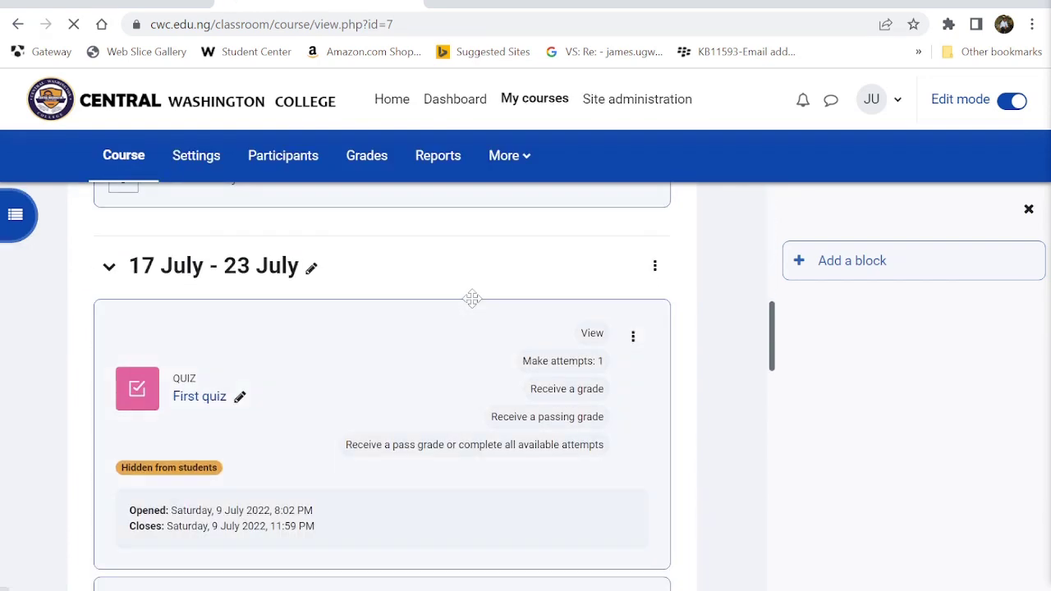
scroll(472, 299, down, 1)
scroll(472, 298, down, 5)
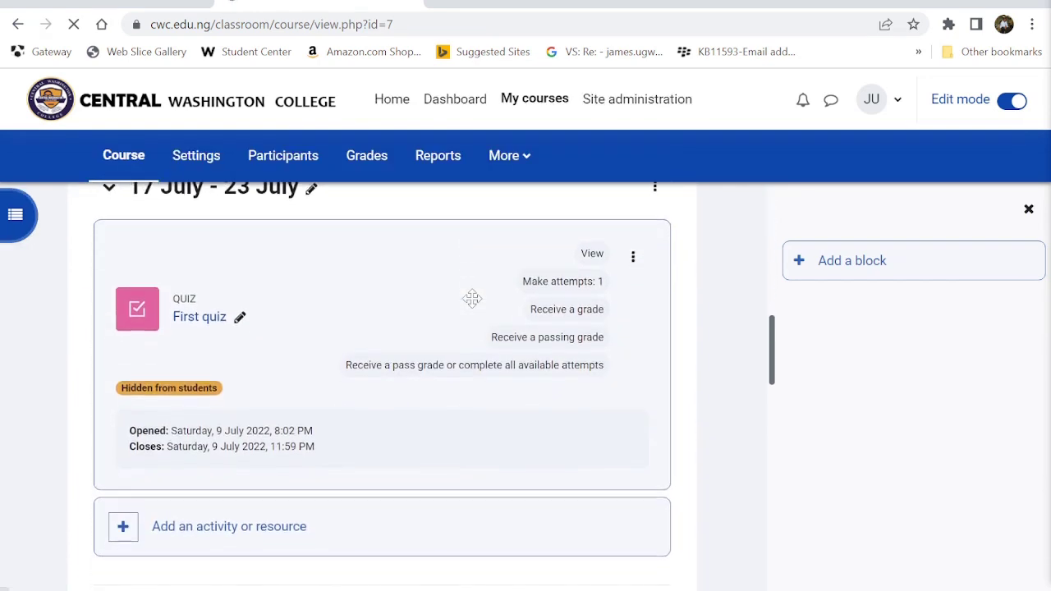
scroll(472, 298, down, 3)
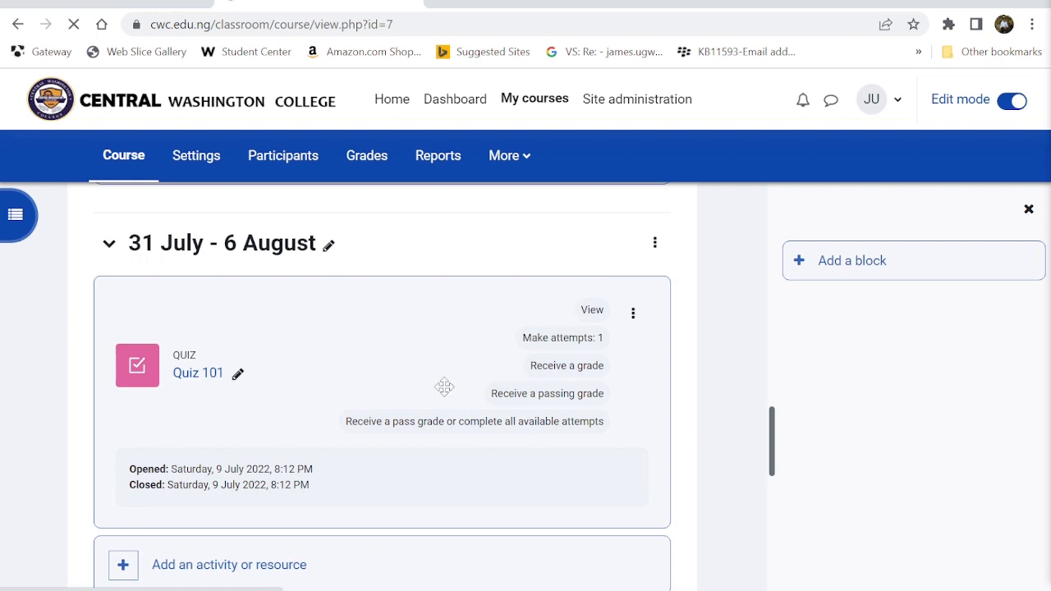
scroll(225, 434, down, 2)
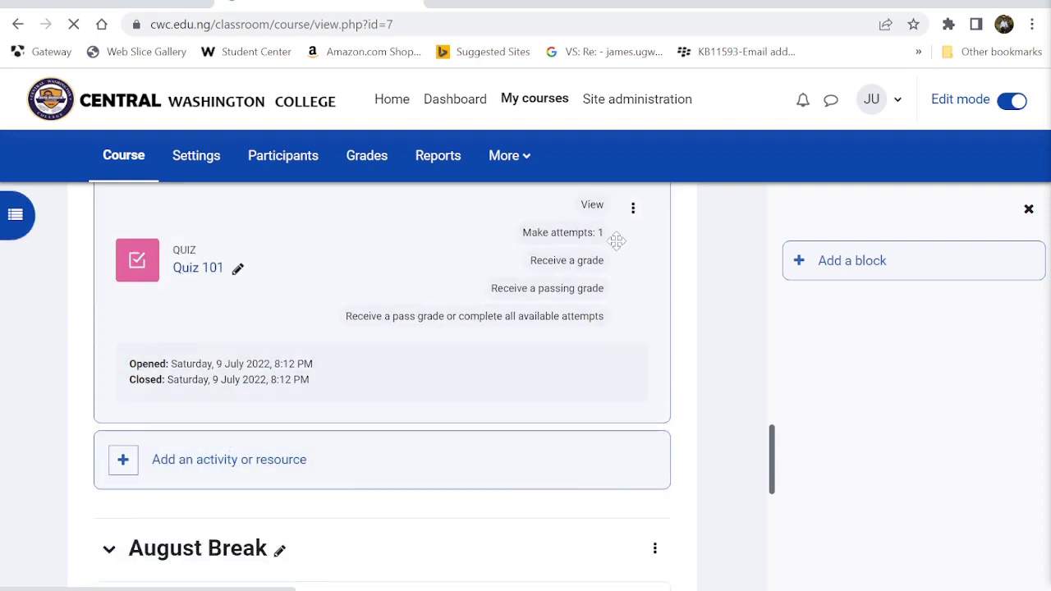
- Turn editing off and open the Quiz 101 overview page
click(633, 210)
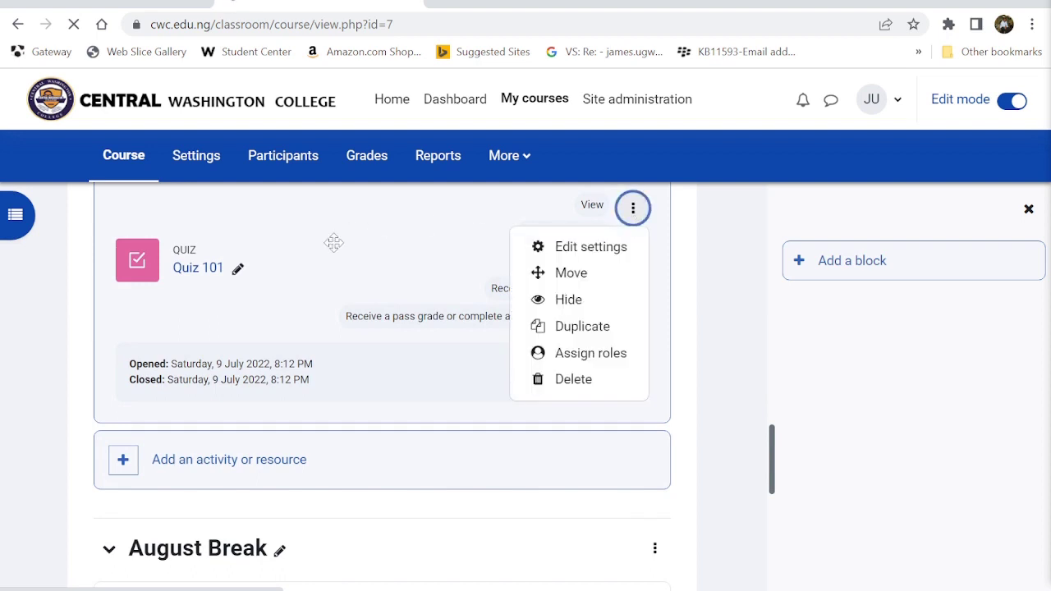
click(1017, 101)
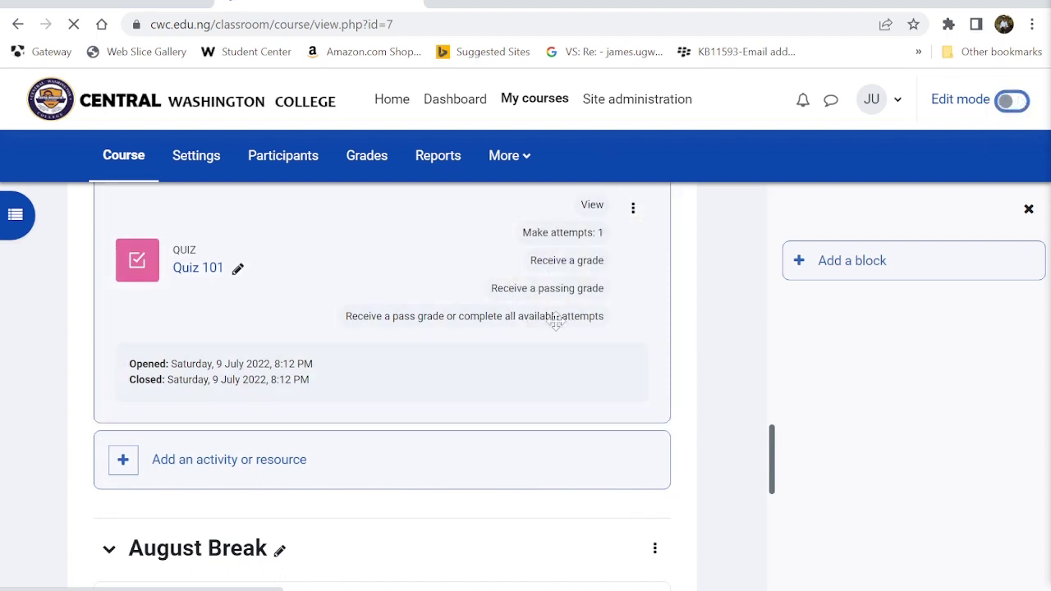
scroll(485, 397, down, 10)
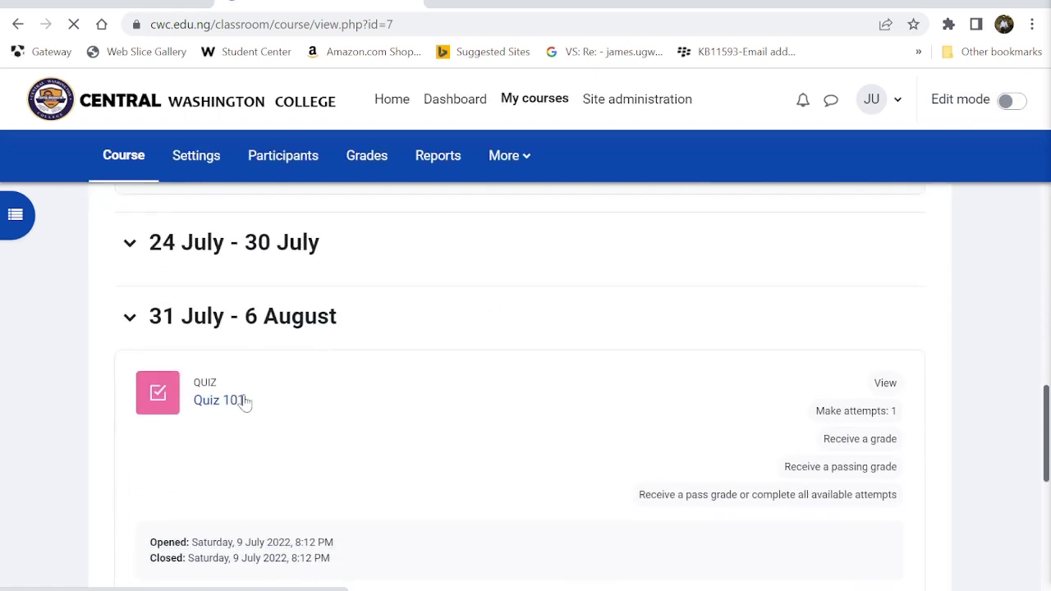
click(242, 402)
scroll(235, 402, down, 2)
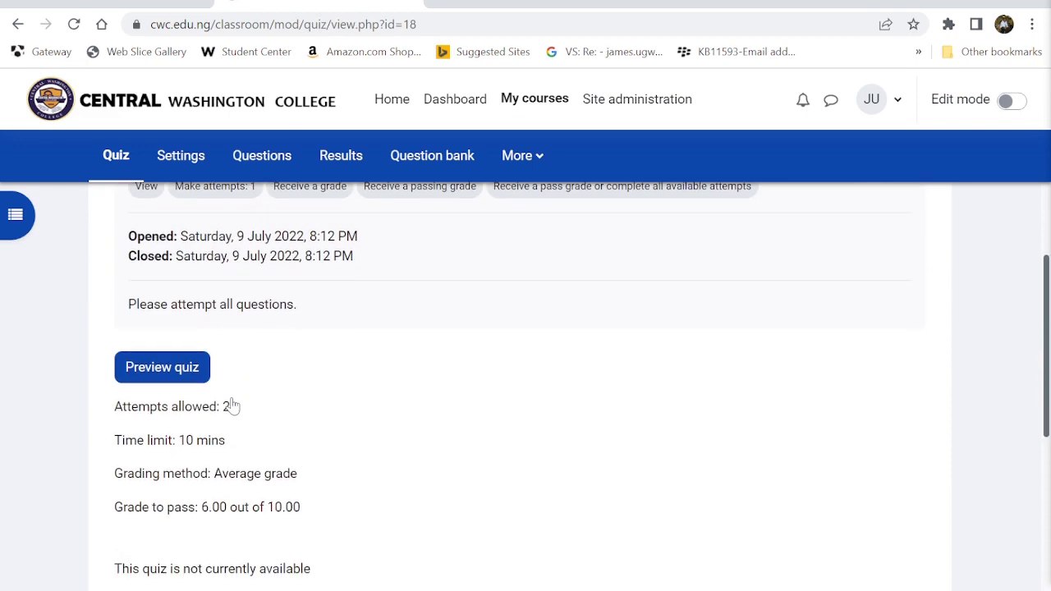
- Start a timed preview attempt of Quiz 101
click(168, 376)
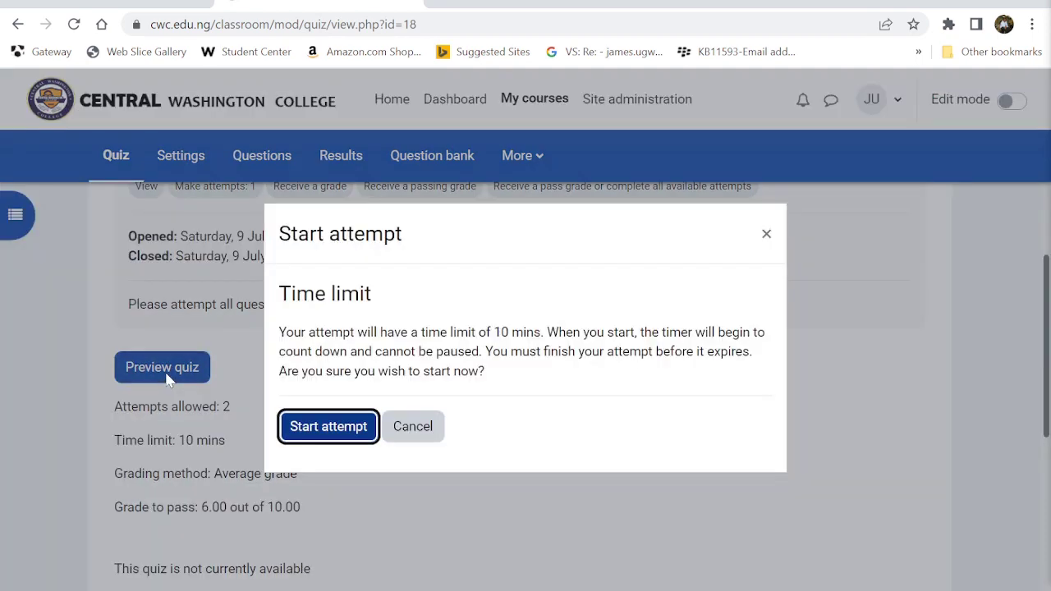
click(305, 428)
scroll(471, 500, down, 3)
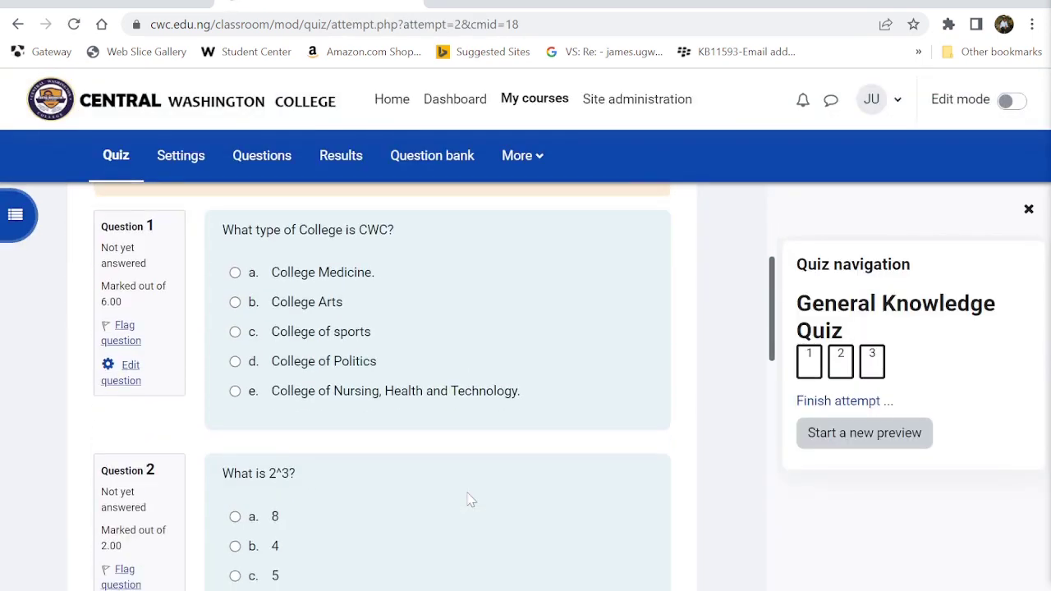
scroll(470, 500, up, 2)
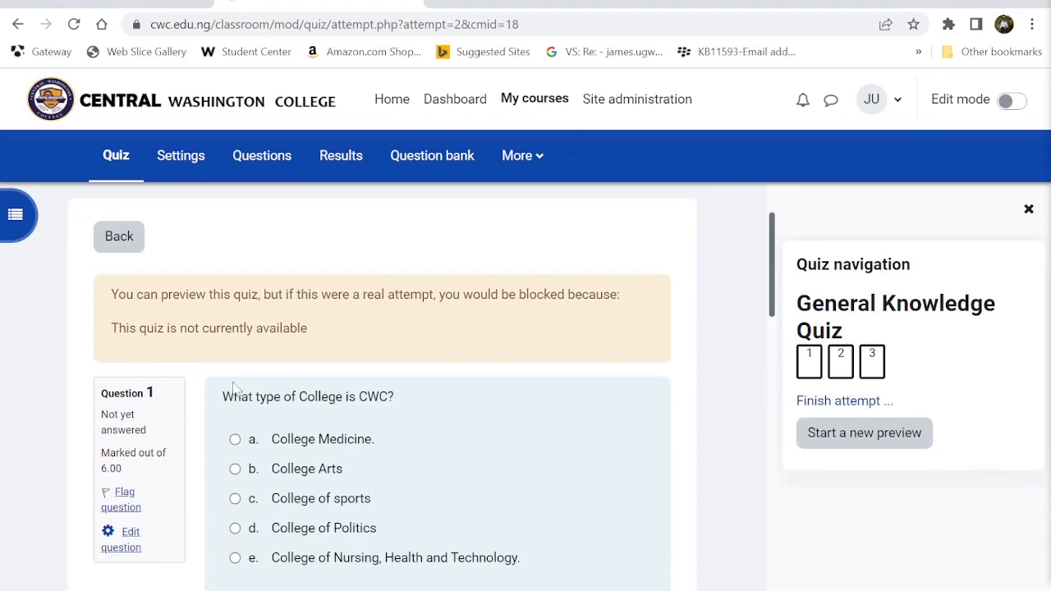
scroll(386, 422, down, 2)
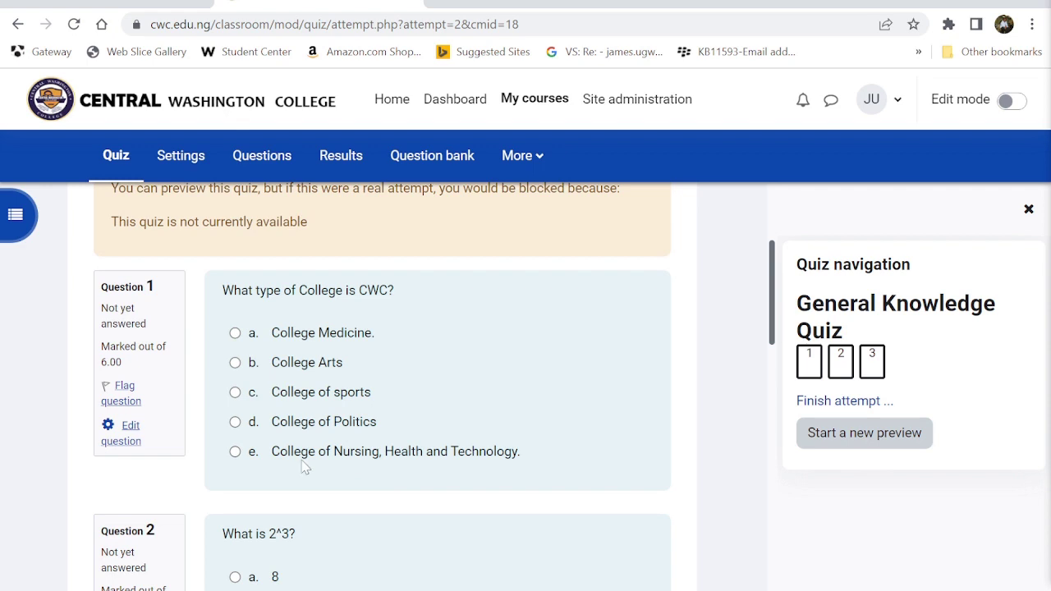
- Answer College of Nursing, Health and Technology for Question 1 and 8 for Question 2
click(234, 451)
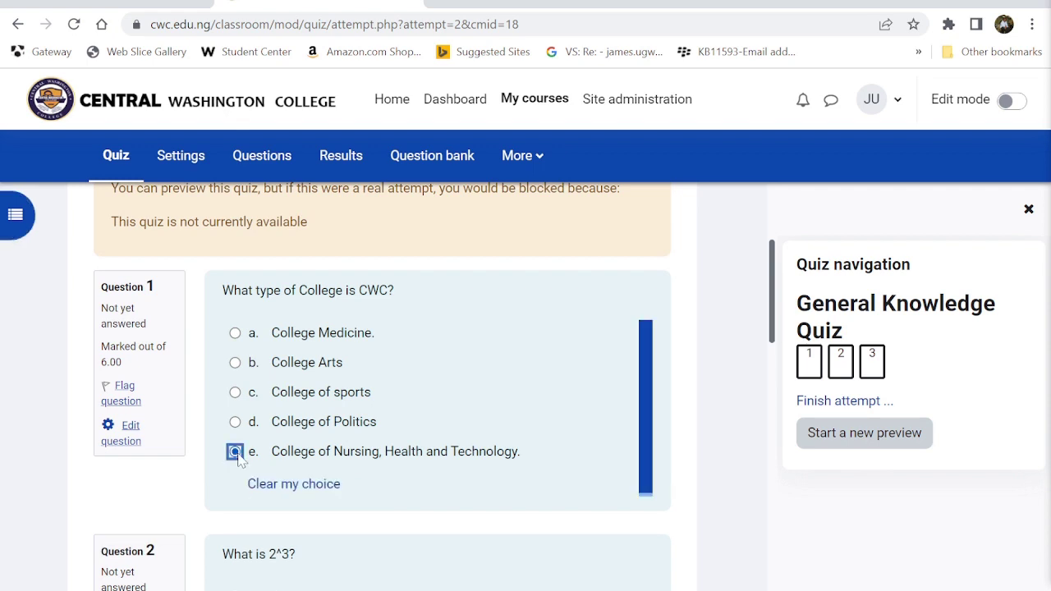
click(282, 486)
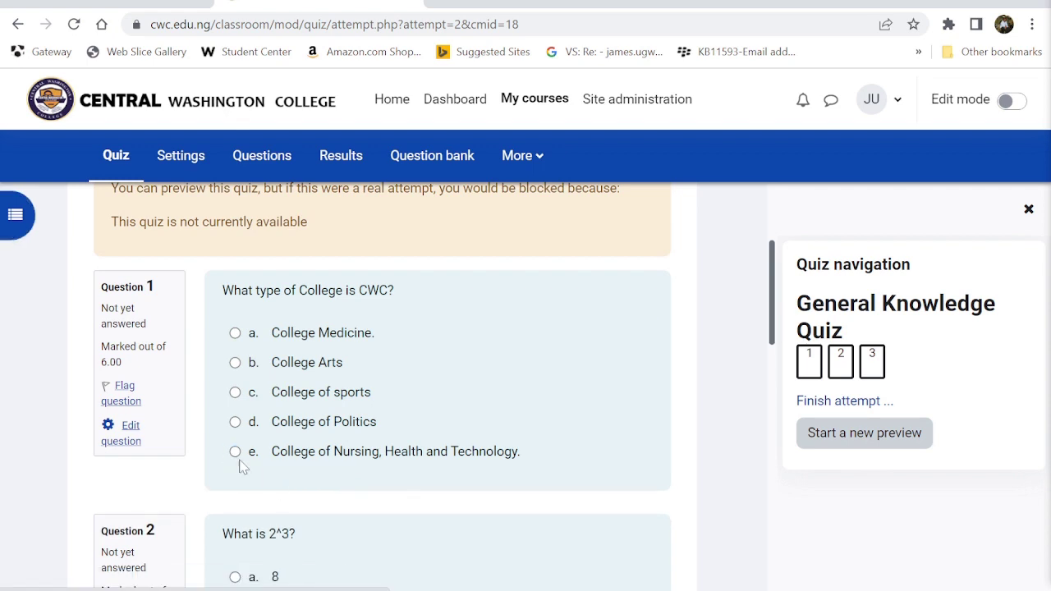
scroll(331, 518, down, 2)
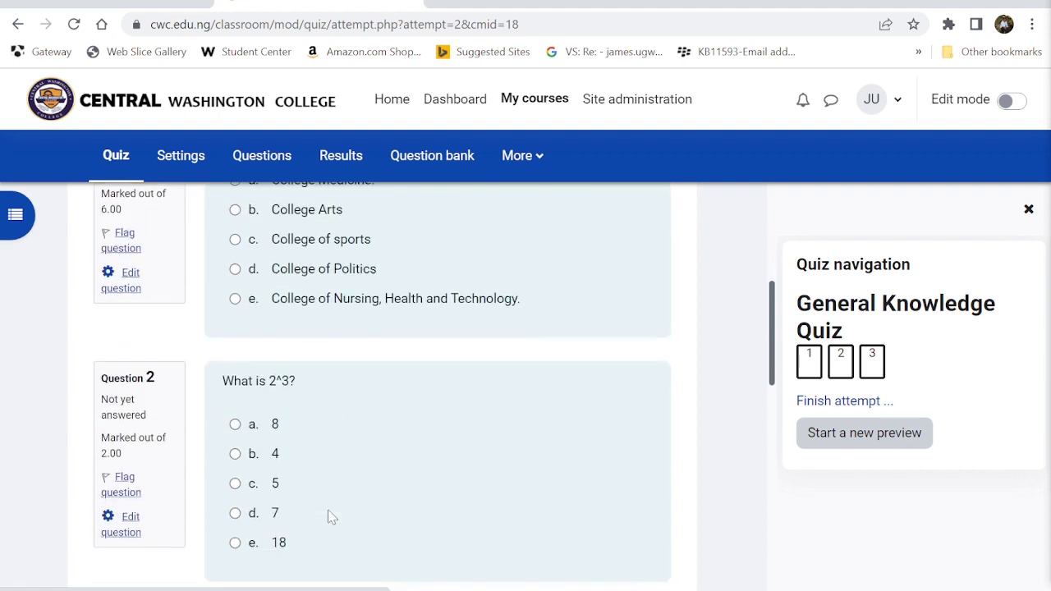
click(236, 292)
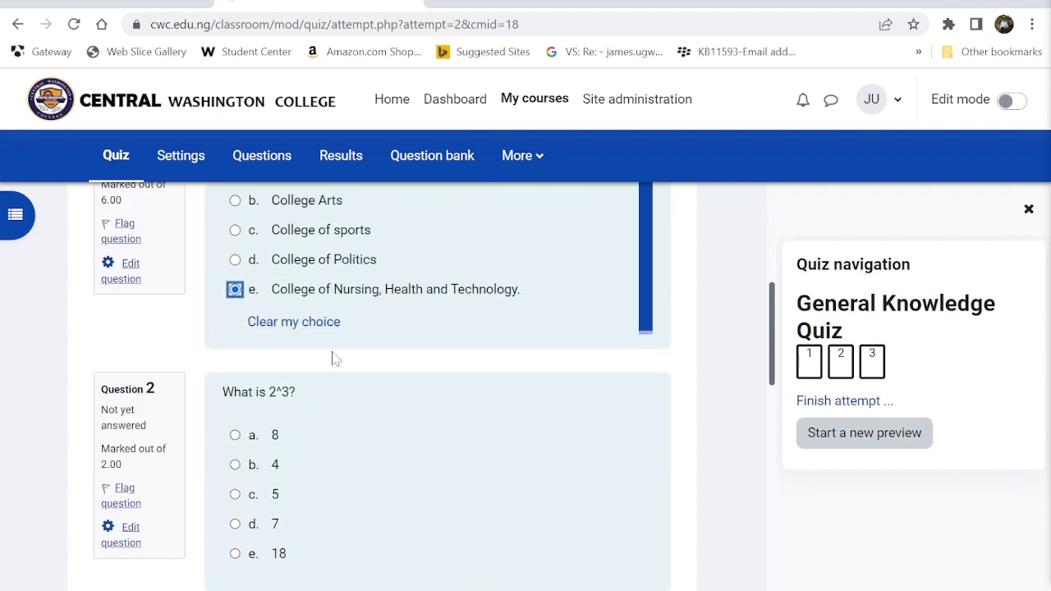
scroll(332, 358, down, 1)
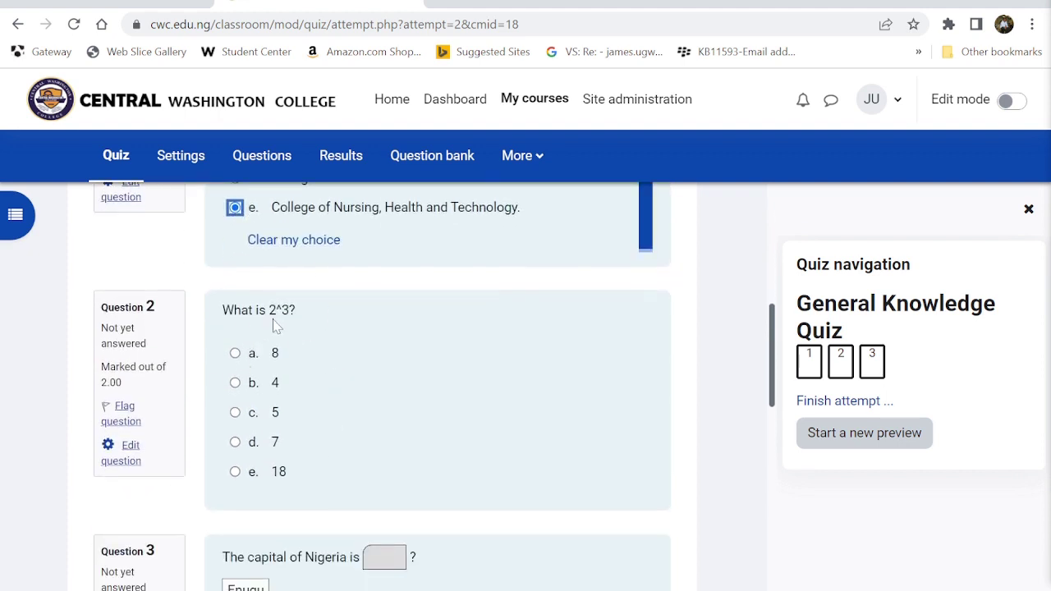
click(239, 360)
click(235, 353)
scroll(411, 402, down, 3)
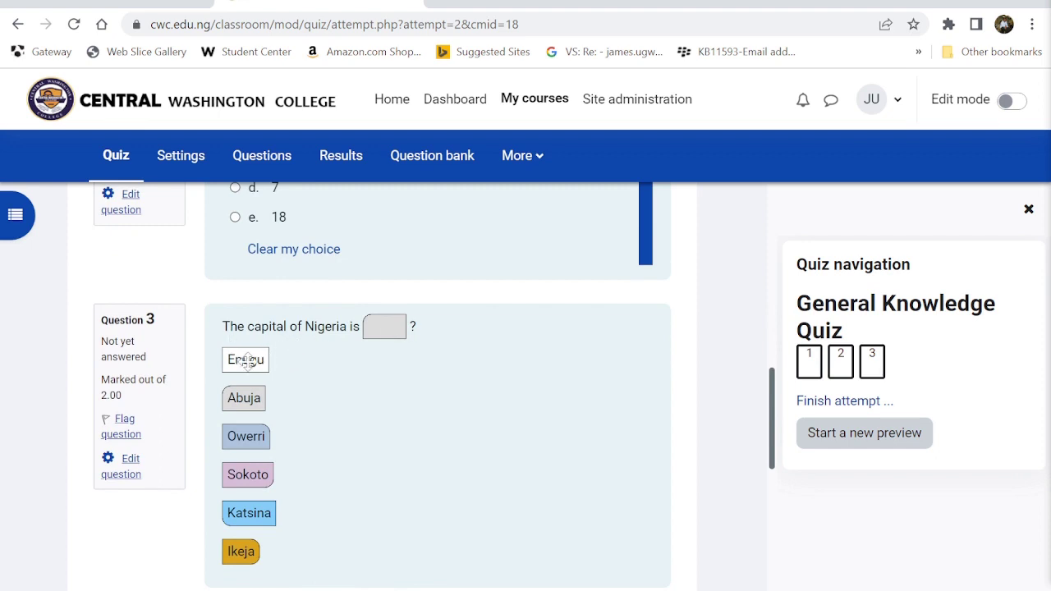
- Drop Abuja into Question 3's blank and finish the attempt
mouse_move(244, 361)
mouse_down()
mouse_move(284, 362)
mouse_move(252, 367)
mouse_up()
drag(257, 442, 320, 448)
drag(275, 476, 313, 518)
drag(240, 553, 251, 550)
scroll(392, 429, down, 1)
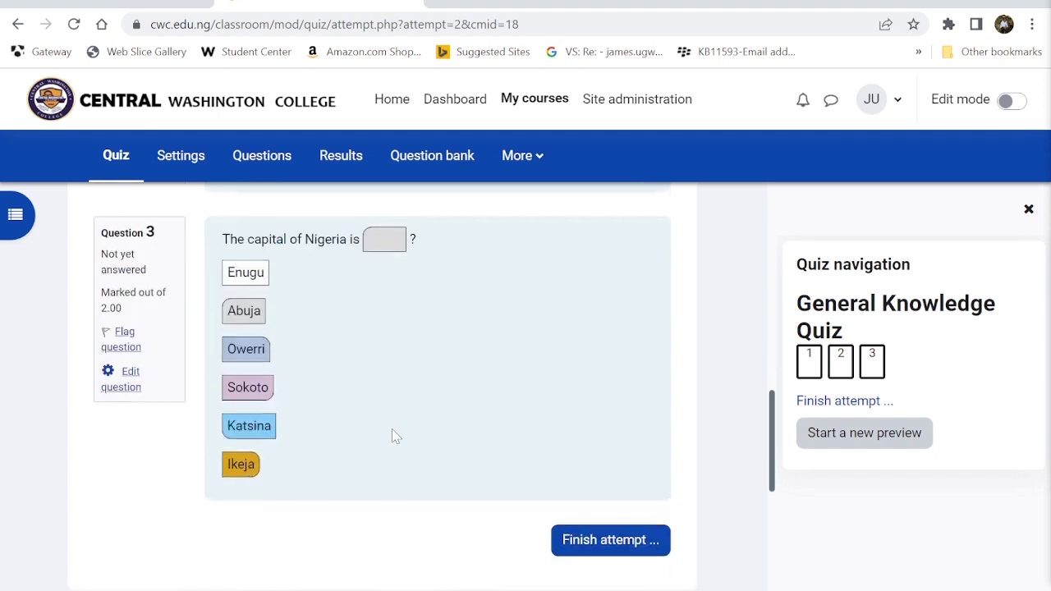
scroll(392, 428, up, 1)
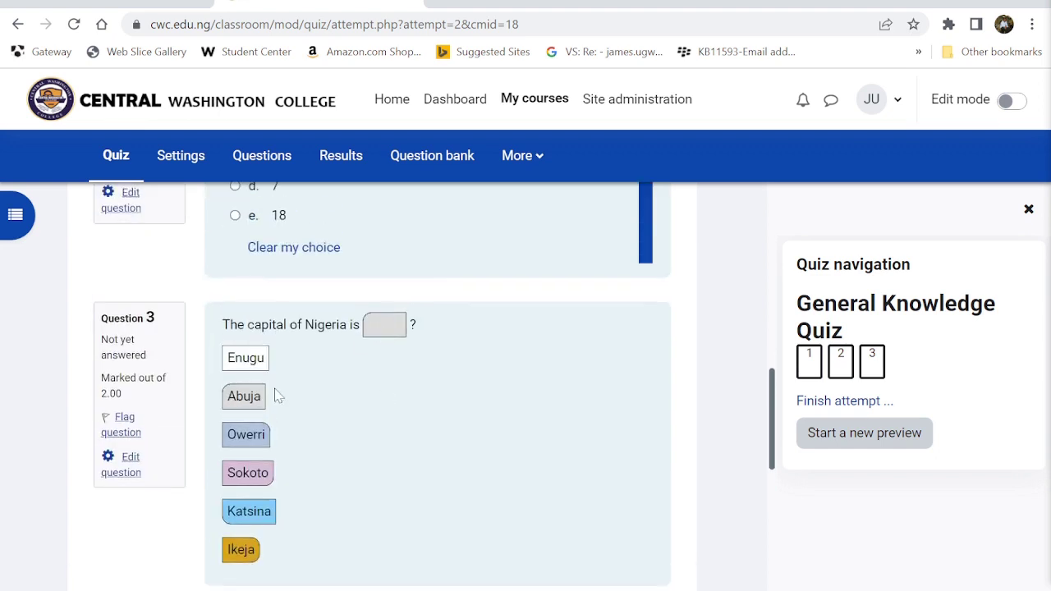
drag(246, 395, 375, 326)
scroll(376, 326, down, 1)
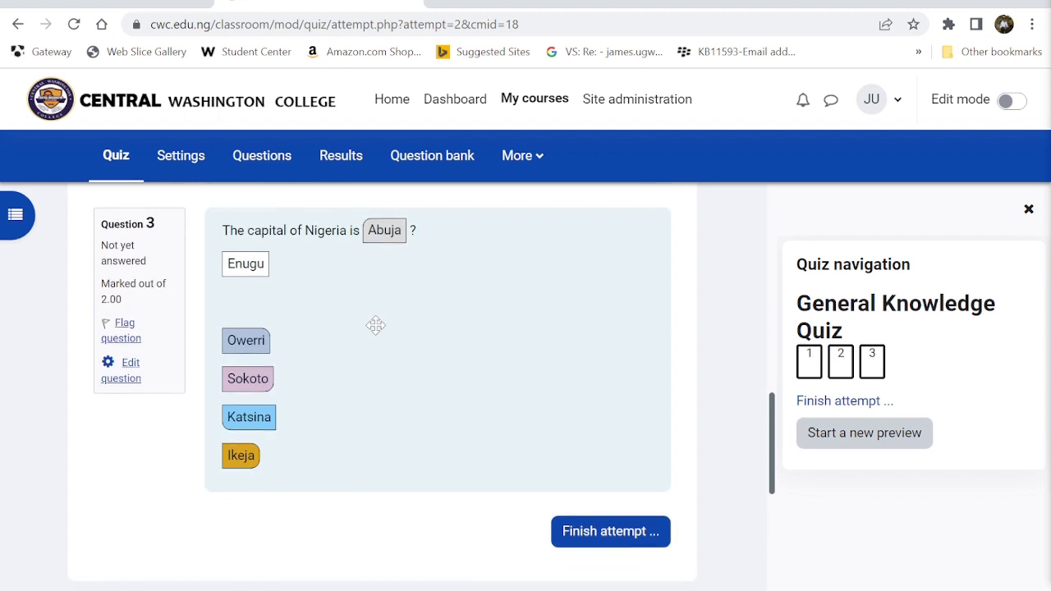
click(617, 532)
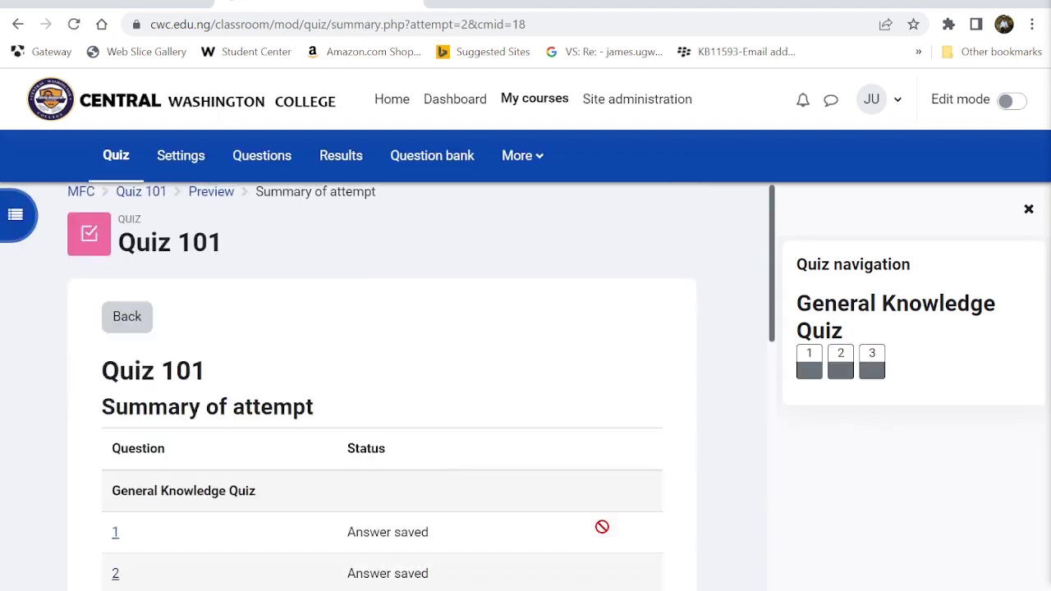
- Check all three answers are saved, then request Submit all and finish
scroll(602, 526, down, 2)
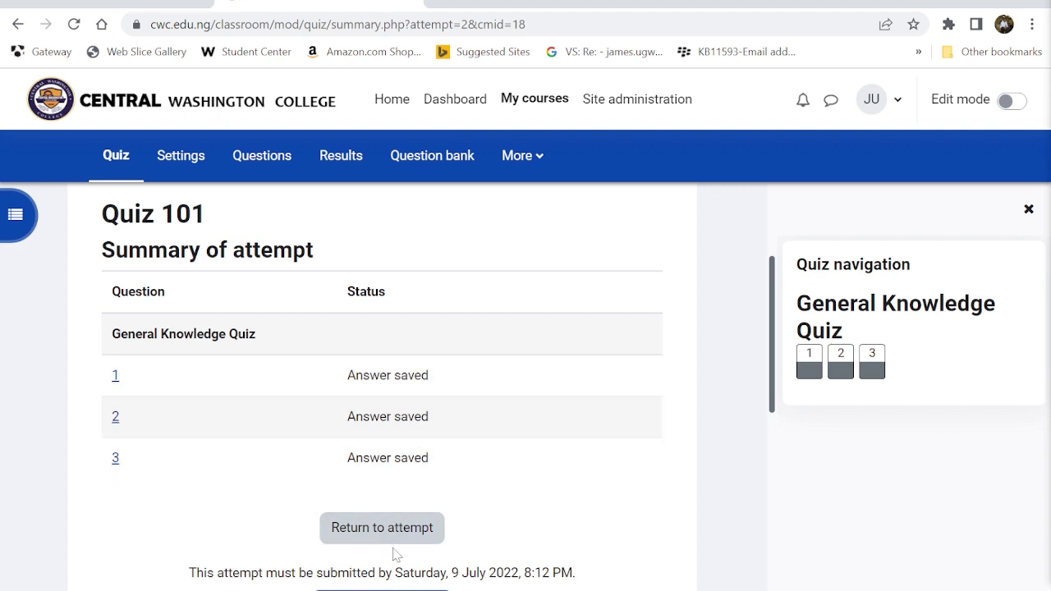
scroll(394, 554, down, 3)
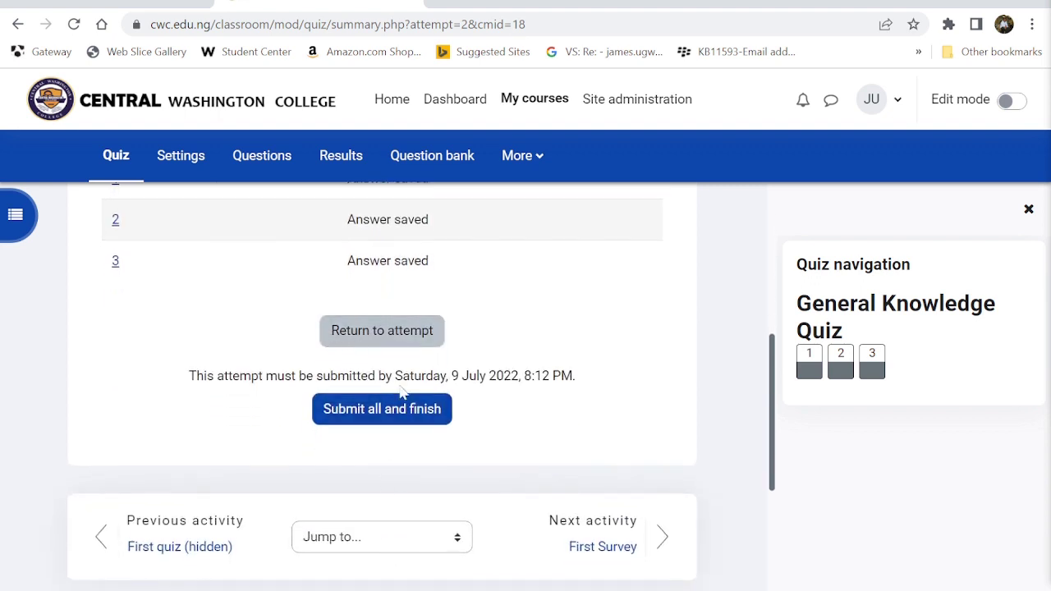
click(360, 417)
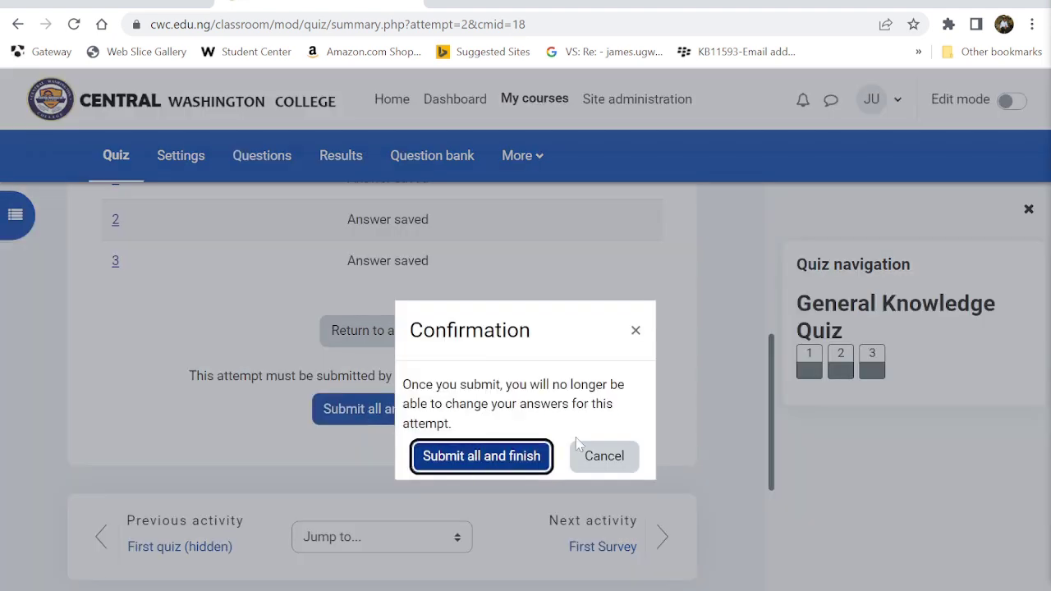
click(601, 463)
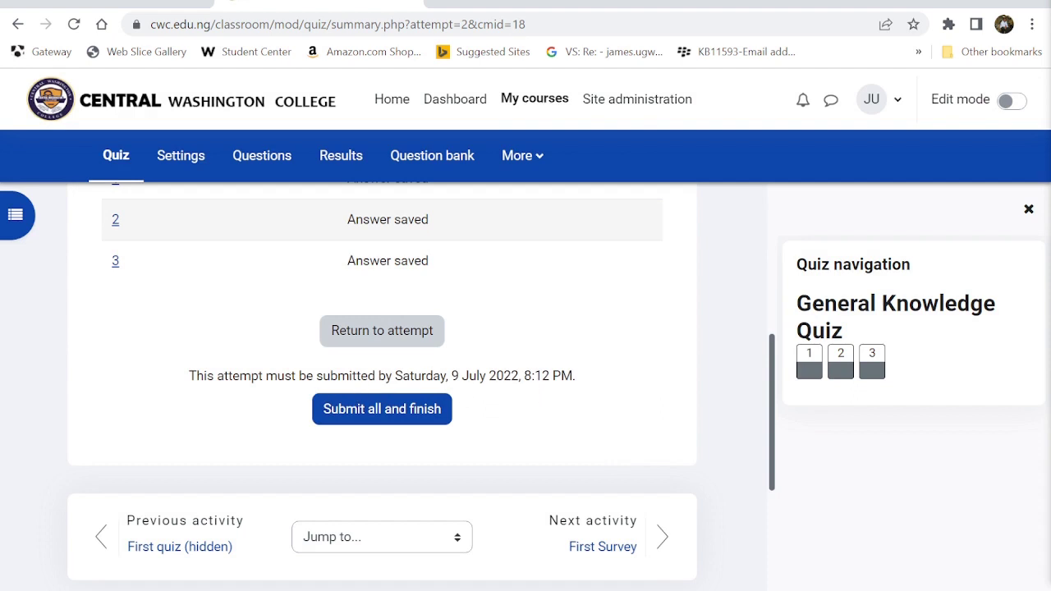
click(413, 413)
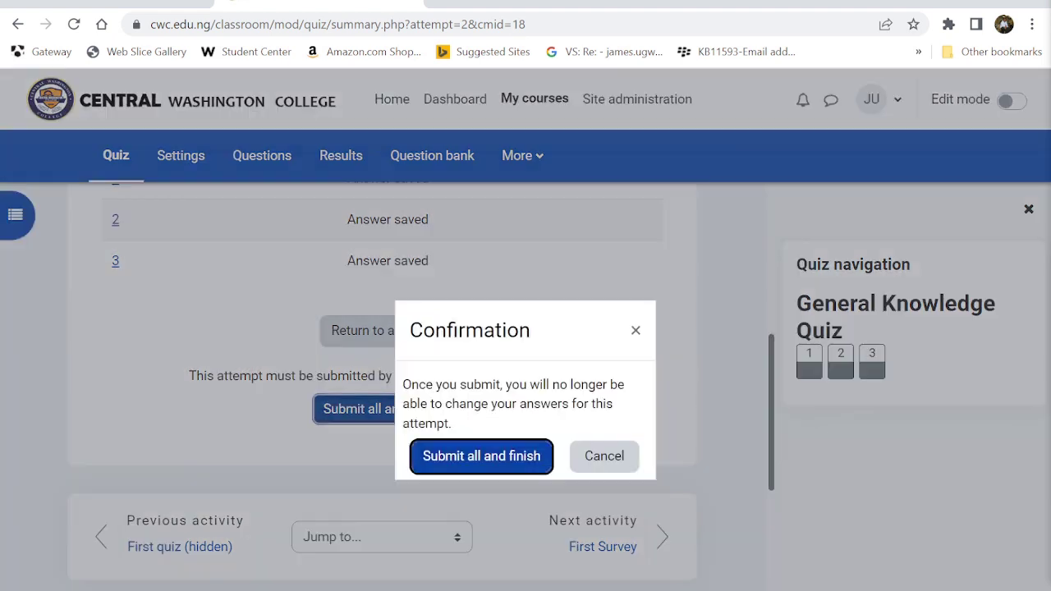
- Submit the attempt, review the 10.00/10.00 result with each question correct, and return to the quiz
click(481, 458)
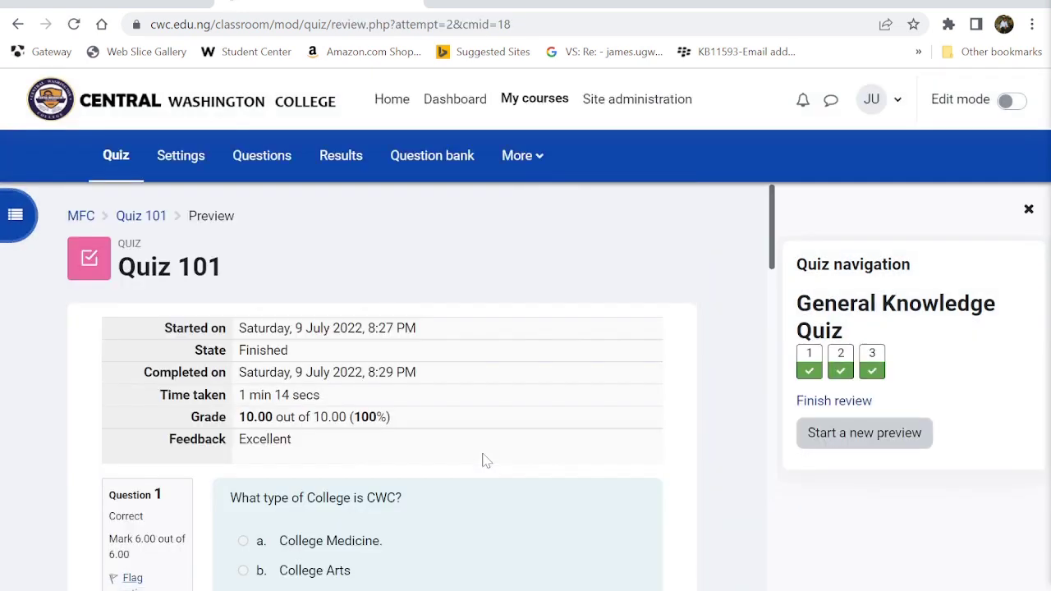
scroll(486, 461, down, 1)
scroll(487, 461, down, 1)
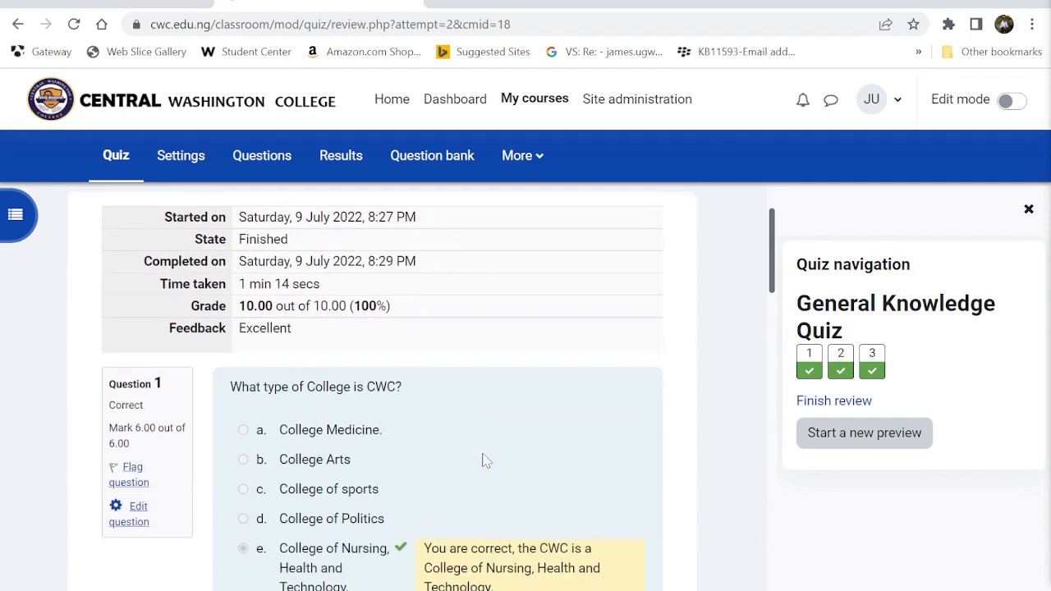
scroll(484, 459, down, 2)
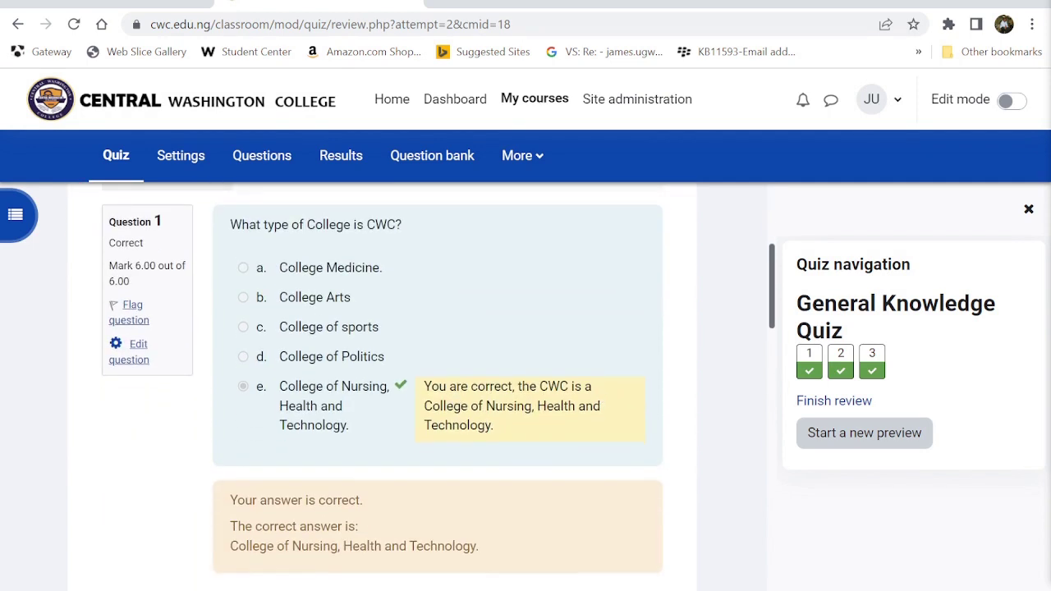
scroll(593, 445, down, 3)
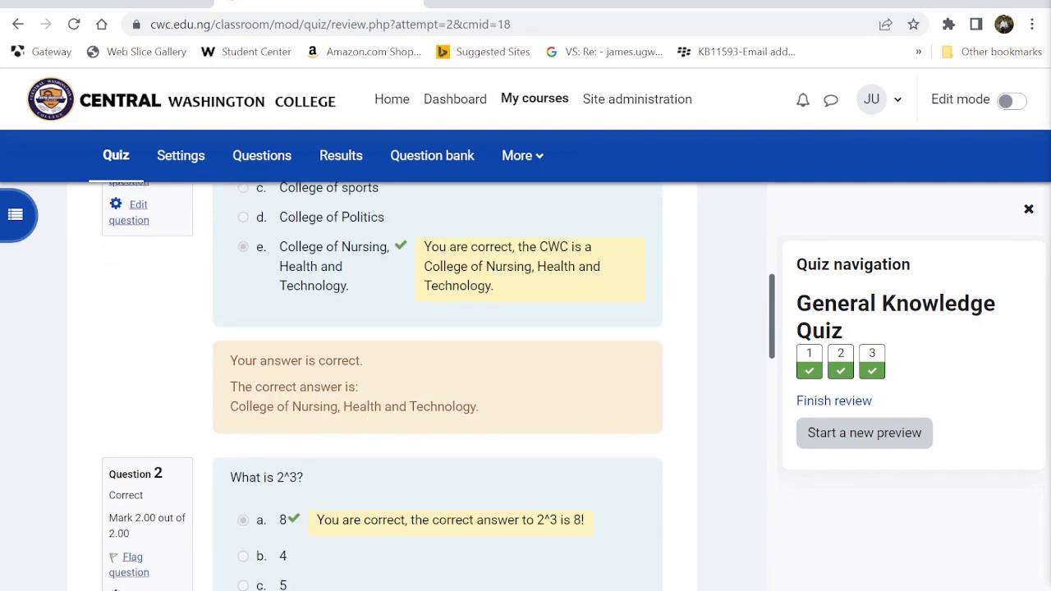
scroll(344, 374, down, 3)
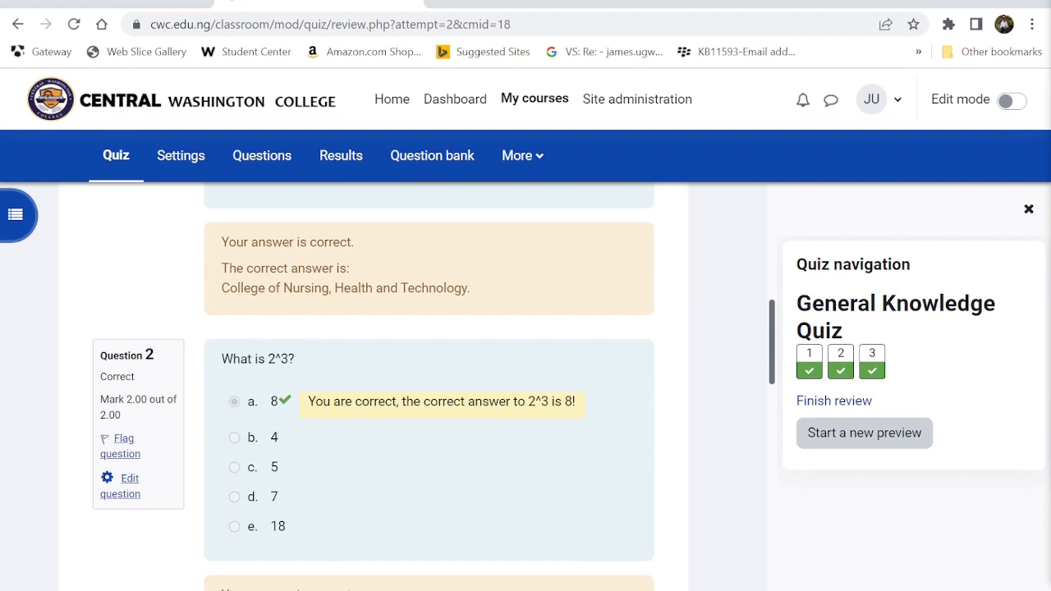
scroll(563, 406, down, 3)
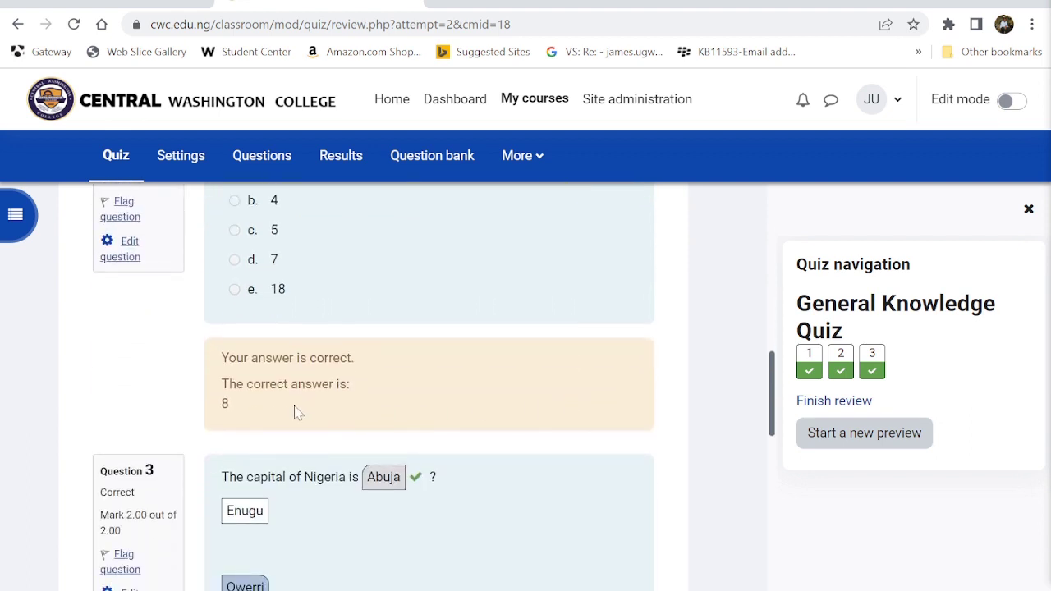
scroll(357, 429, down, 3)
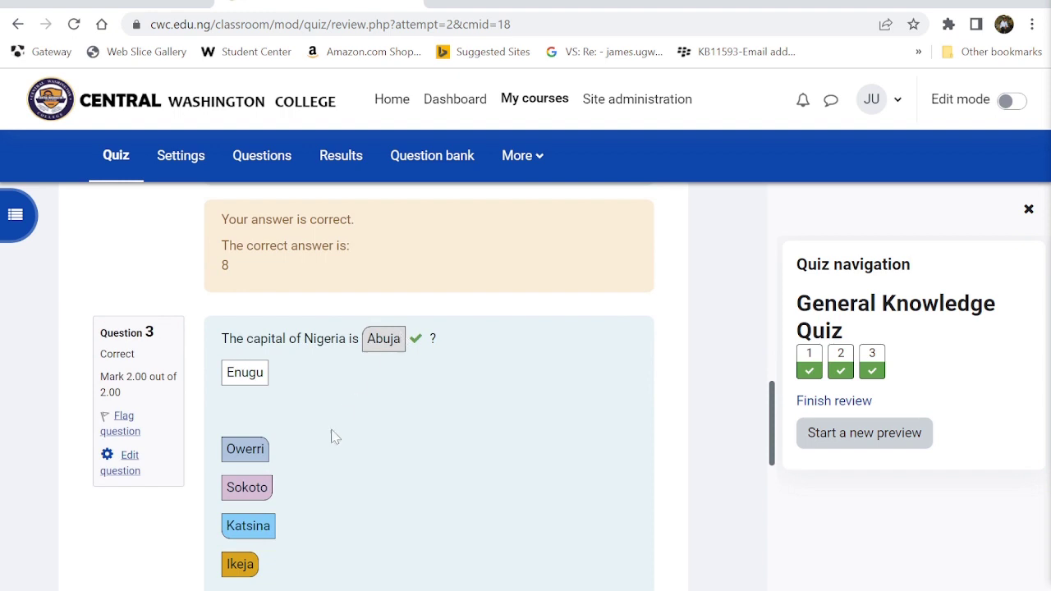
scroll(334, 436, down, 3)
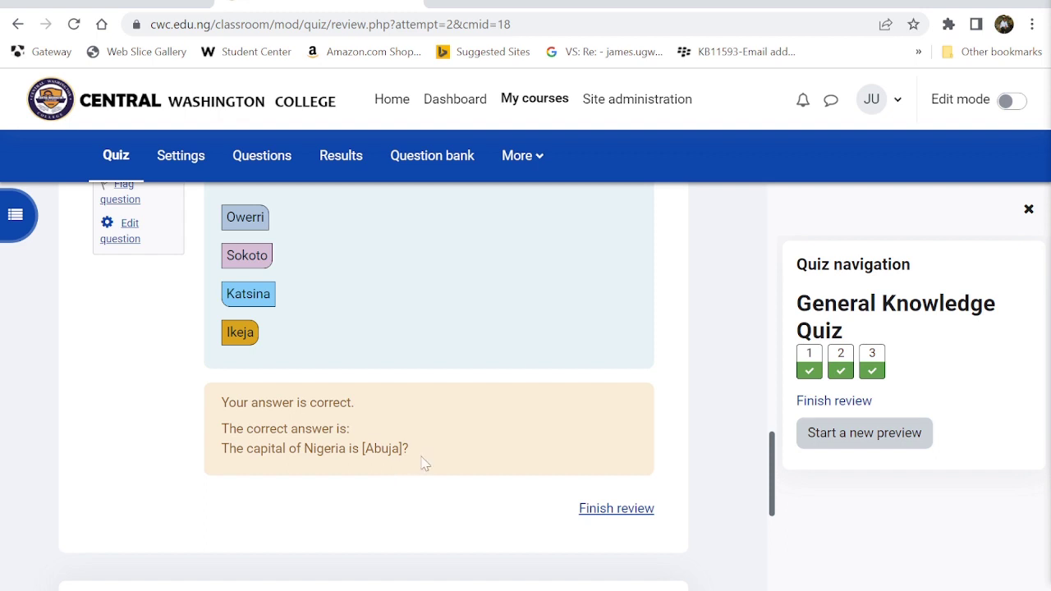
click(612, 510)
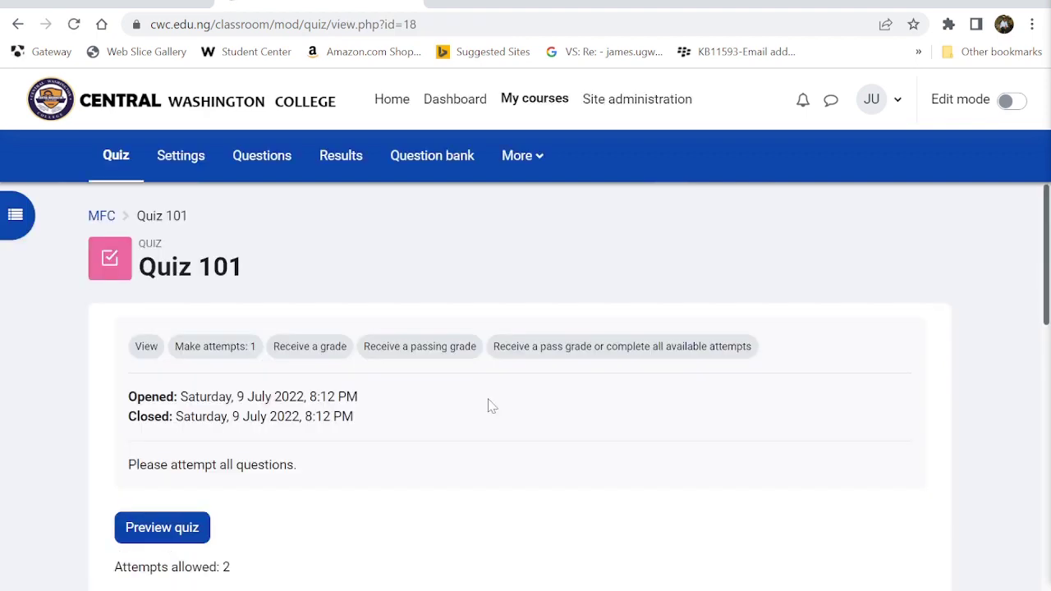
- Turn editing on and open Quiz 101's question list
scroll(488, 403, down, 2)
scroll(490, 405, up, 2)
click(1010, 101)
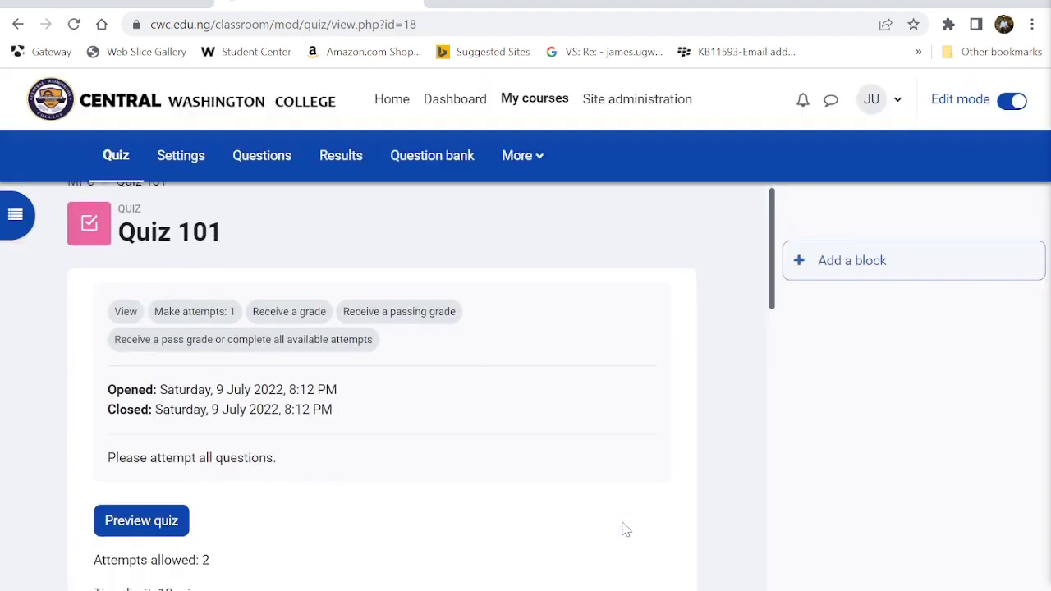
scroll(624, 530, down, 1)
scroll(624, 530, up, 2)
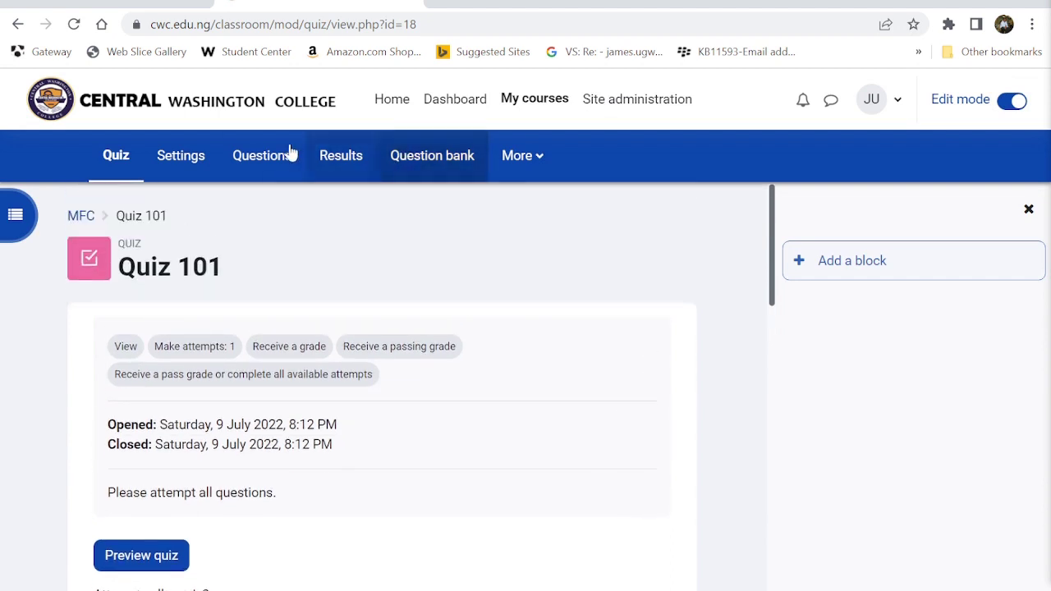
click(240, 164)
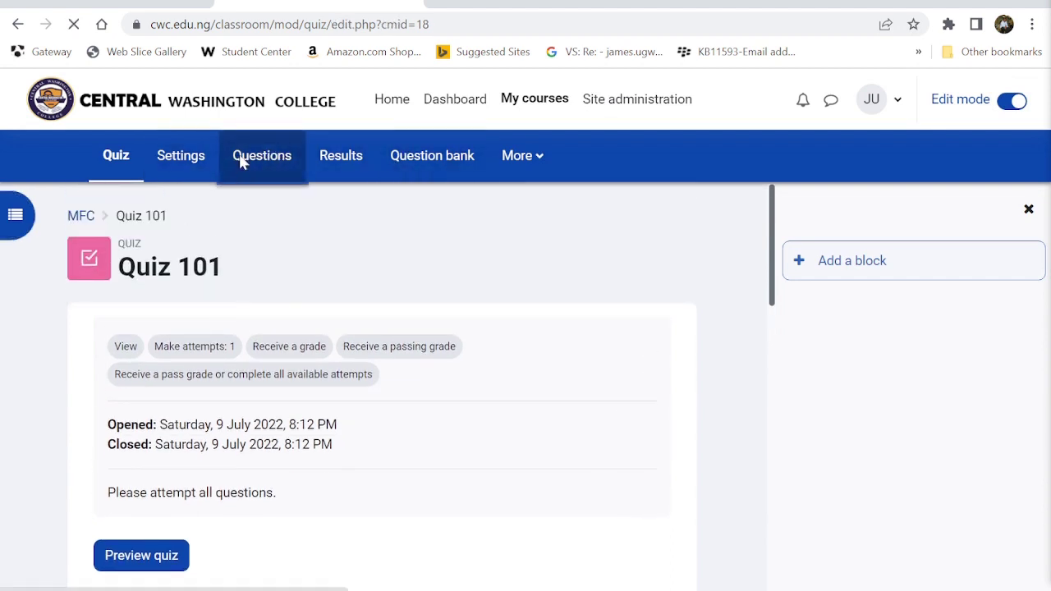
scroll(316, 402, down, 3)
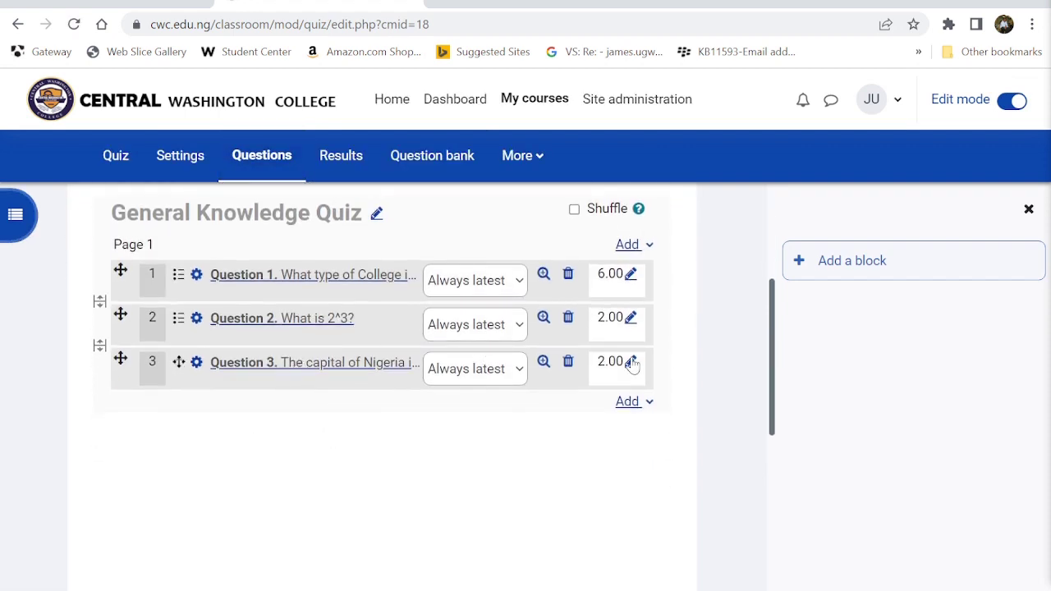
- Open Question 3's editing form, leaving its mark unchanged
click(631, 363)
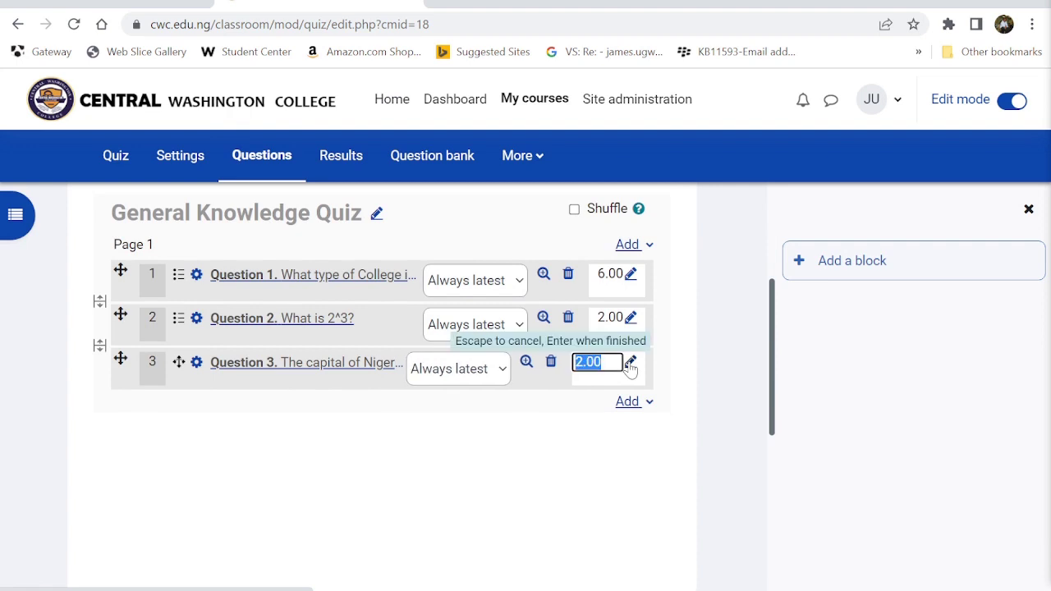
click(474, 432)
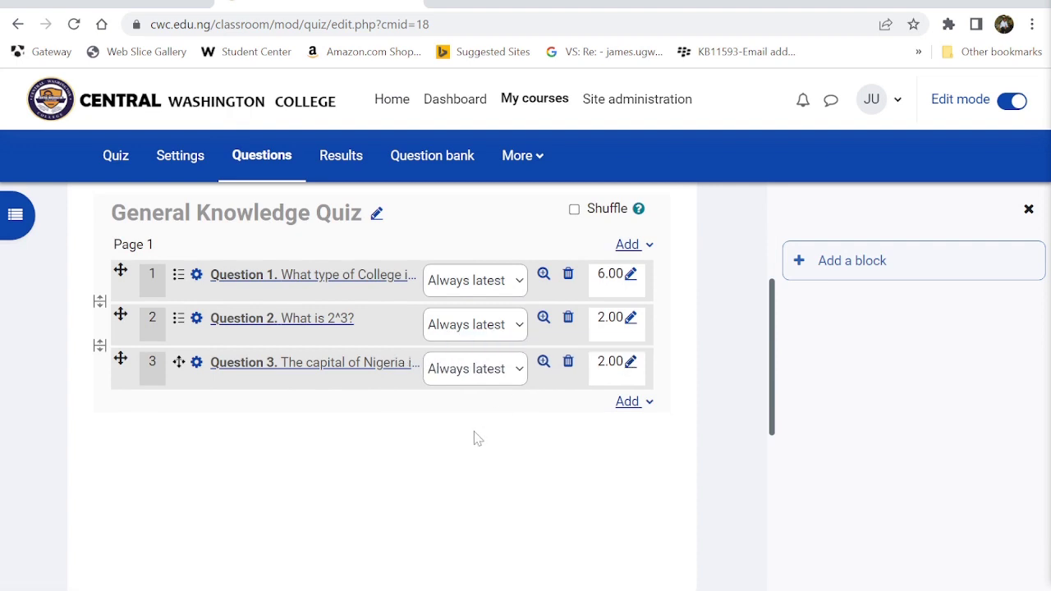
click(192, 363)
scroll(197, 367, down, 5)
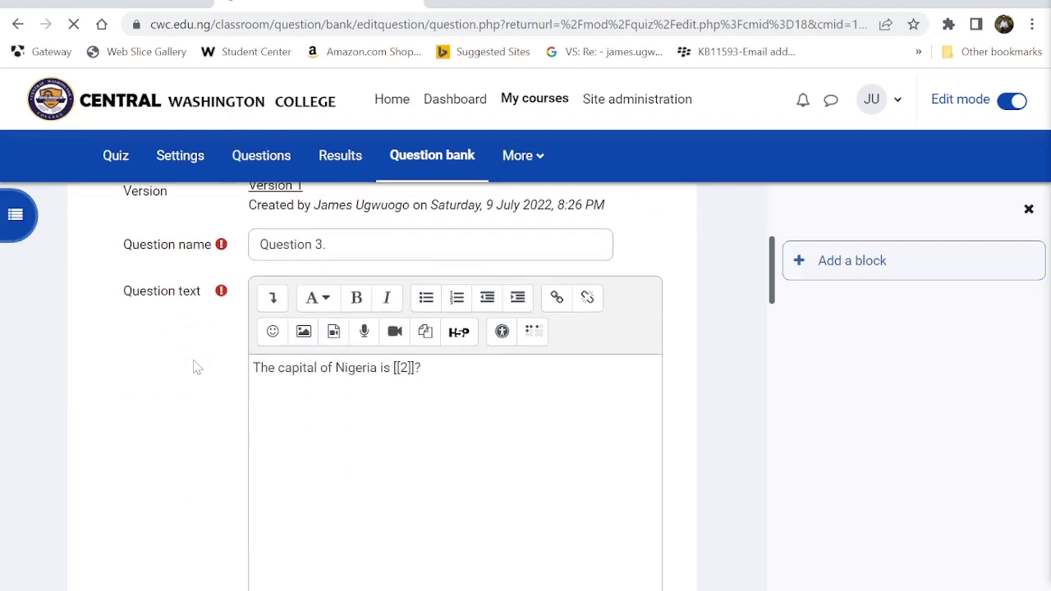
- Remove a bracket from the [[2]] placeholder and save, triggering the placeholder warning
click(409, 240)
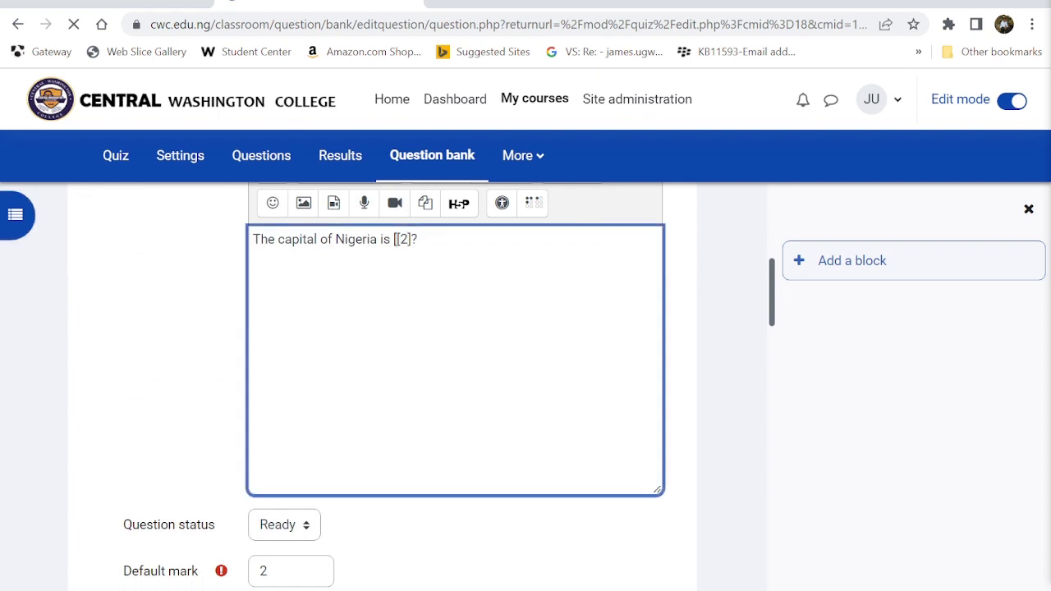
key(BackSpace)
scroll(497, 403, down, 20)
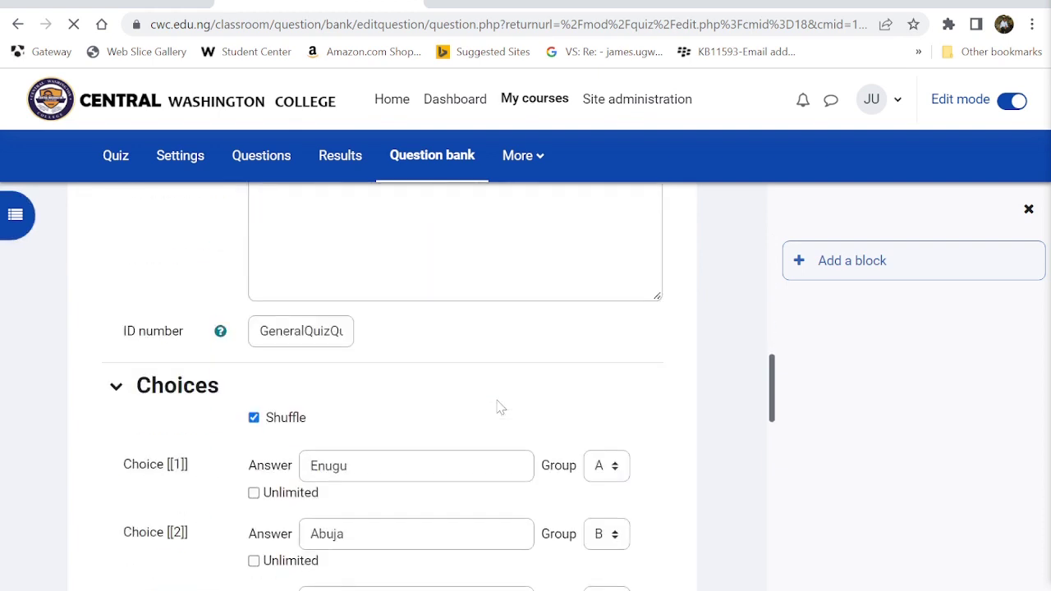
scroll(382, 386, down, 1)
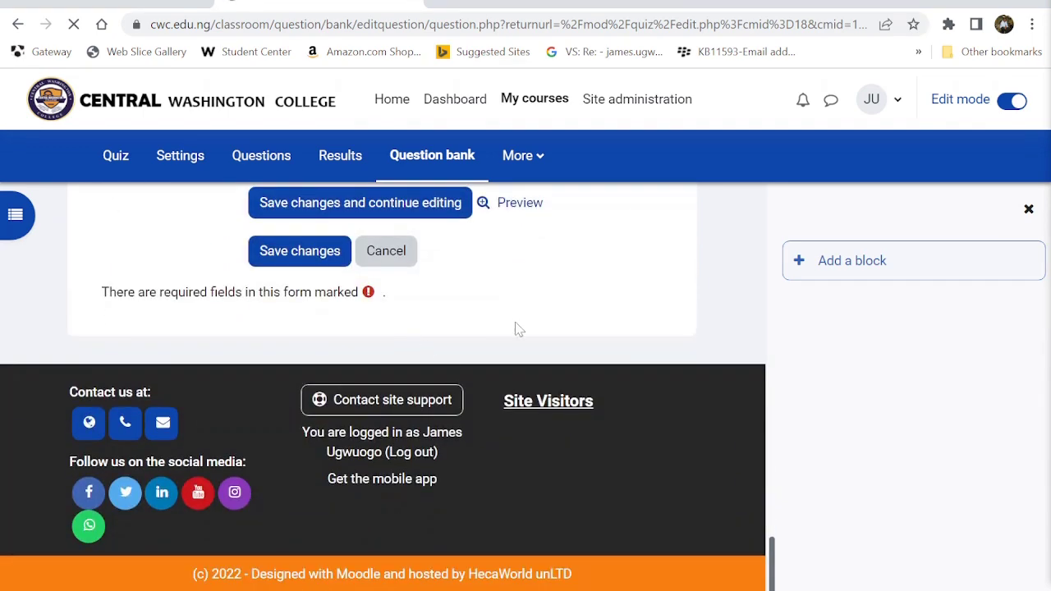
scroll(516, 329, up, 2)
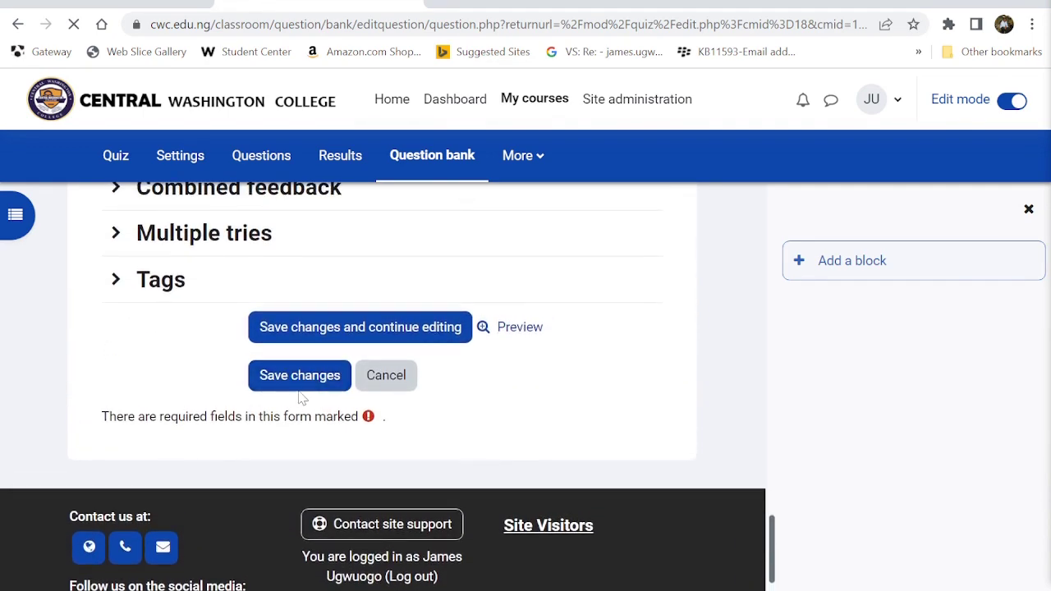
click(295, 385)
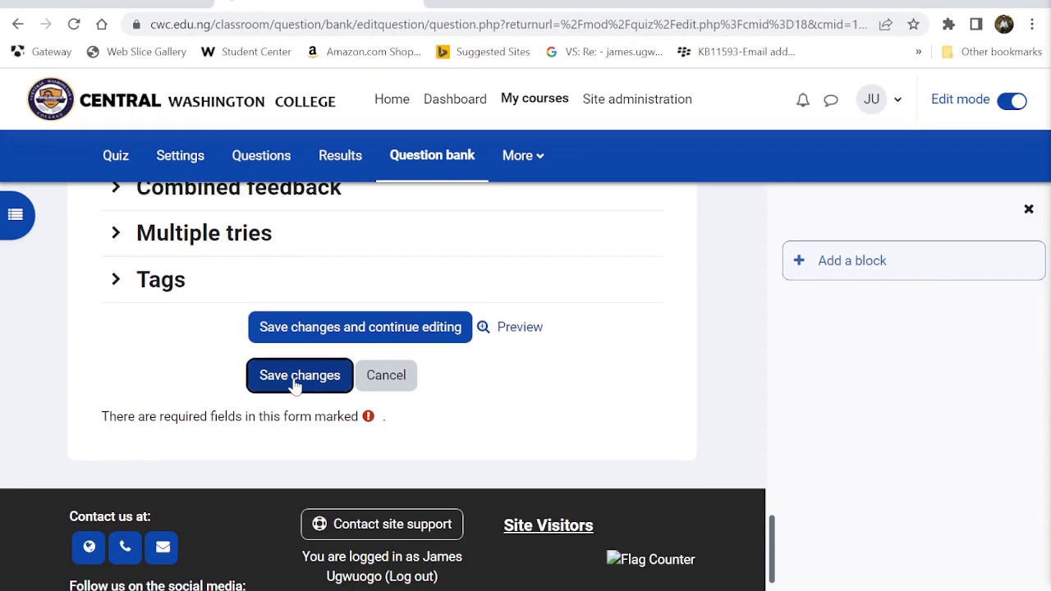
scroll(462, 417, down, 3)
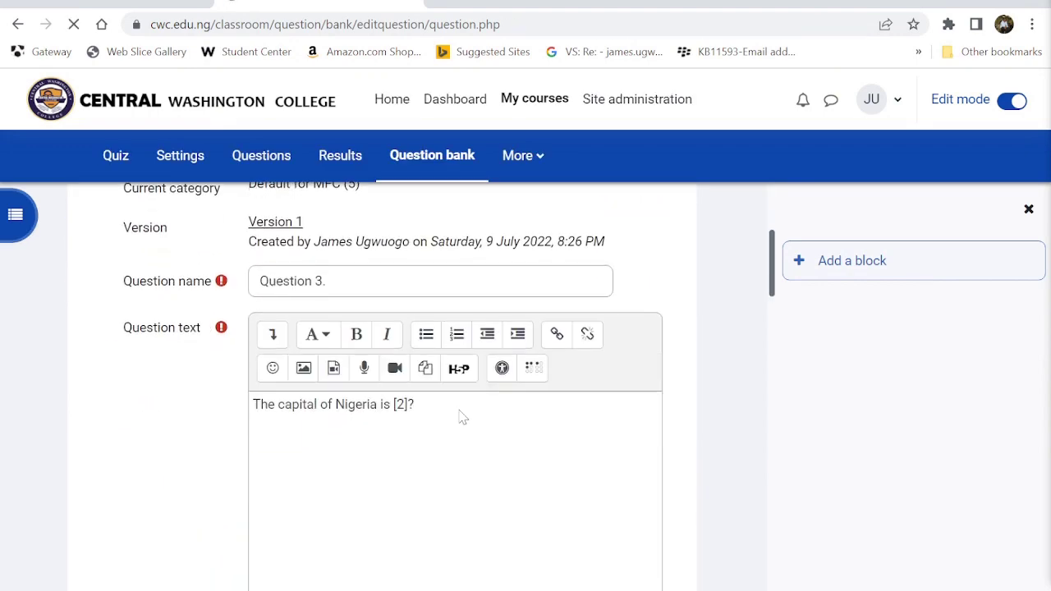
scroll(462, 417, down, 2)
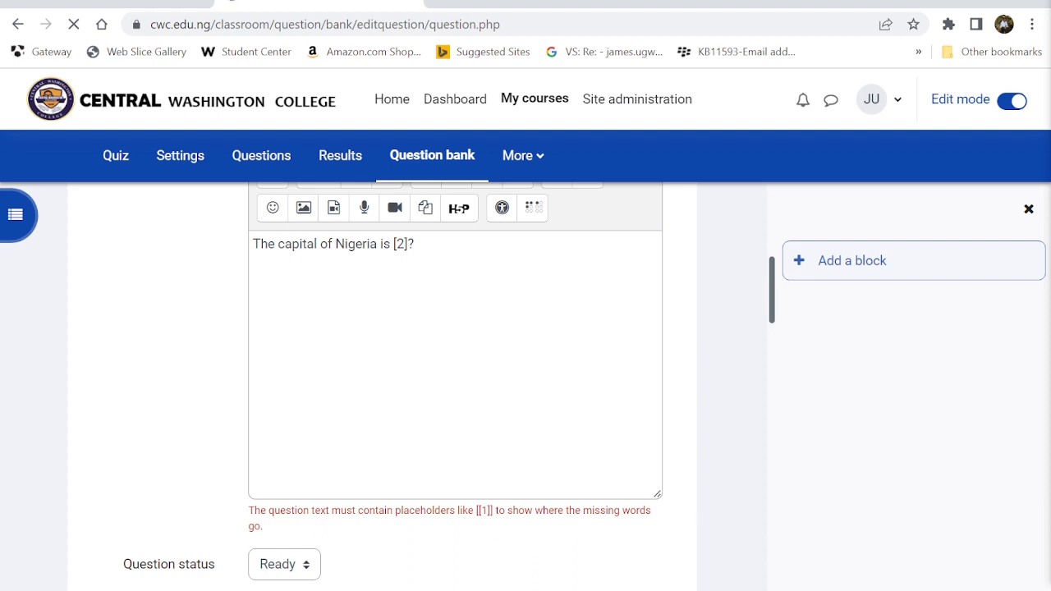
- Retype the brackets to restore the [[2]] placeholder and save the question again
click(408, 244)
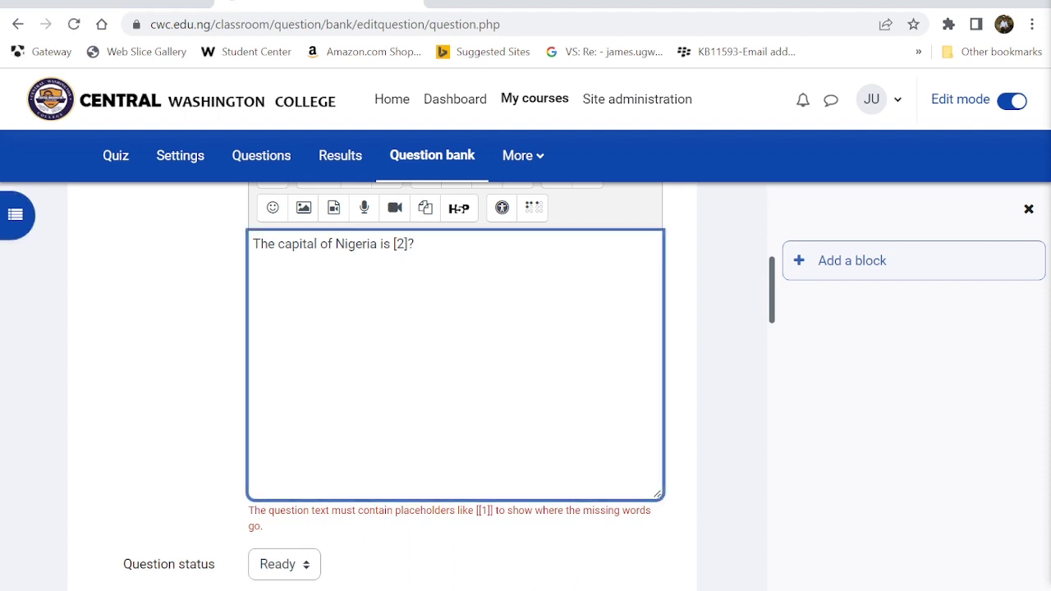
text(])
text([)
scroll(455, 370, down, 7)
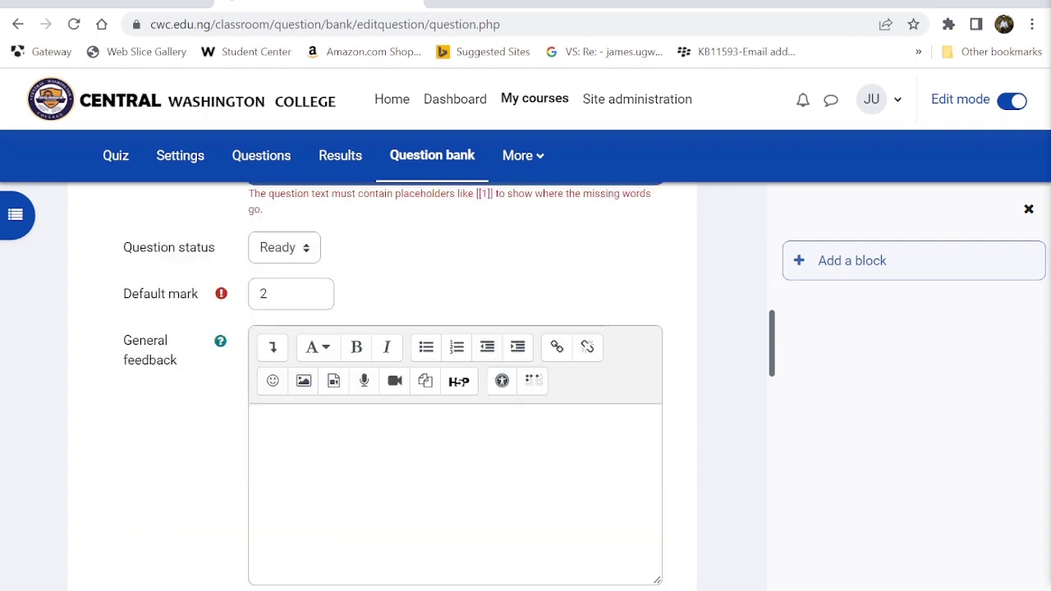
scroll(399, 246, down, 10)
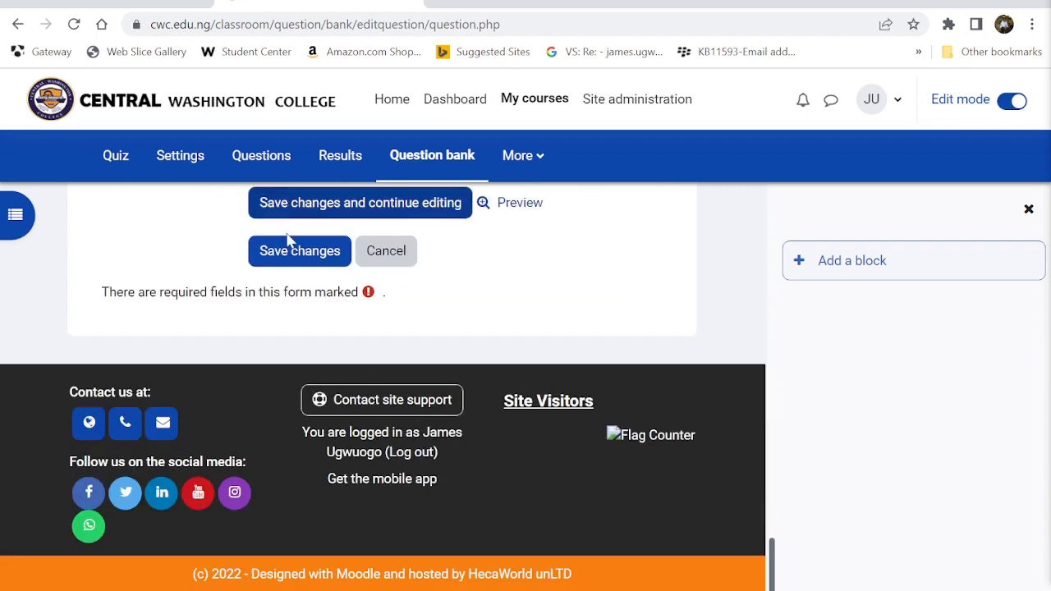
click(289, 245)
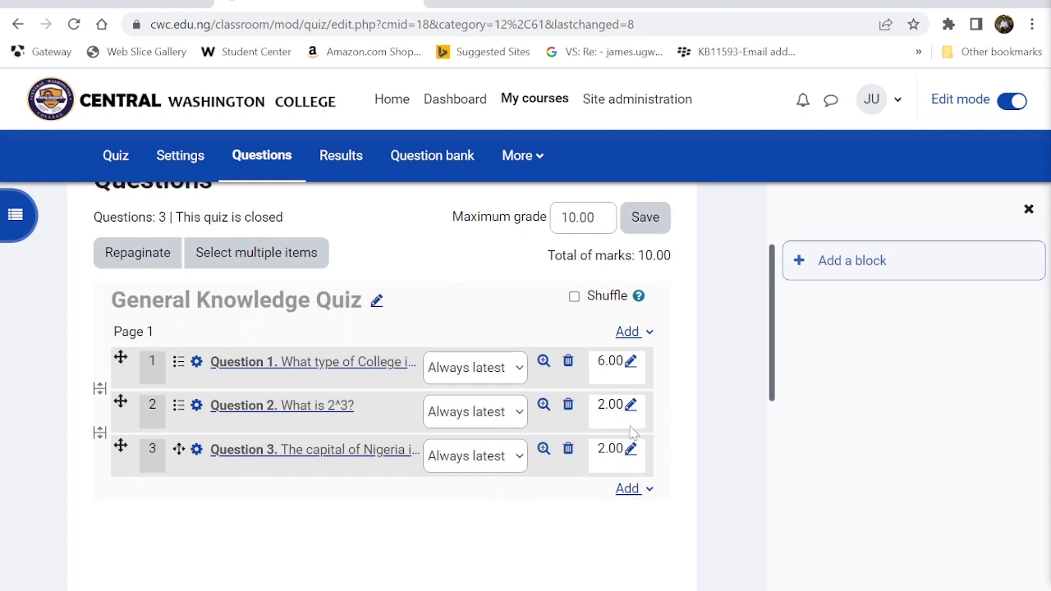
- Turn edit mode off and start a new preview attempt of Quiz 101
scroll(609, 434, up, 2)
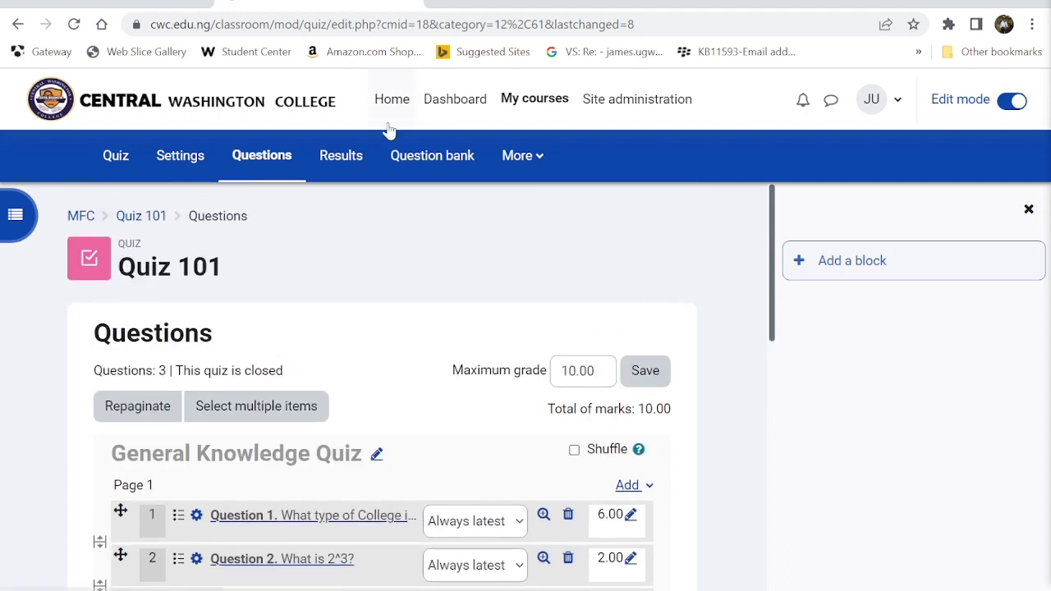
click(1025, 106)
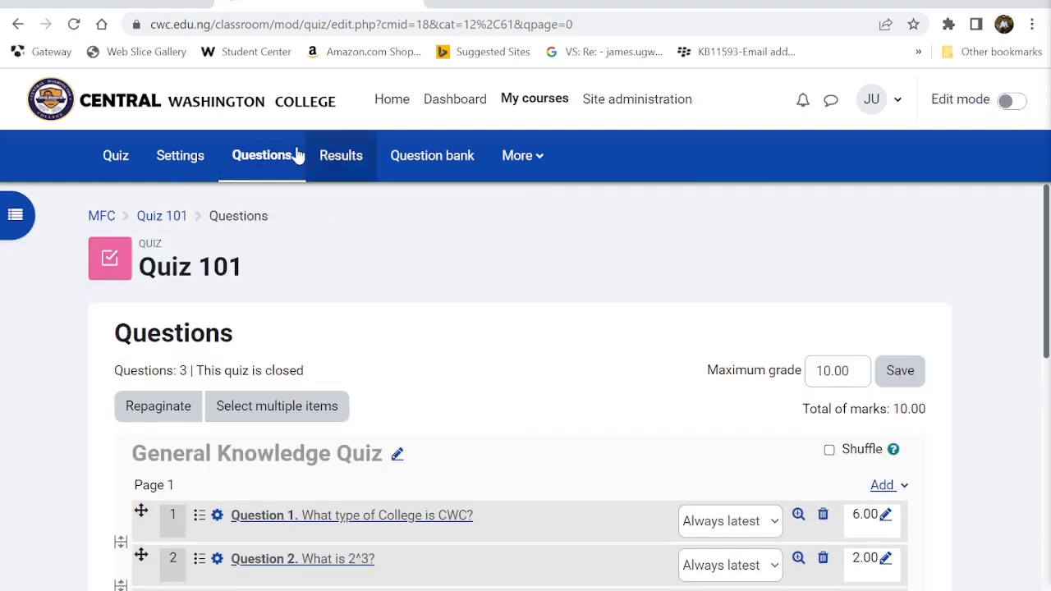
click(122, 160)
scroll(271, 533, down, 1)
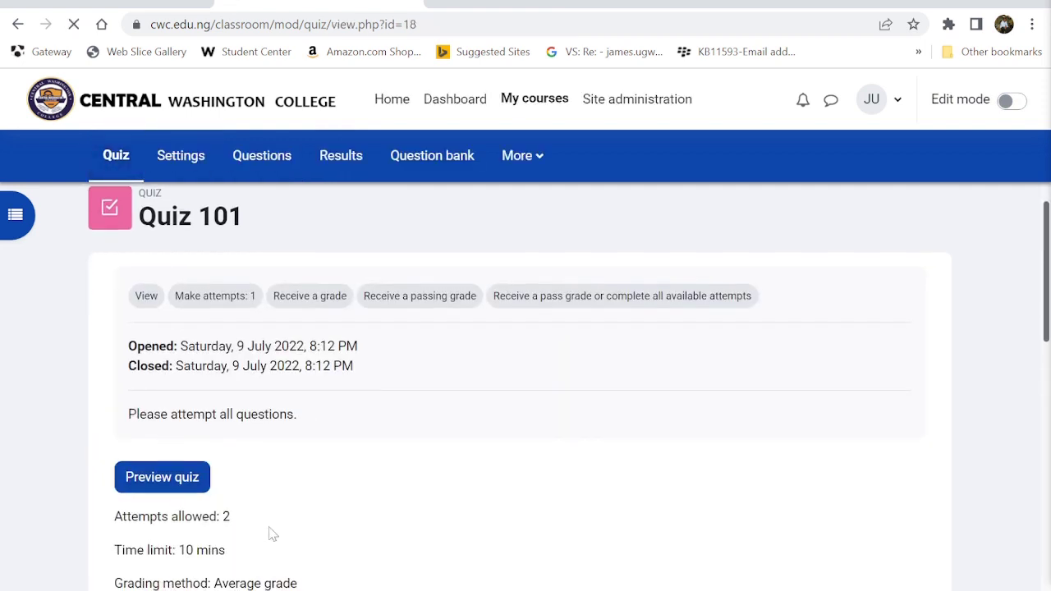
click(165, 482)
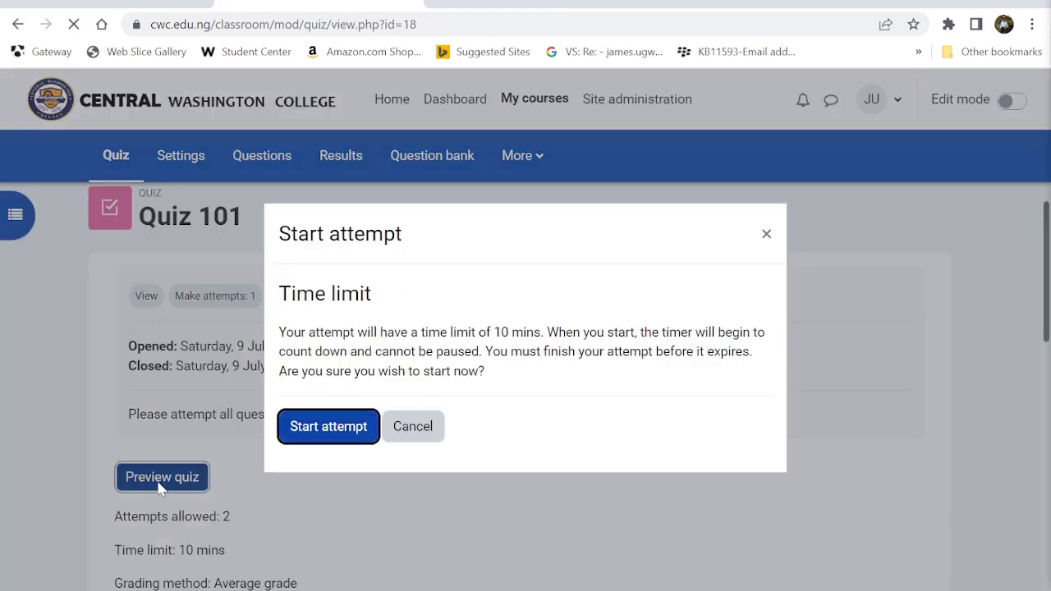
click(316, 431)
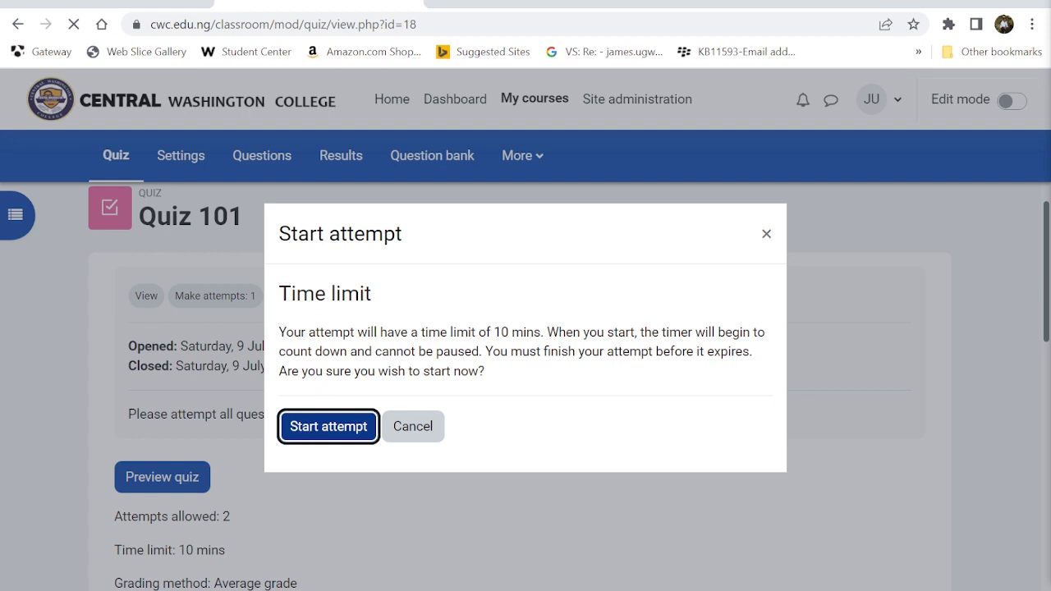
click(333, 424)
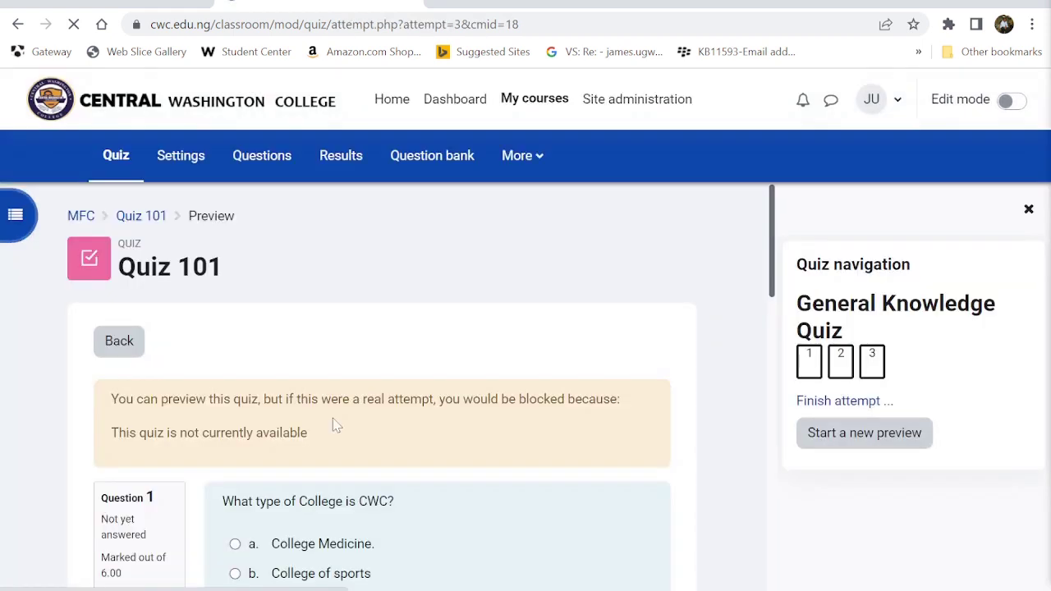
- Inspect the three unanswered questions, highlighting Question 1's 6.00 mark and Question 3's text
scroll(335, 424, down, 3)
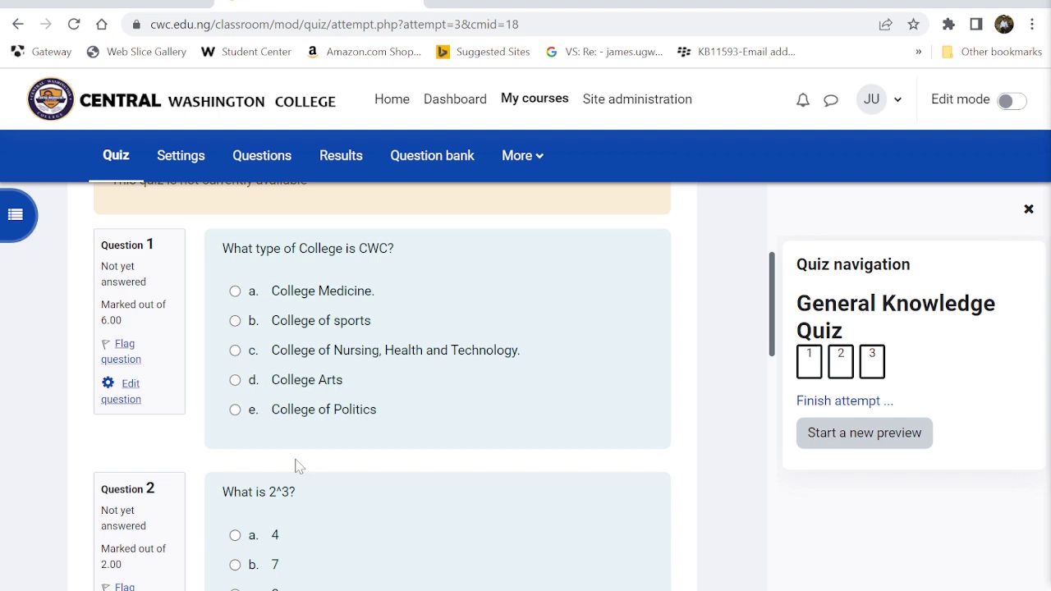
scroll(297, 466, down, 1)
scroll(136, 342, up, 2)
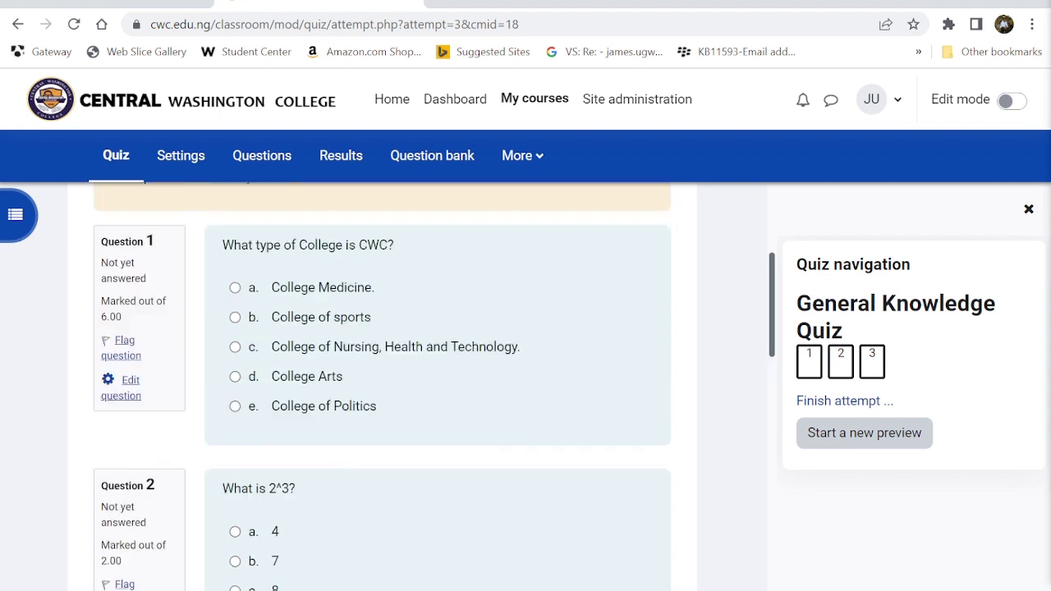
drag(126, 360, 100, 358)
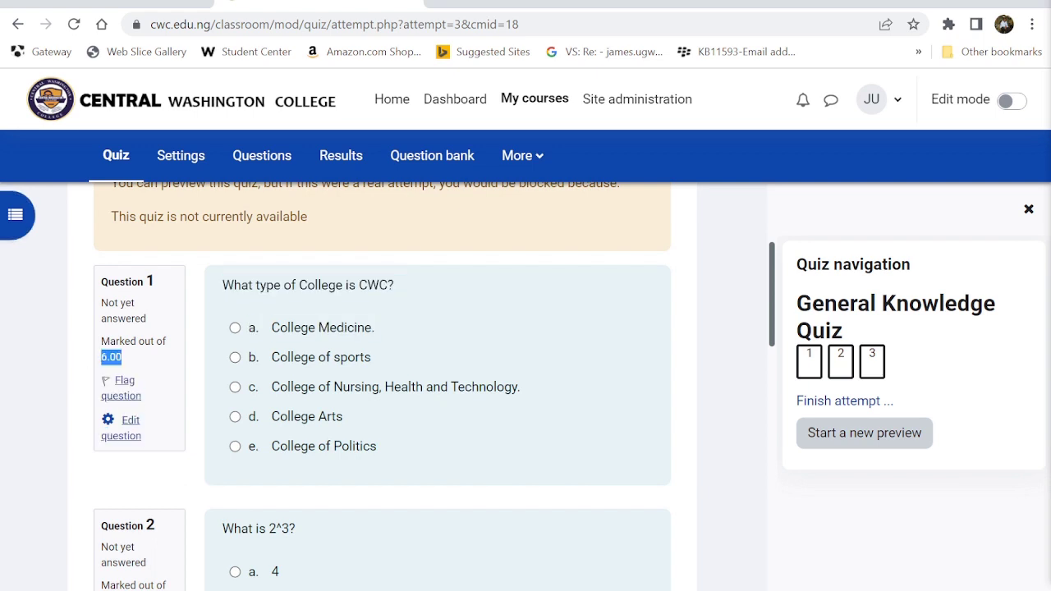
scroll(135, 369, down, 3)
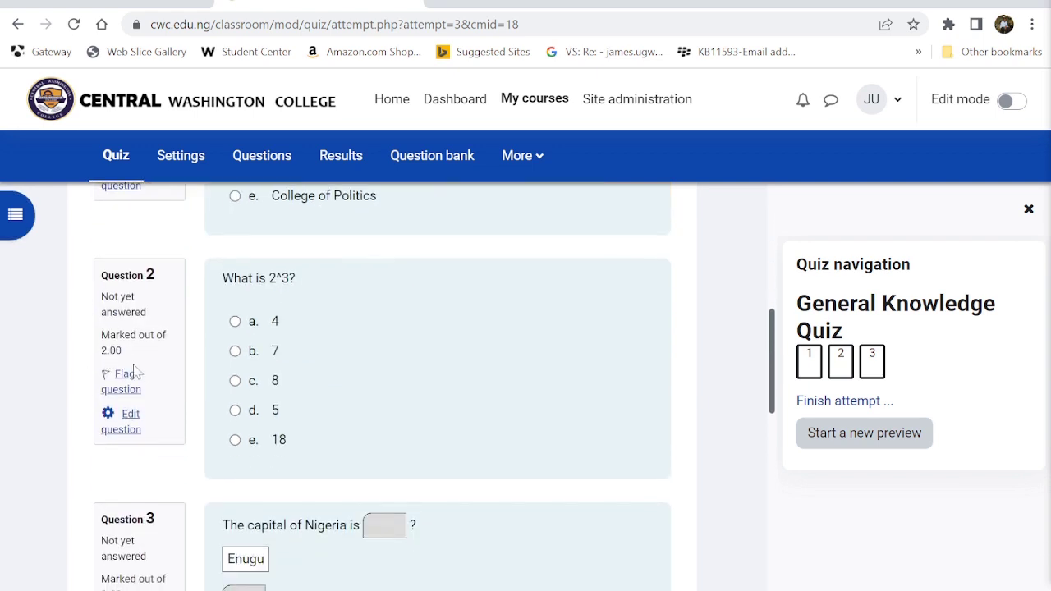
drag(117, 350, 101, 350)
scroll(127, 479, down, 2)
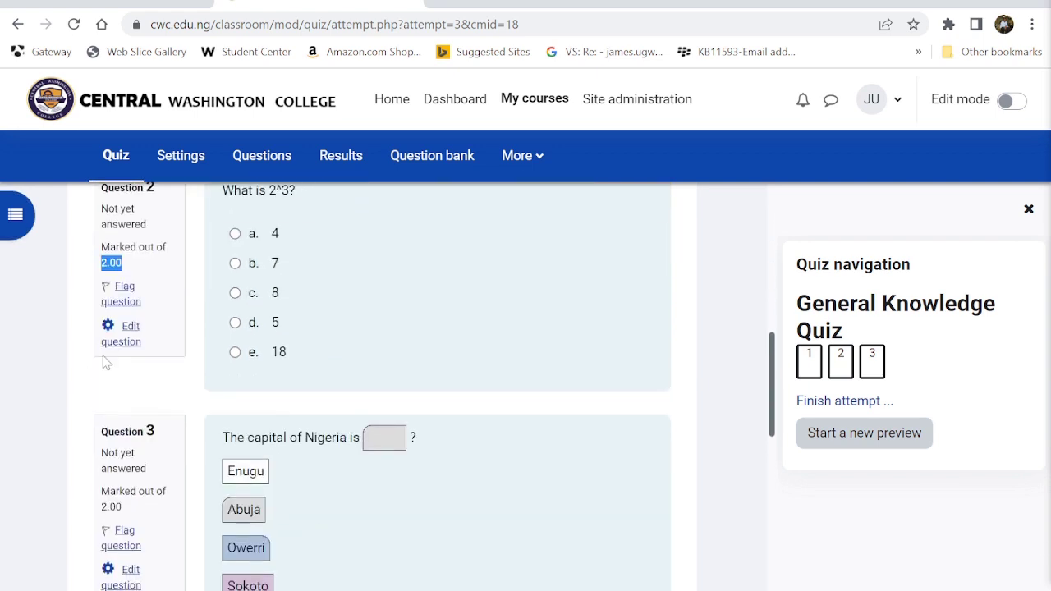
drag(127, 479, 70, 471)
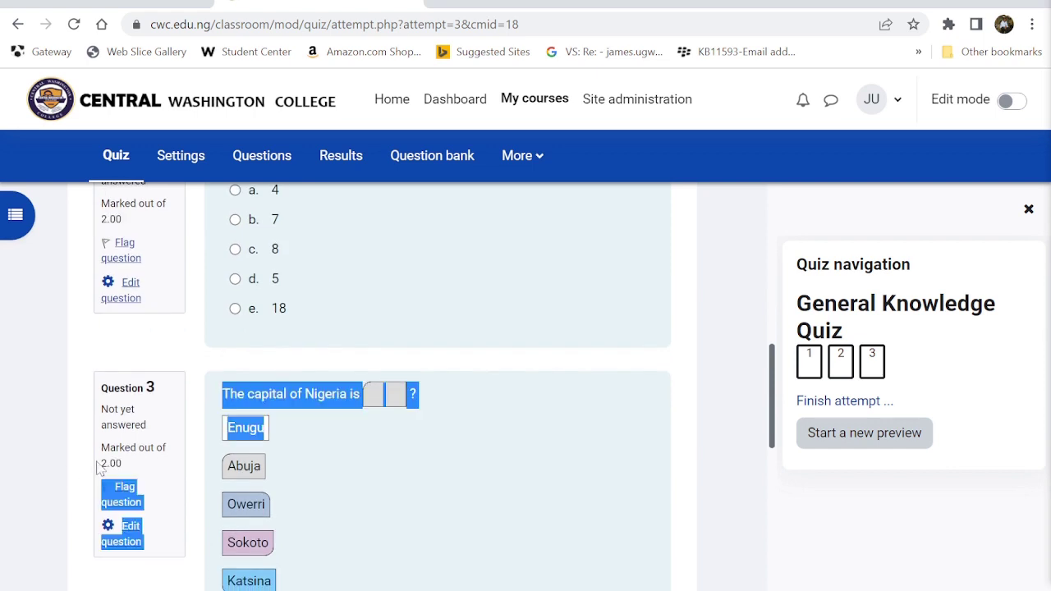
click(547, 515)
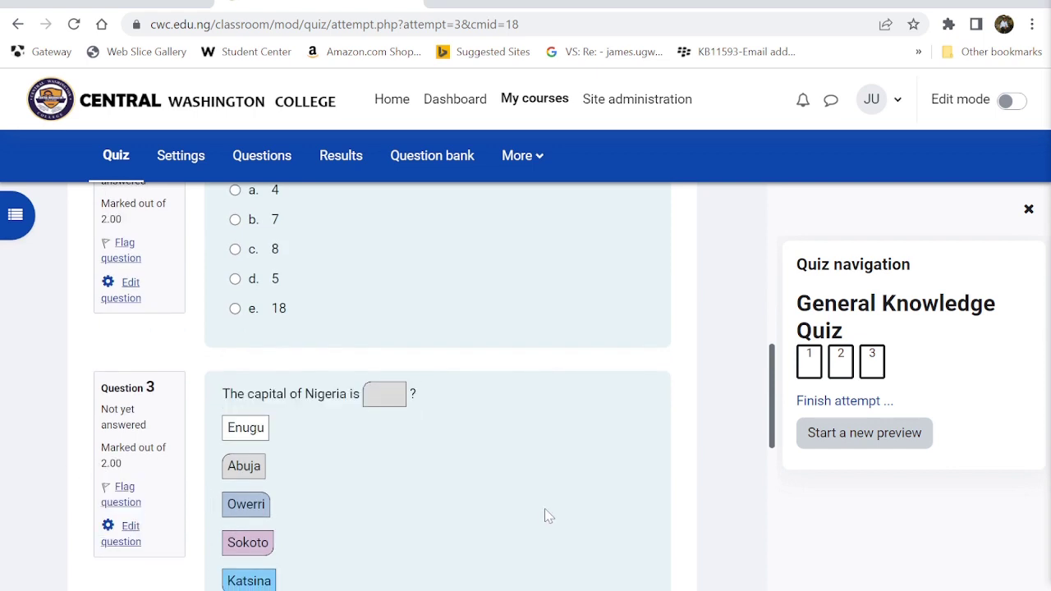
scroll(547, 515, down, 1)
scroll(547, 515, up, 7)
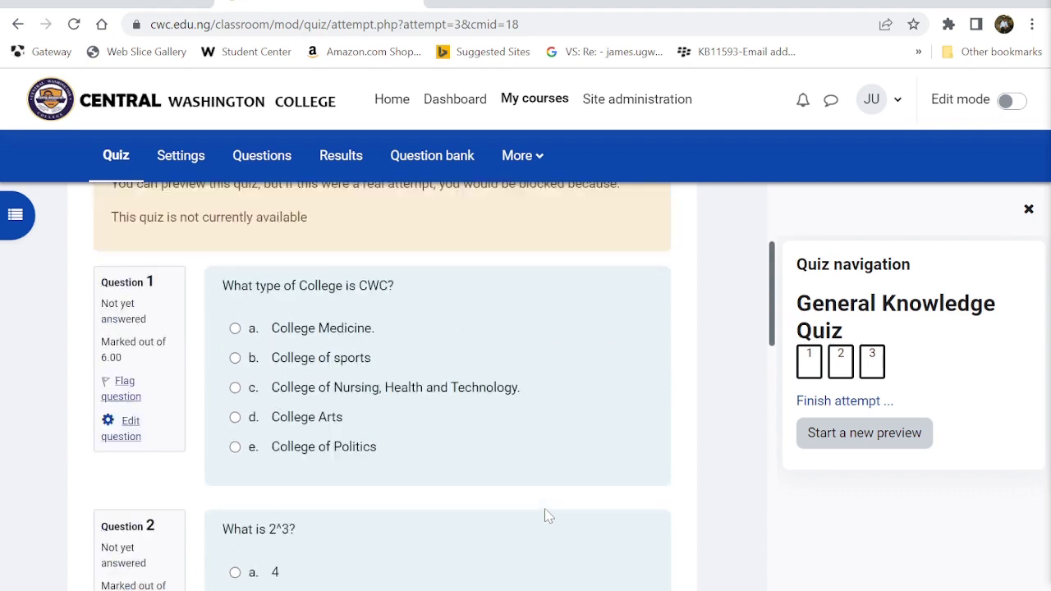
scroll(547, 515, down, 3)
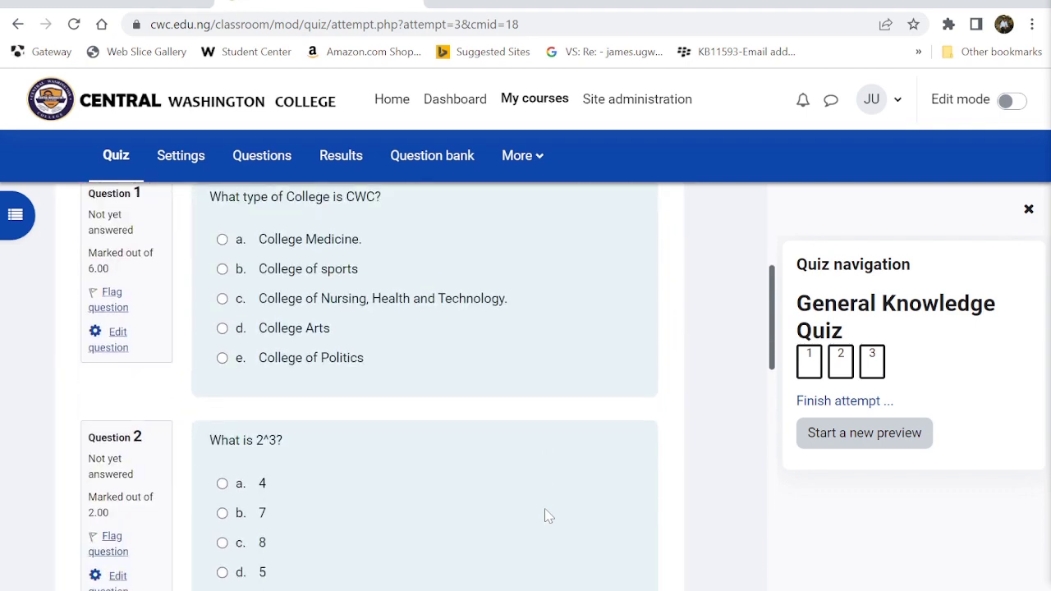
scroll(547, 514, up, 1)
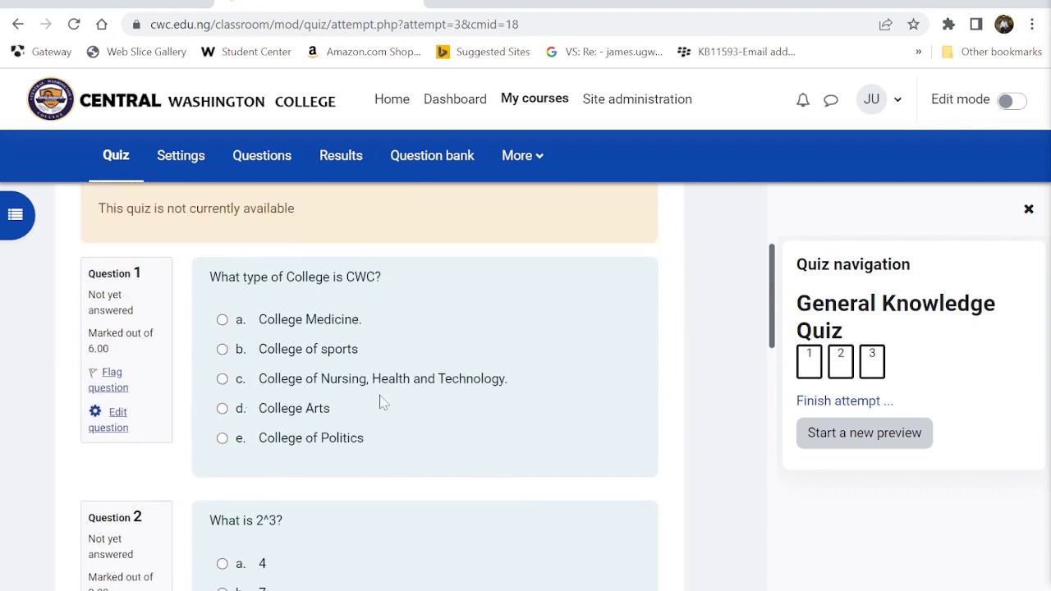
- Answer Question 1 with College of Nursing, Health and Technology and Question 2 with 8
click(221, 382)
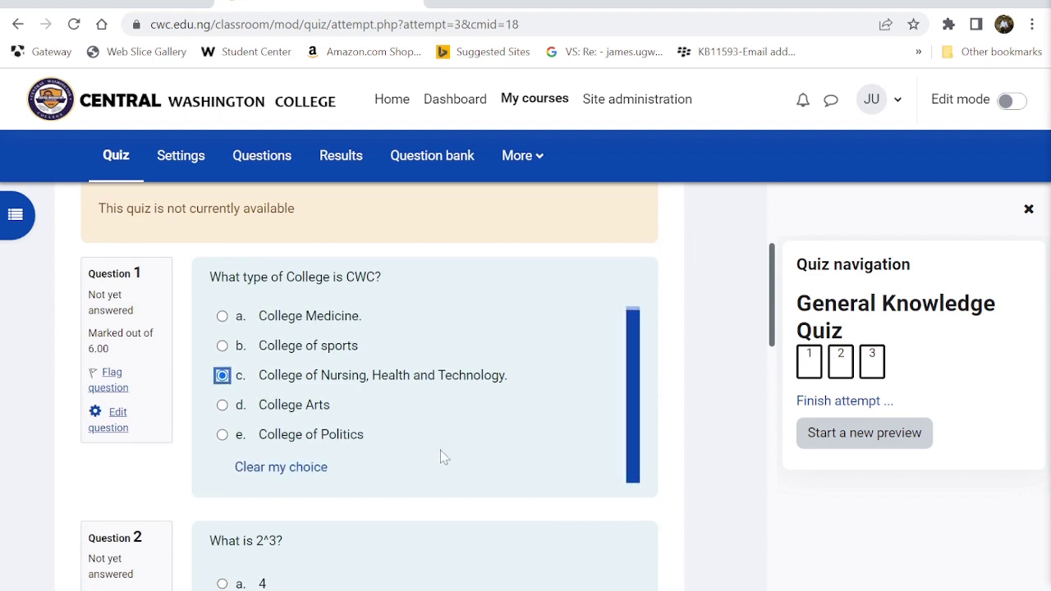
scroll(443, 457, down, 2)
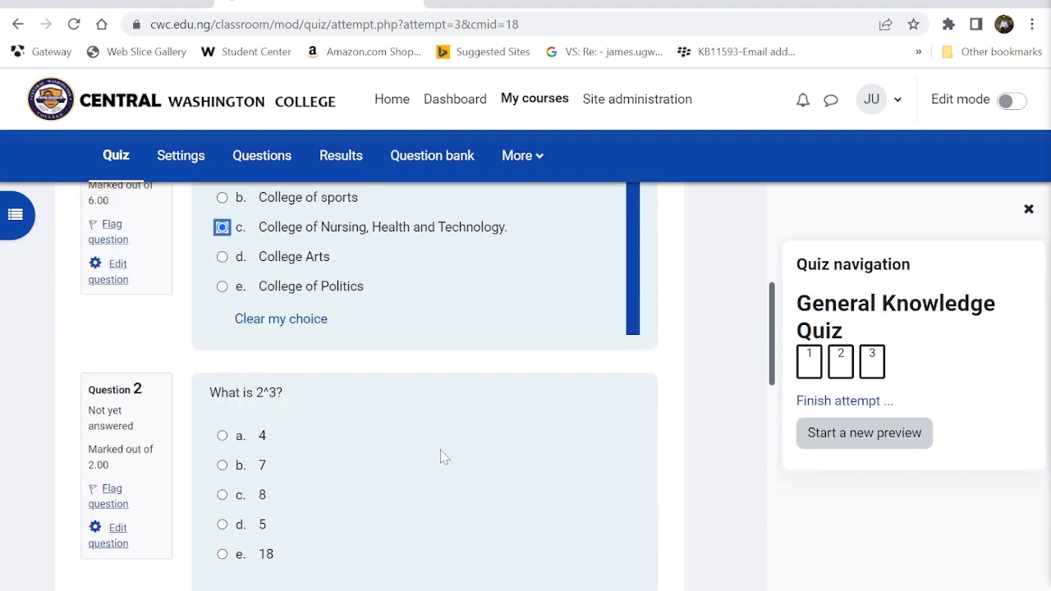
scroll(441, 457, down, 2)
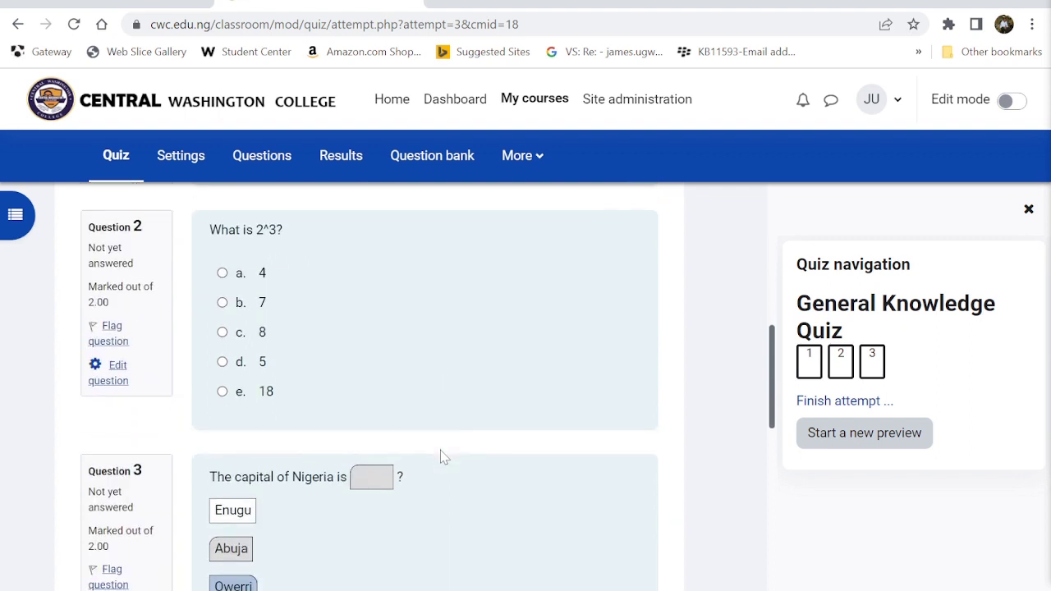
click(222, 332)
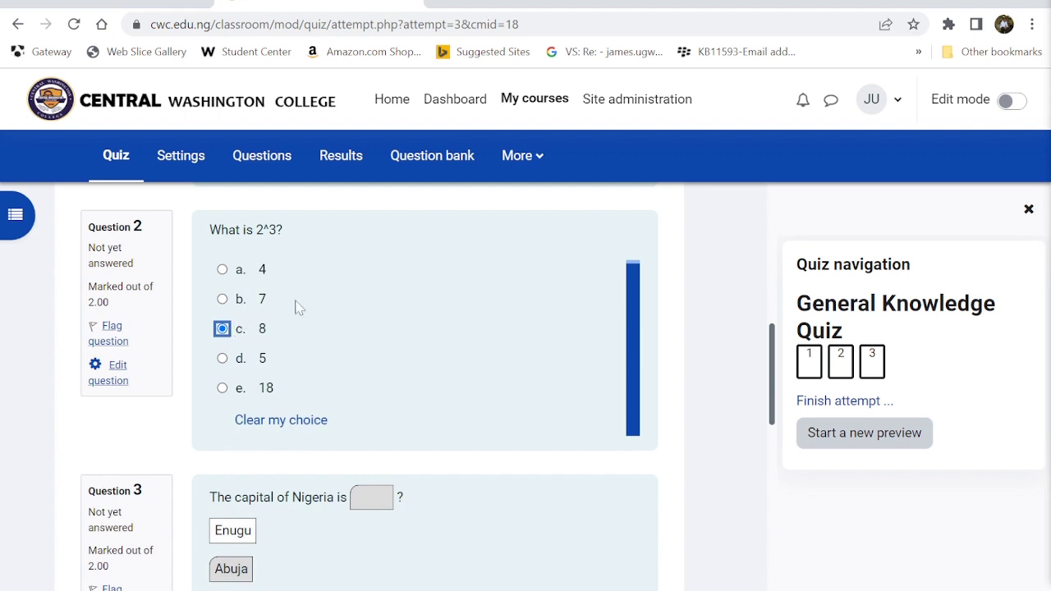
- Try the Ikeja, Enugu, Owerri and Katsina tiles in Question 3's blank, finally dropping Abuja there
scroll(343, 310, up, 3)
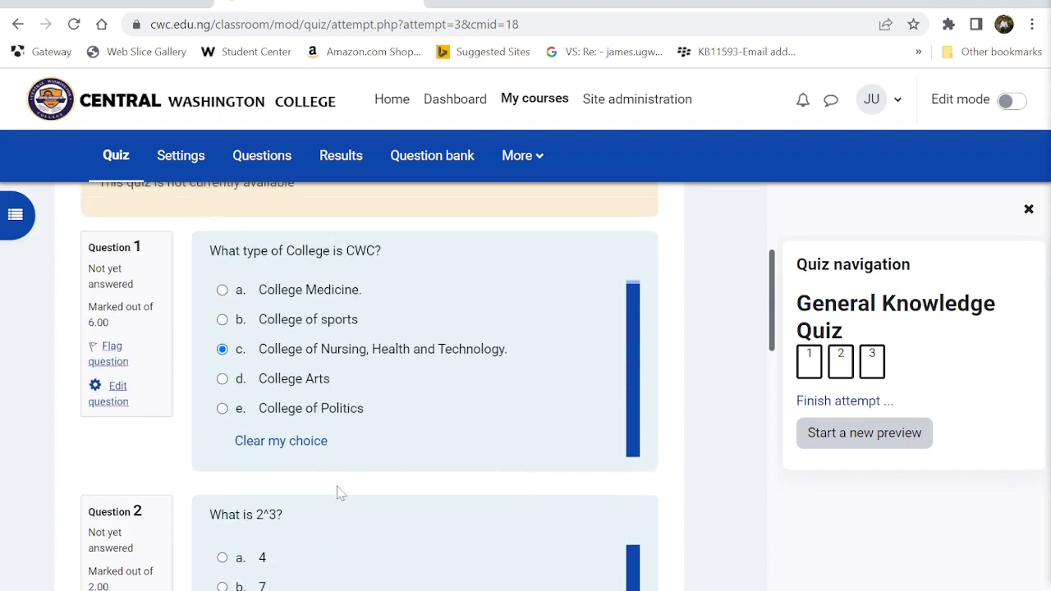
scroll(339, 492, down, 5)
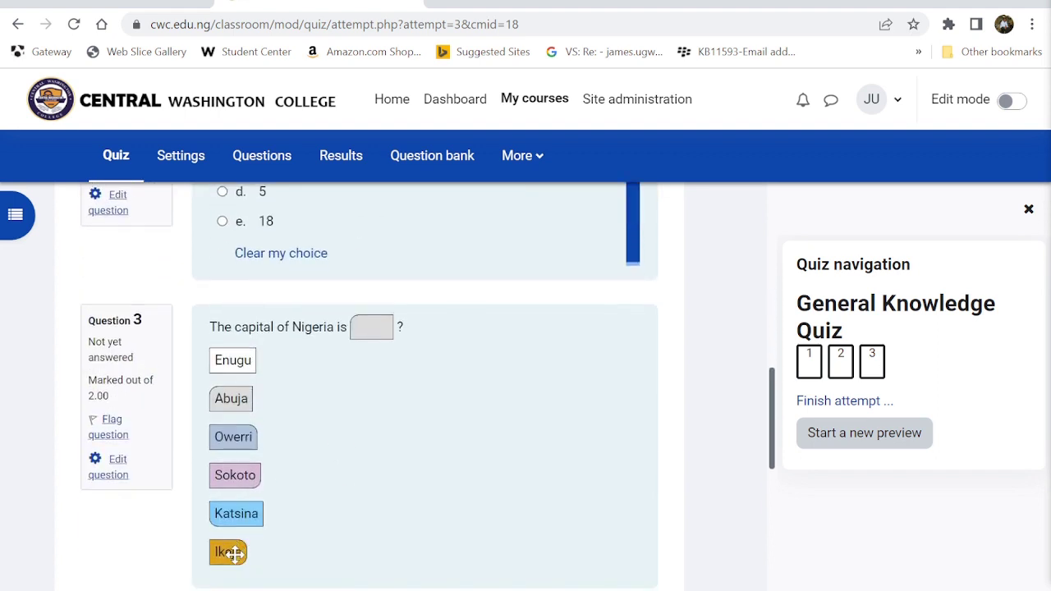
drag(234, 555, 372, 326)
drag(232, 367, 373, 328)
drag(222, 440, 354, 359)
drag(241, 513, 372, 323)
drag(231, 399, 372, 325)
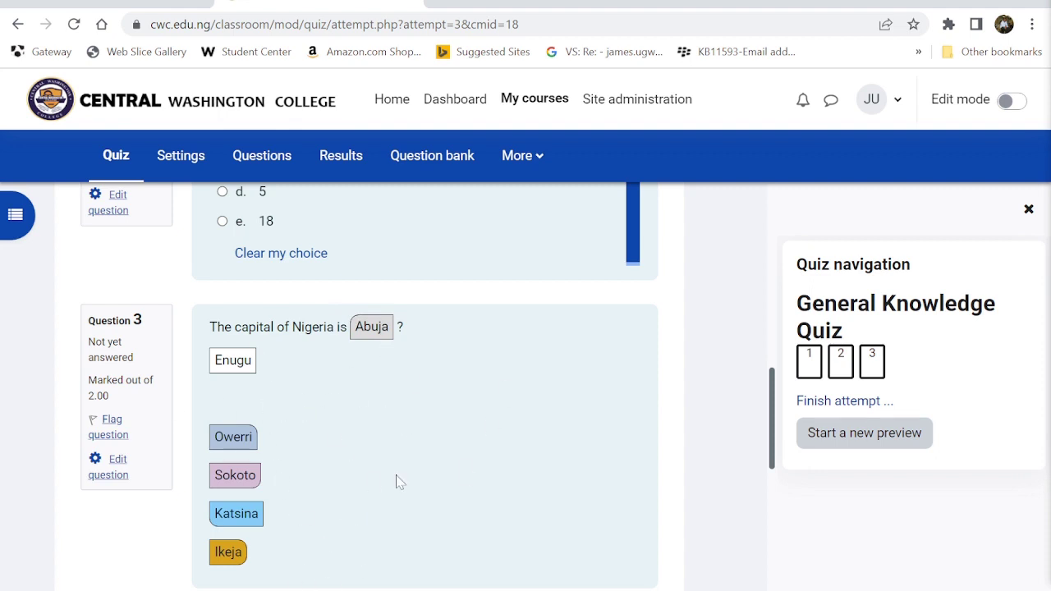
- Switch Question 1 to College Medicine and back to College of Nursing, and change Question 2 to 5
scroll(398, 481, down, 3)
scroll(399, 481, up, 5)
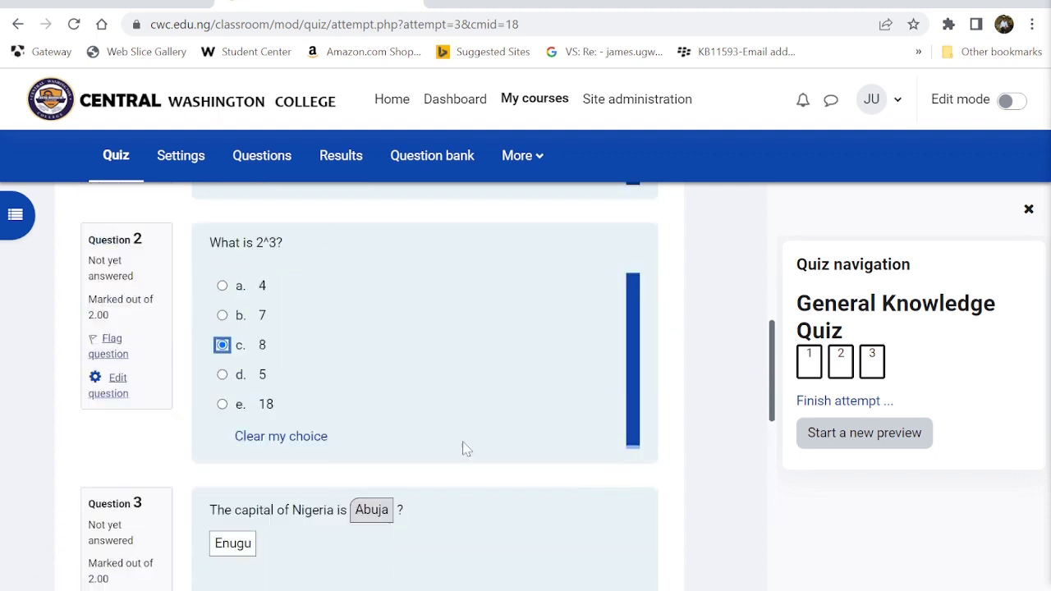
scroll(464, 446, up, 3)
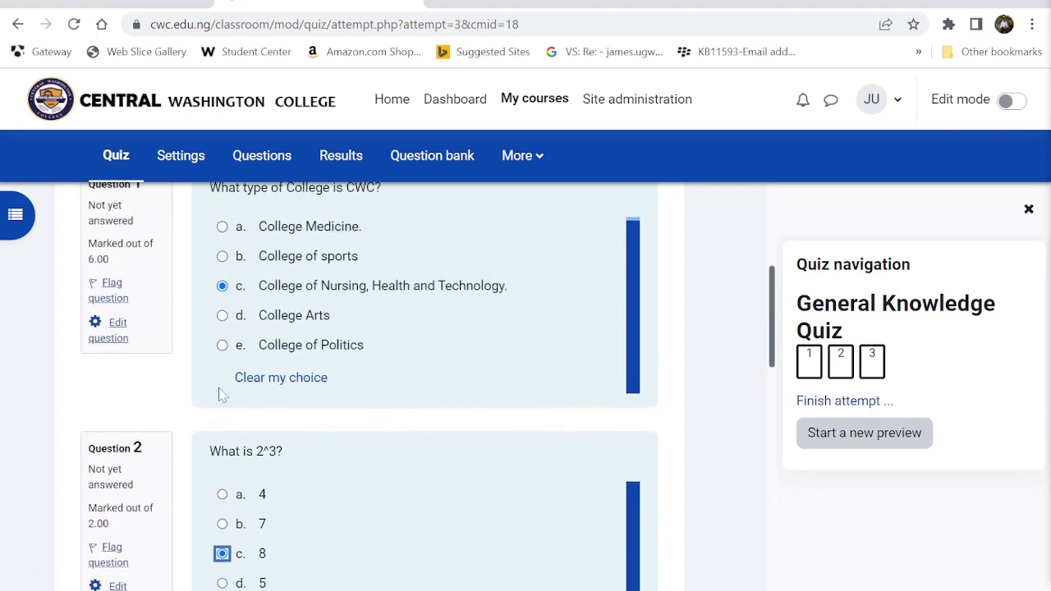
click(222, 227)
scroll(463, 481, down, 2)
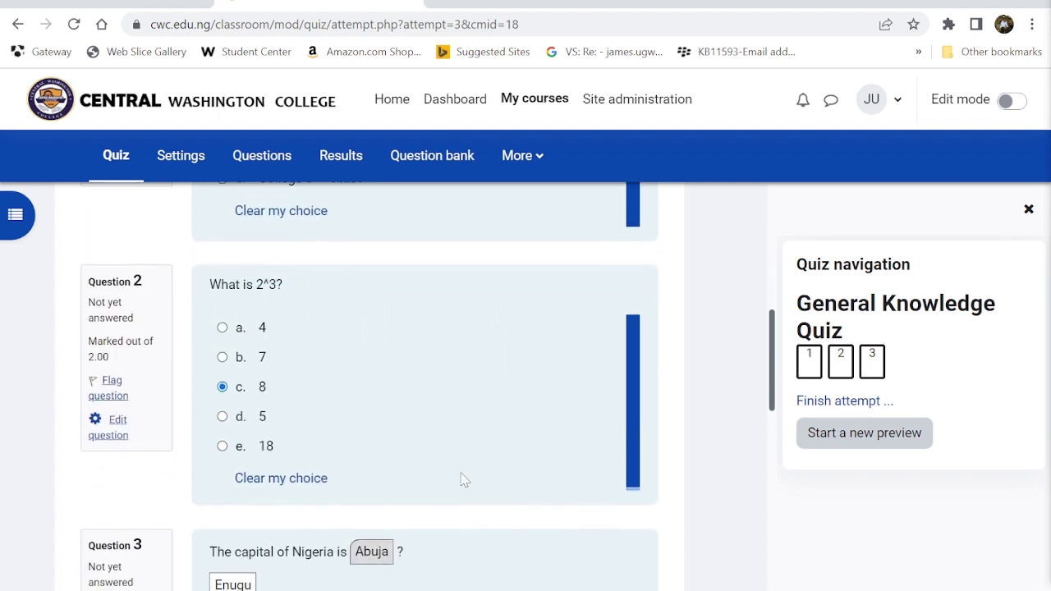
scroll(463, 482, up, 3)
click(222, 352)
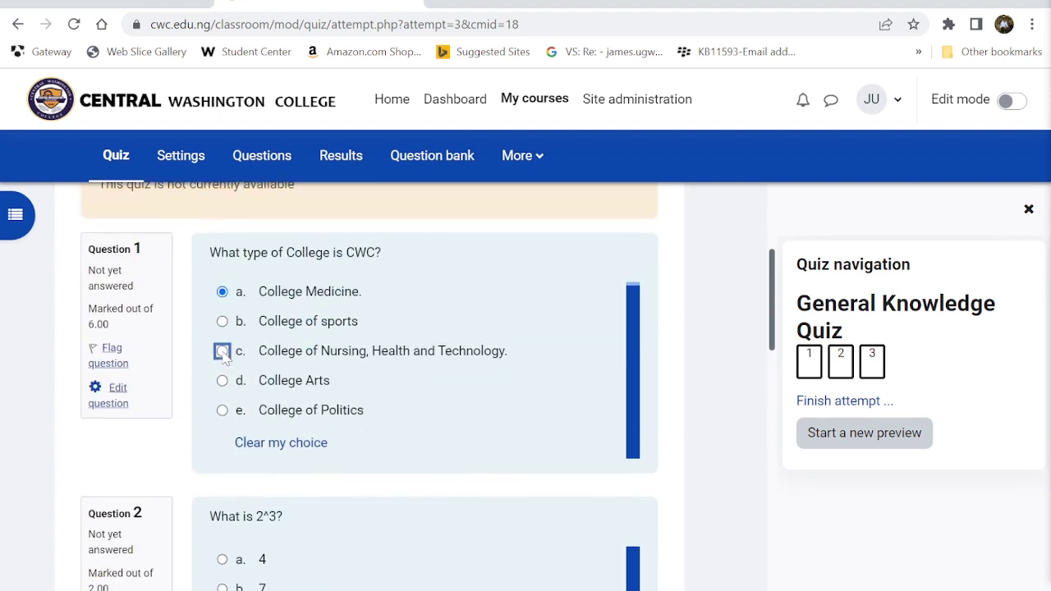
scroll(602, 511, down, 3)
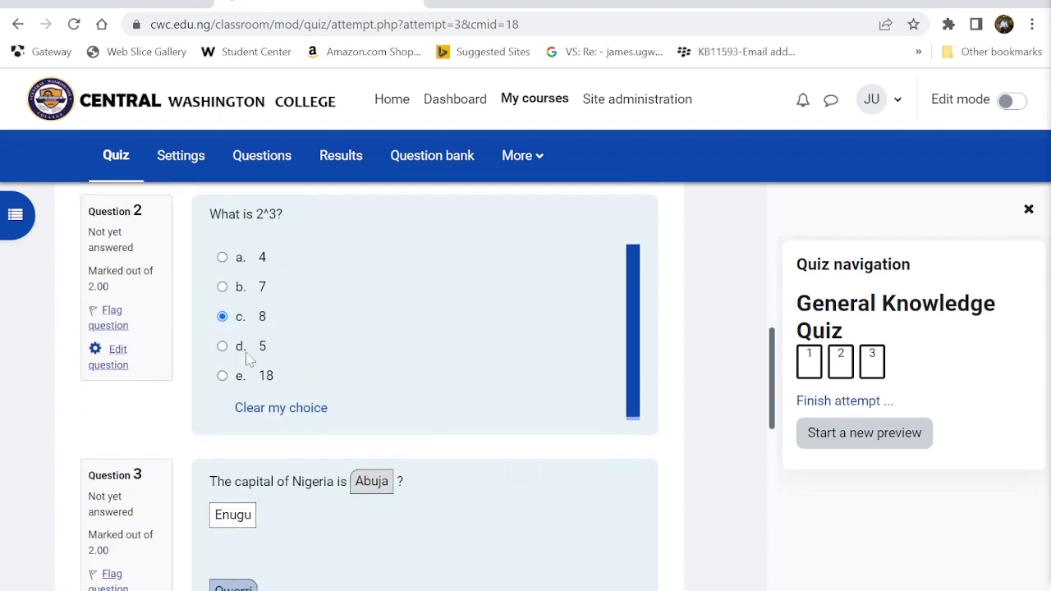
click(222, 345)
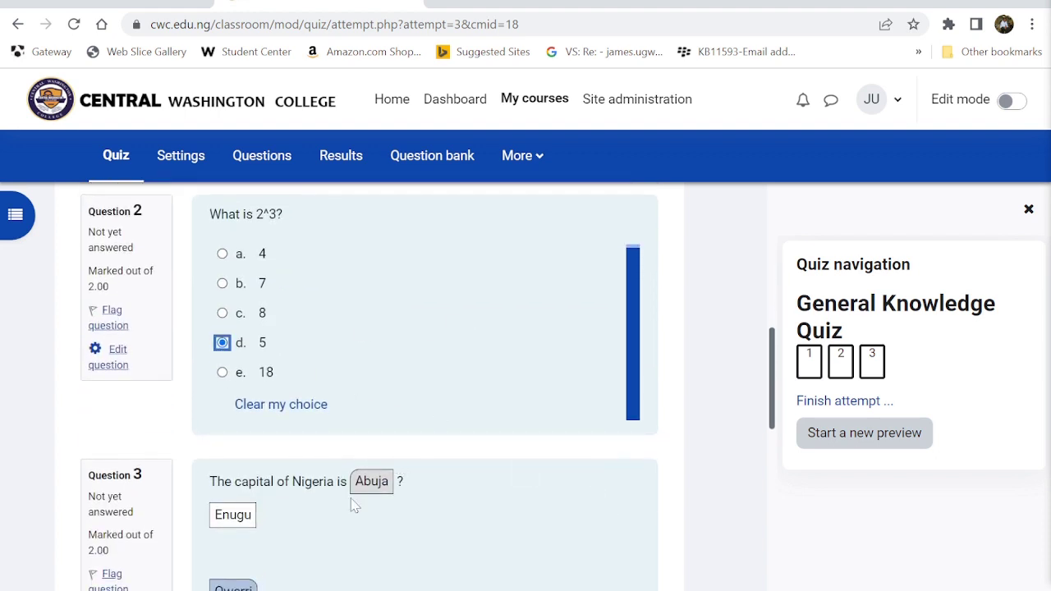
scroll(403, 529, down, 4)
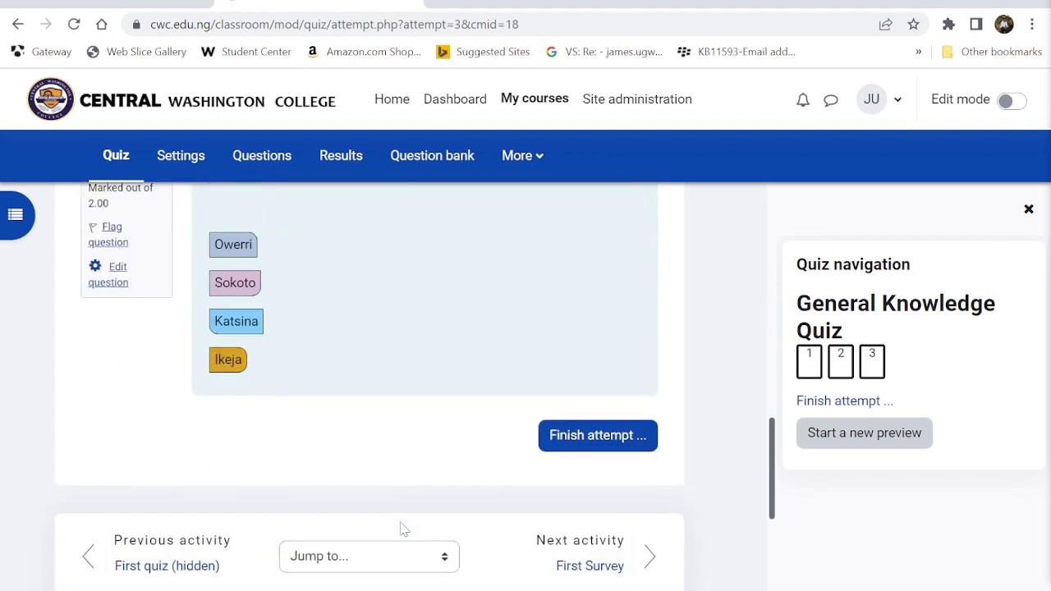
- From the attempt summary, return to the attempt and change Question 2's answer to 18
click(565, 439)
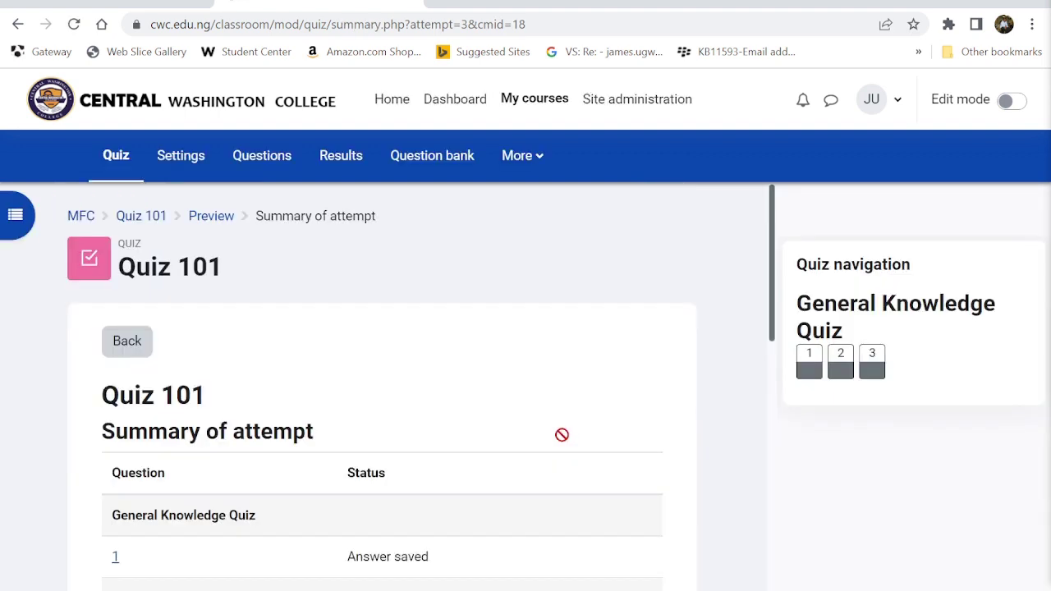
scroll(562, 434, down, 1)
scroll(562, 434, down, 1)
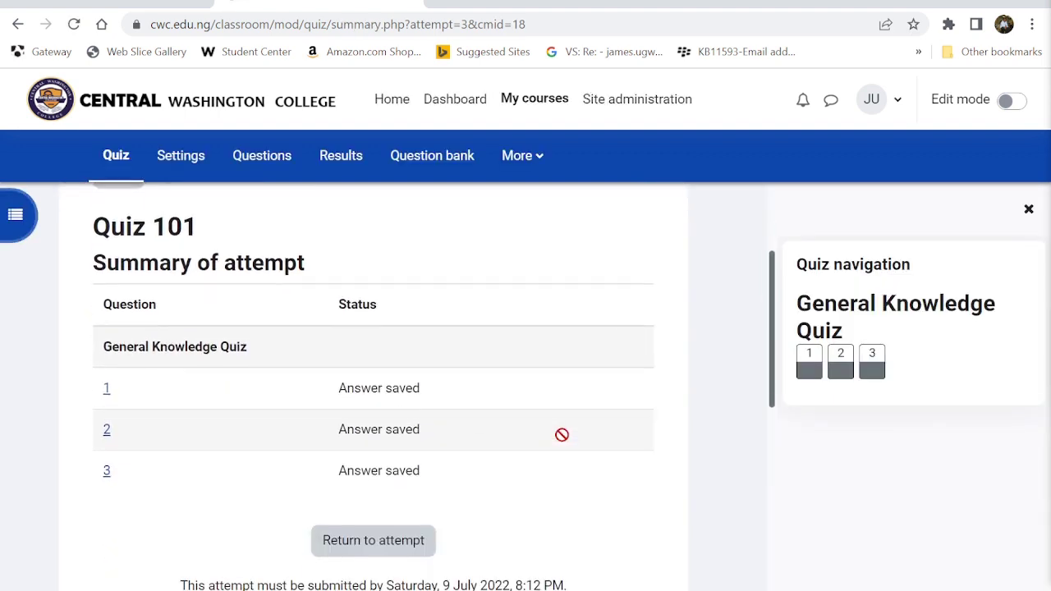
scroll(393, 373, down, 3)
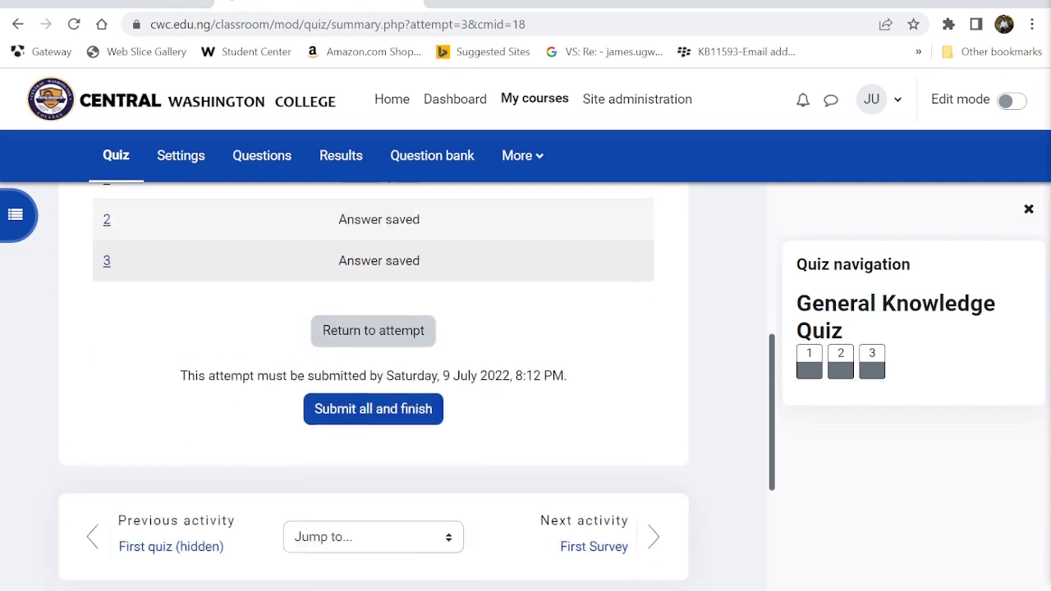
click(348, 309)
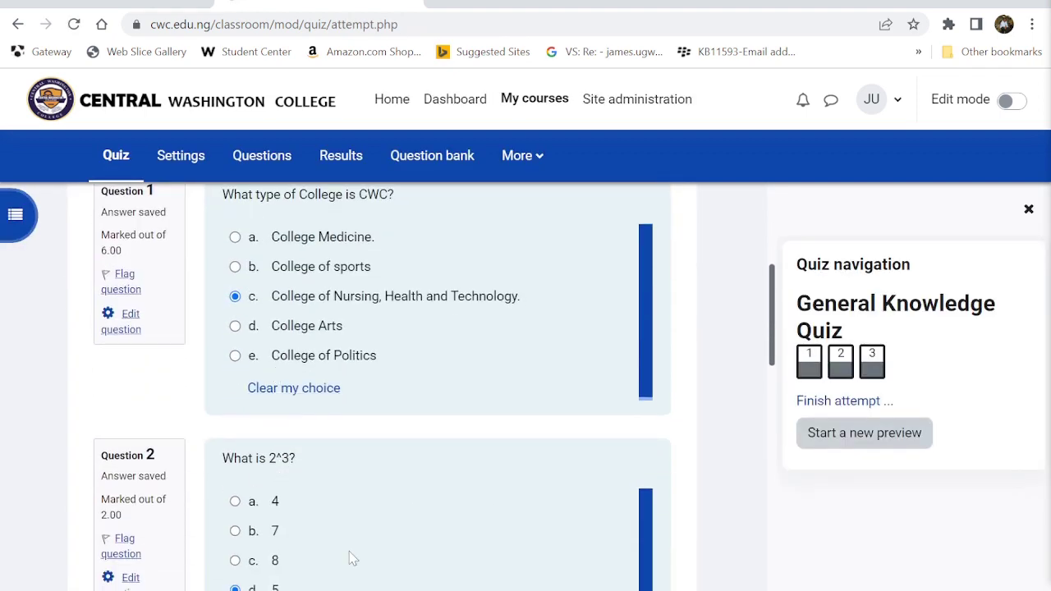
scroll(352, 559, down, 4)
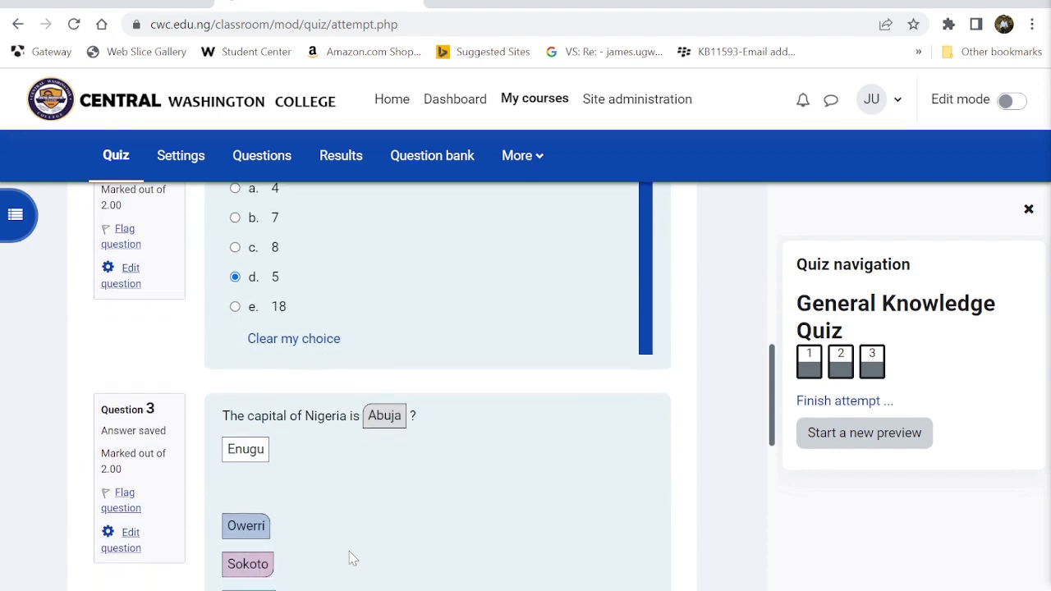
scroll(351, 558, down, 1)
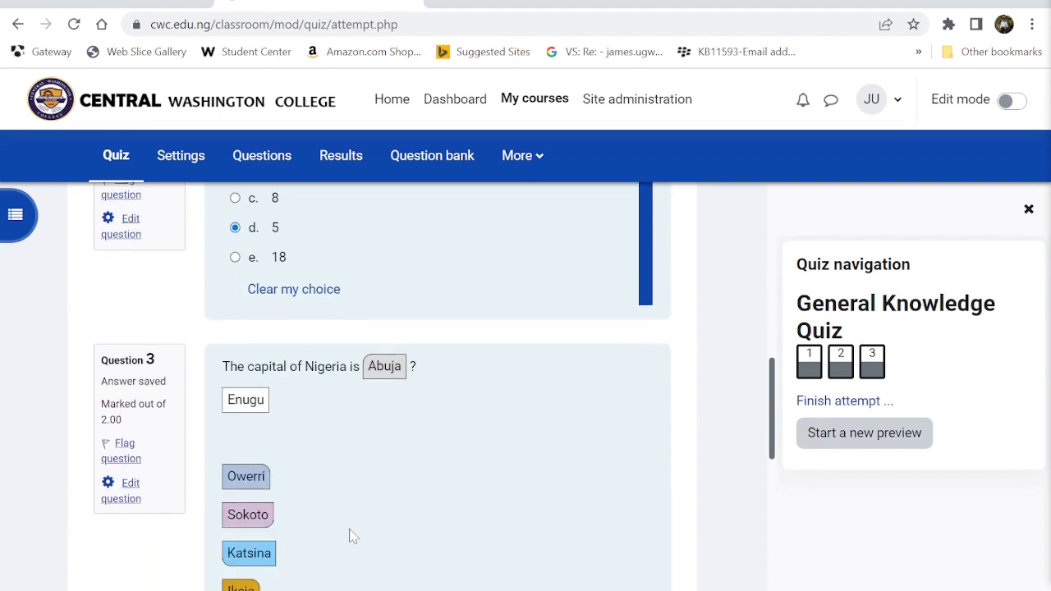
scroll(351, 535, up, 3)
click(239, 414)
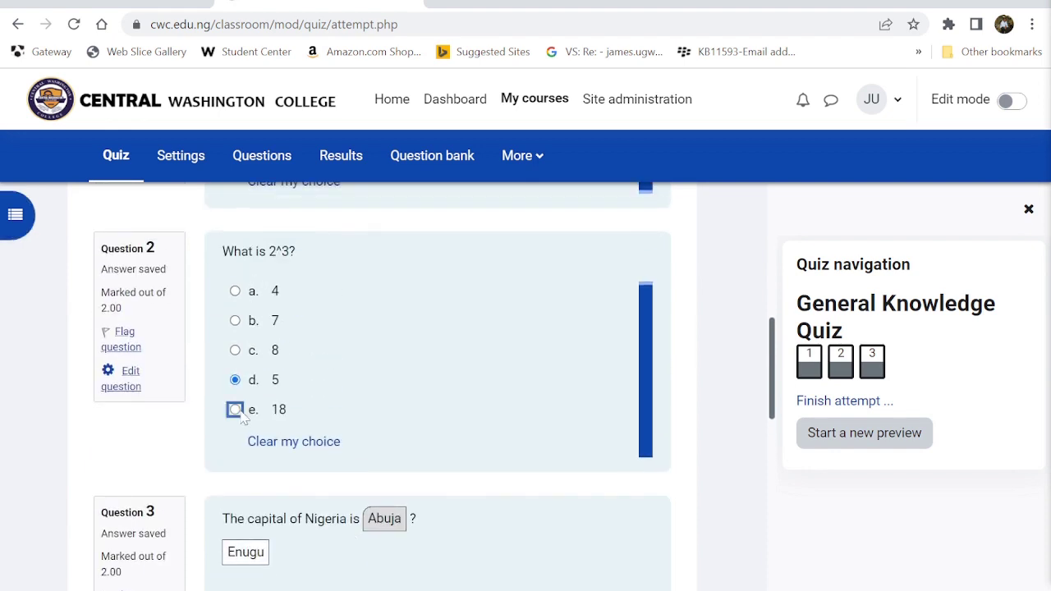
- Finish and submit the whole attempt, confirming to see the 8.00/10.00 Excellent review
scroll(403, 420, down, 4)
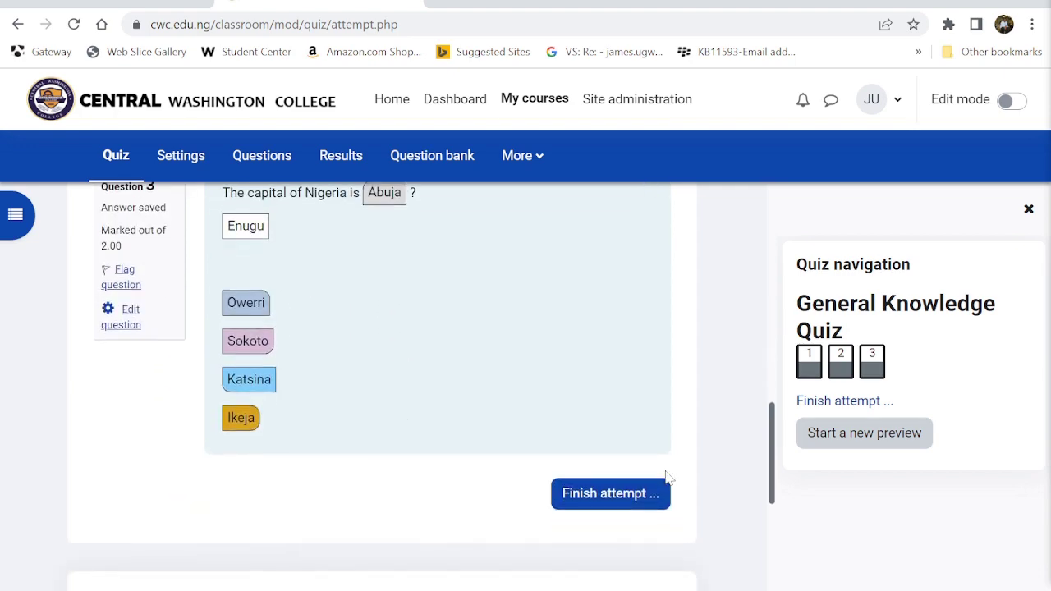
click(621, 498)
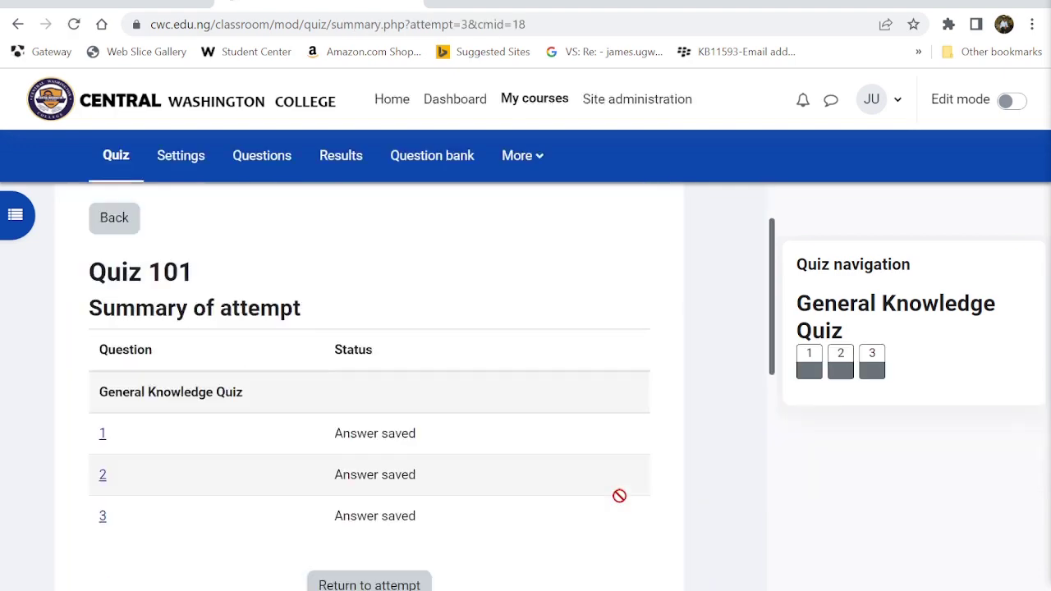
scroll(619, 495, down, 4)
click(389, 371)
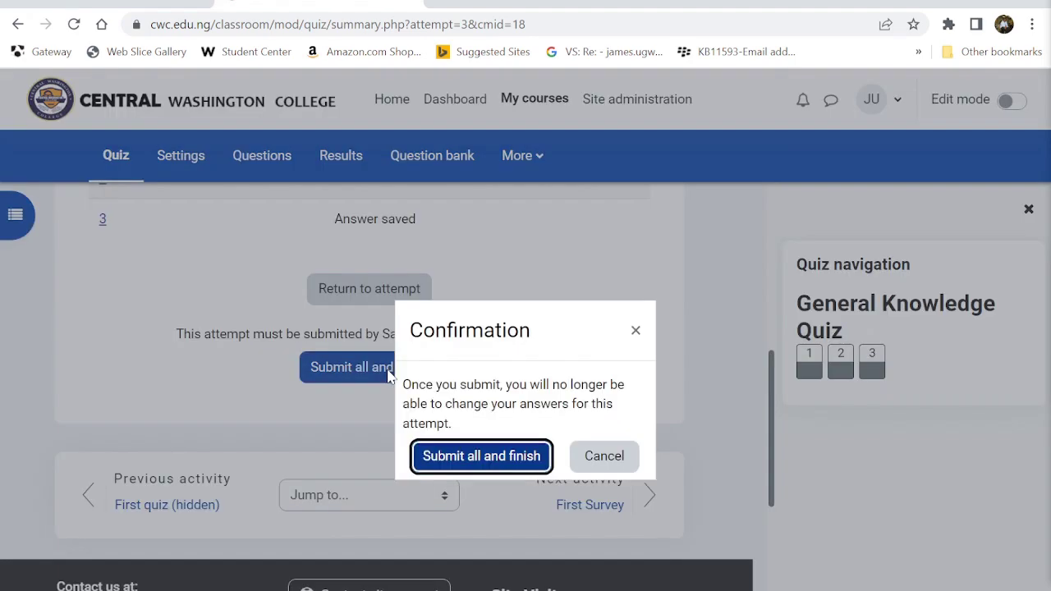
click(491, 458)
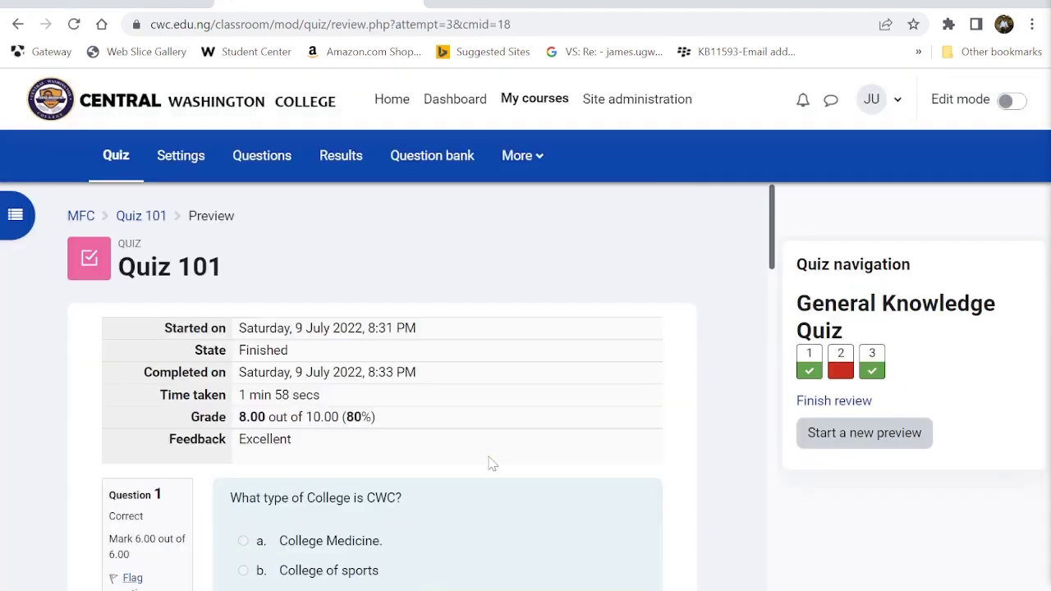
- Look over the graded review, then start a new preview attempt of Quiz 101
scroll(492, 462, down, 2)
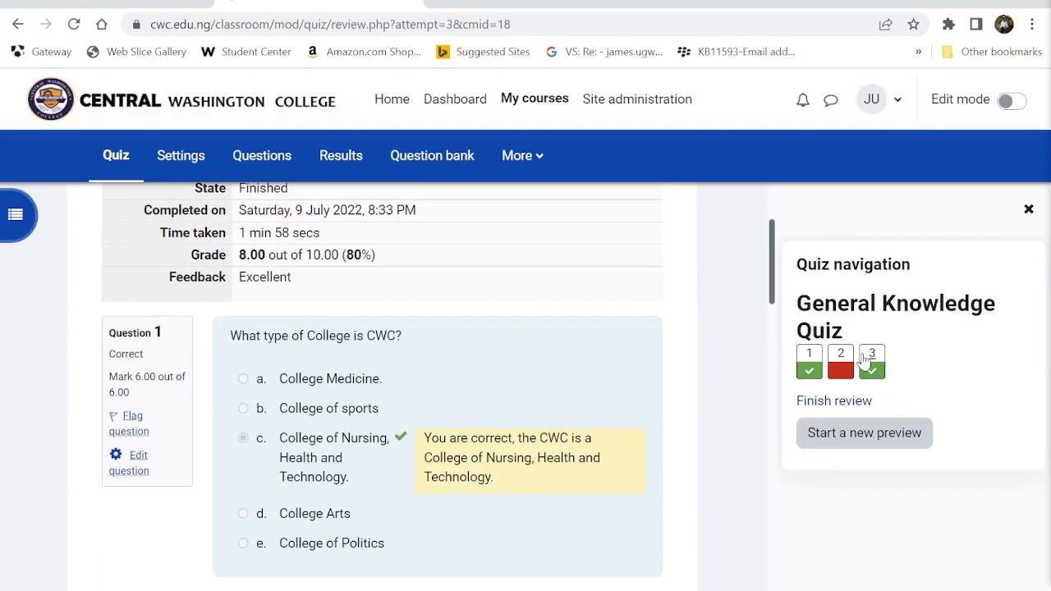
scroll(540, 420, down, 4)
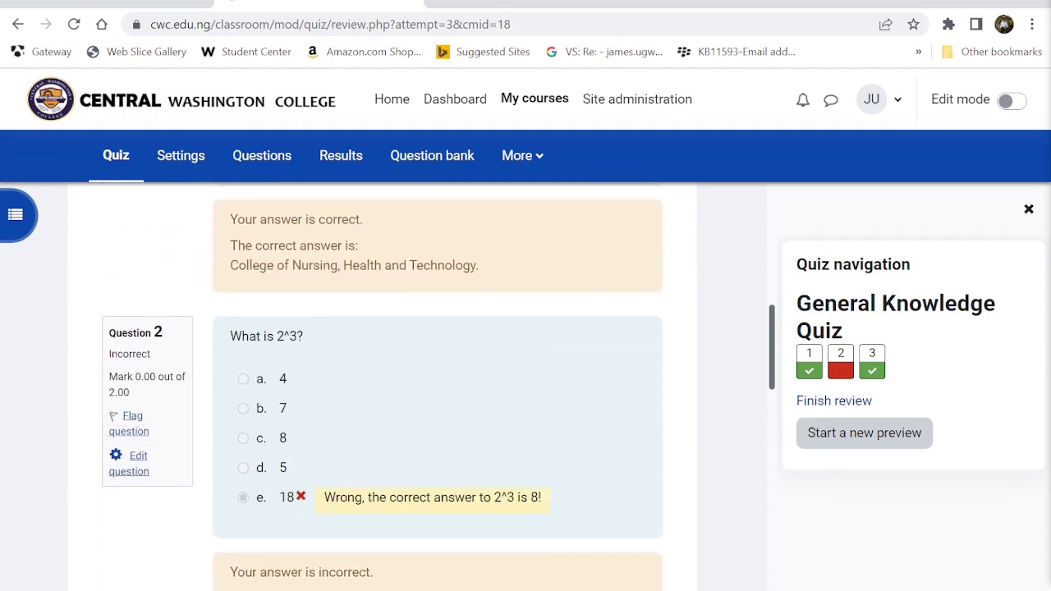
scroll(534, 479, down, 8)
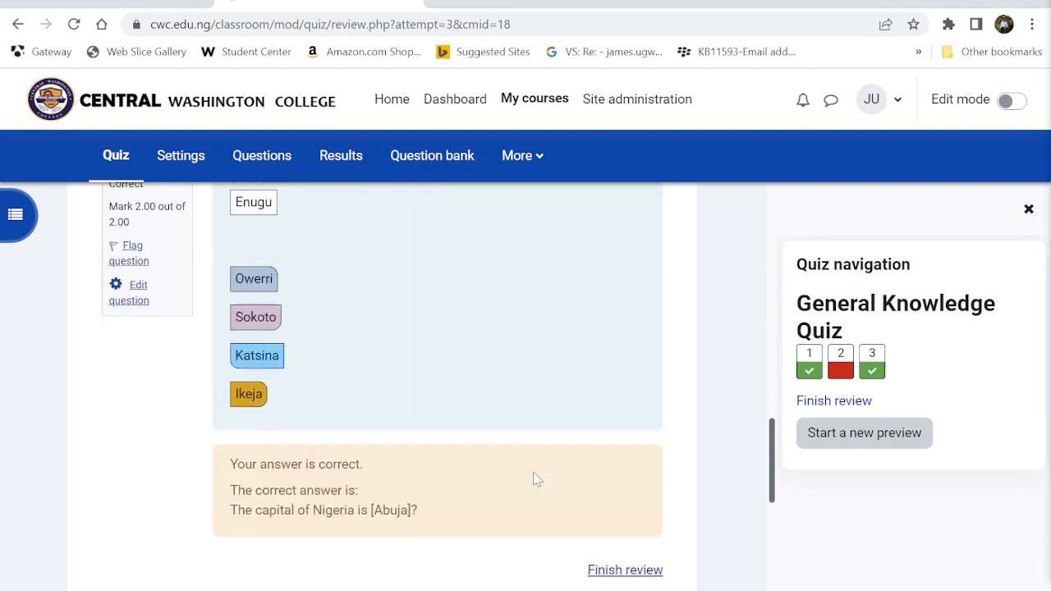
scroll(534, 479, down, 3)
scroll(533, 478, up, 10)
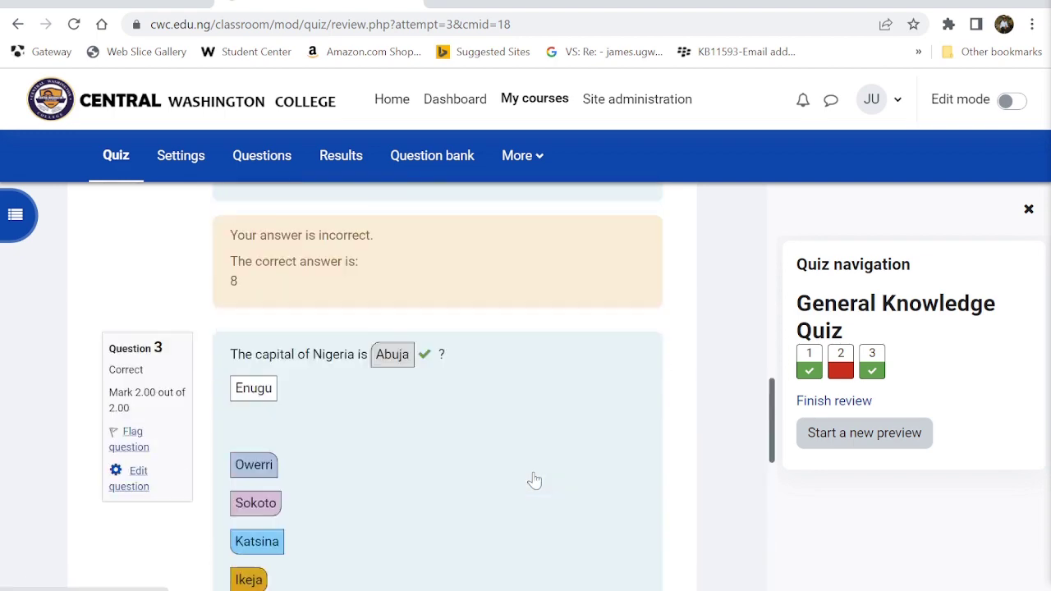
scroll(533, 481, up, 5)
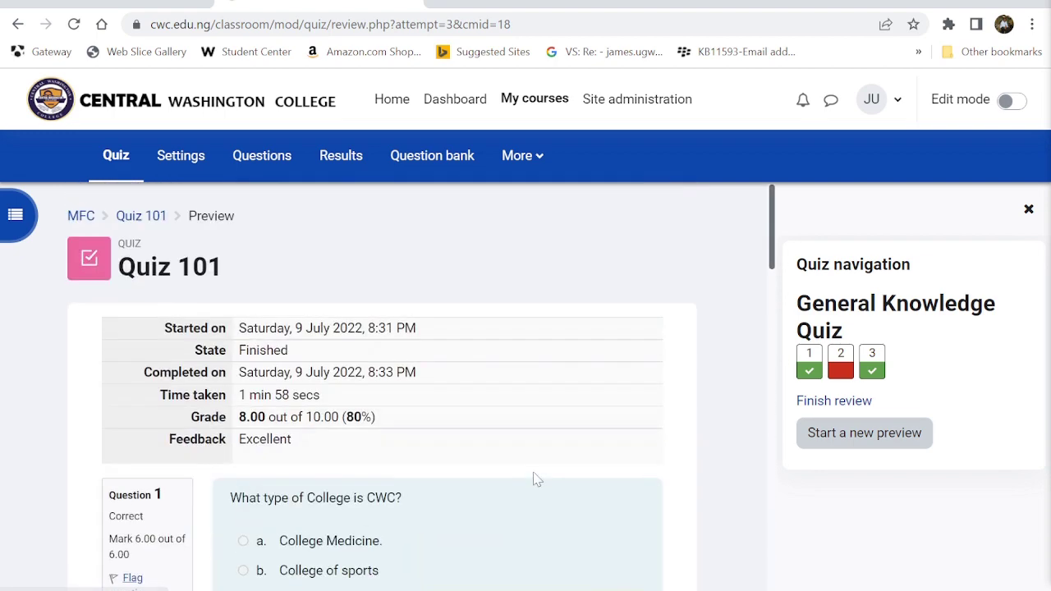
click(871, 449)
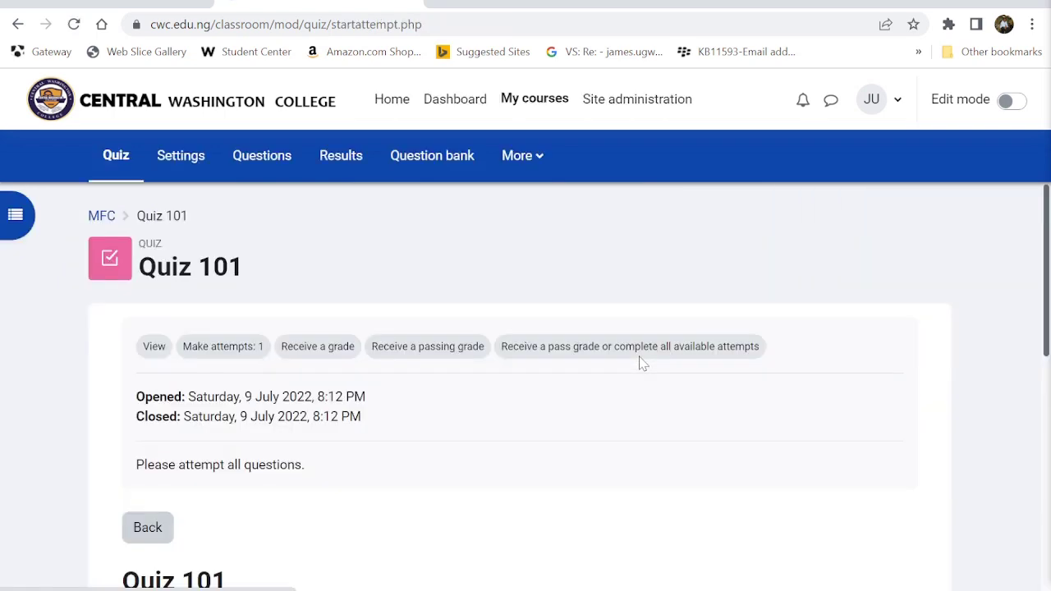
- Open My first Course from My courses and bring up its Participants table of three users
scroll(641, 364, down, 3)
scroll(641, 364, up, 3)
click(511, 111)
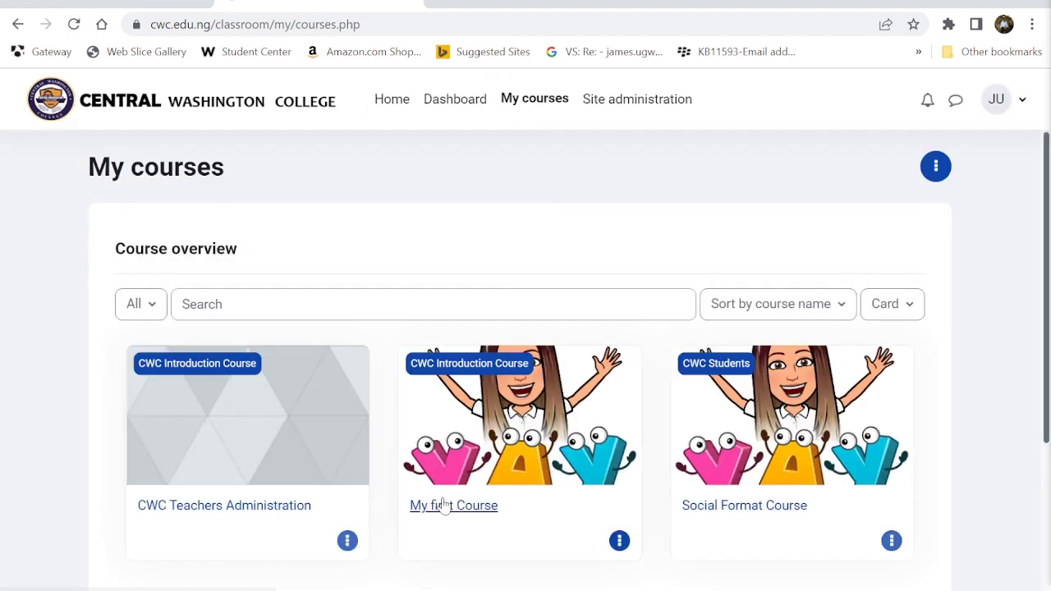
scroll(444, 504, down, 1)
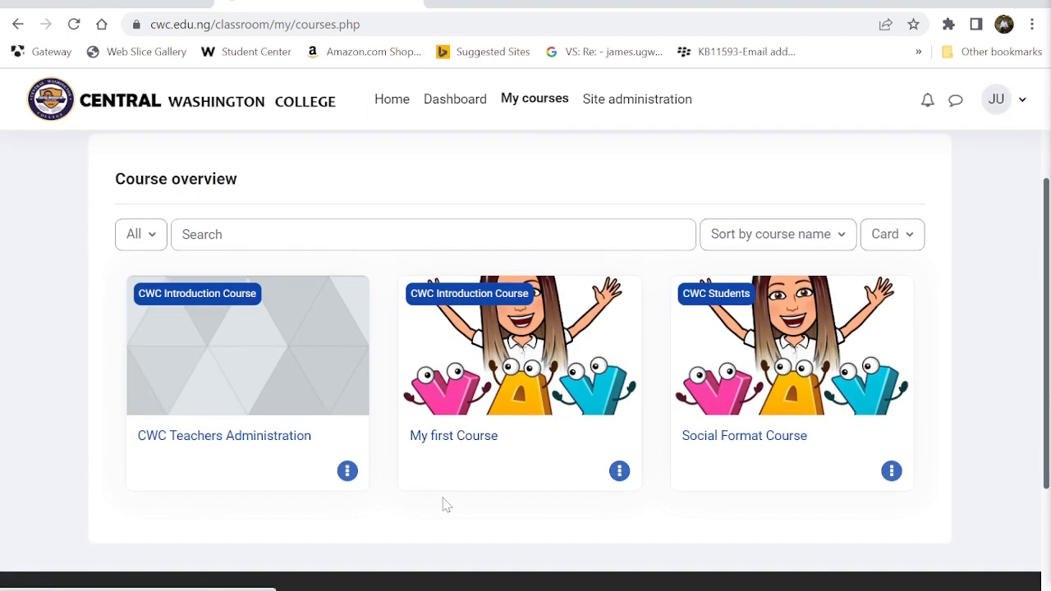
click(453, 439)
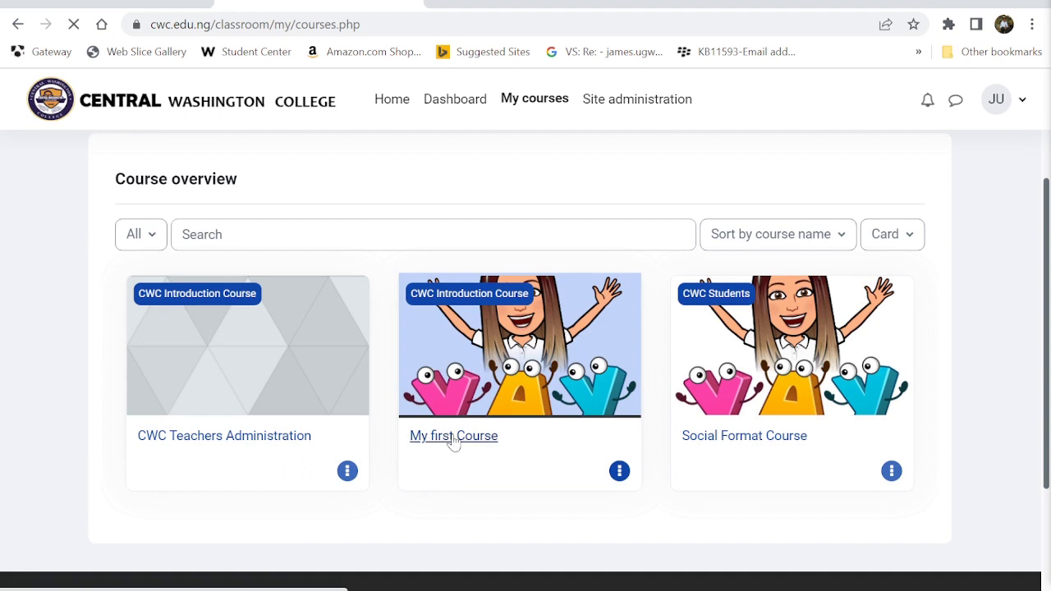
scroll(371, 386, down, 1)
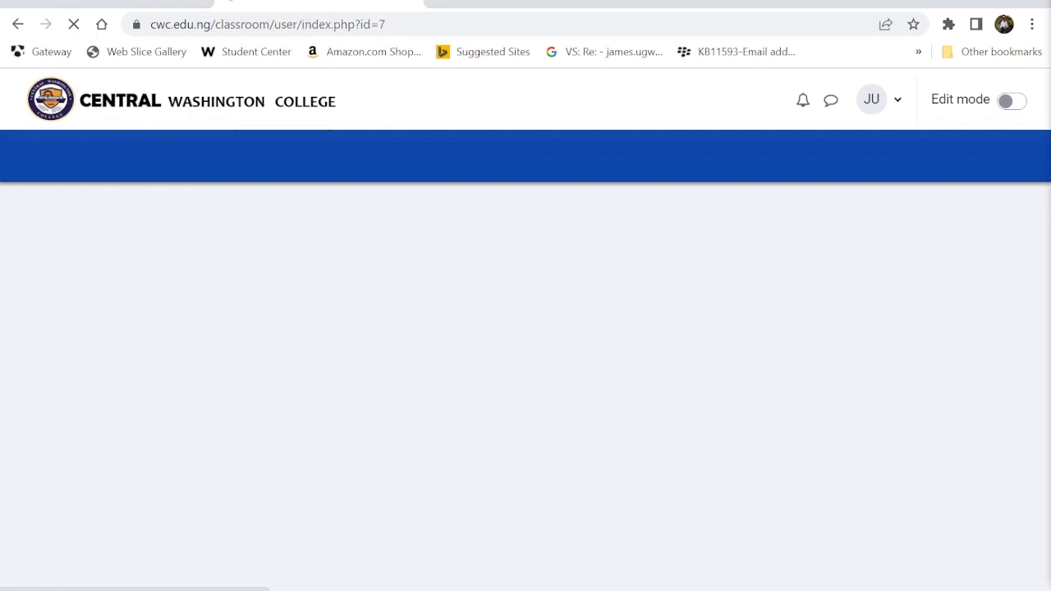
scroll(326, 244, down, 5)
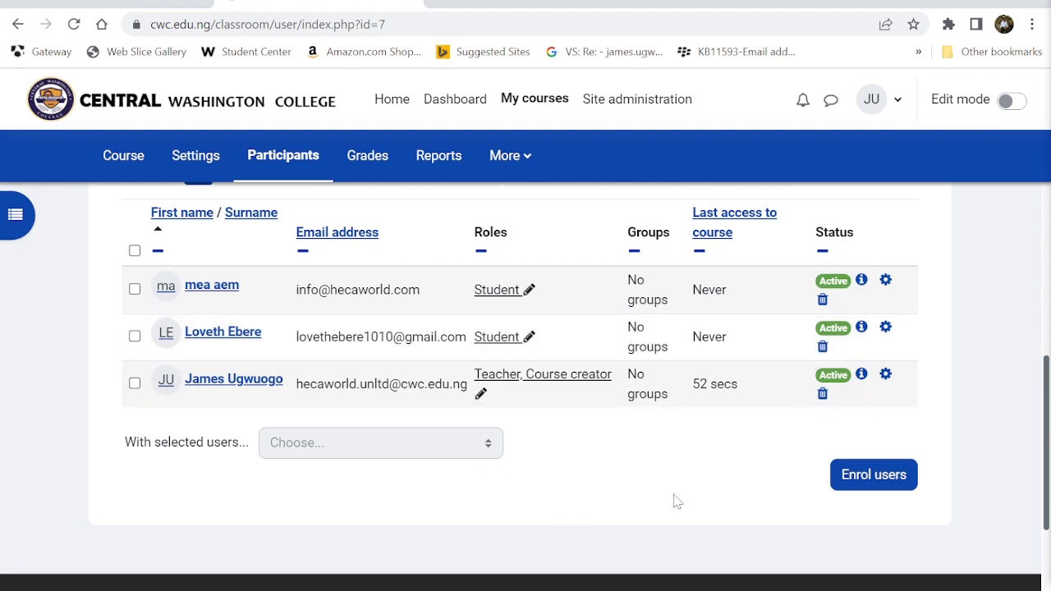
- Enrol three users as Students, picking four from the list and removing the last one
click(873, 477)
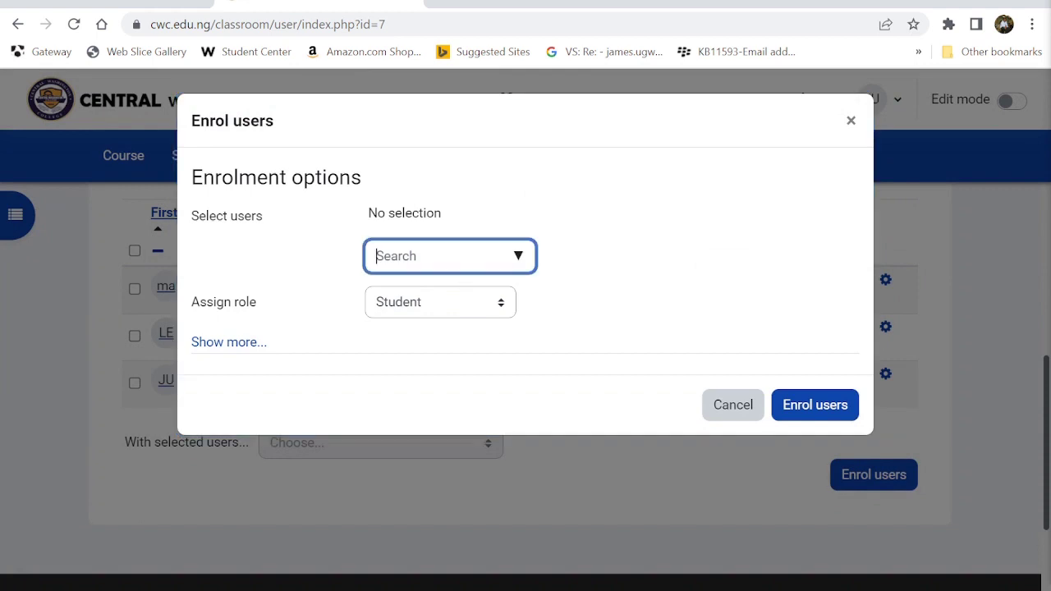
click(518, 255)
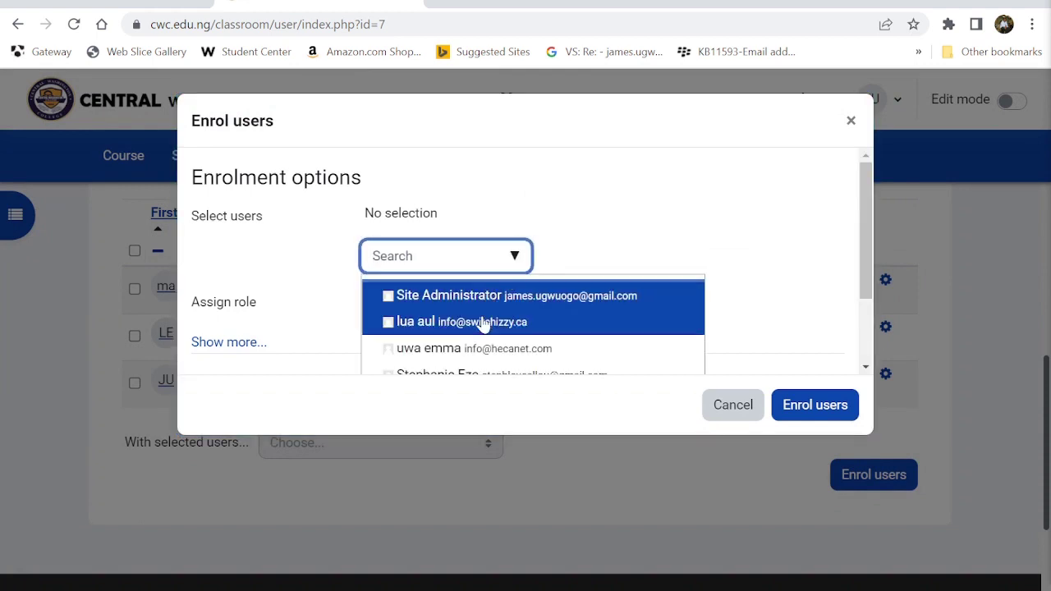
scroll(481, 323, down, 1)
click(435, 329)
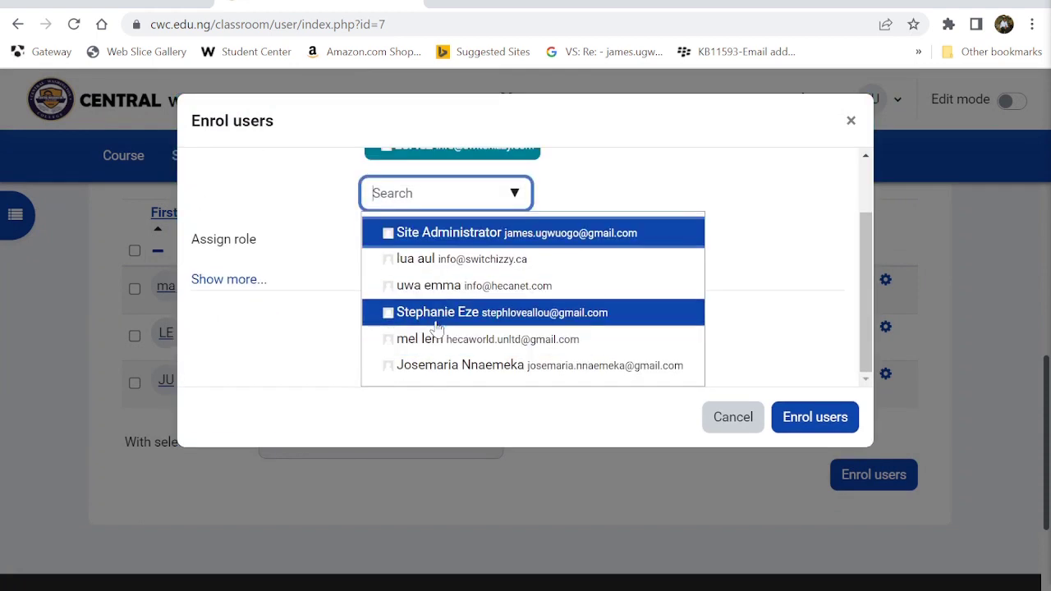
click(421, 347)
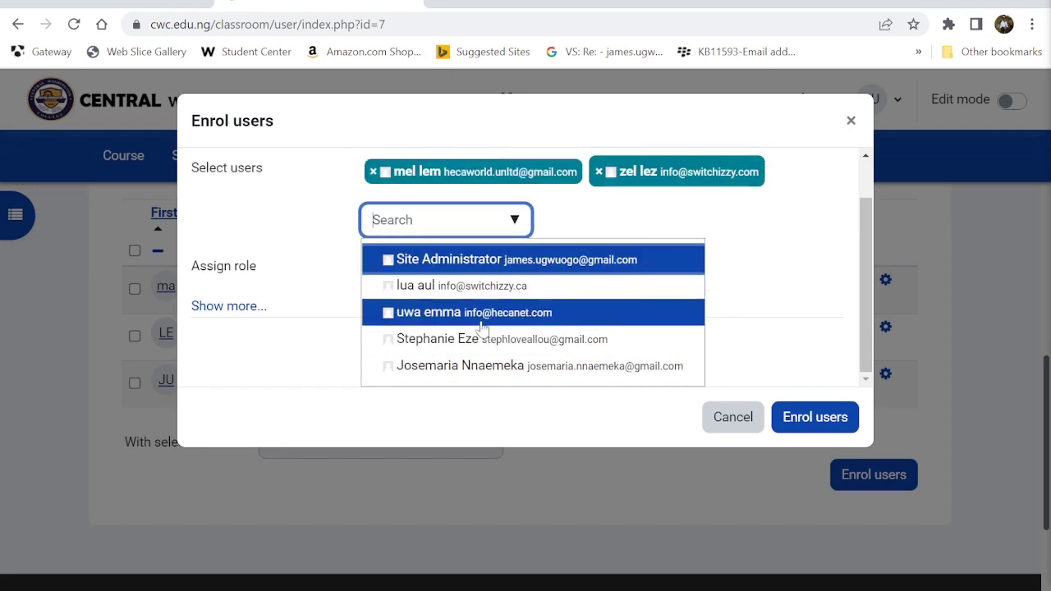
click(450, 369)
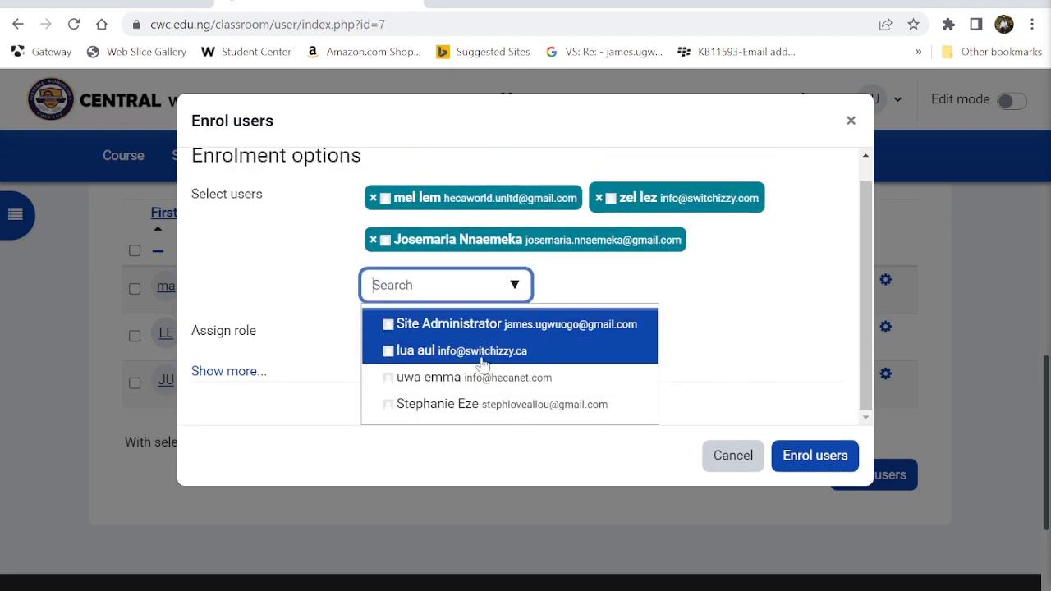
click(443, 405)
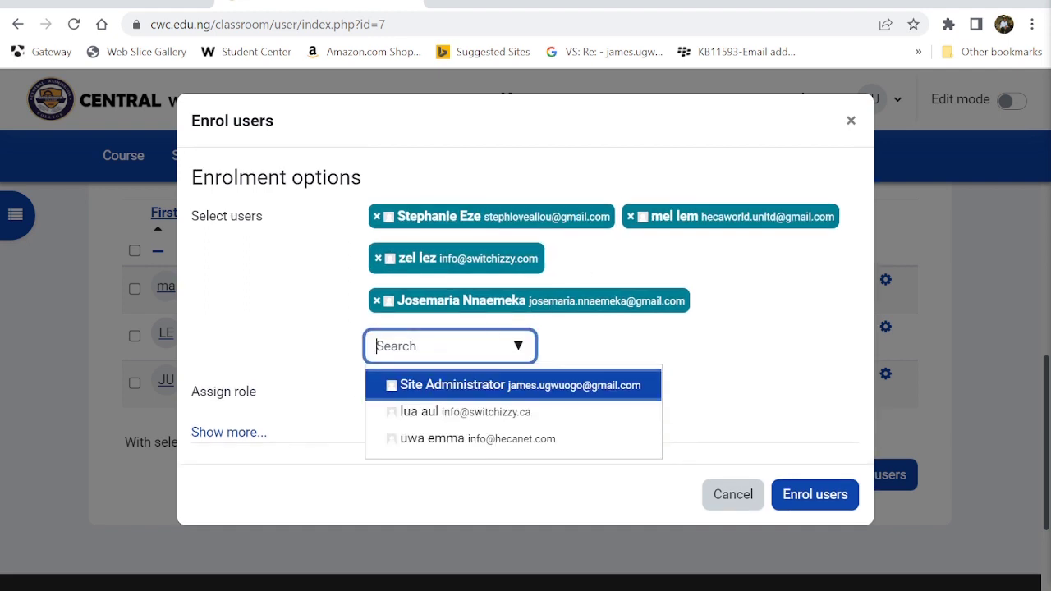
click(389, 217)
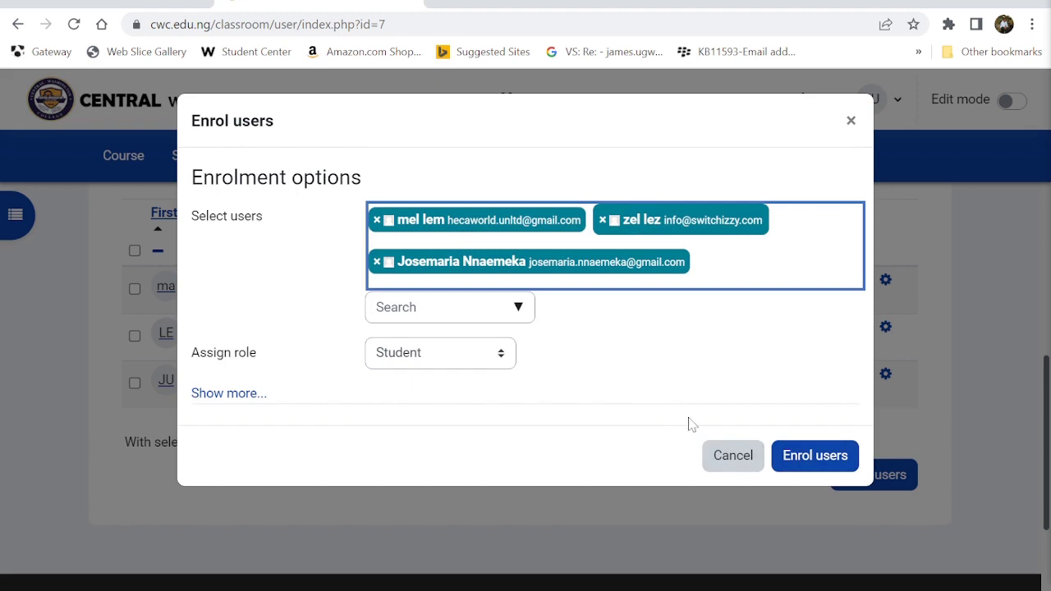
click(796, 456)
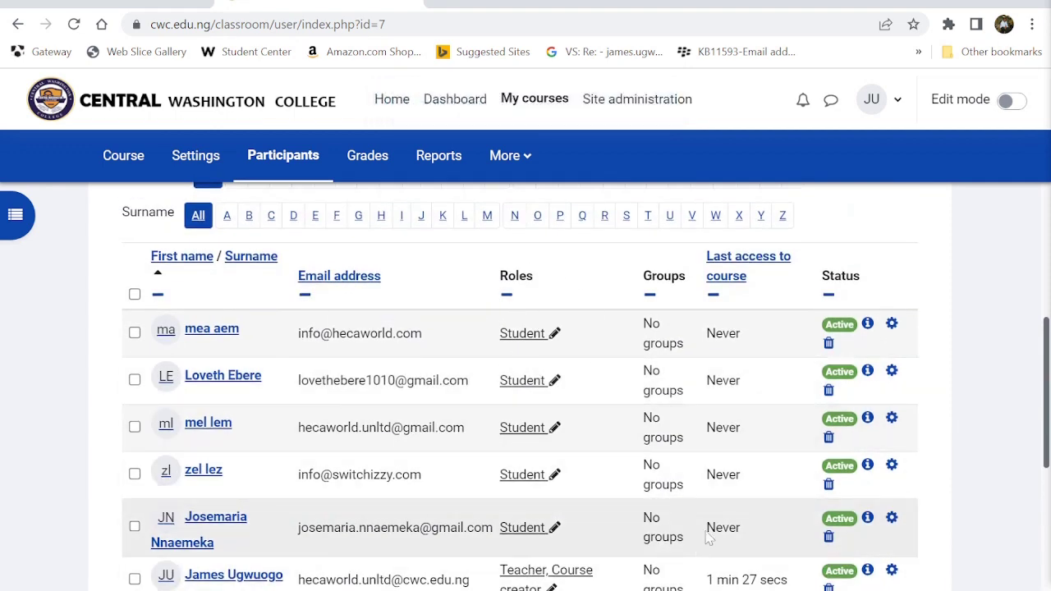
scroll(564, 429, down, 2)
scroll(566, 431, down, 1)
scroll(567, 431, up, 5)
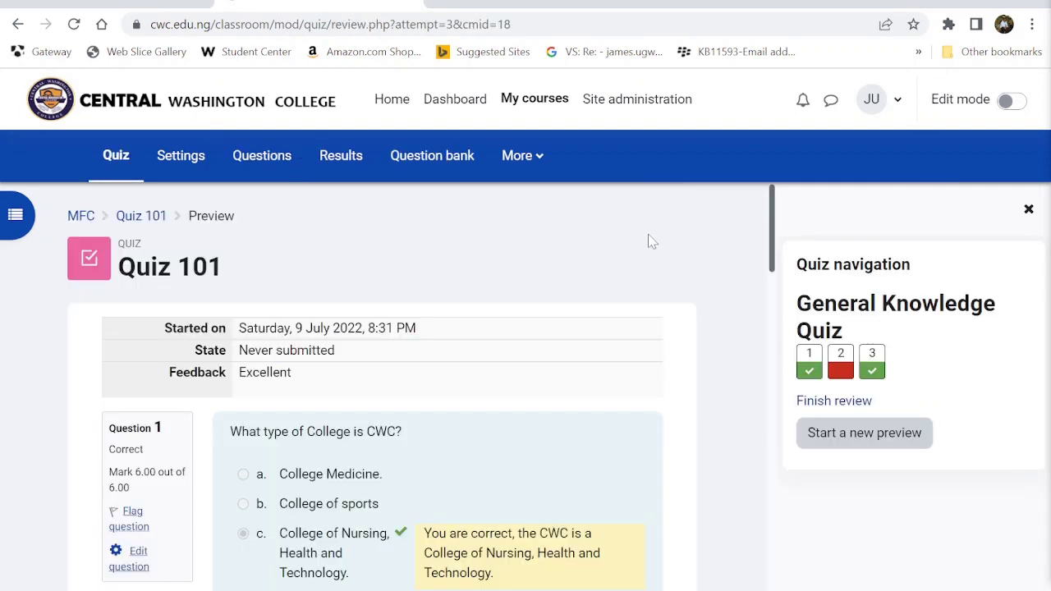
scroll(649, 241, down, 4)
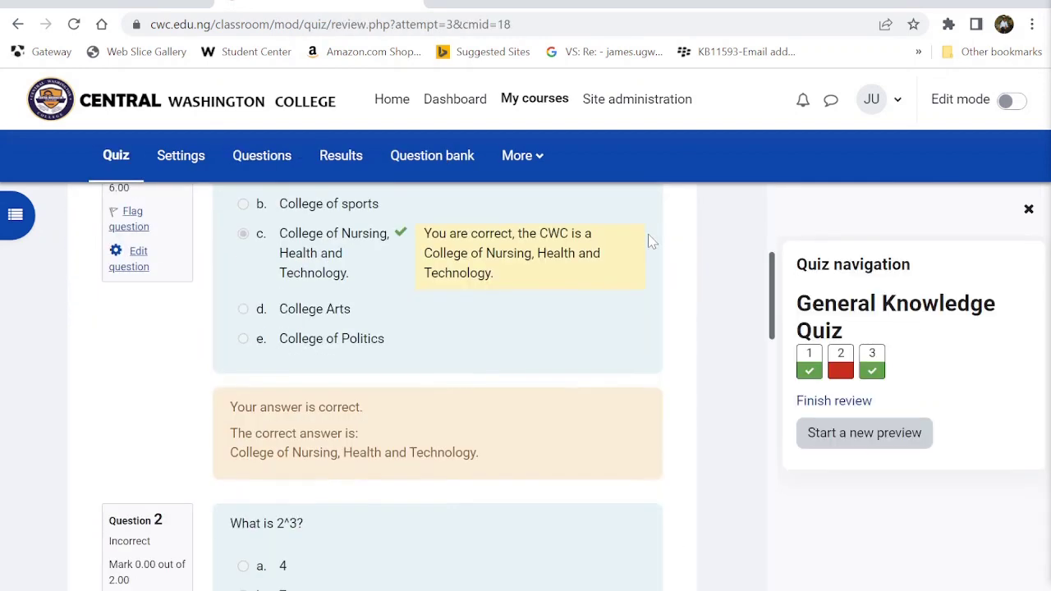
- Switch the role to Student and return to the My first Course page via the MFC breadcrumb
scroll(649, 242, up, 2)
scroll(650, 241, up, 3)
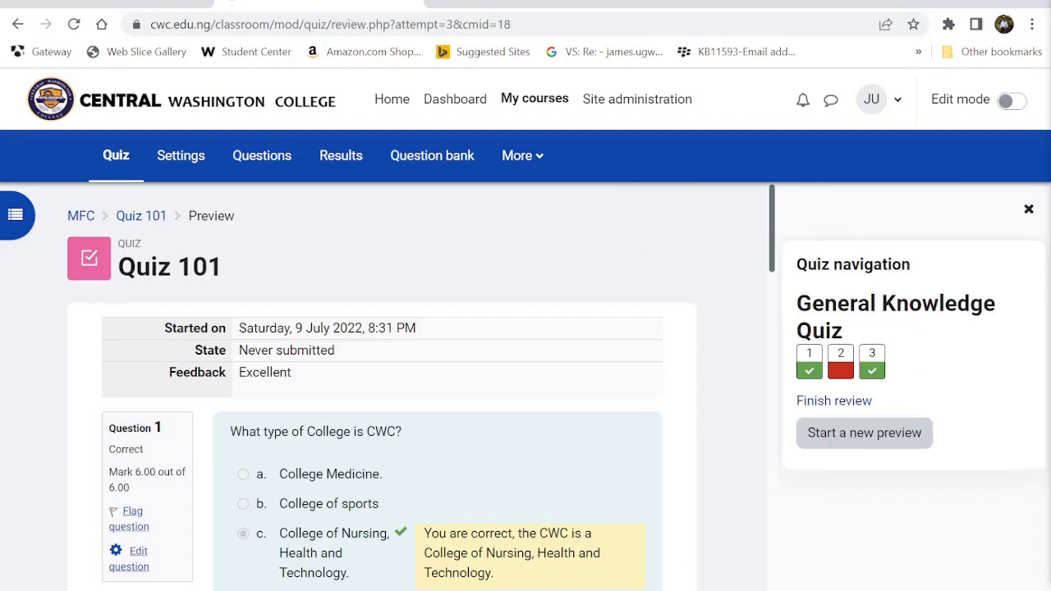
click(897, 100)
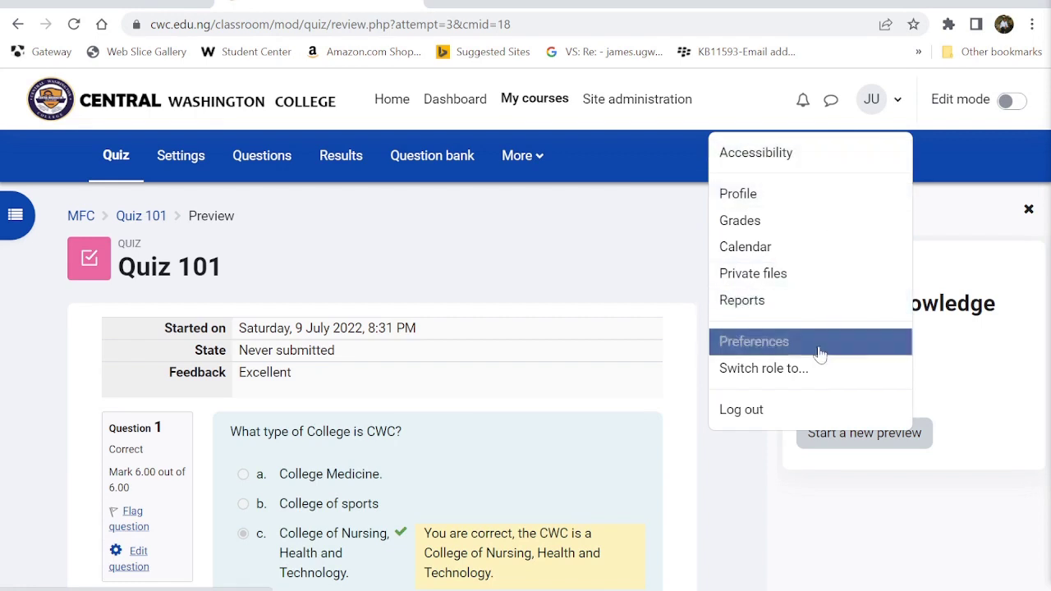
click(797, 371)
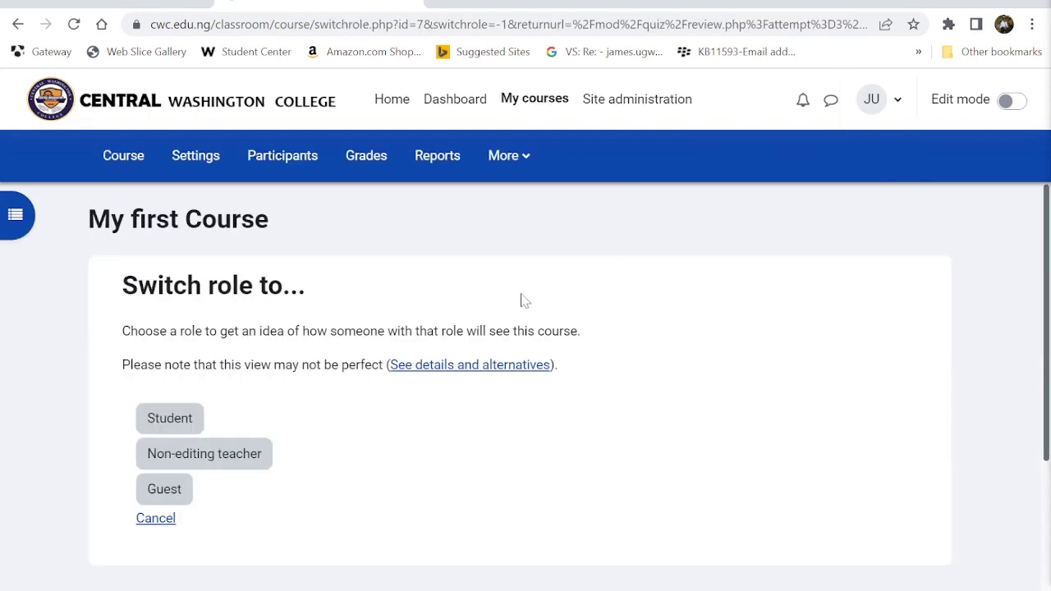
click(169, 423)
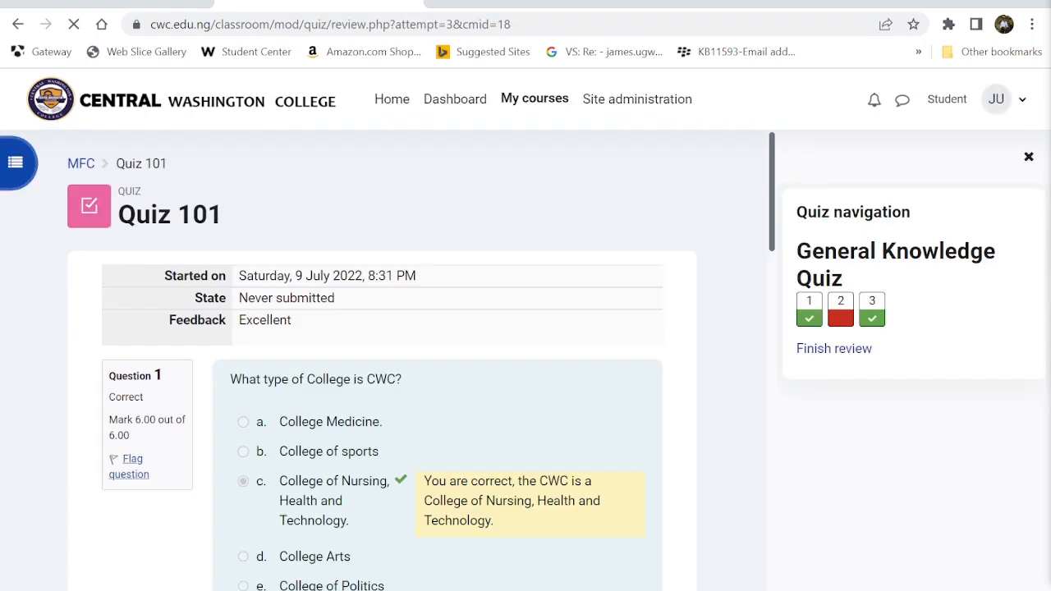
scroll(168, 428, down, 6)
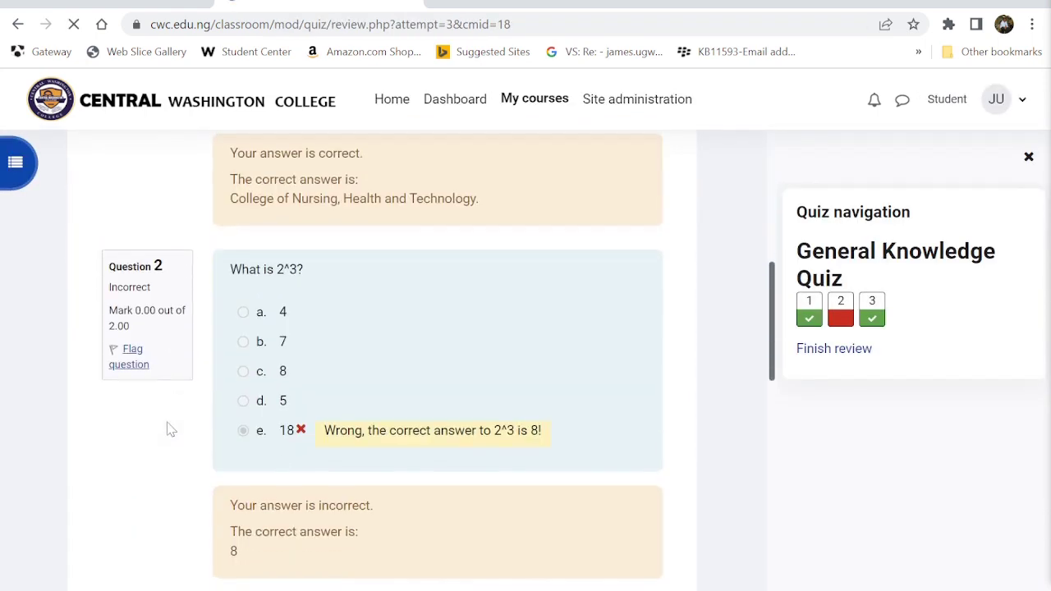
scroll(168, 428, up, 3)
scroll(169, 429, down, 8)
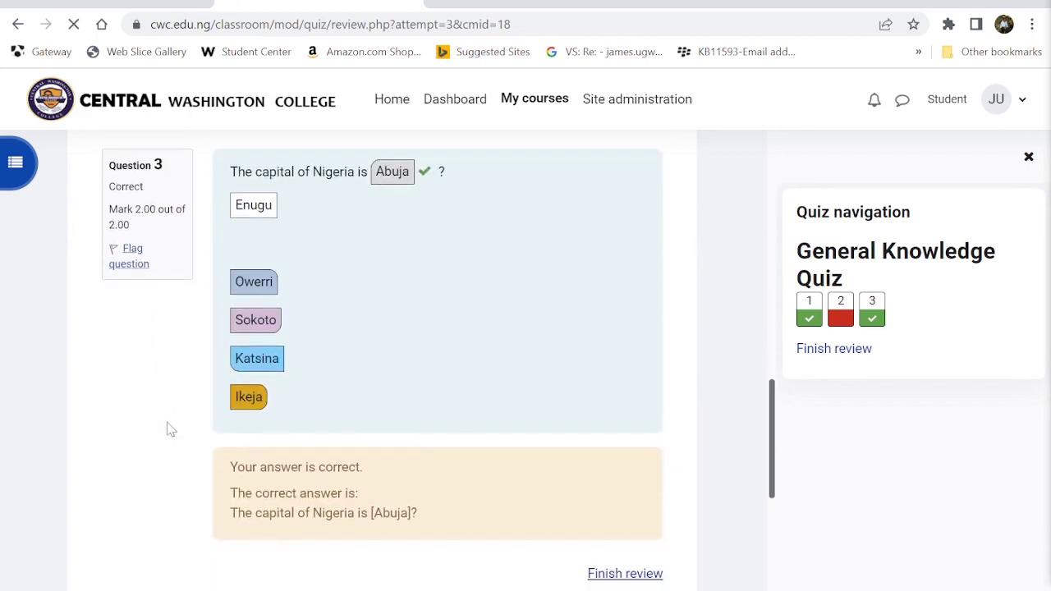
scroll(169, 429, down, 3)
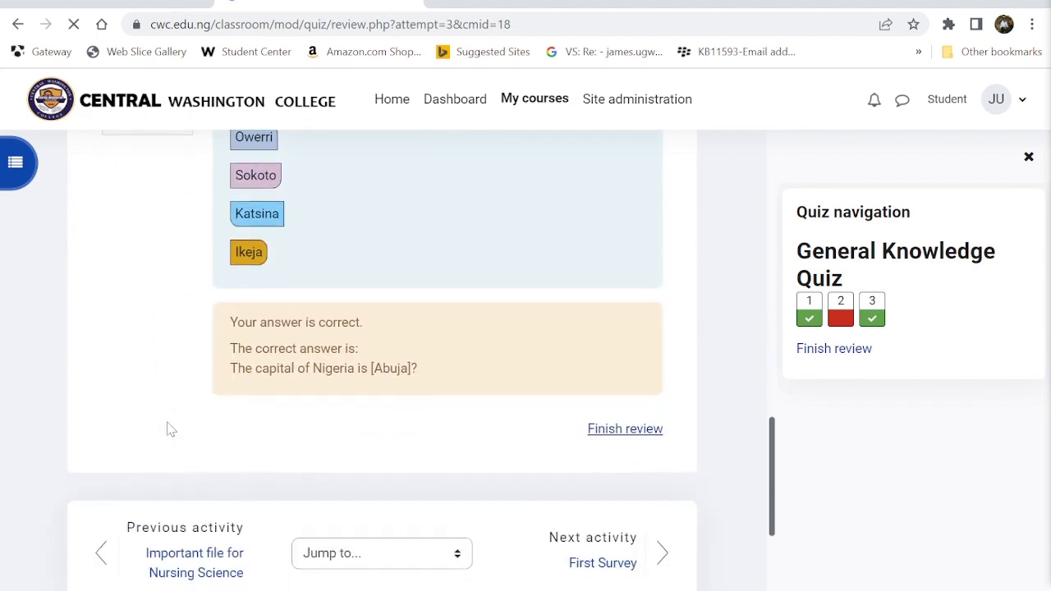
scroll(168, 429, up, 15)
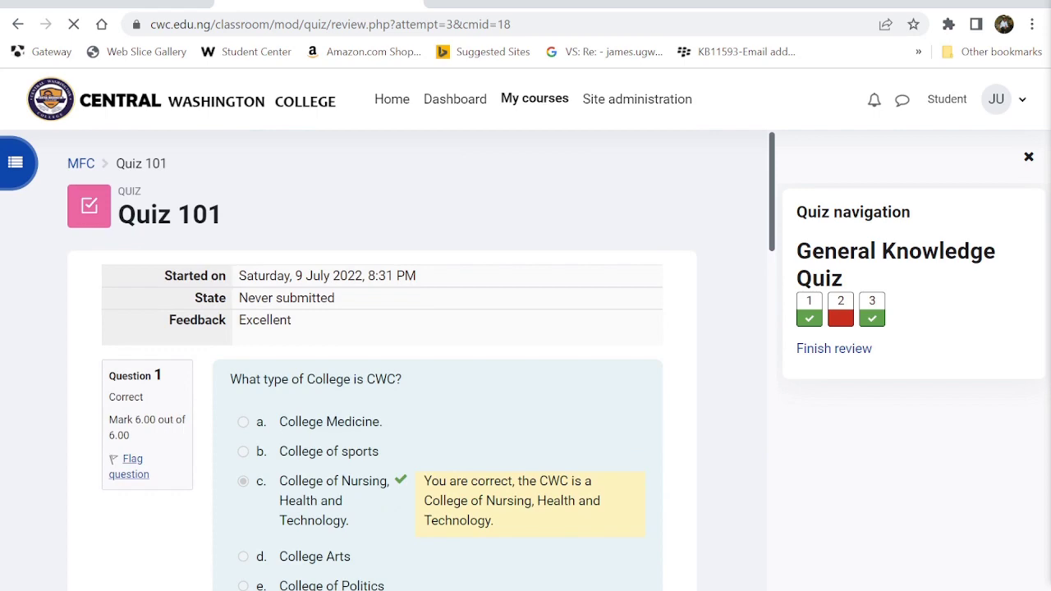
click(81, 162)
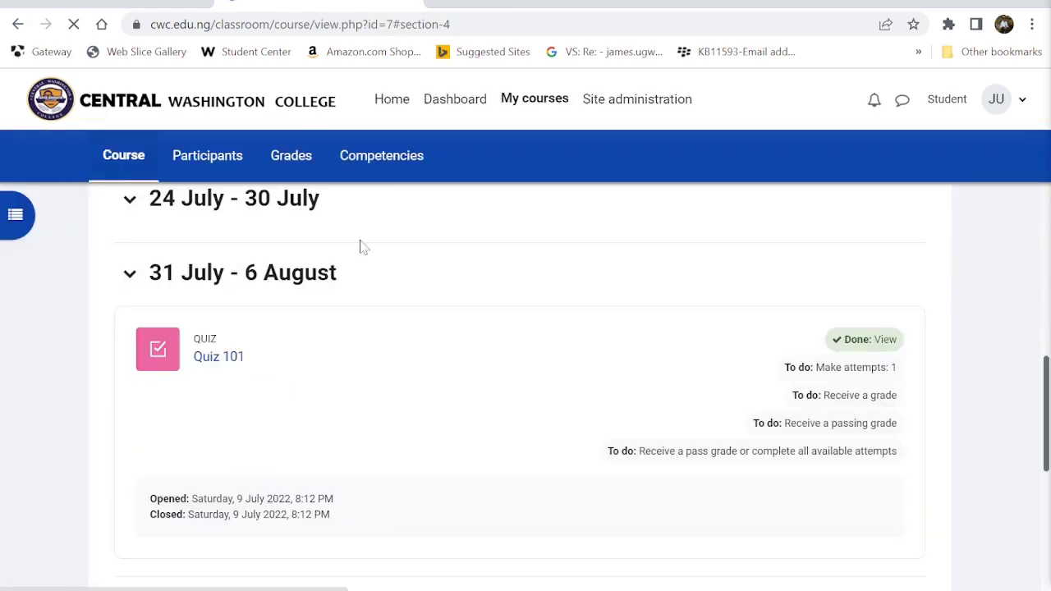
- Open Quiz 101 and highlight the preview attempt's 8.00 grade in the previous attempts summary
click(220, 357)
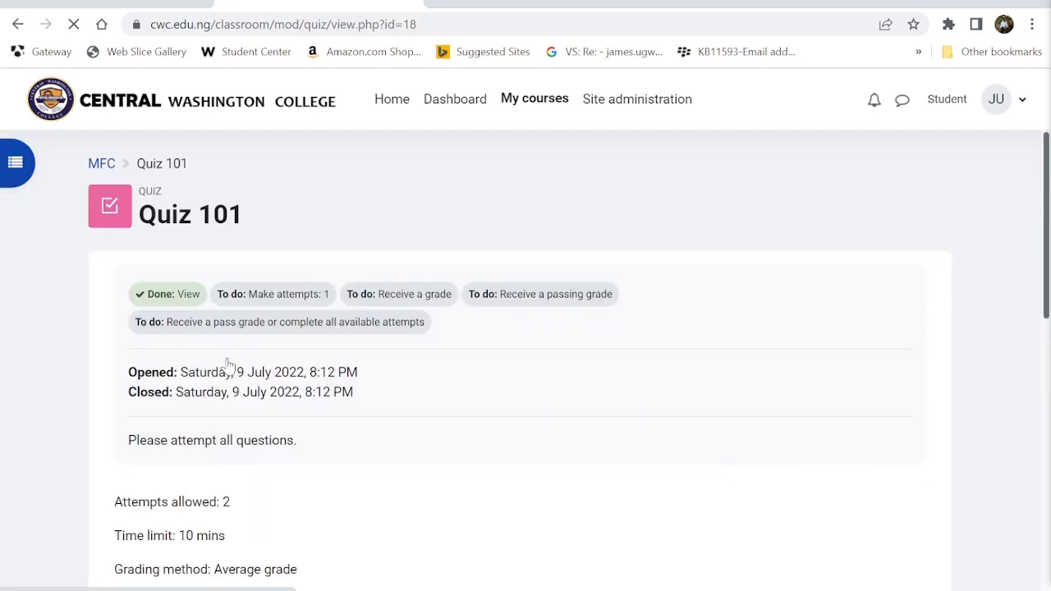
scroll(228, 364, down, 1)
scroll(228, 366, down, 2)
scroll(228, 366, up, 2)
scroll(228, 366, down, 4)
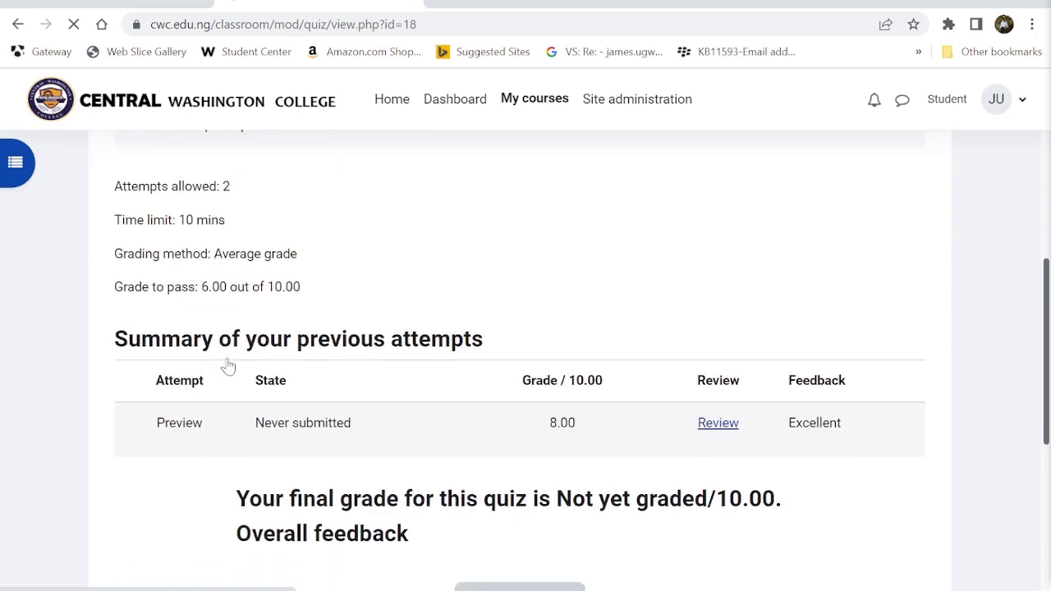
drag(548, 423, 588, 425)
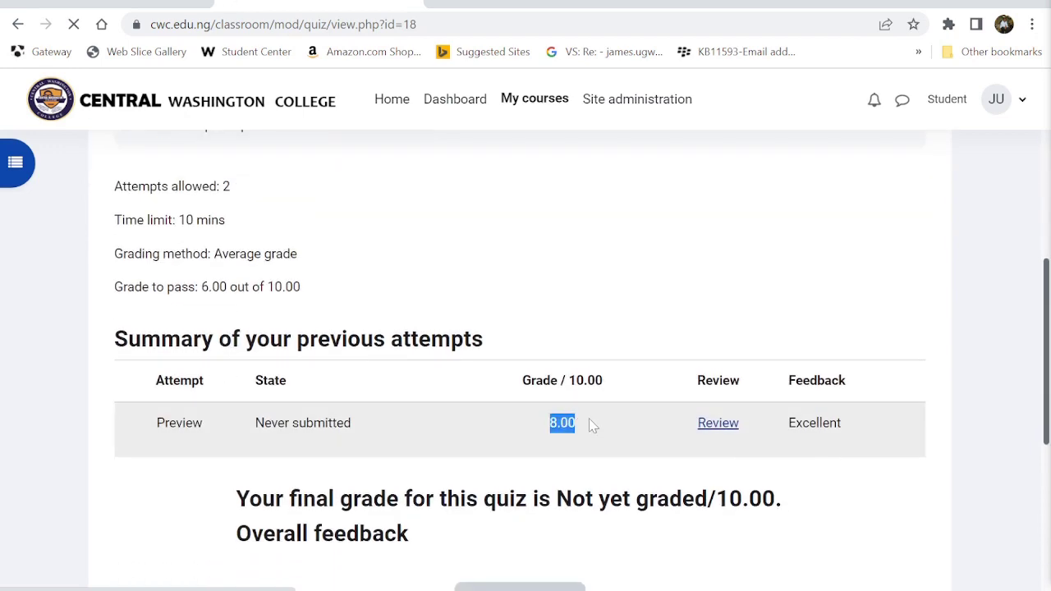
scroll(591, 425, down, 5)
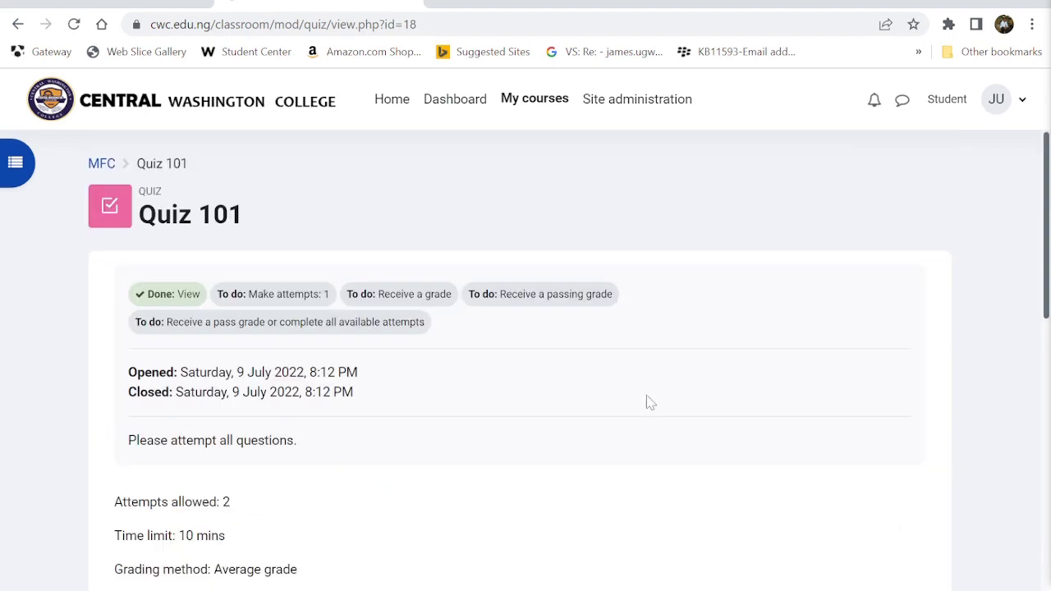